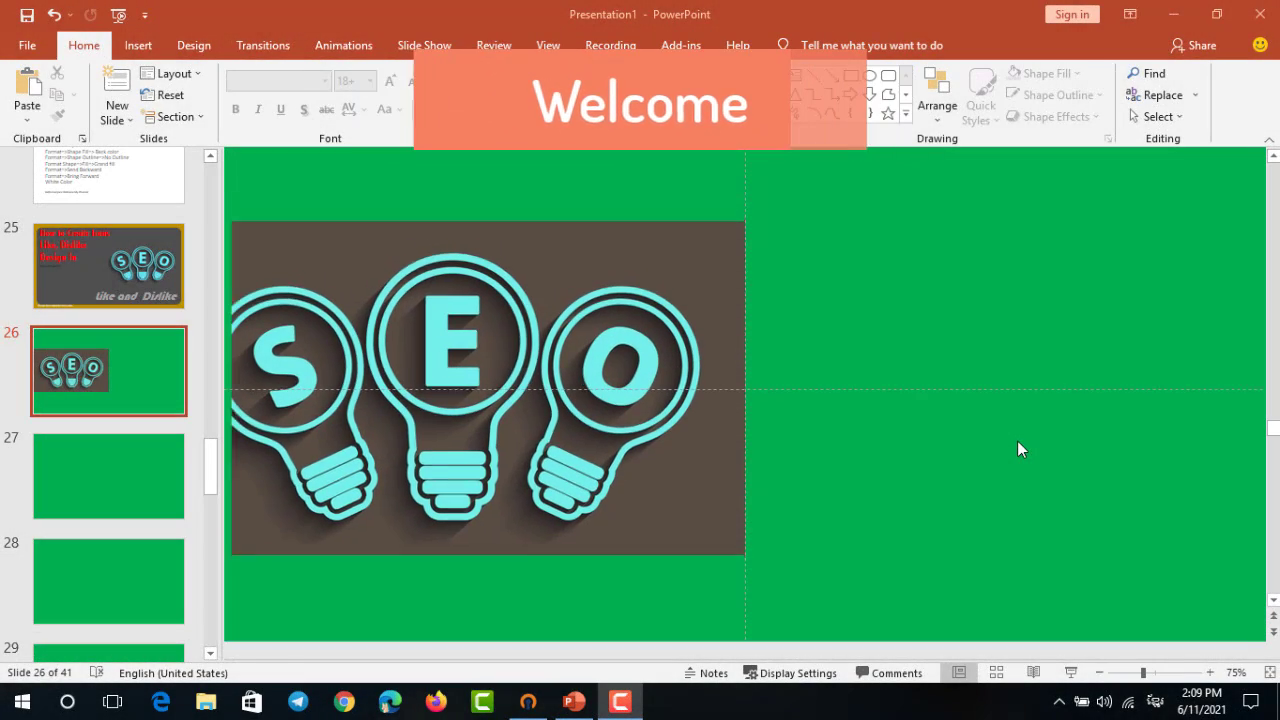
Move the SEO lightbulb picture left until its S bulb passes the slide edge
scroll(1017, 441, "down", 3)
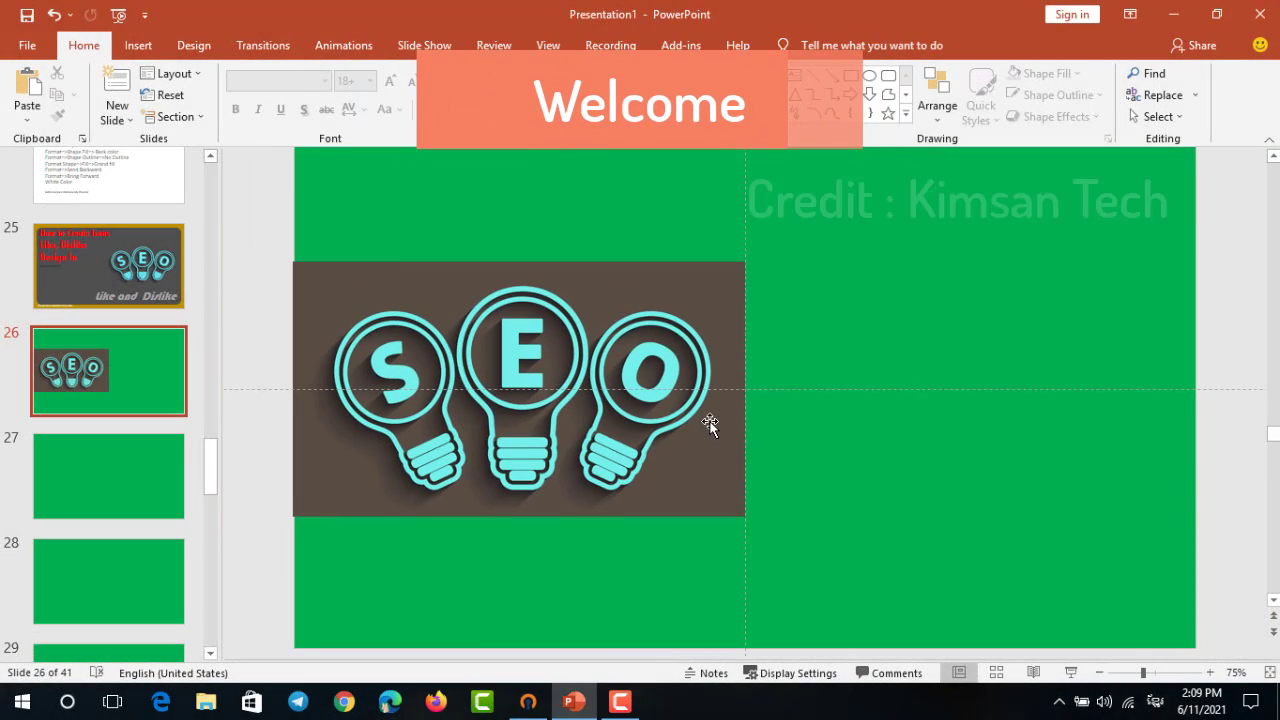
scroll(709, 420, "up", 3)
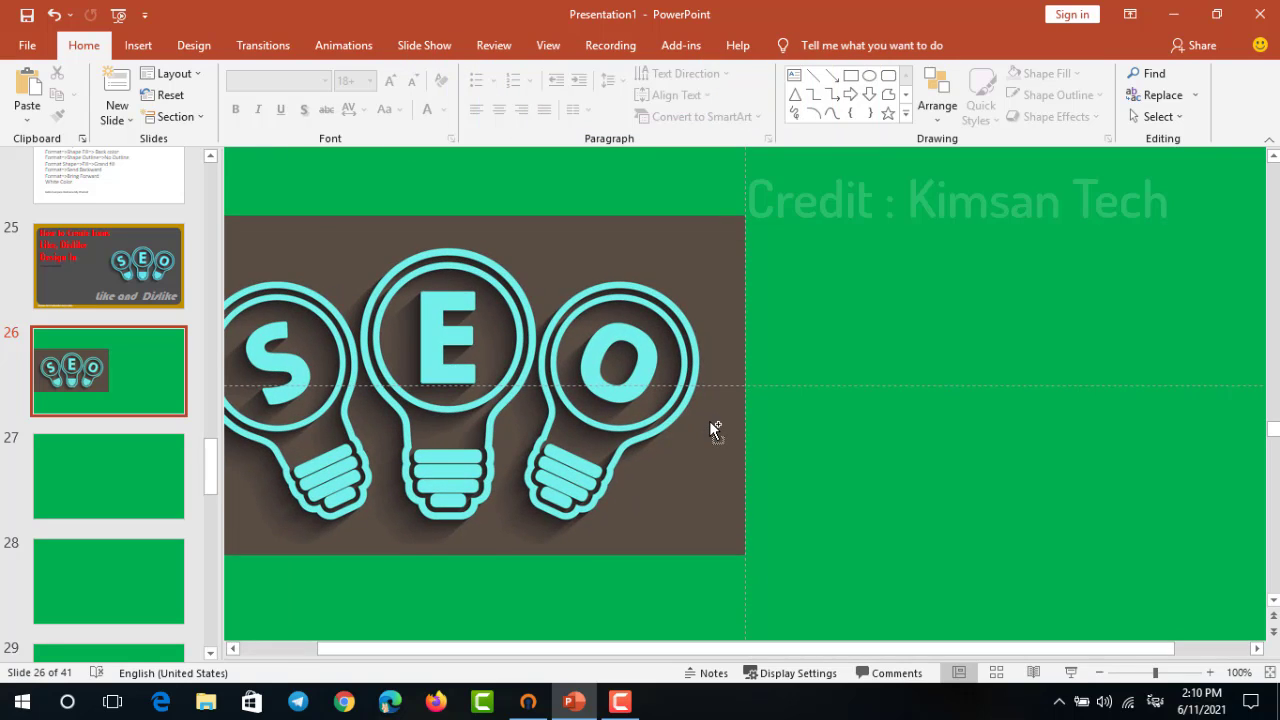
scroll(709, 420, "down", 3)
left_click(549, 352)
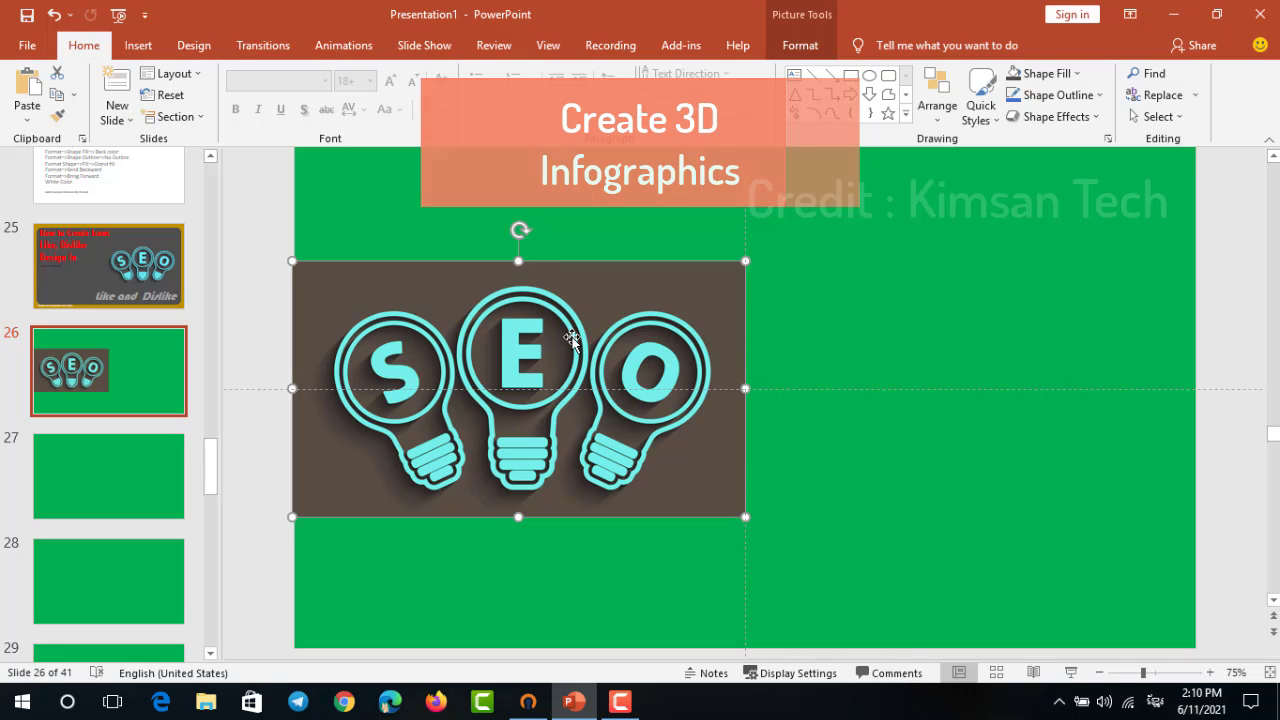
key("Escape")
scroll(572, 335, "up", 5)
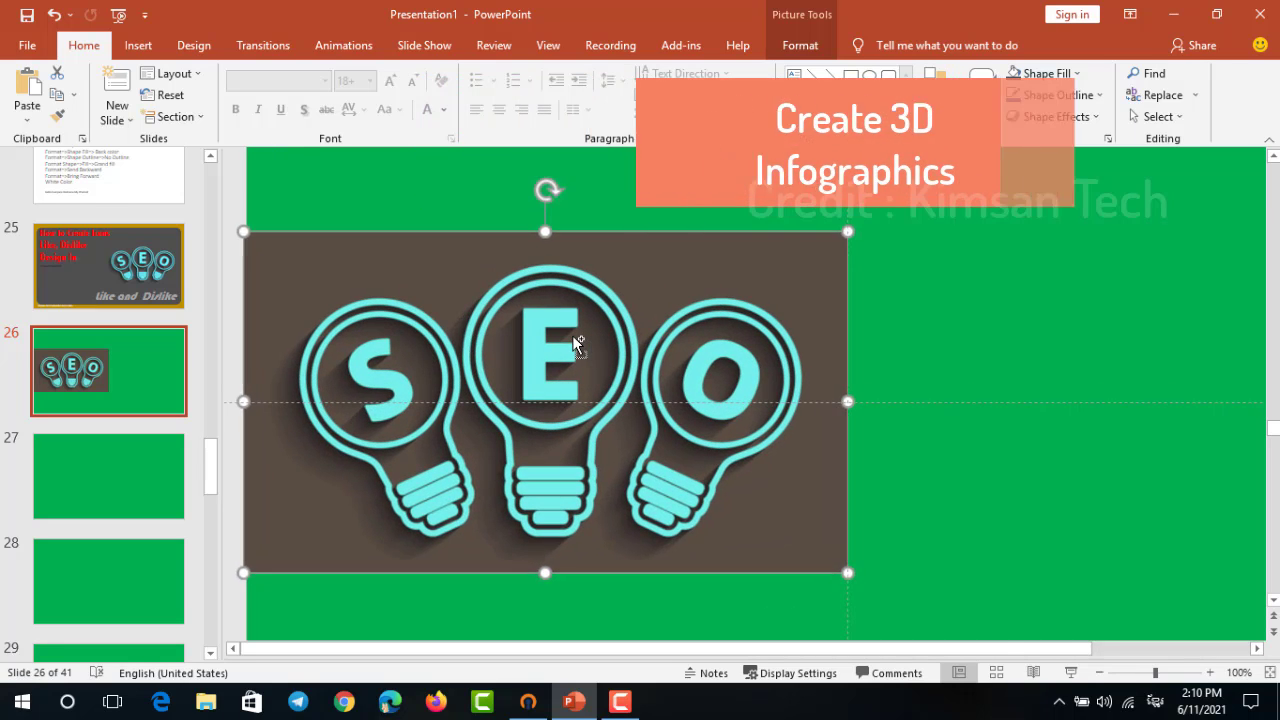
mouse_move(677, 335)
left_mouse_down()
mouse_move(566, 329)
mouse_move(580, 333)
left_mouse_up()
left_click_drag(841, 641, 940, 651)
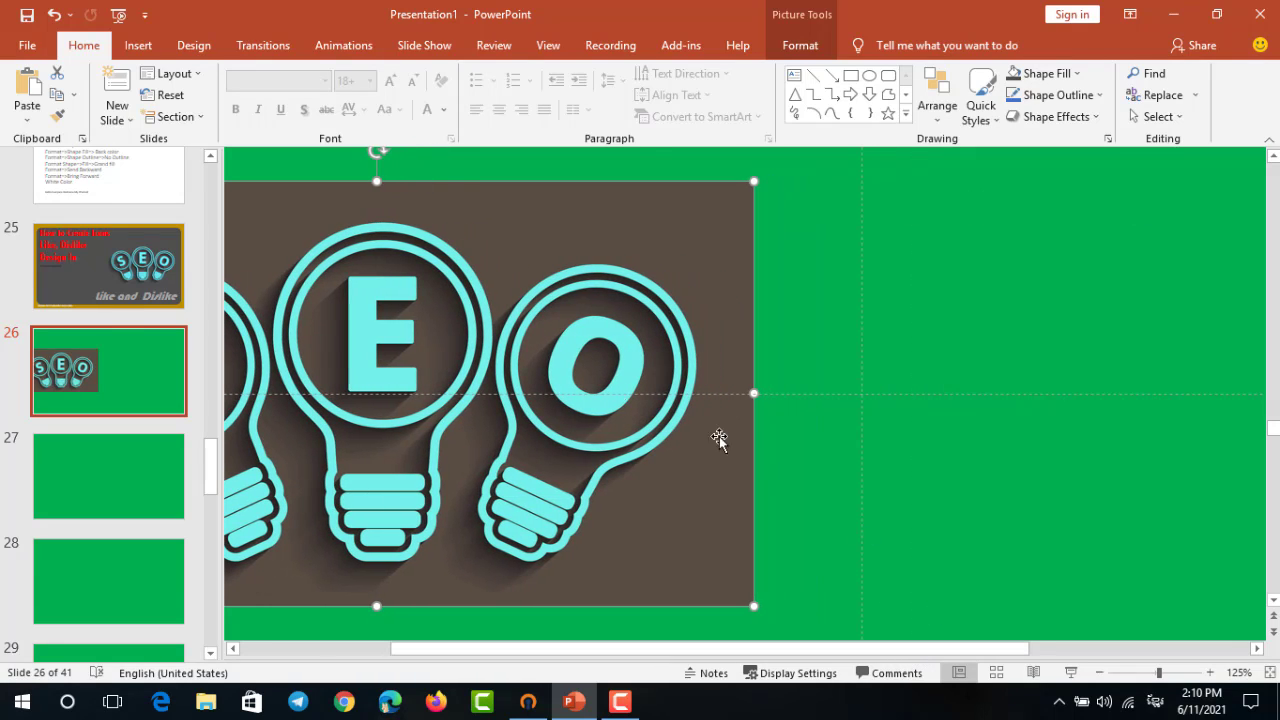
left_click(943, 180)
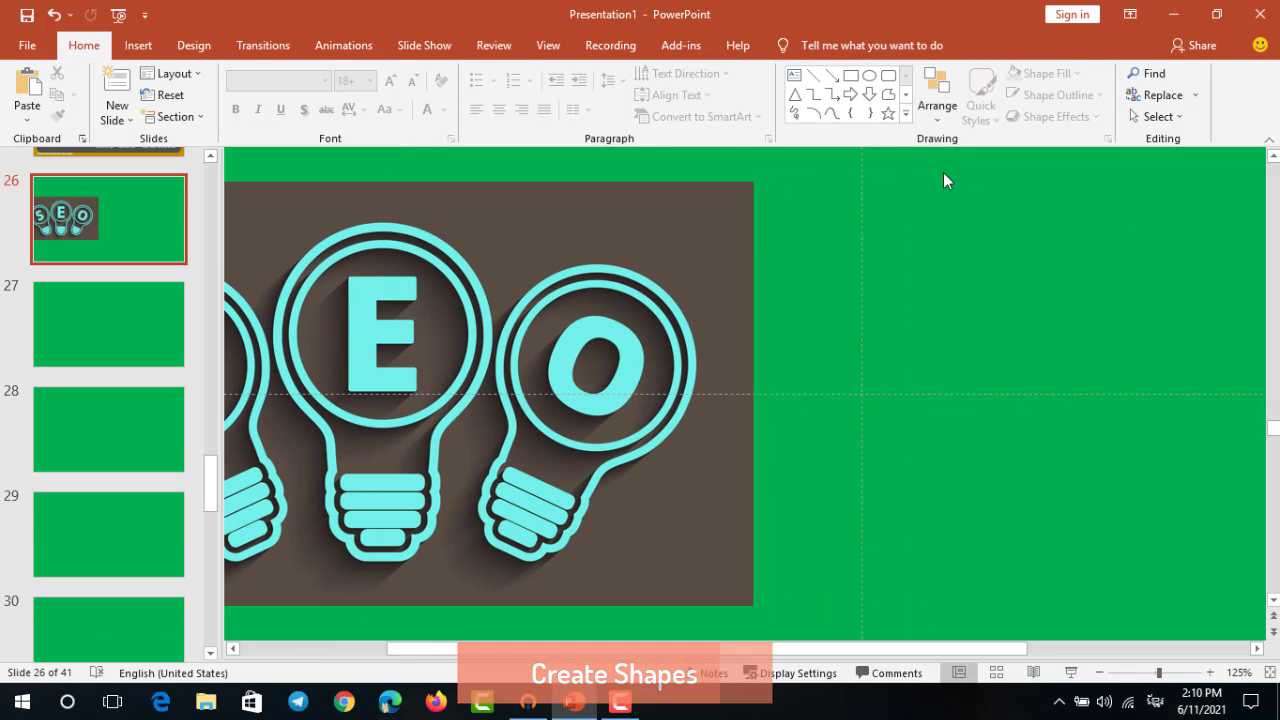
Draw a blue circle to the right of the SEO picture and nudge it into place
left_click(869, 75)
left_click_drag(831, 210, 997, 413)
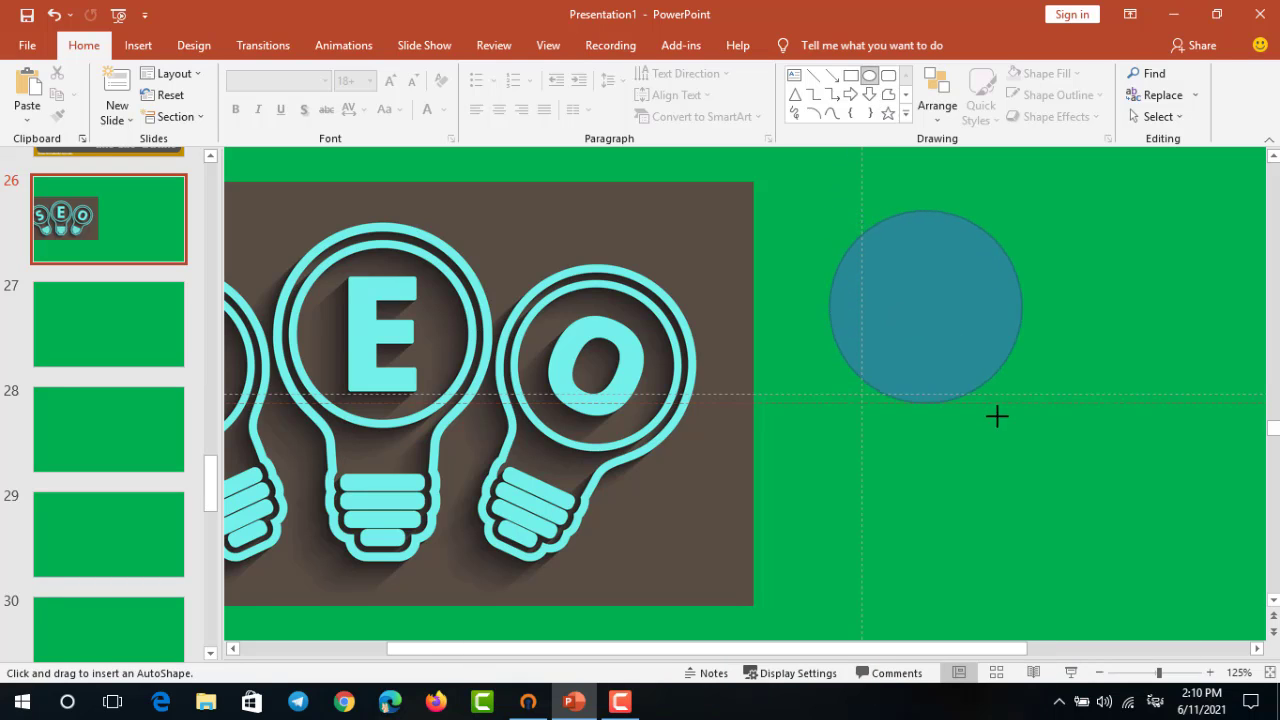
left_click_drag(976, 327, 912, 403)
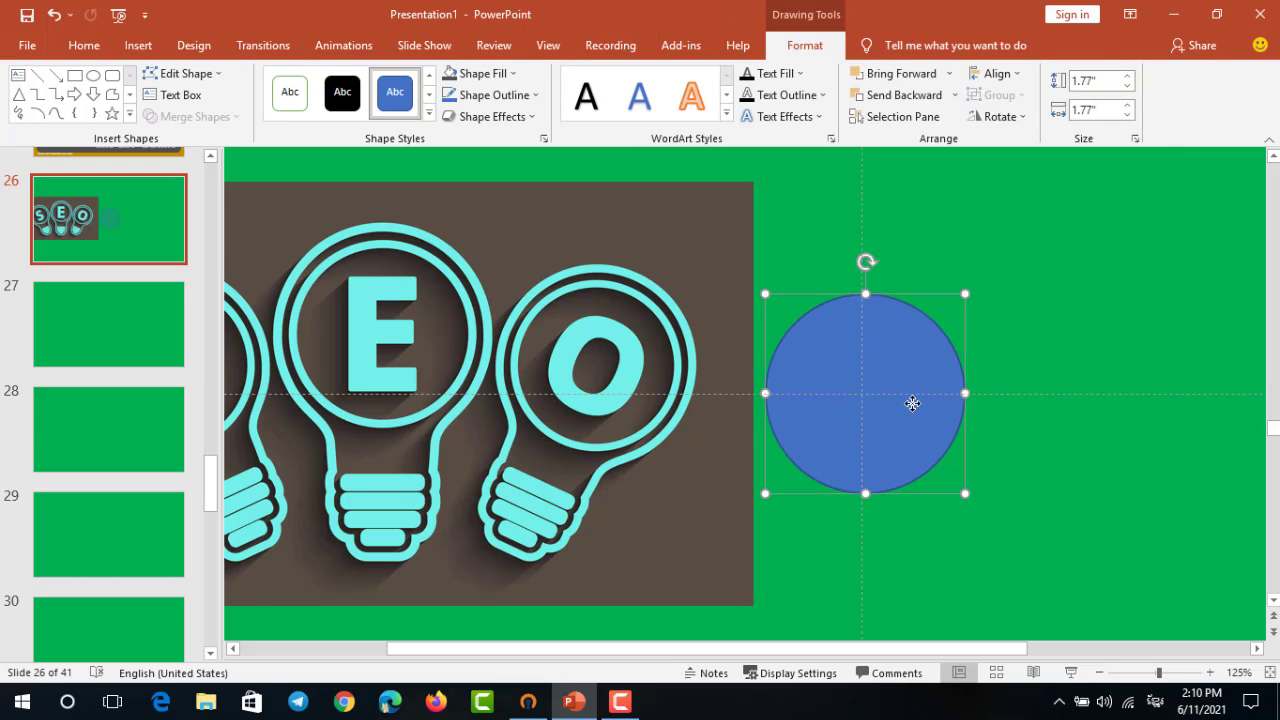
left_click_drag(897, 333, 893, 333)
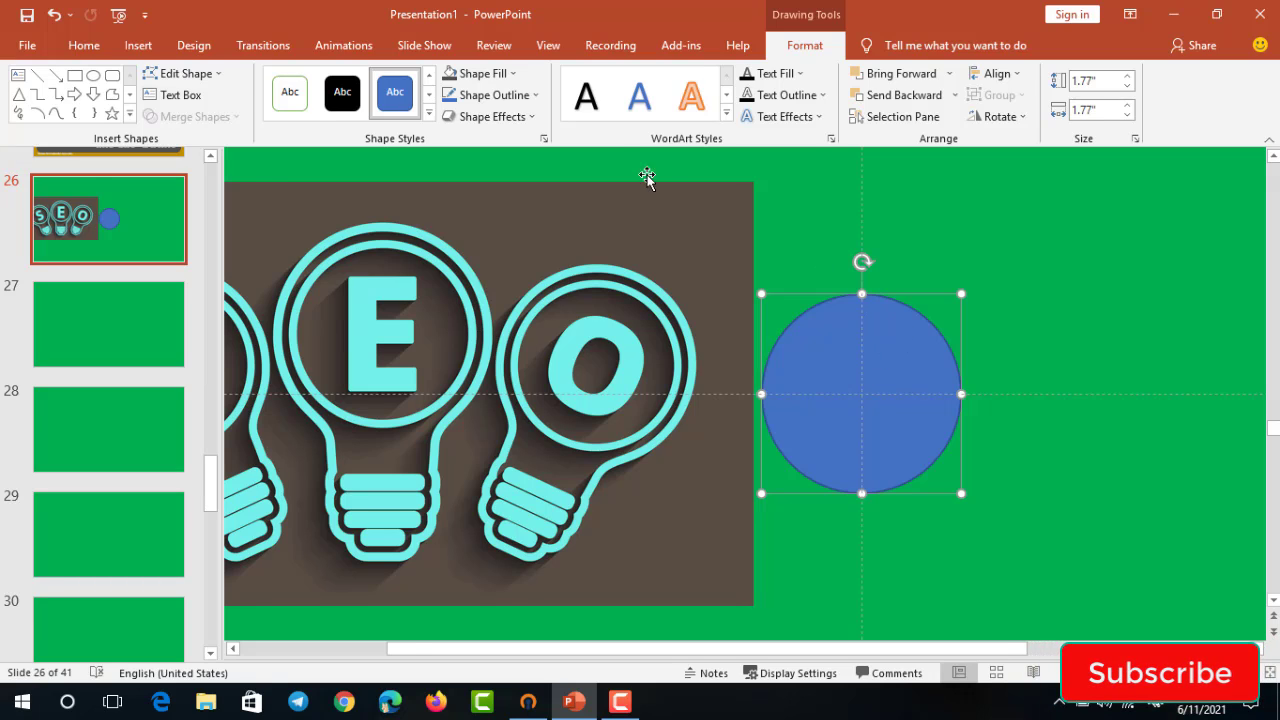
scroll(376, 350, "up", 1)
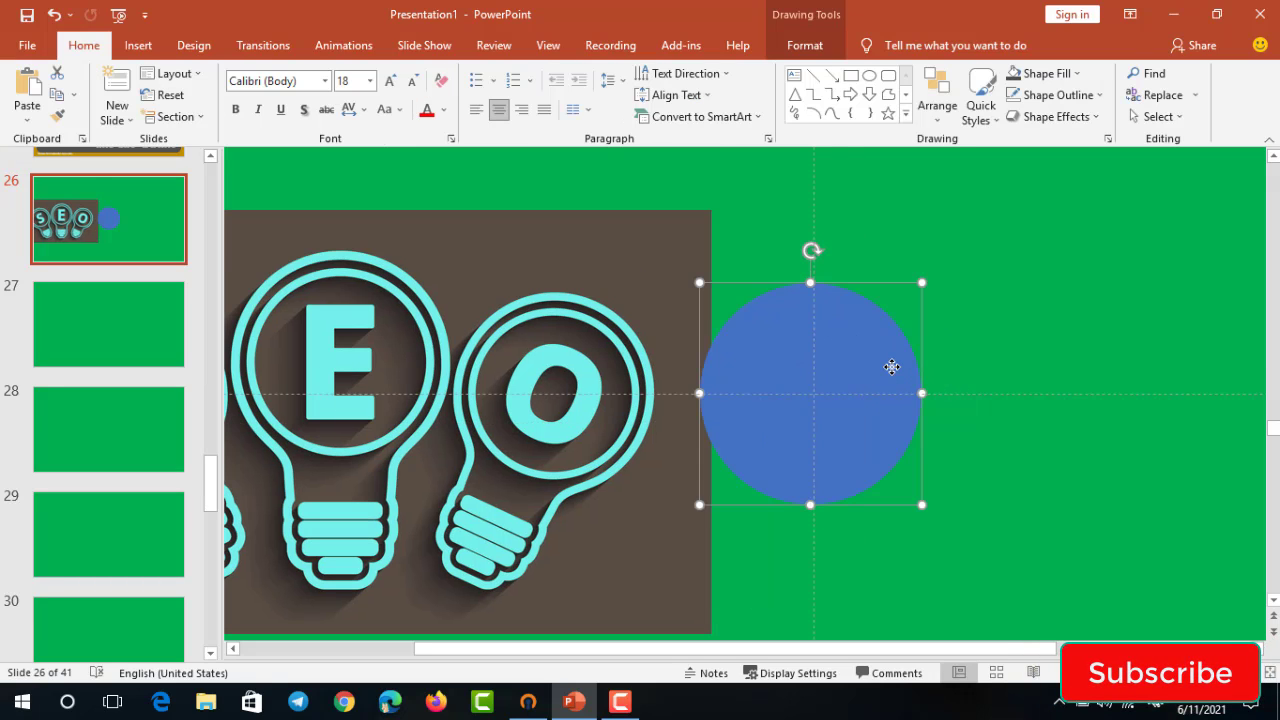
left_click_drag(892, 367, 896, 367)
Duplicate the blue circle and place the copy at the upper right
key("ctrl+d")
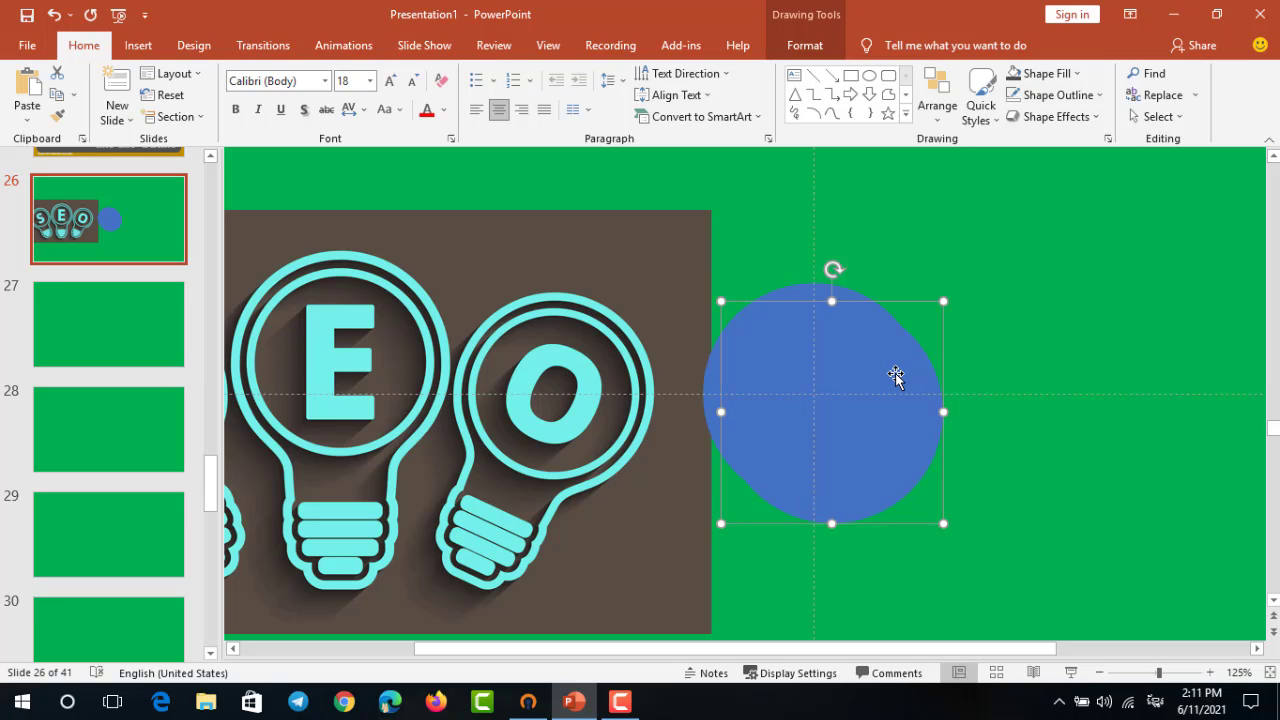
left_click_drag(896, 376, 946, 357)
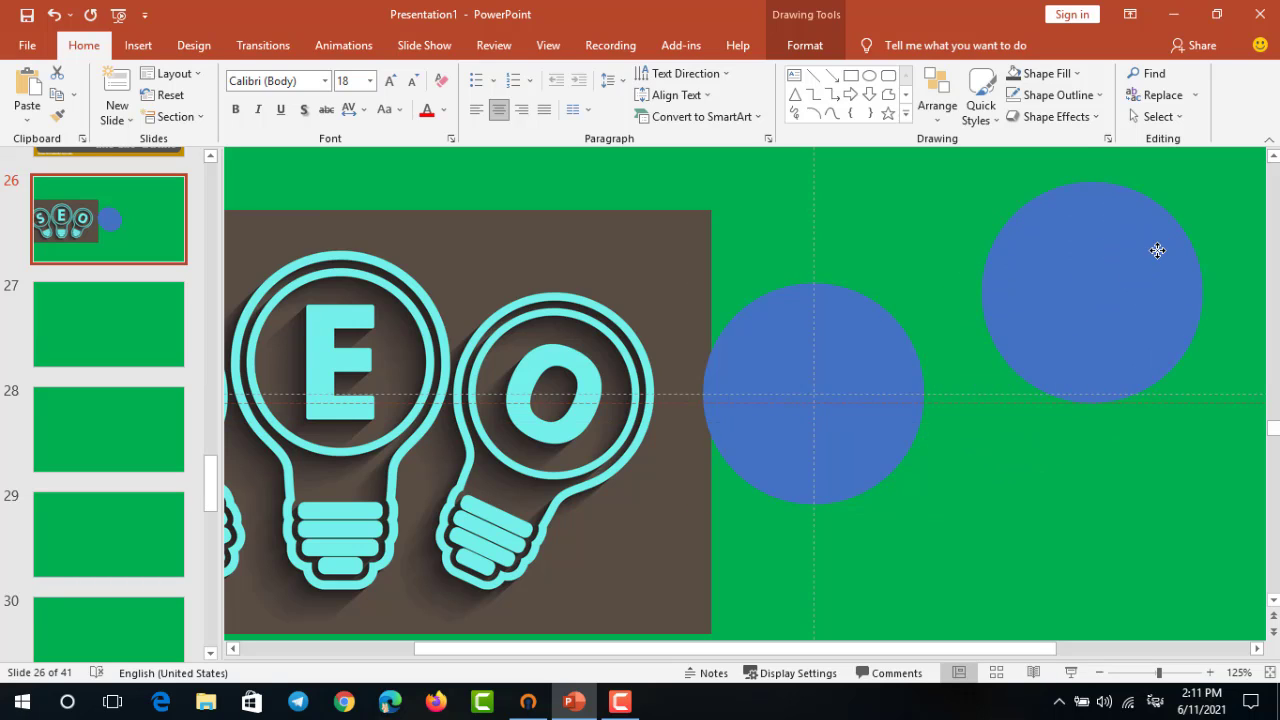
left_click_drag(1157, 250, 1157, 250)
left_click(894, 358)
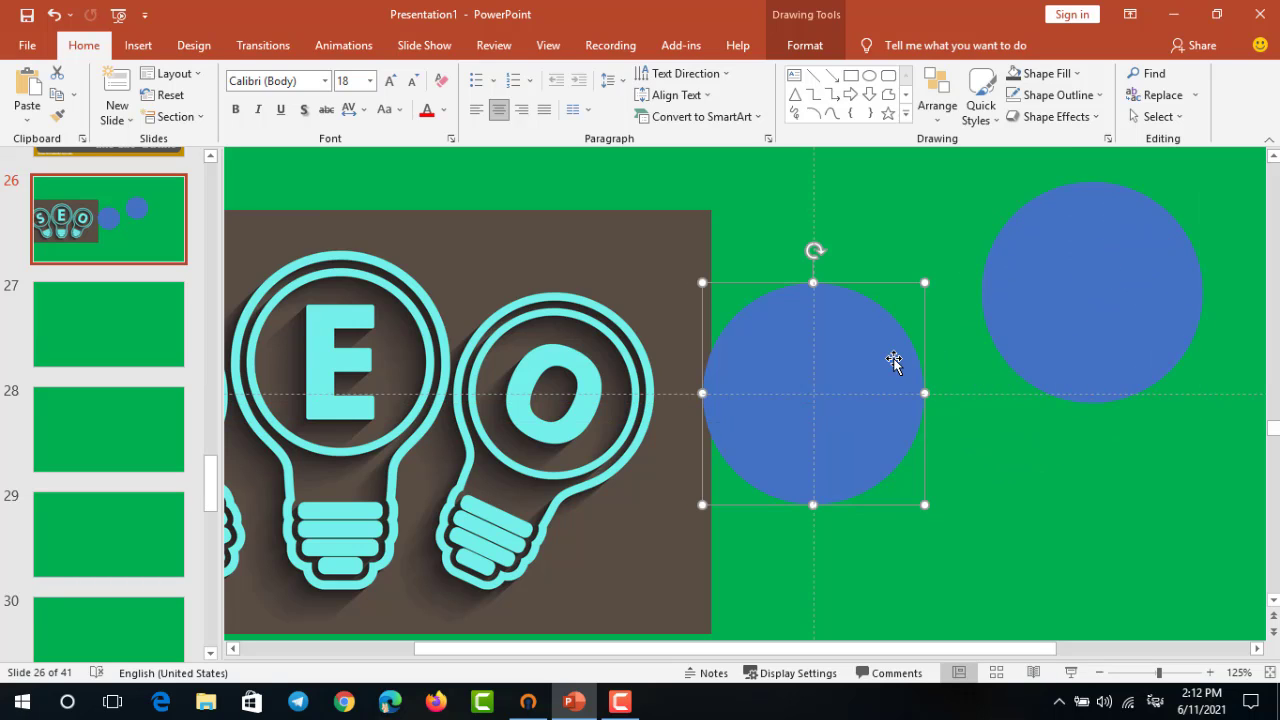
left_click(921, 259)
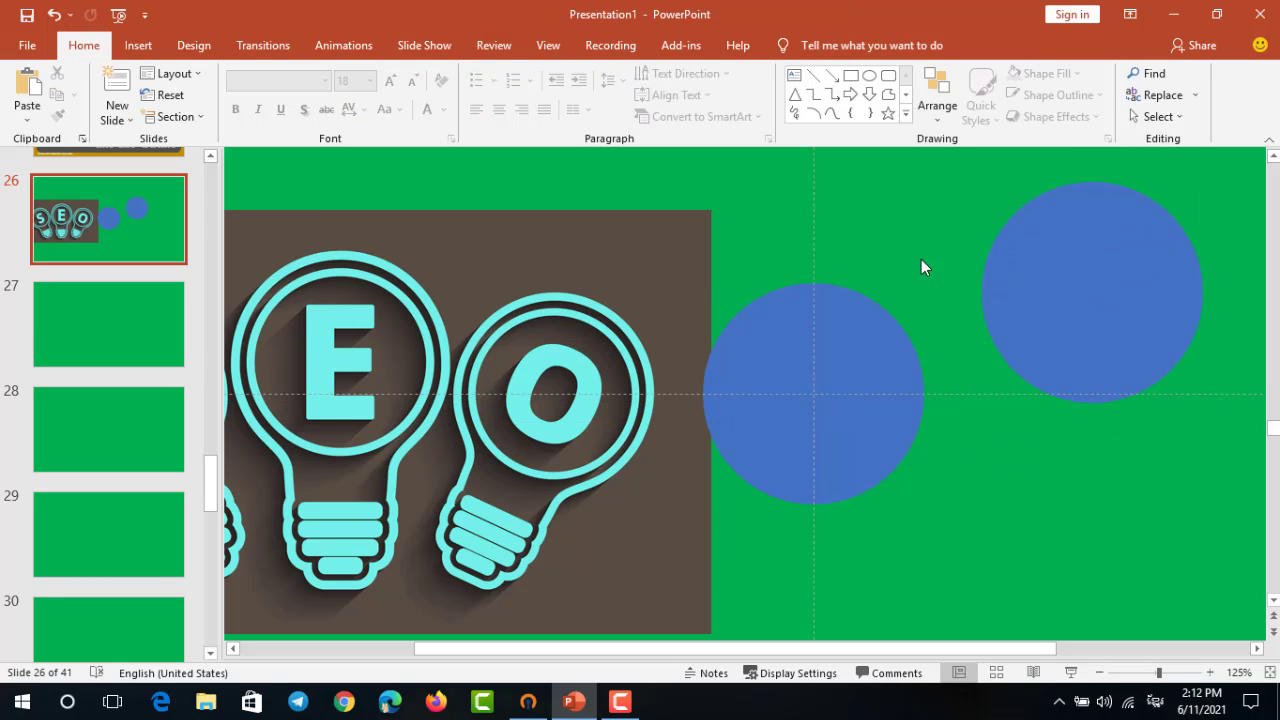
Draw a rounded rectangle and set its shape outline to No Outline
left_click(888, 75)
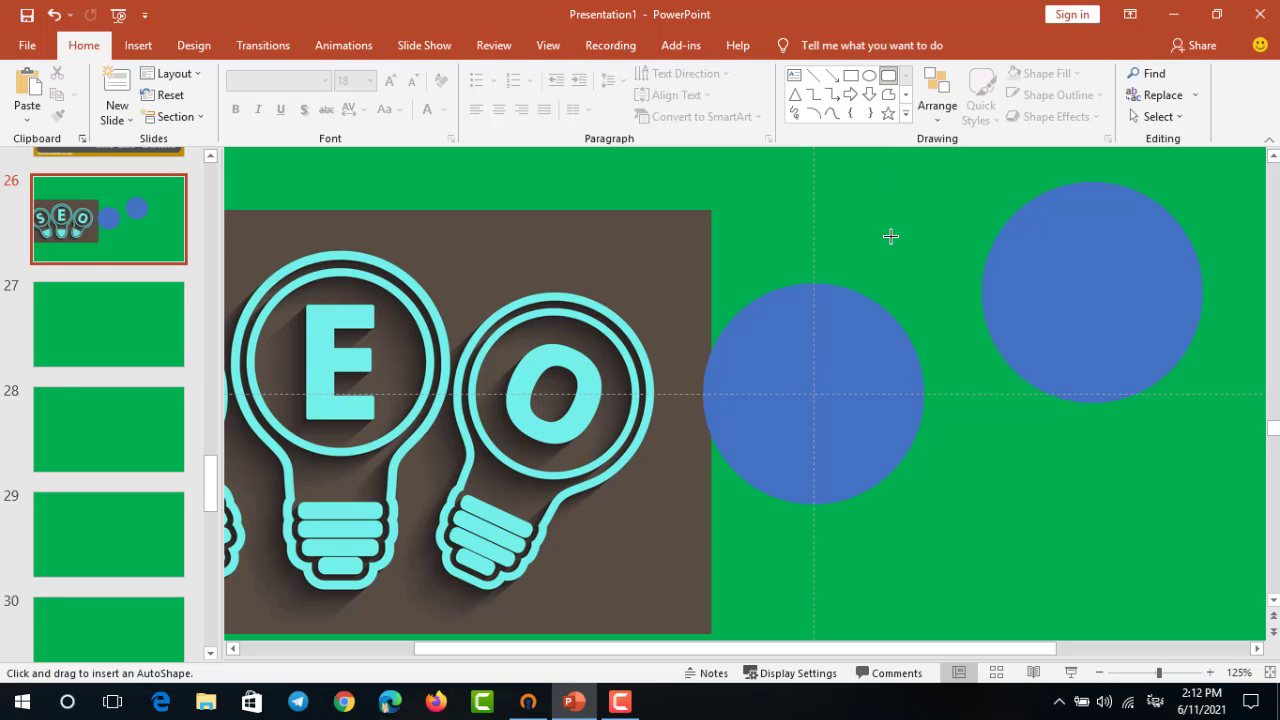
left_click_drag(912, 274, 995, 349)
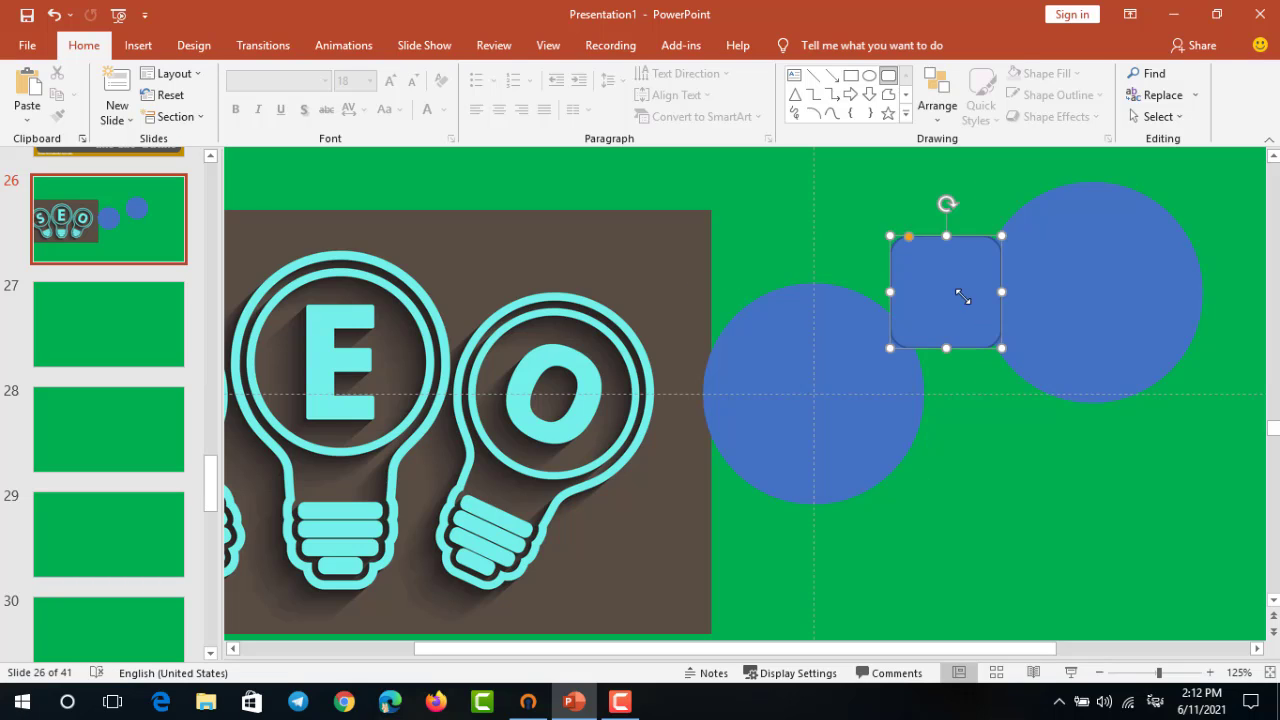
left_click_drag(963, 291, 824, 494)
left_click(500, 95)
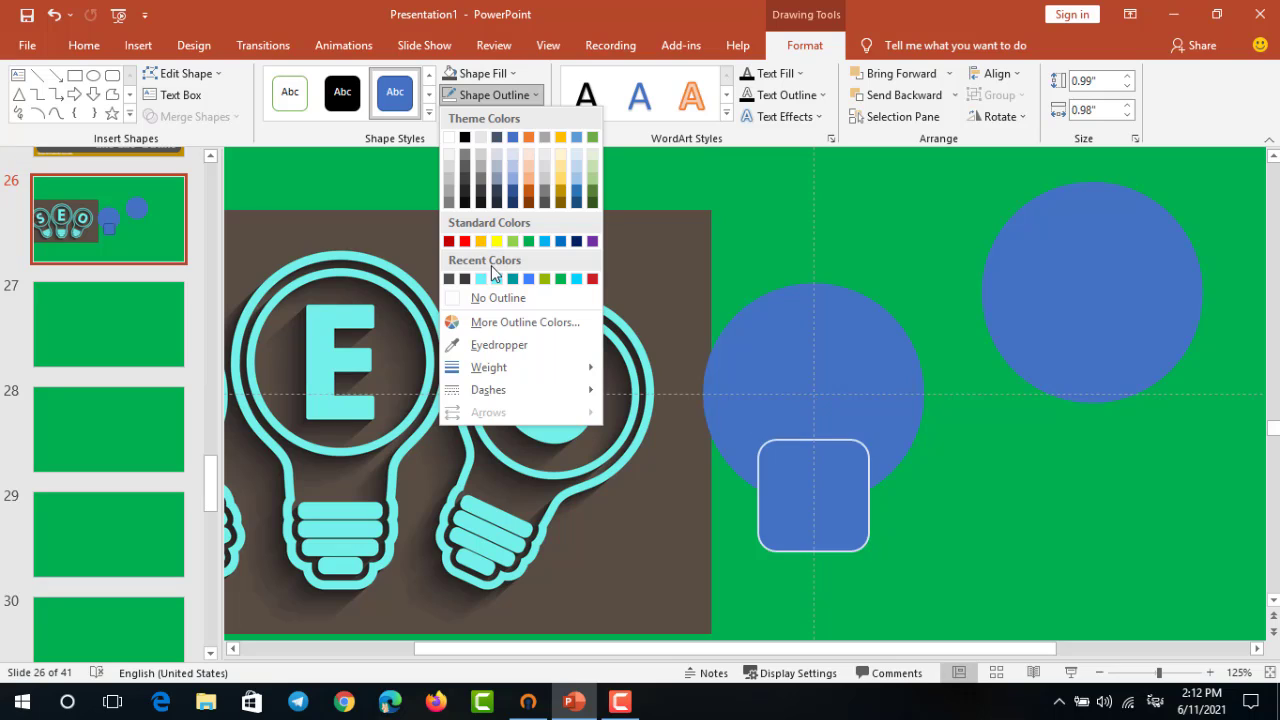
left_click(500, 298)
key("Escape")
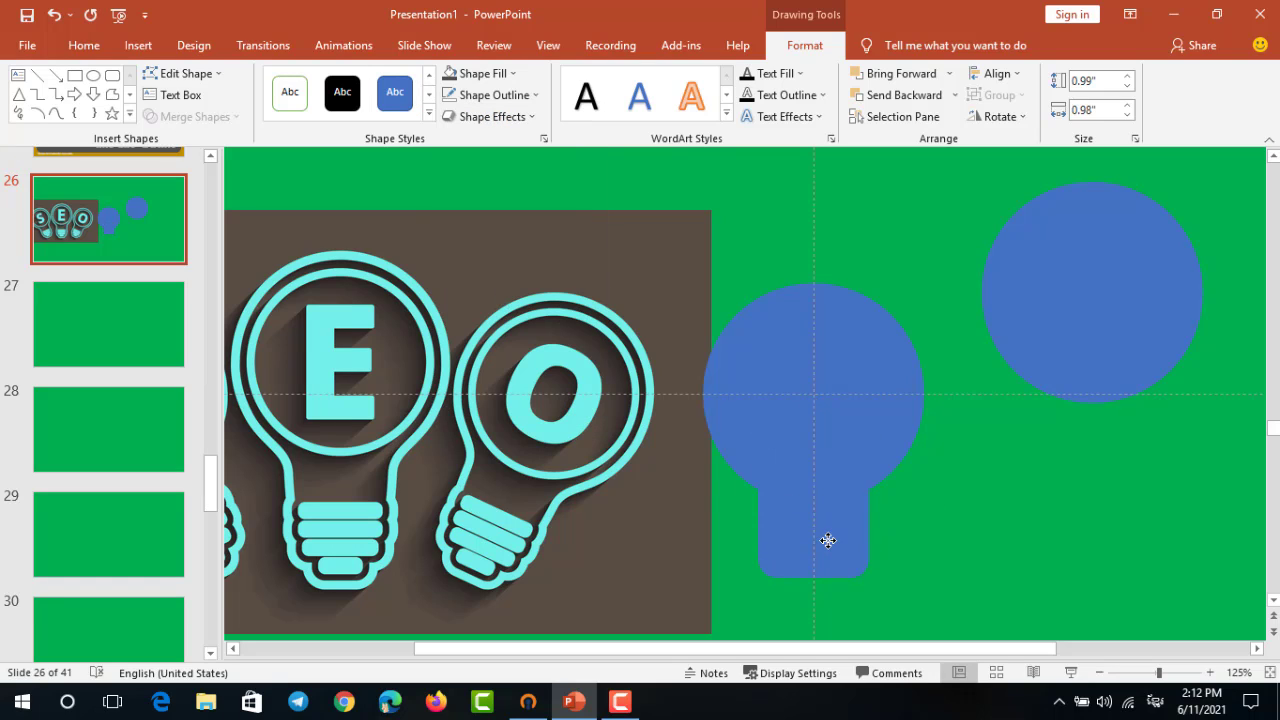
Position the rectangle just below the left circle as the bulb's base
left_click(829, 544)
left_click_drag(826, 519, 815, 470)
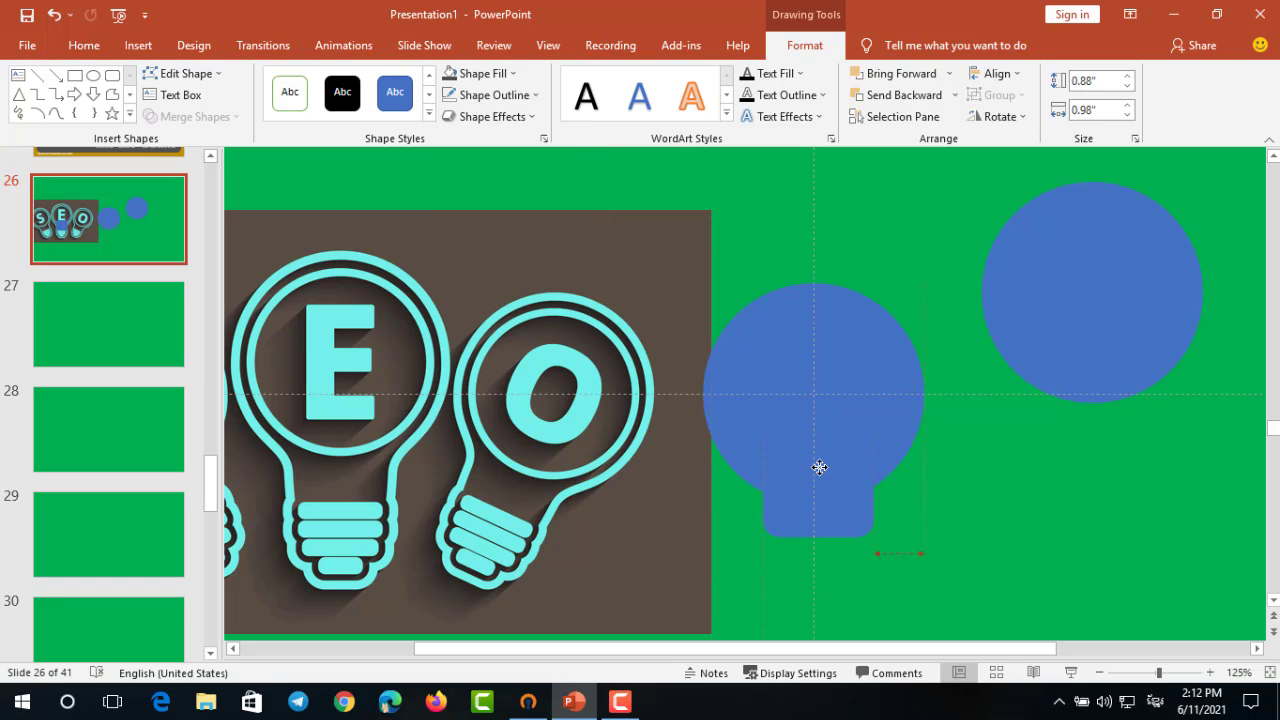
key("Escape")
left_click(827, 487)
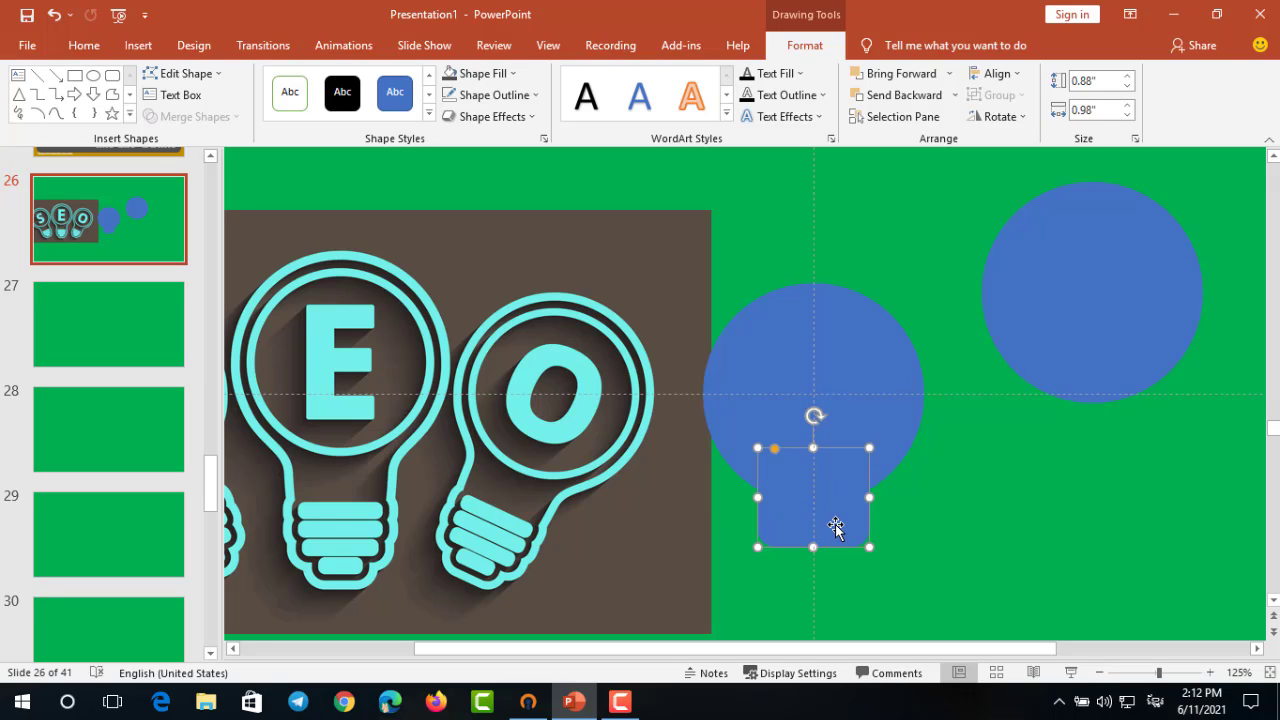
key("Delete")
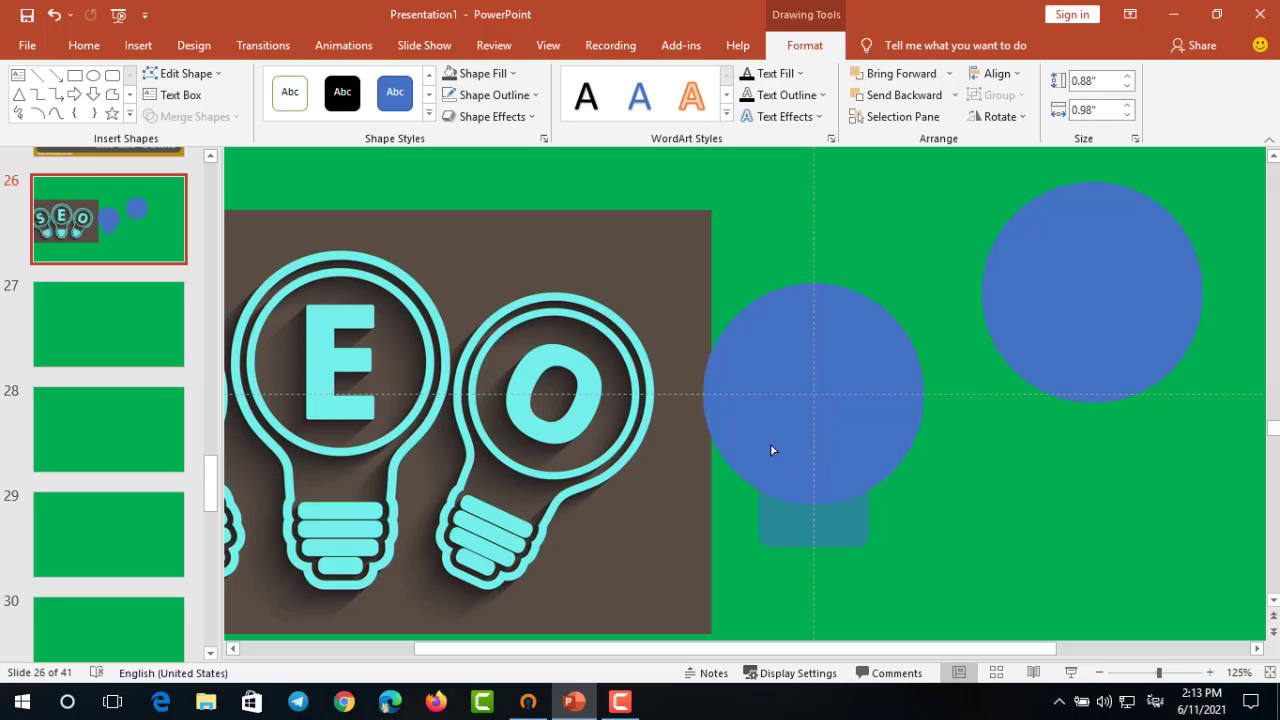
left_click_drag(772, 450, 774, 450)
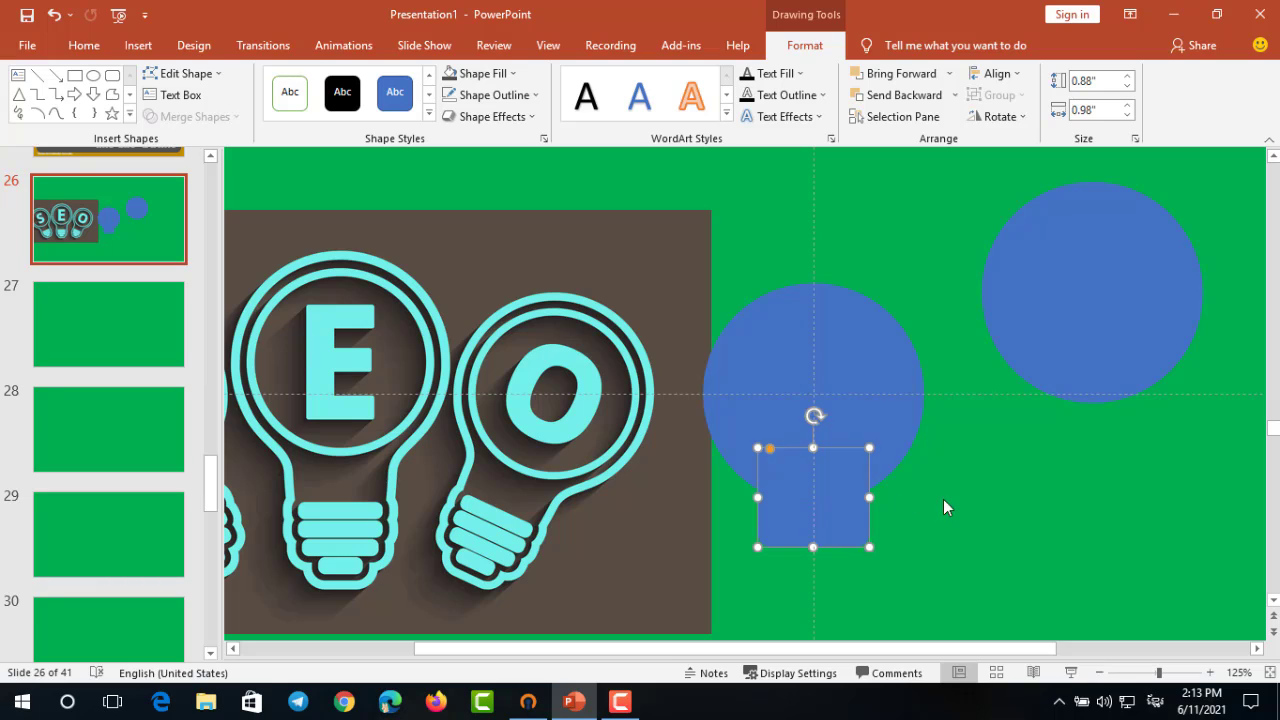
key("Escape")
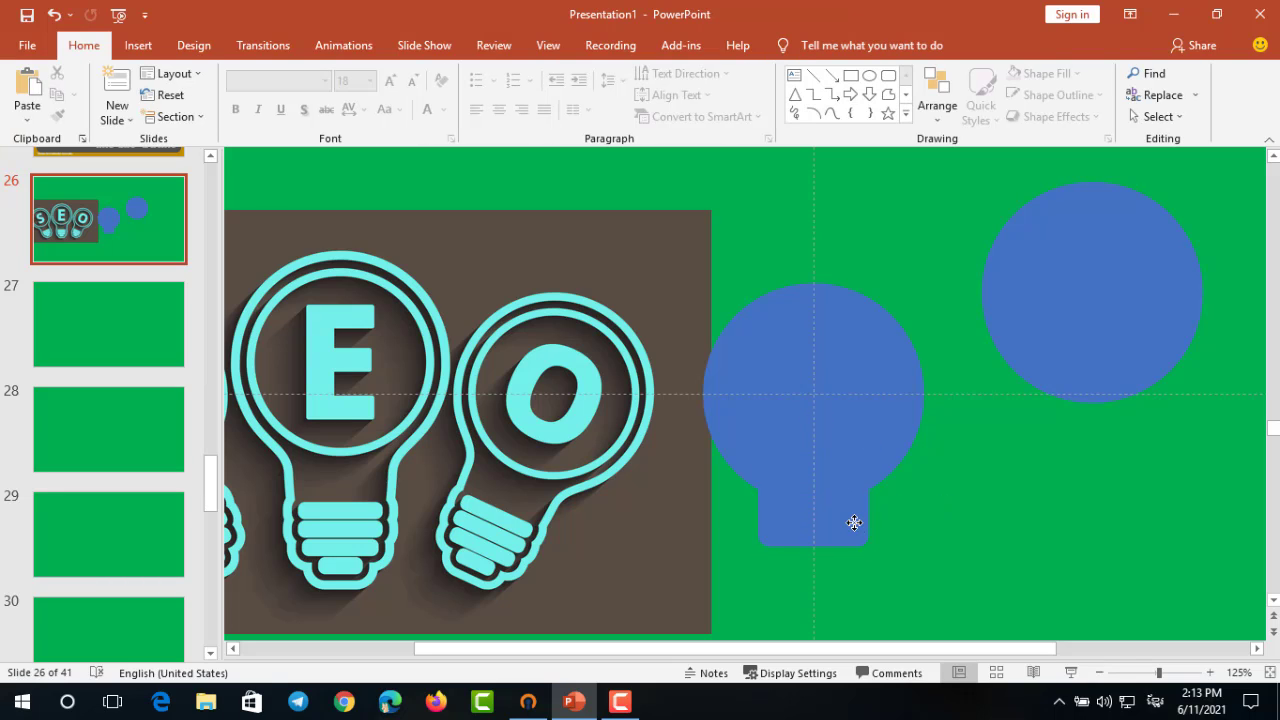
Nudge the blue neck up, then duplicate it as a flattened red strip on the right
left_click(854, 522)
left_click(832, 578)
left_click_drag(830, 538, 828, 530)
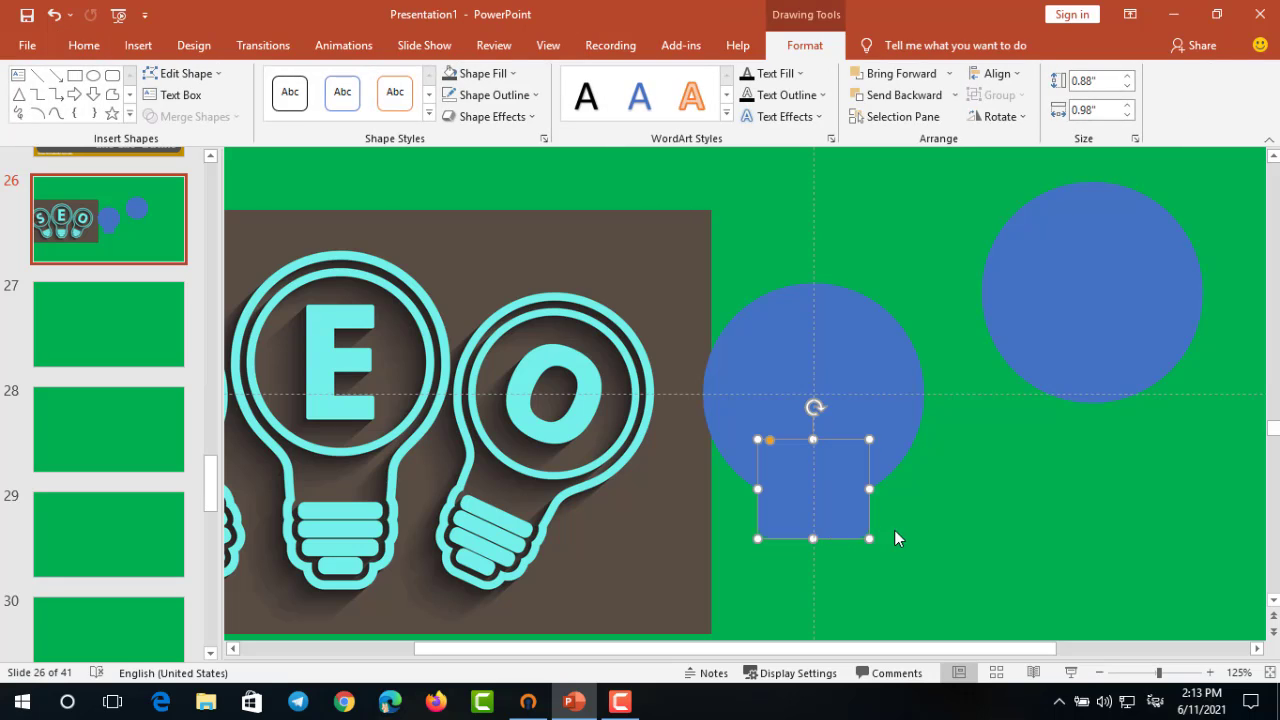
left_click(837, 516)
key("ctrl+d")
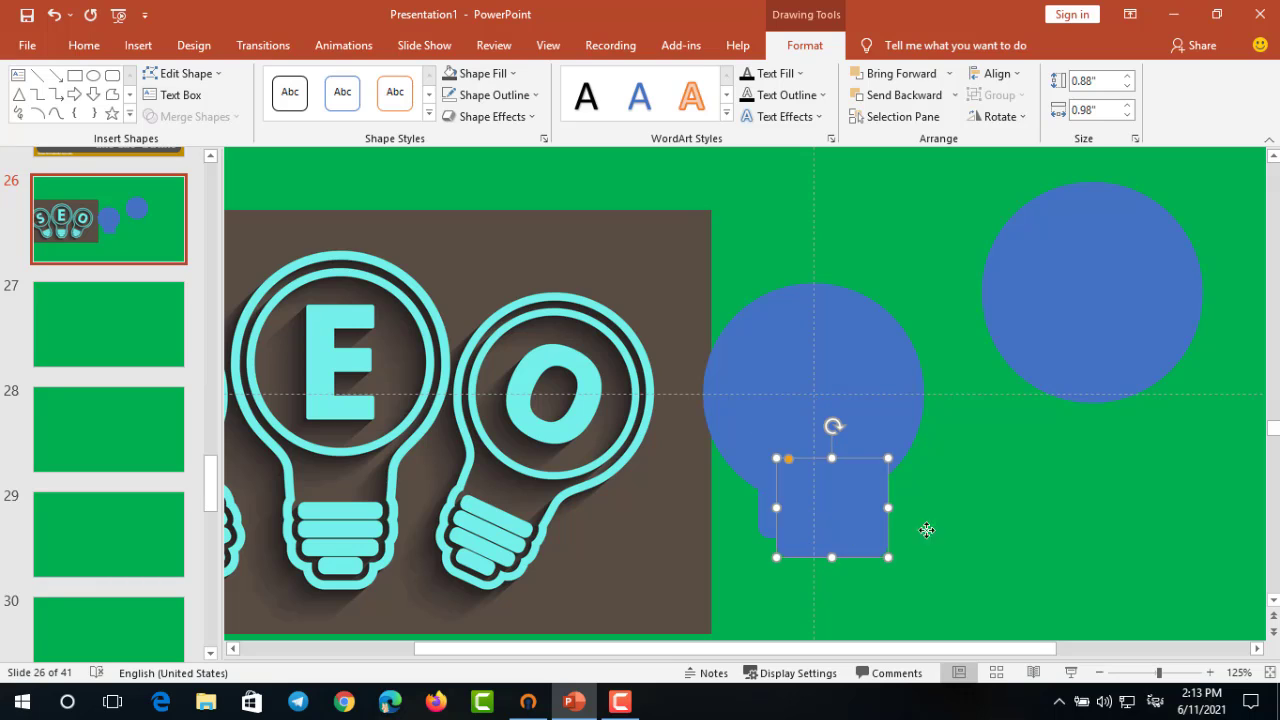
left_click_drag(811, 508, 986, 509)
left_click(515, 75)
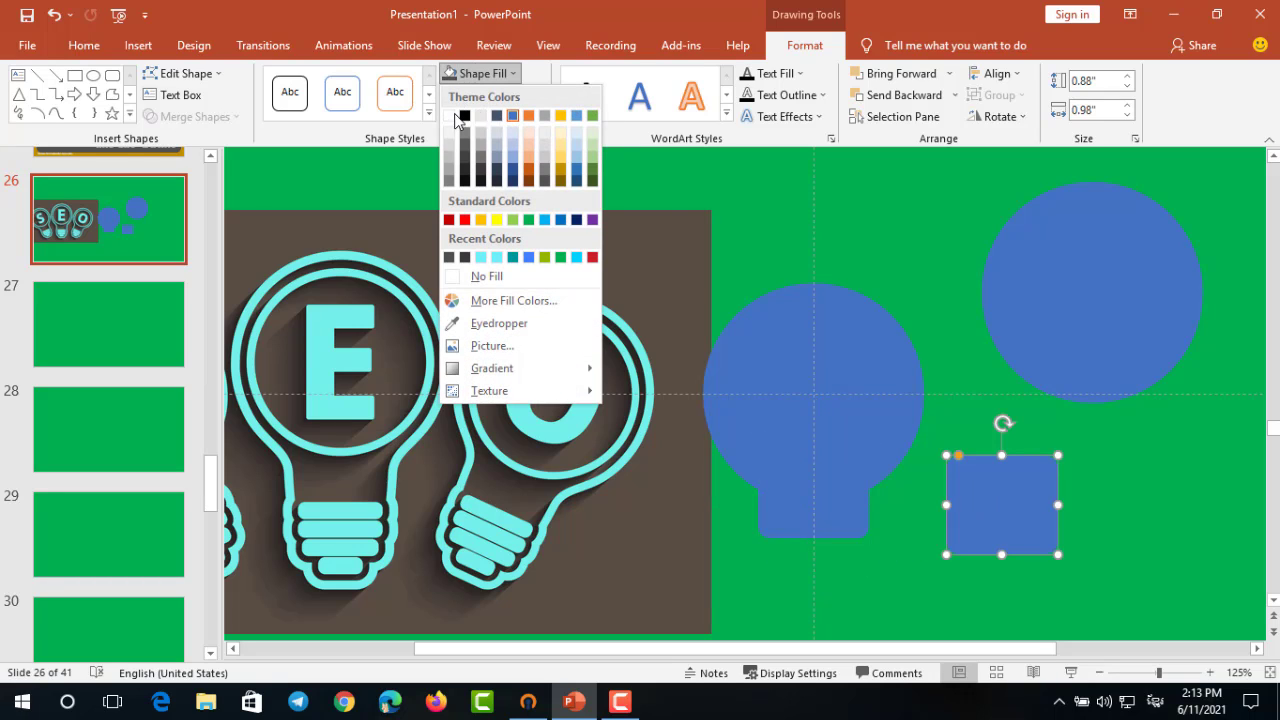
left_click(464, 221)
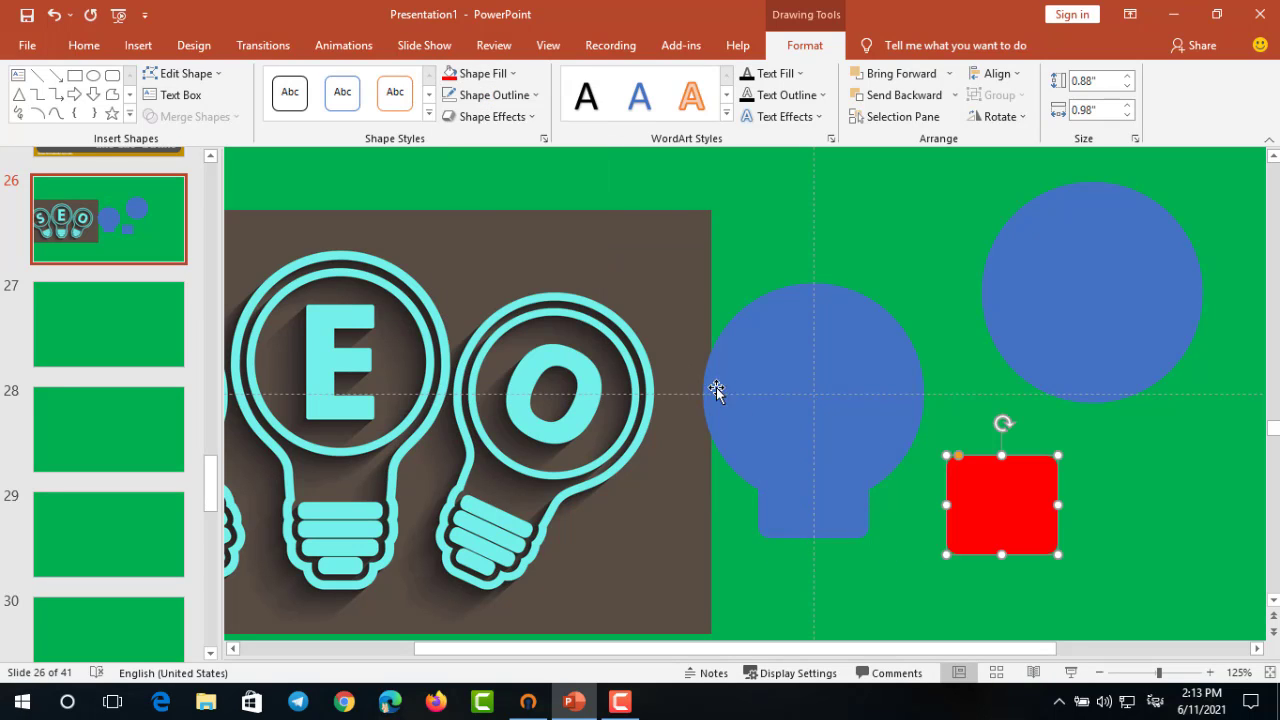
left_click_drag(1001, 460, 1001, 509)
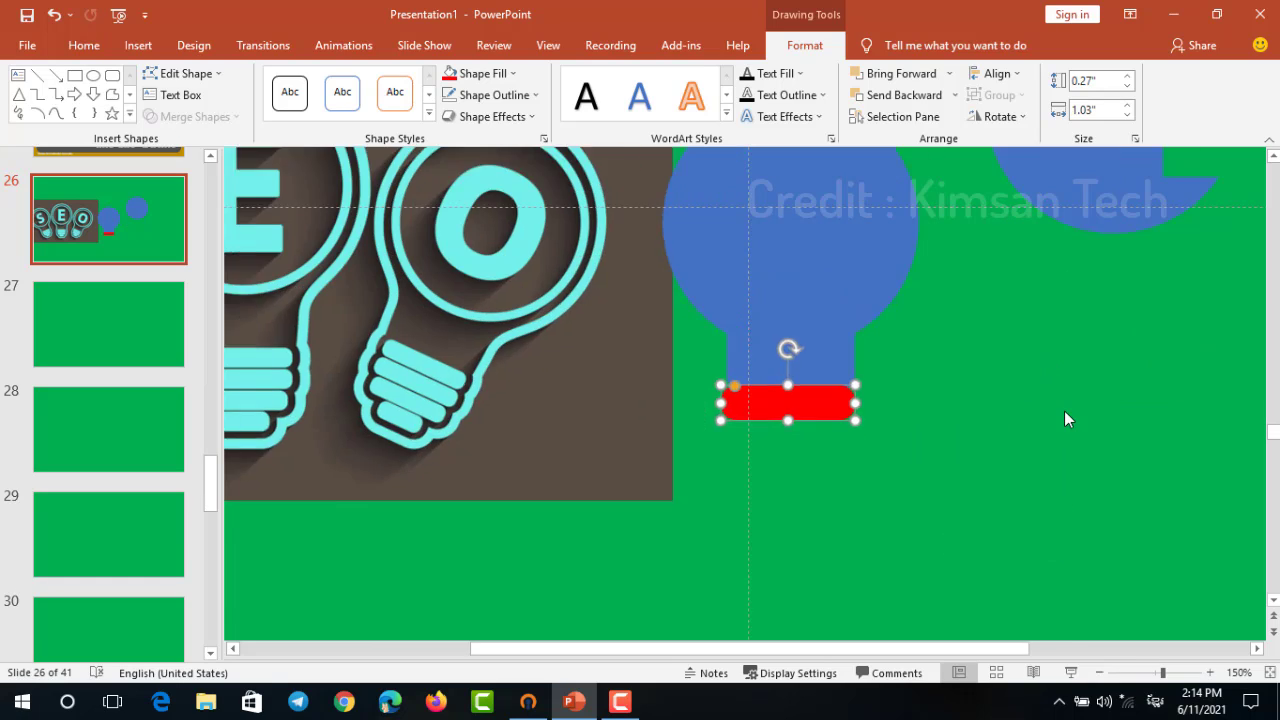
Resize the red bar to 1.06" wide and fit it under the bulb neck
scroll(789, 383, "up", 14)
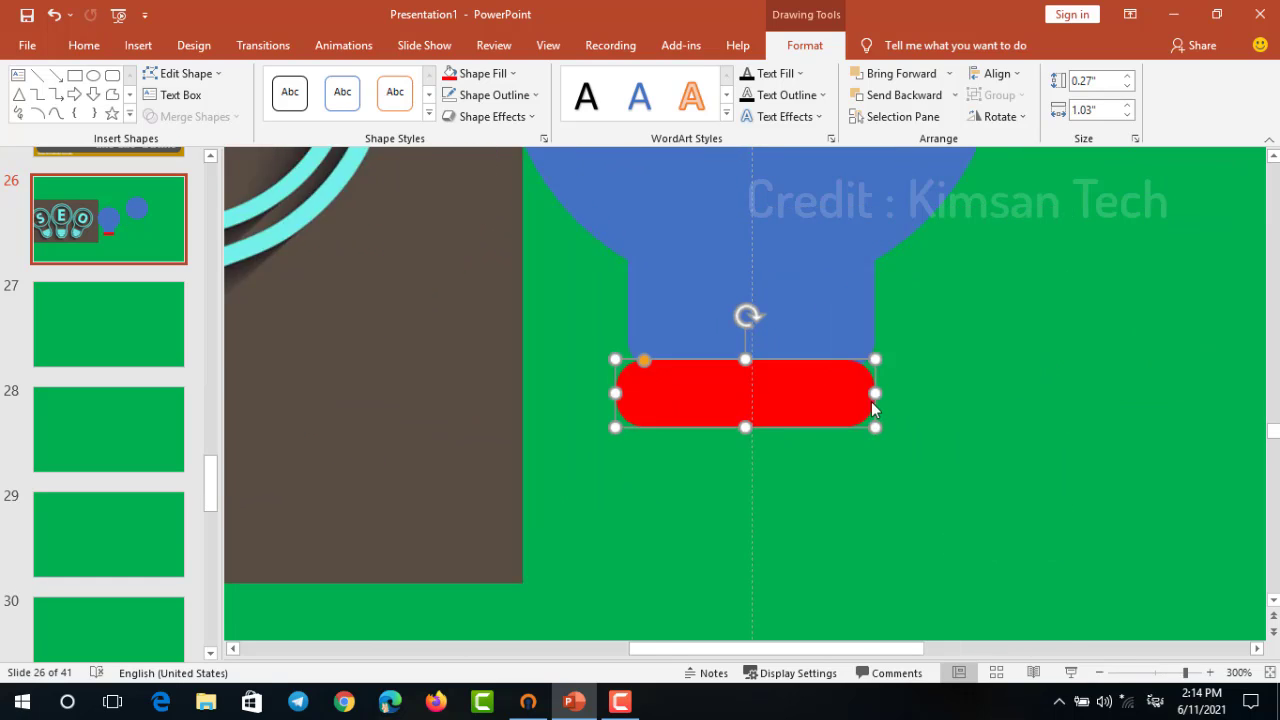
scroll(789, 383, "up", 11)
left_click(803, 286)
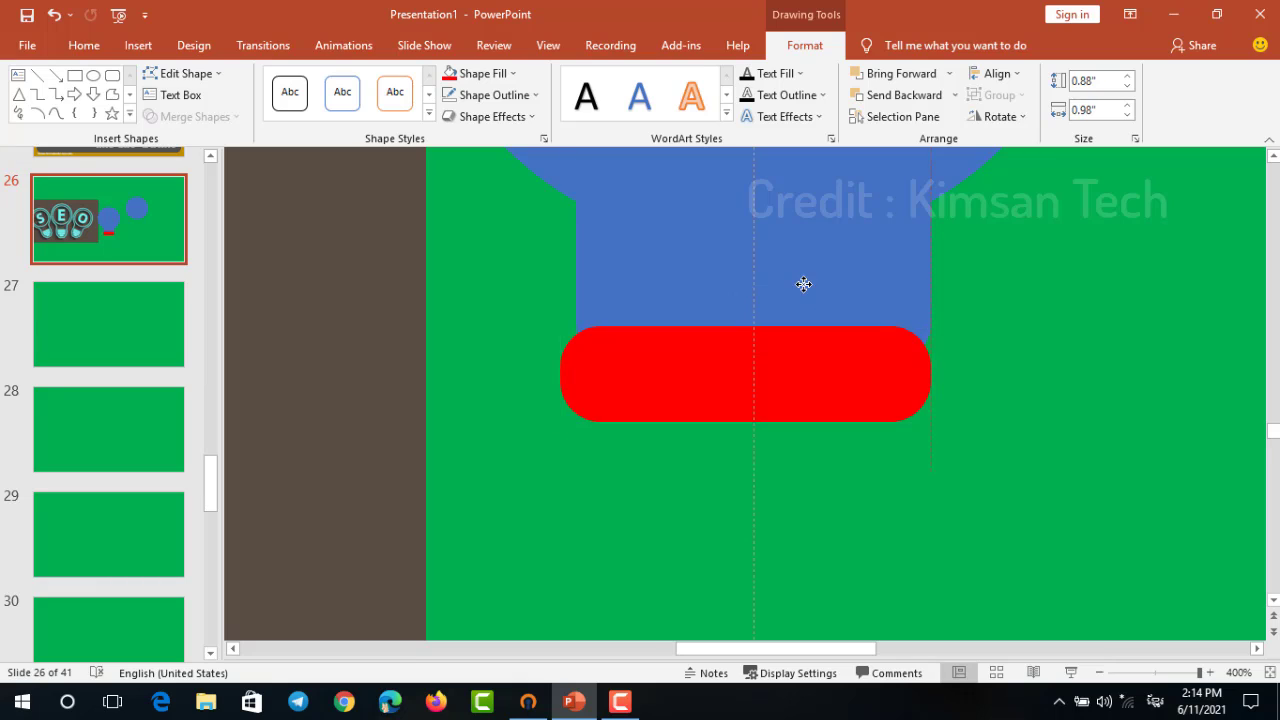
left_click_drag(811, 400, 811, 409)
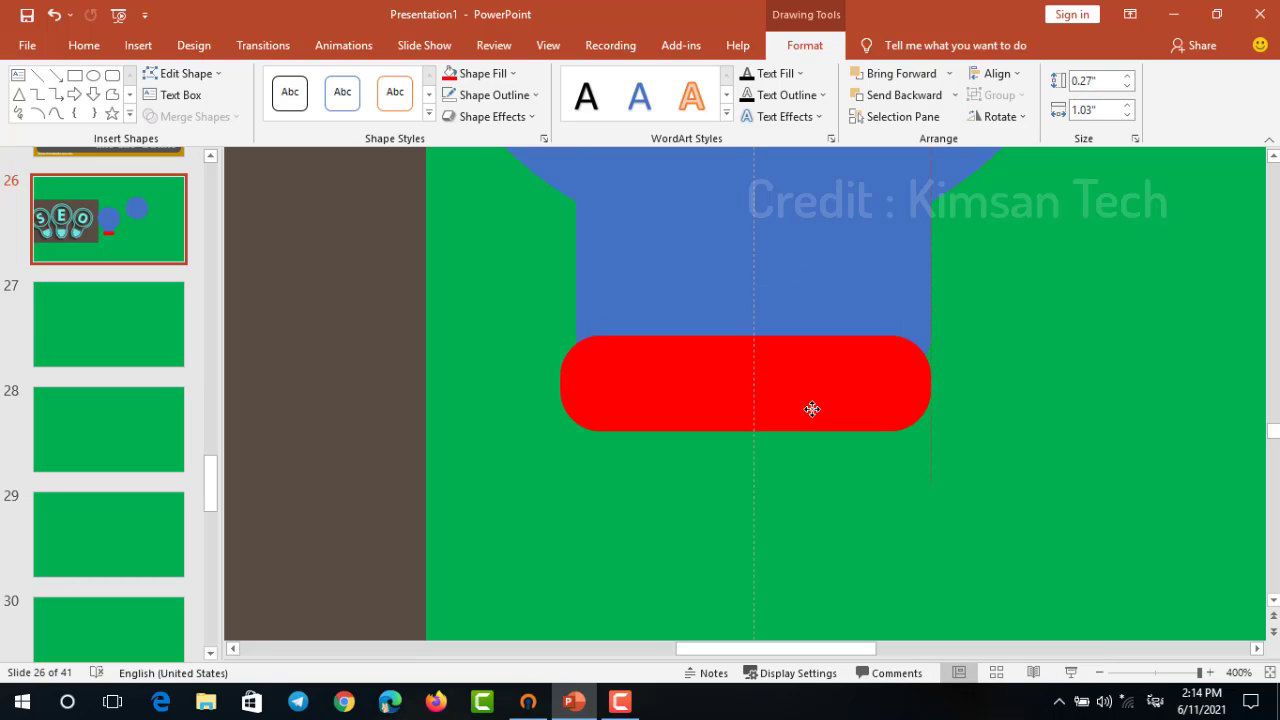
left_click_drag(922, 377, 940, 383)
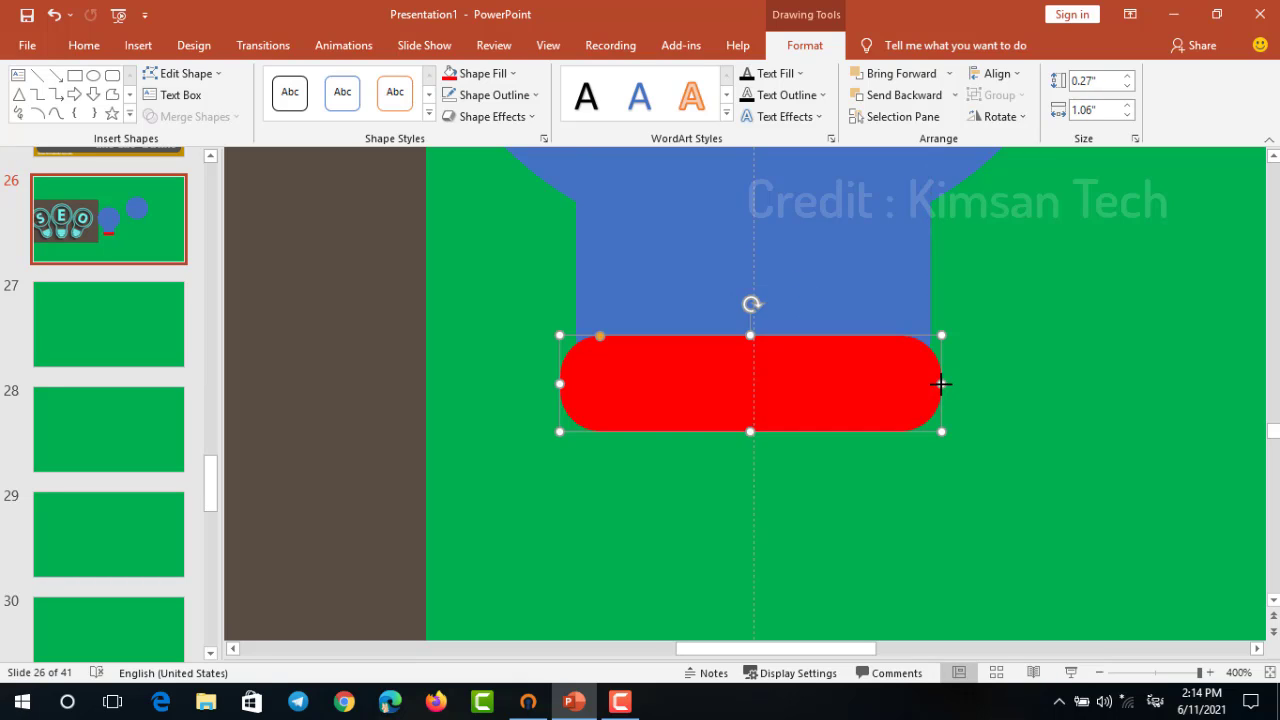
left_click(974, 376)
left_click(905, 370)
left_click(957, 382)
scroll(957, 382, "down", 5)
scroll(957, 382, "down", 1)
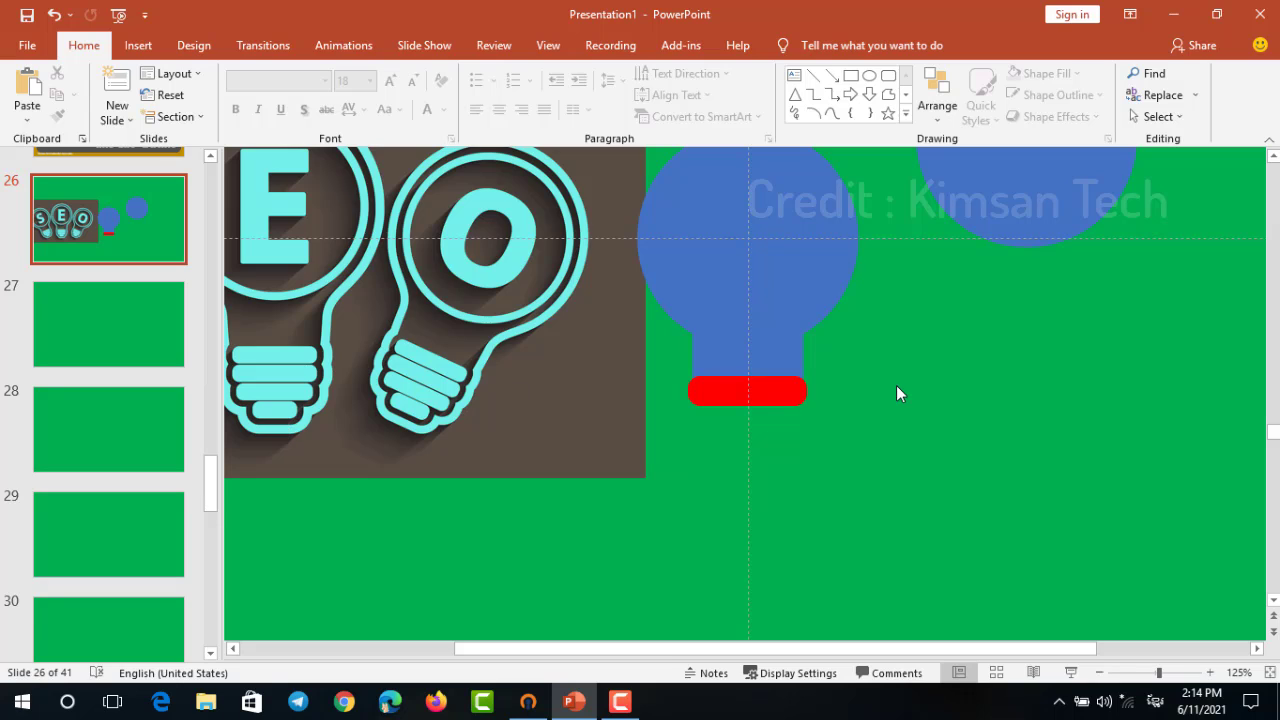
Duplicate the red bar below the original, widen the lower copy, and round the upper bar's corners
scroll(896, 385, "up", 1)
left_click(804, 395)
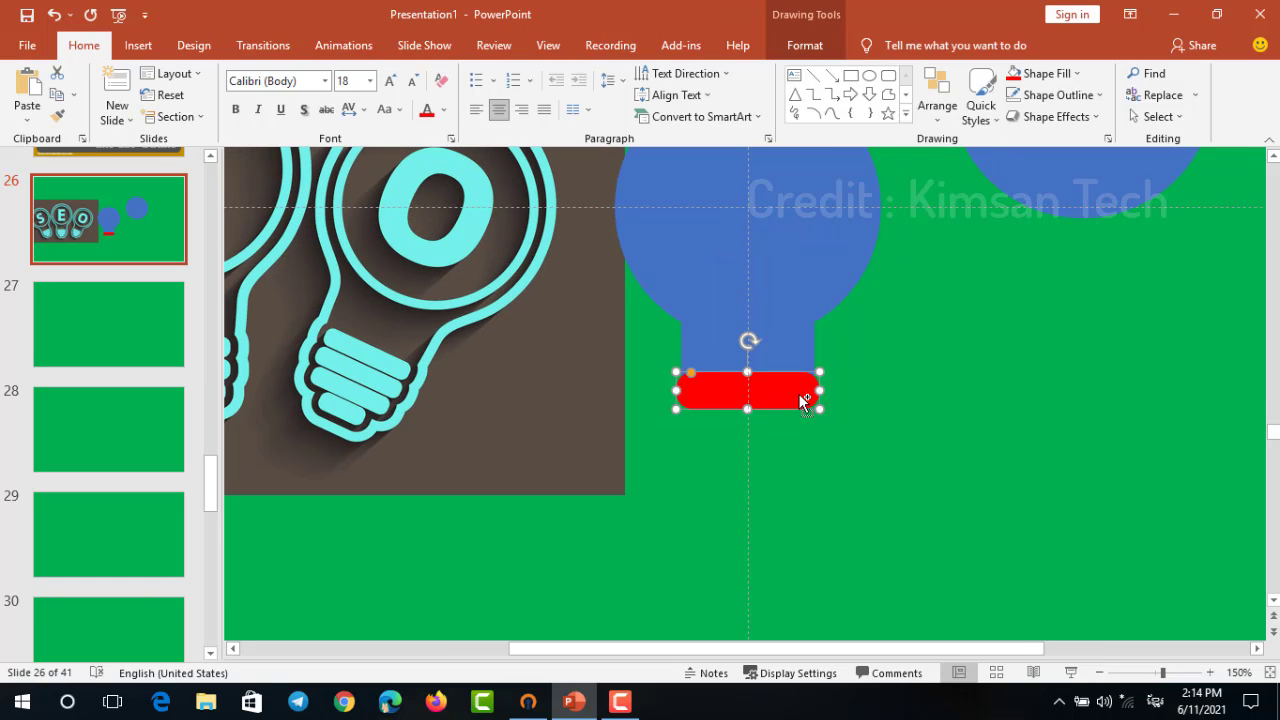
left_click_drag(804, 398, 780, 424)
scroll(837, 405, "up", 5)
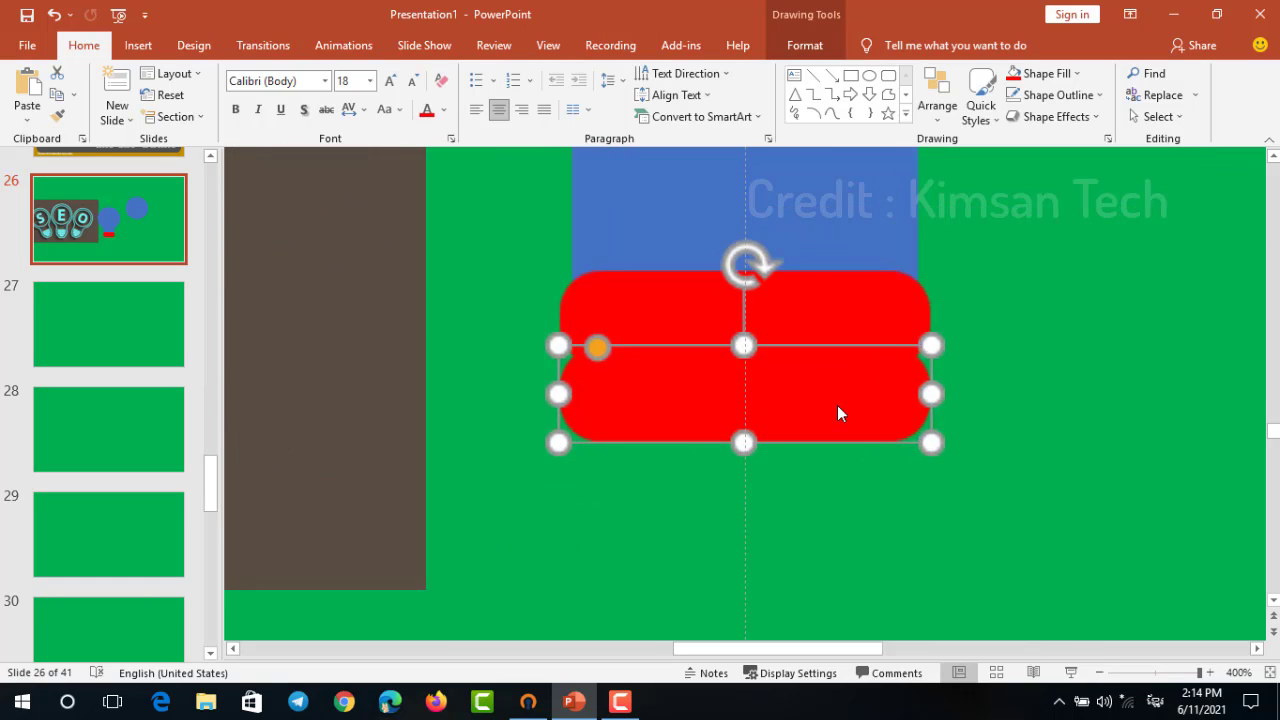
mouse_move(931, 392)
left_mouse_down()
mouse_move(944, 390)
mouse_move(914, 375)
left_mouse_up()
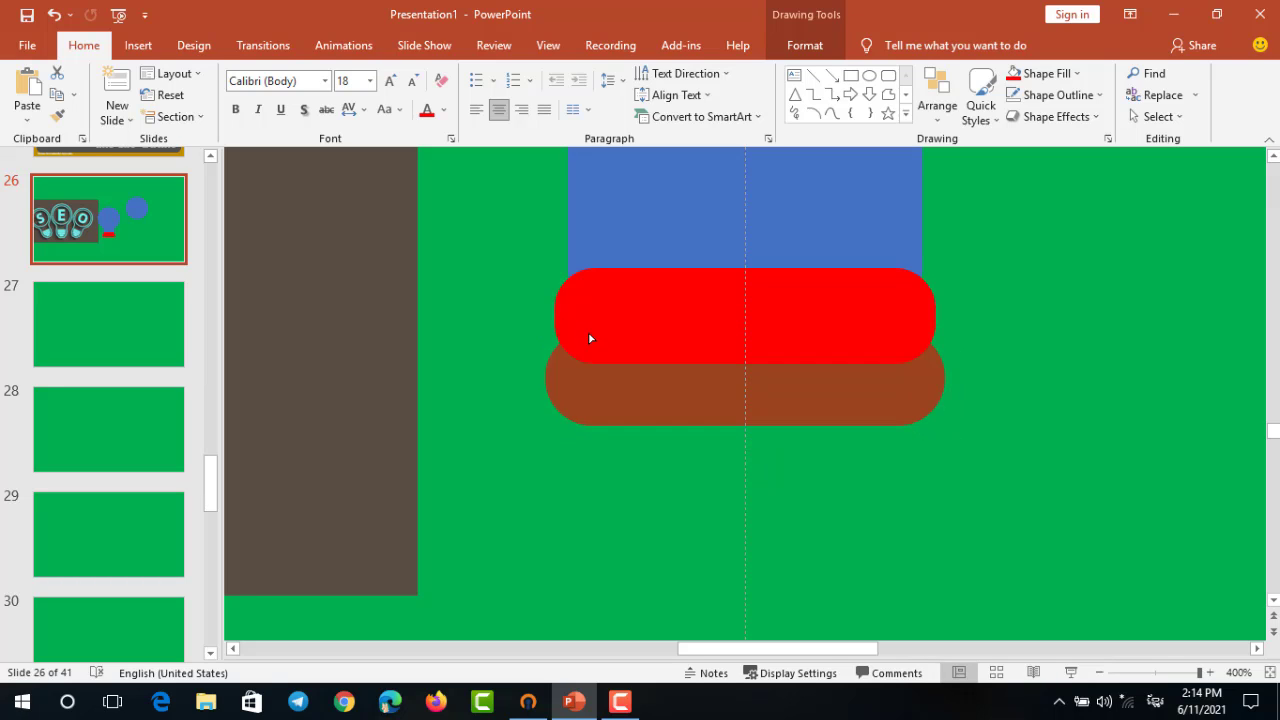
left_click_drag(585, 331, 587, 332)
left_click(586, 271)
left_click_drag(588, 268, 601, 276)
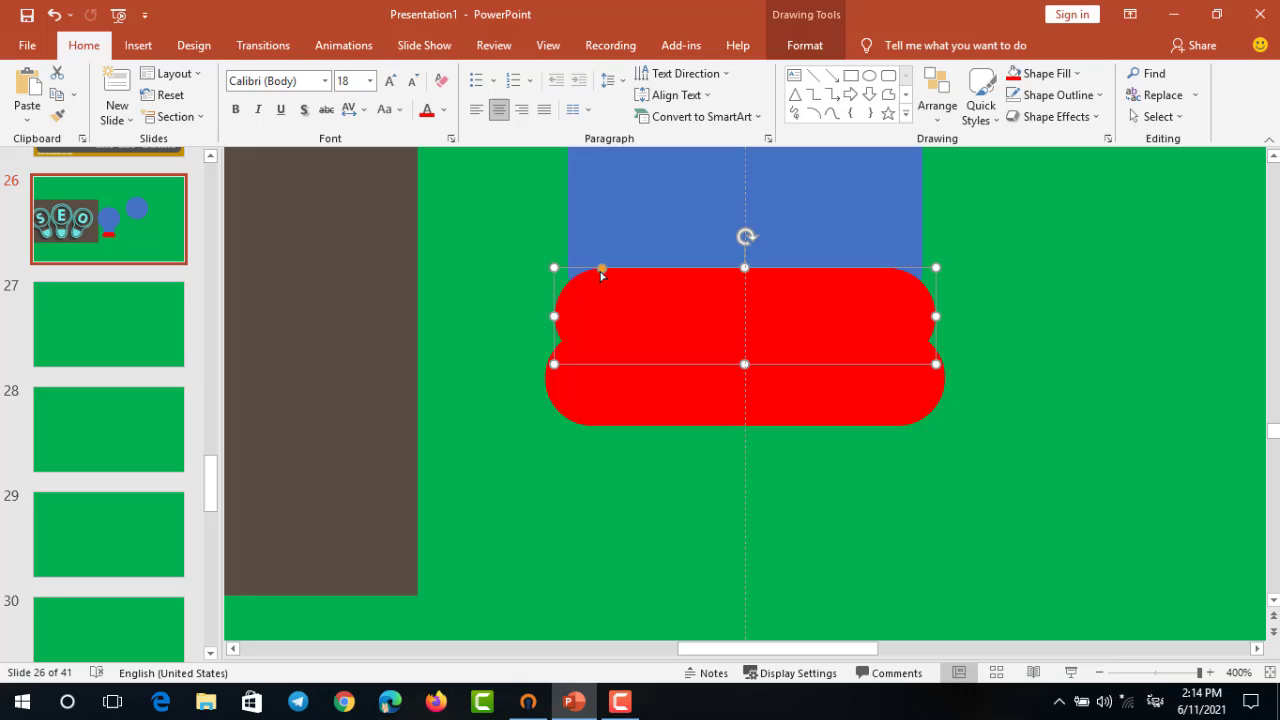
Add a narrower bottom red bar as the tip of the three-tier screw base
left_click(735, 404)
left_click_drag(797, 382, 756, 422)
left_click(797, 379)
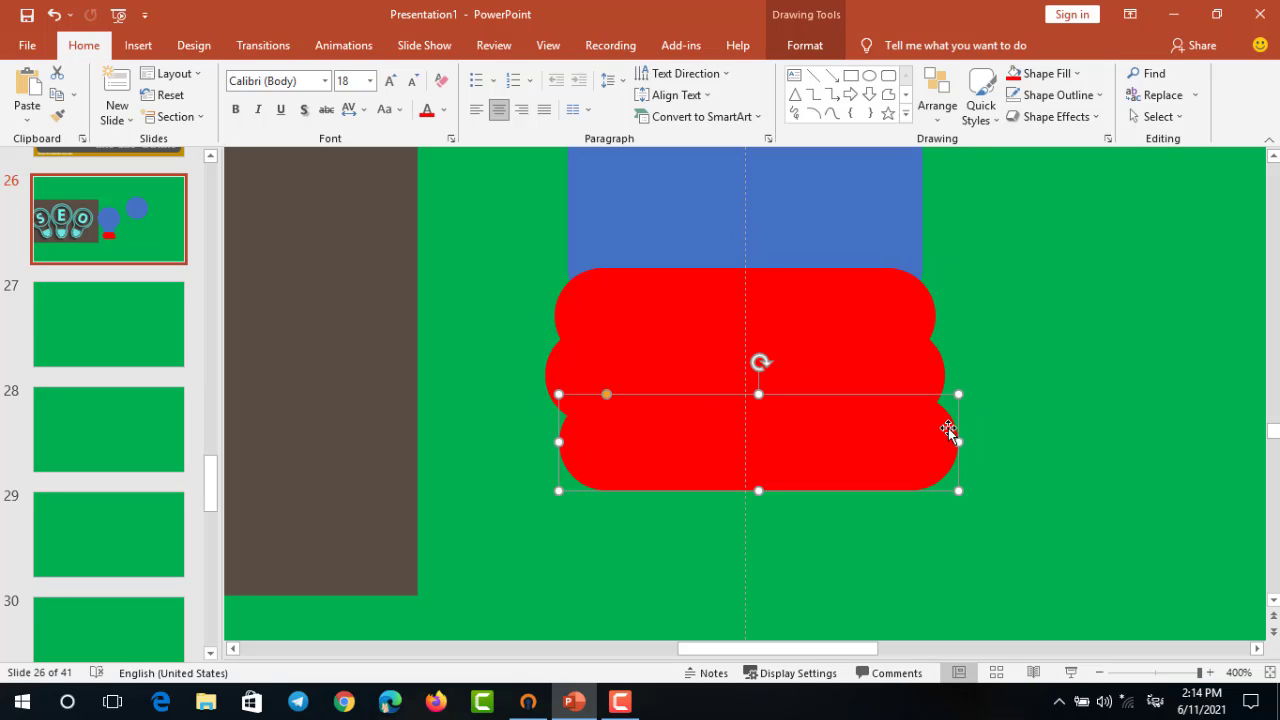
left_click_drag(958, 441, 749, 458)
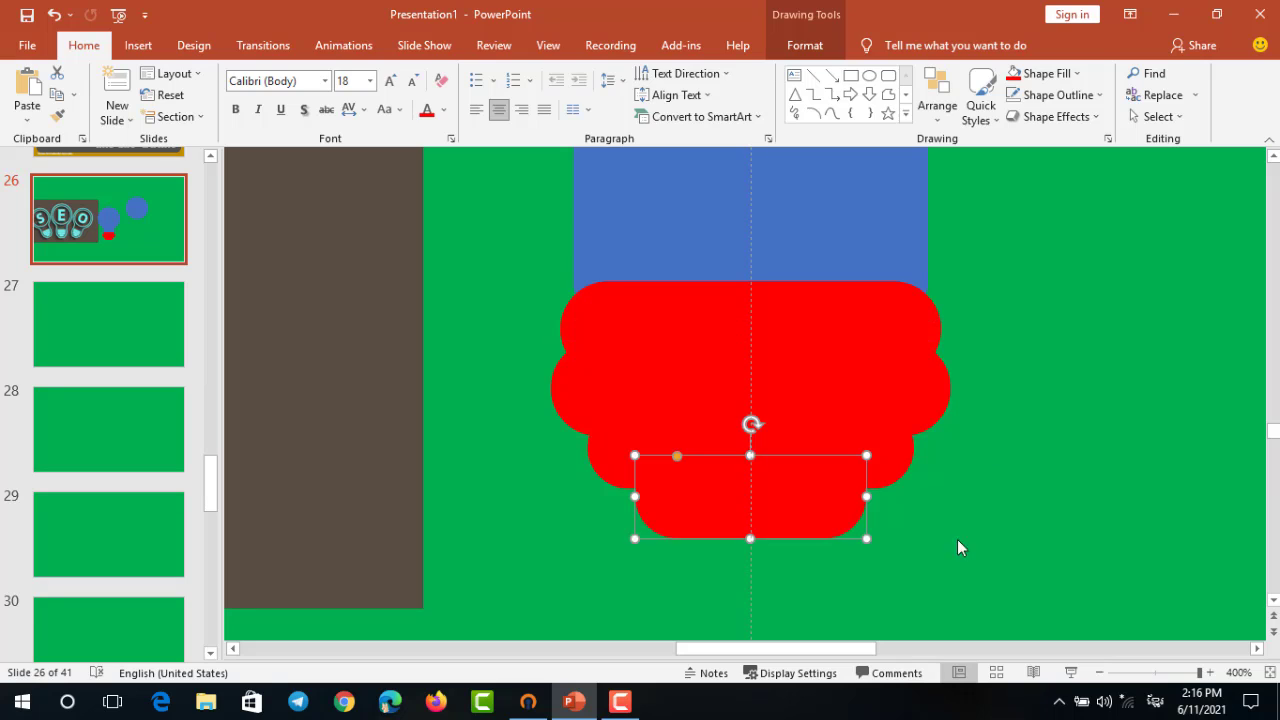
left_click(970, 541)
Copy the stacked red base to the right of the bulb
scroll(987, 543, "down", 5)
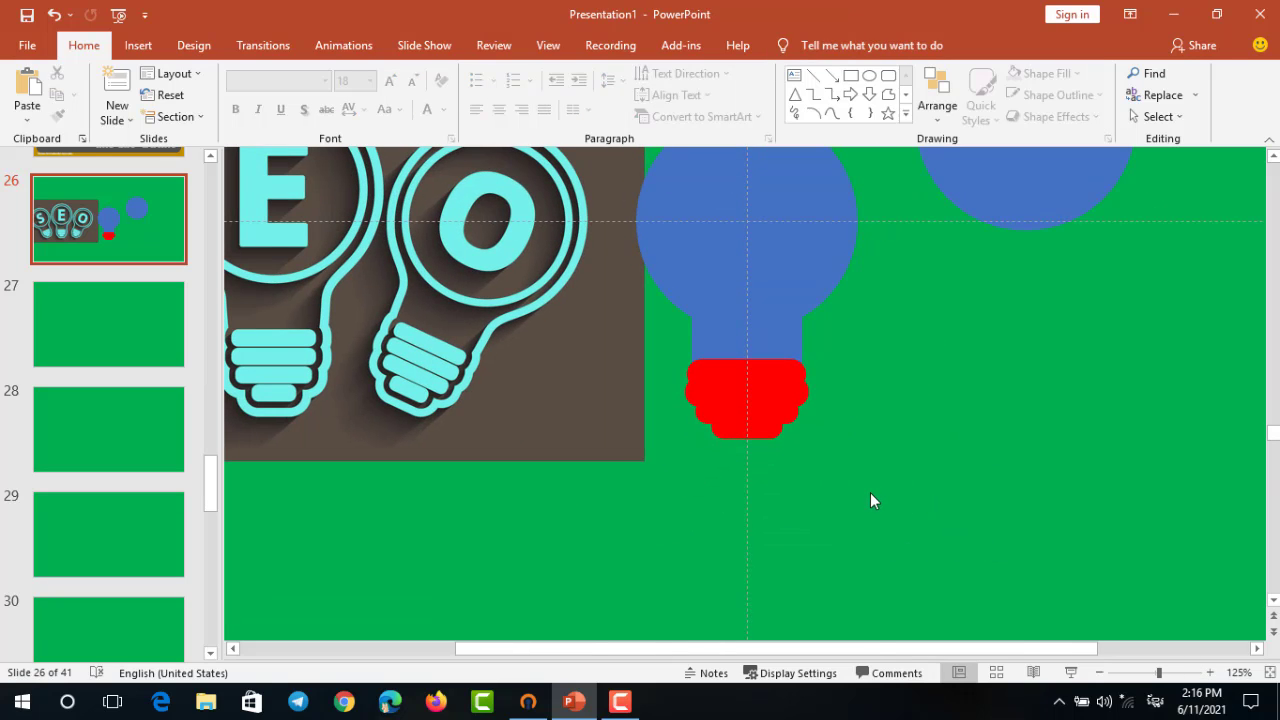
scroll(857, 491, "up", 3, "ctrl")
mouse_move(943, 514)
left_mouse_down()
mouse_move(621, 312)
mouse_move(1006, 366)
left_mouse_up()
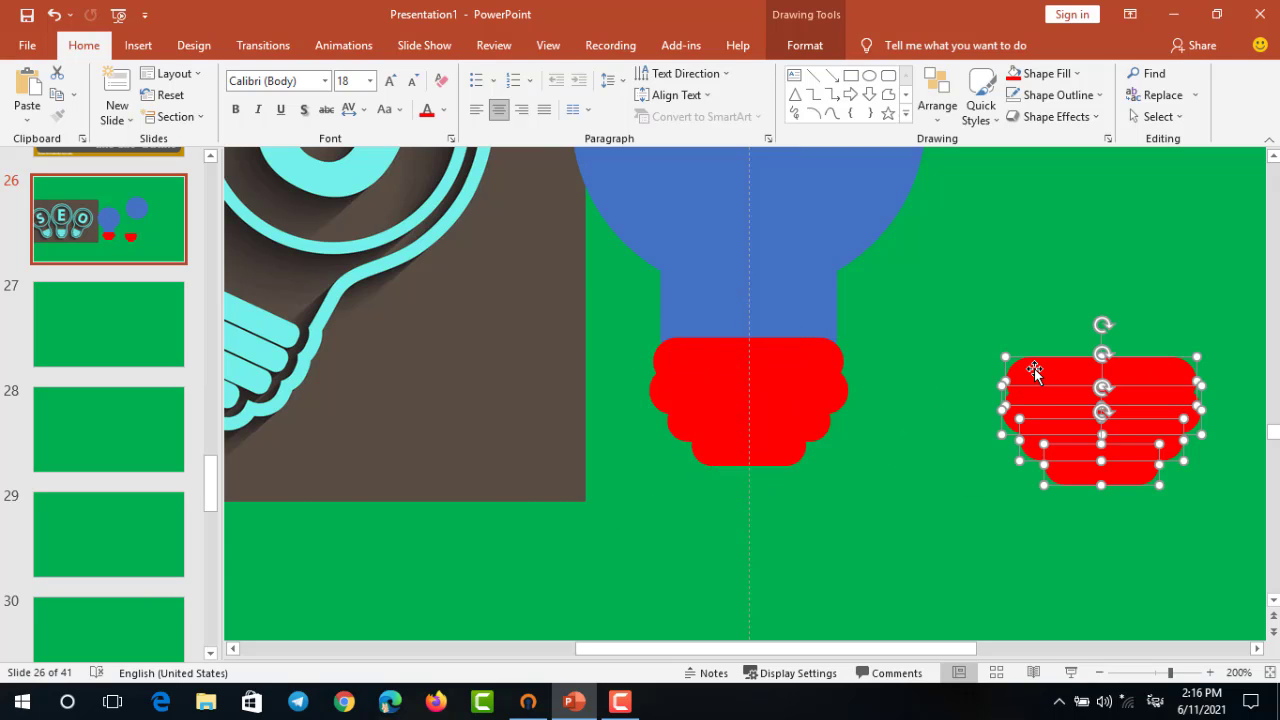
left_click(912, 424)
scroll(912, 420, "down", 3, "ctrl")
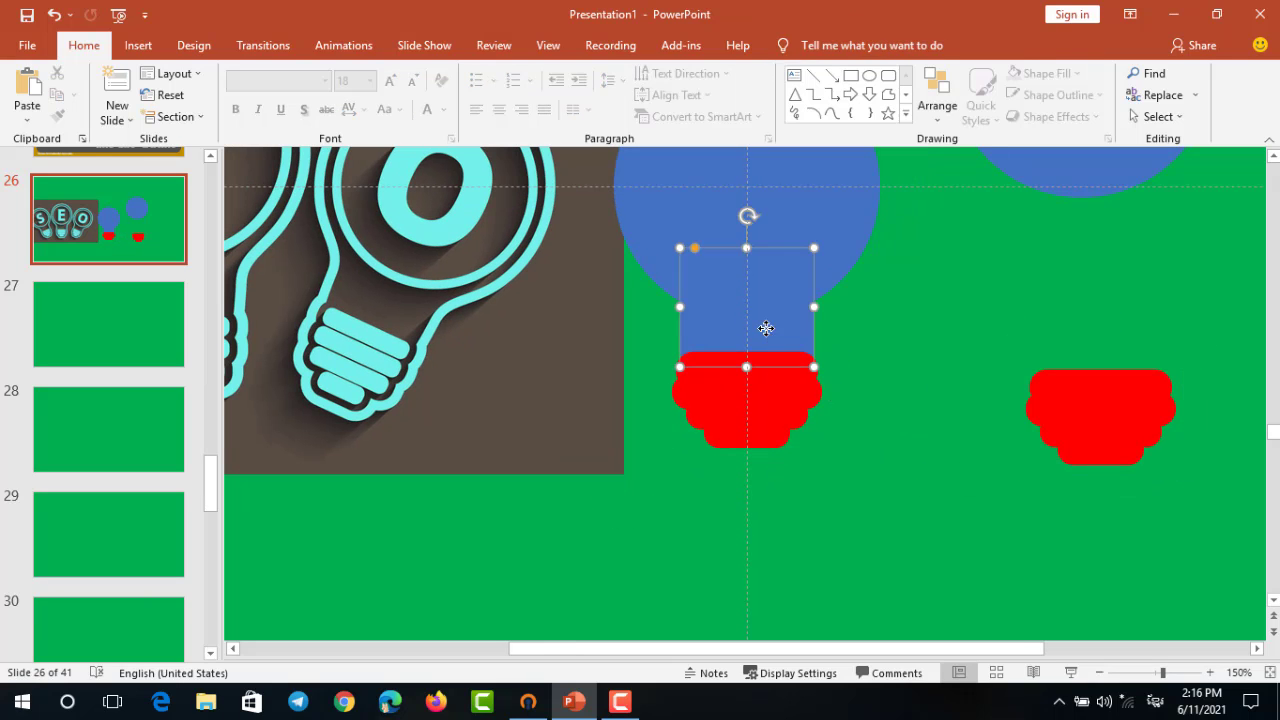
left_click(750, 320)
left_click(762, 458)
left_click_drag(762, 458, 653, 262)
Copy the left bulb's circle and neck over the right red base
left_click(906, 384)
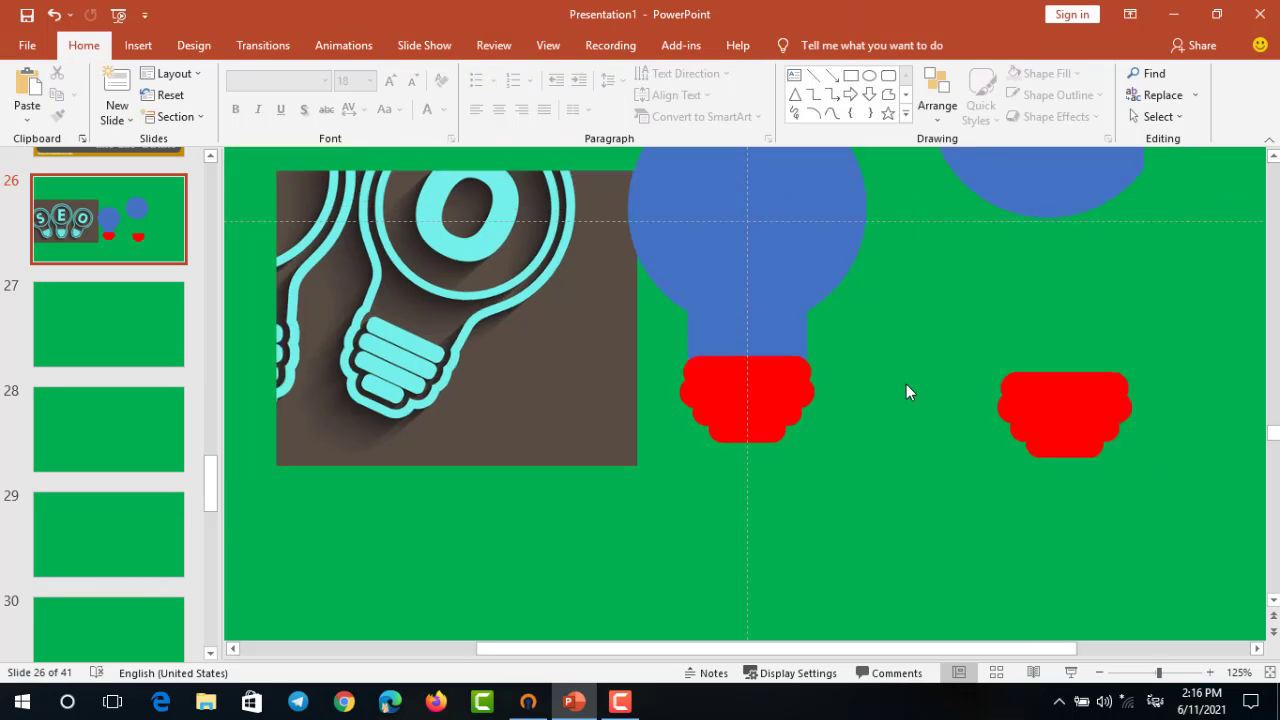
scroll(873, 389, "down", 5)
scroll(873, 389, "up", 4, "ctrl")
left_click(820, 394)
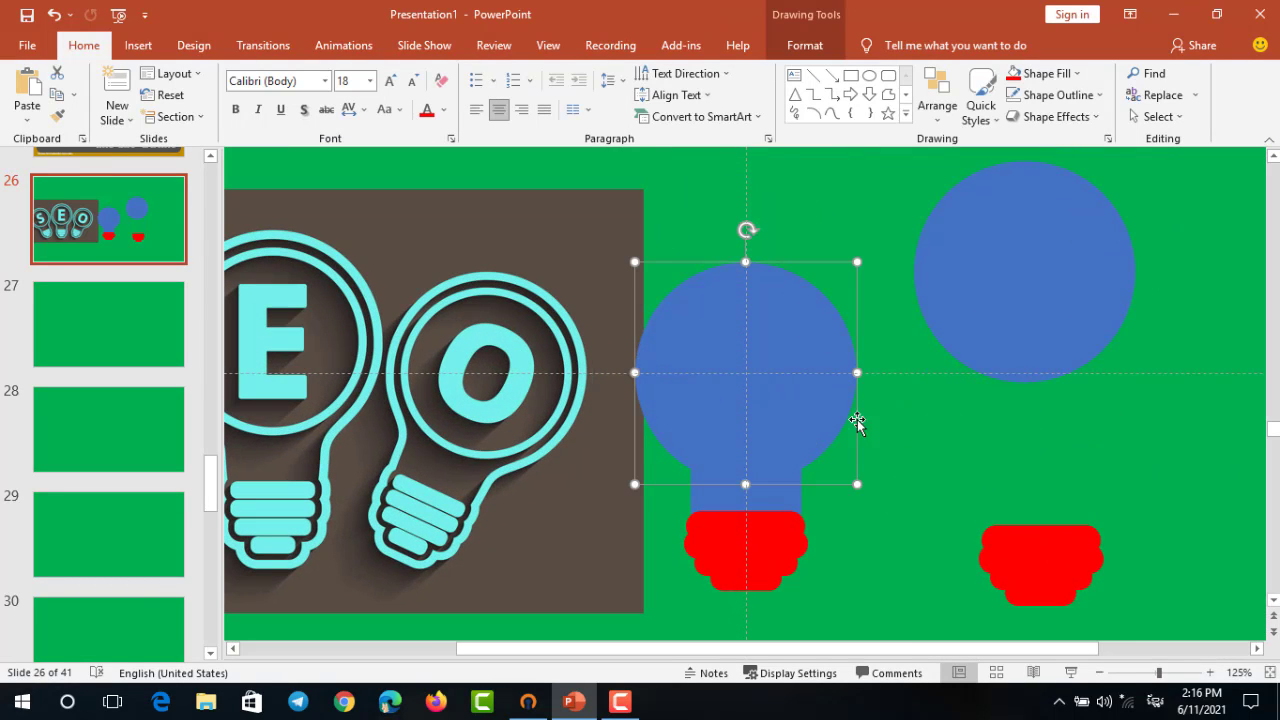
left_click(775, 497, "shift")
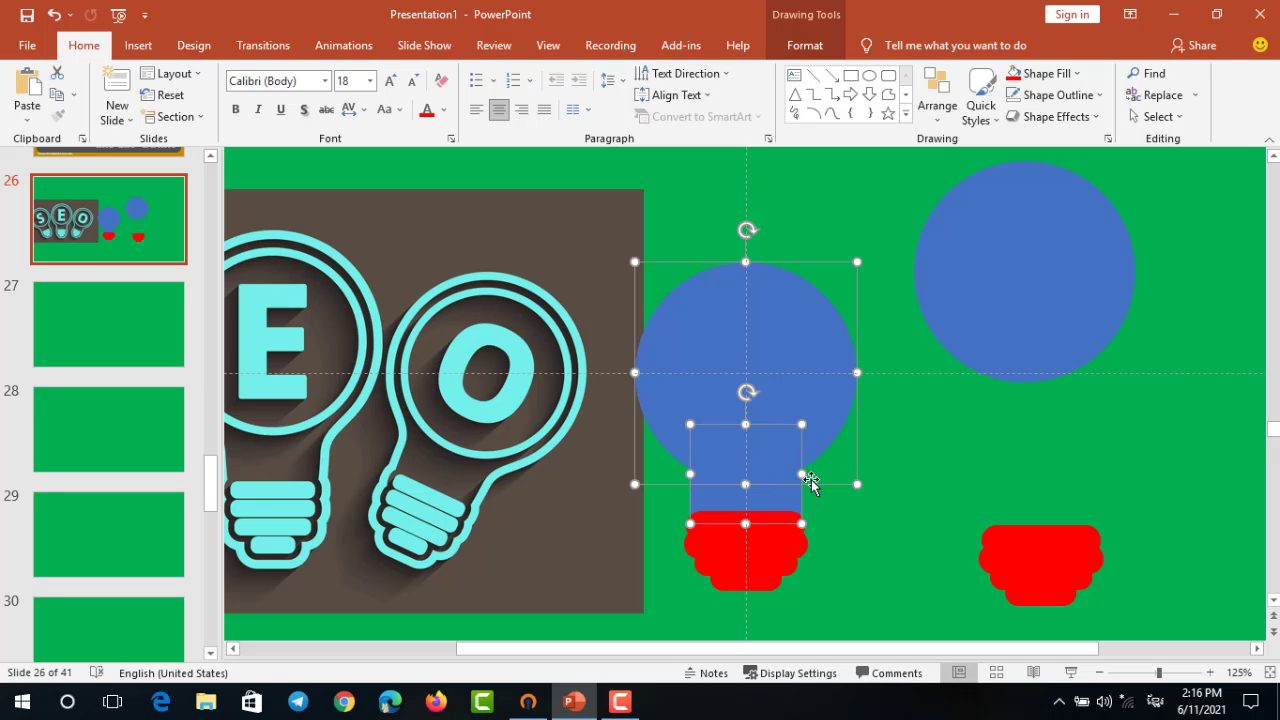
left_click_drag(813, 420, 1049, 432, "ctrl")
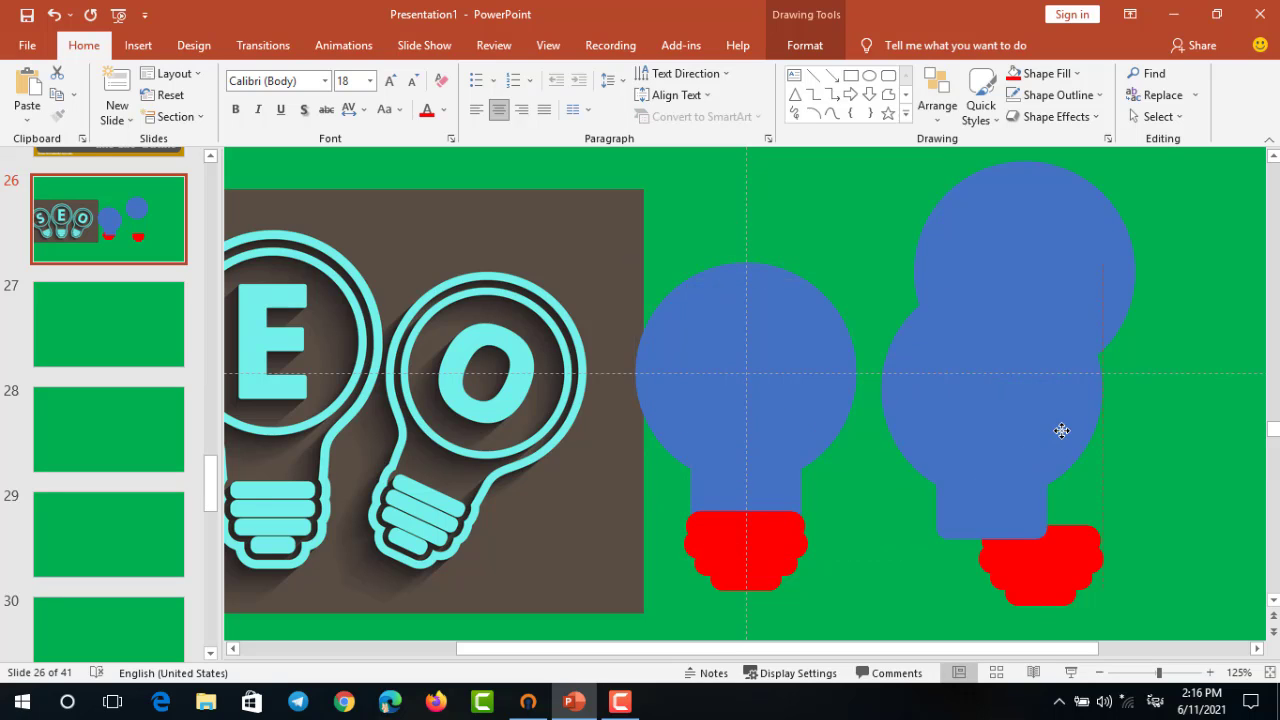
Merge the left bulb's circle and neck into one shape with Union
left_click(790, 340)
left_click(774, 500, "shift")
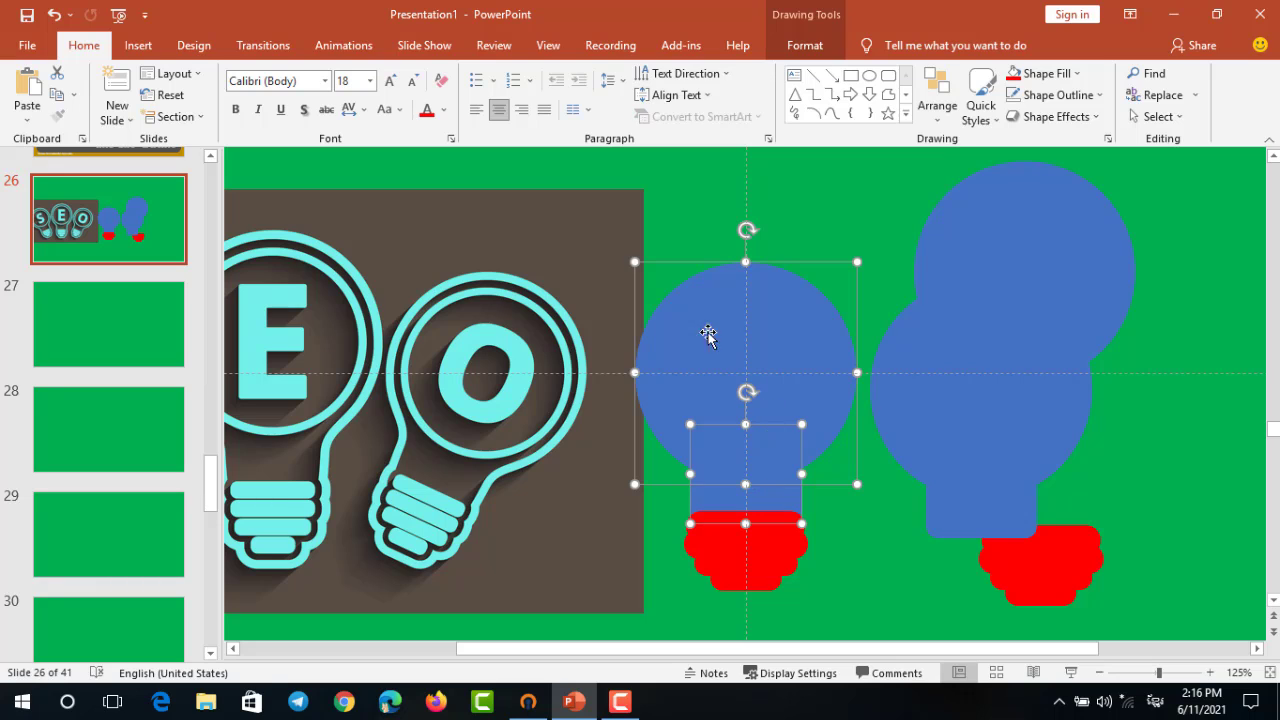
left_click(788, 52)
left_click(195, 116)
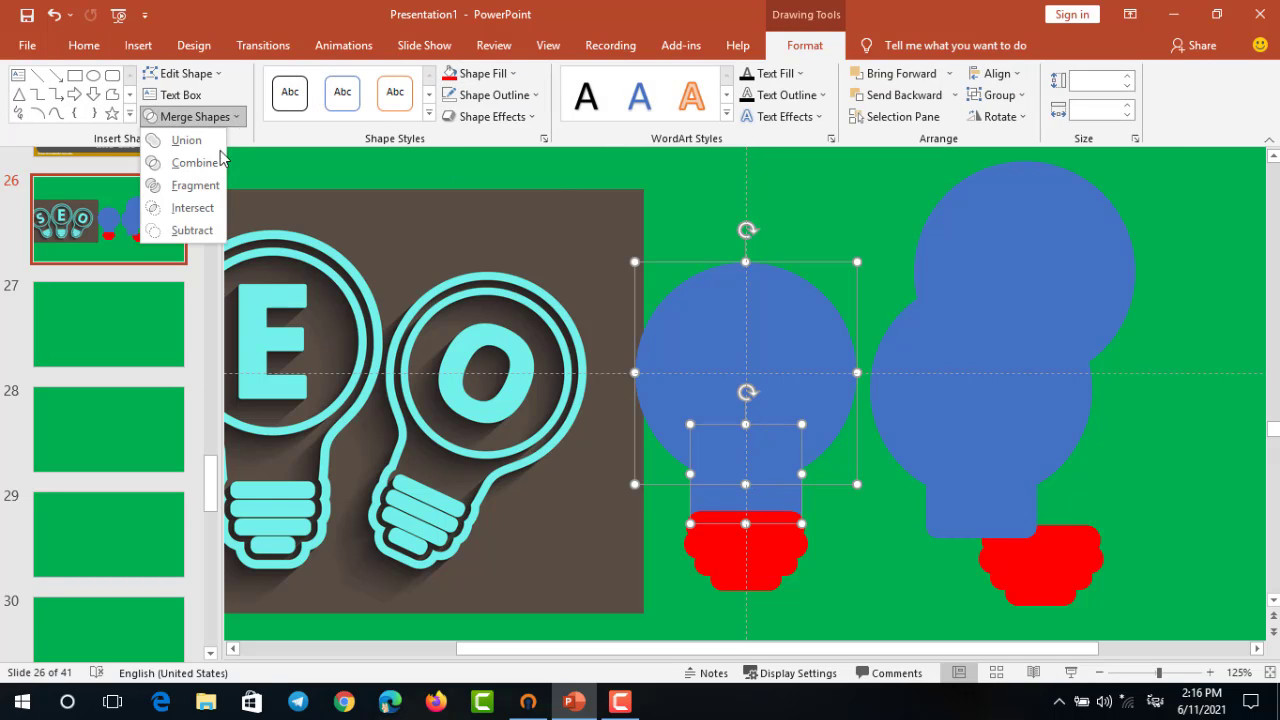
left_click(186, 140)
Stretch the right copy's neck down over its base, group it with its circle, and shift it left
left_click(954, 486)
left_click(914, 534, "shift")
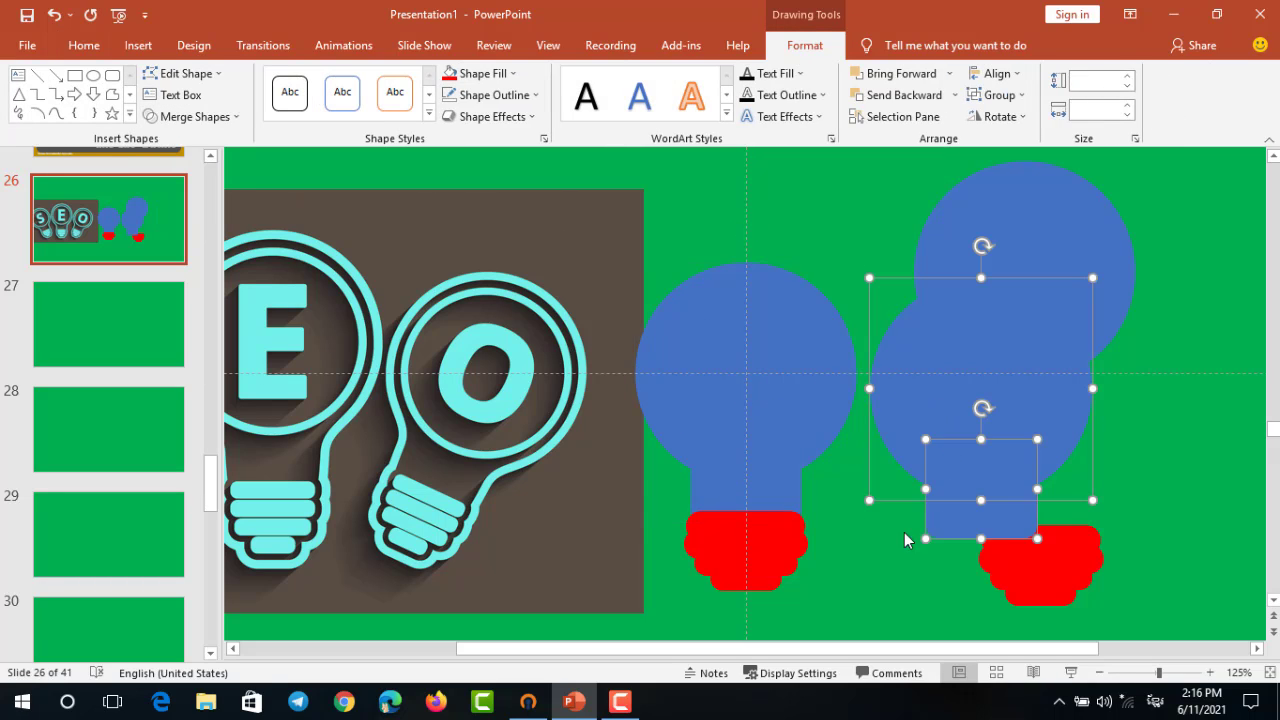
left_click(988, 539)
left_click(953, 412, "shift")
left_click(915, 516)
left_click(980, 514)
left_click_drag(981, 538, 980, 640)
left_click(1003, 440)
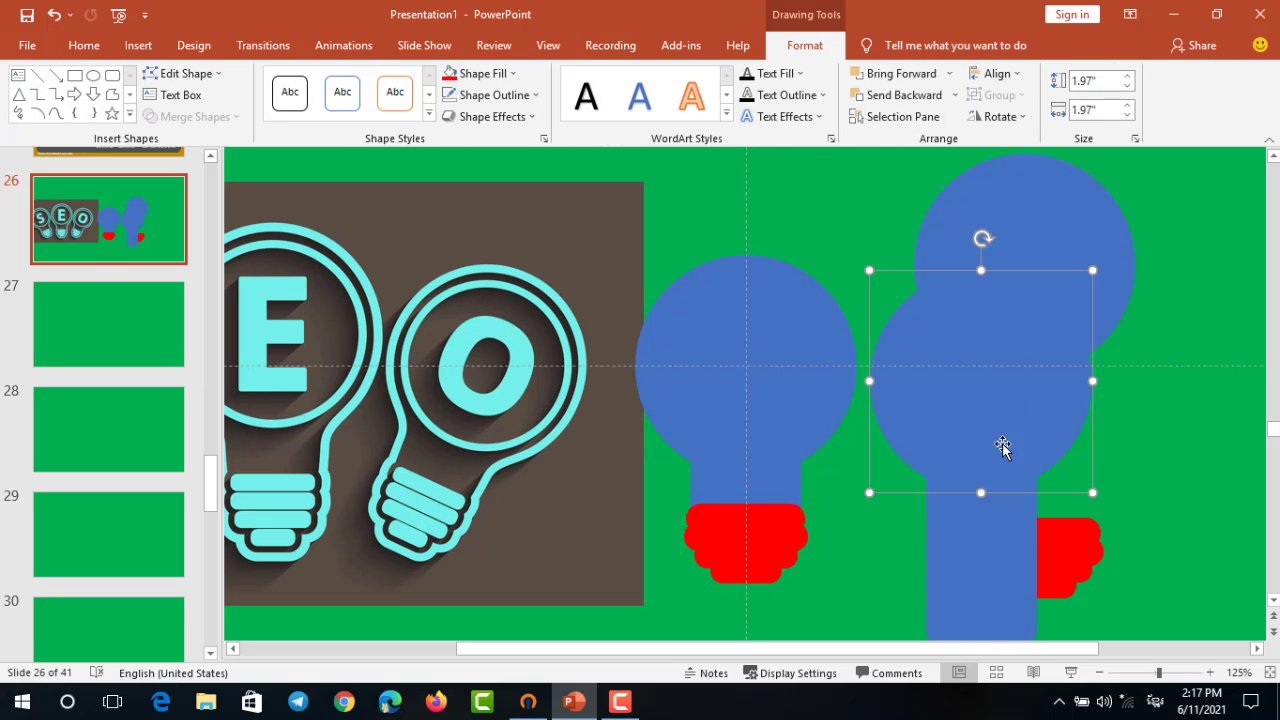
left_click(1003, 447, "shift")
key("ctrl+g")
left_click_drag(1049, 398, 937, 375)
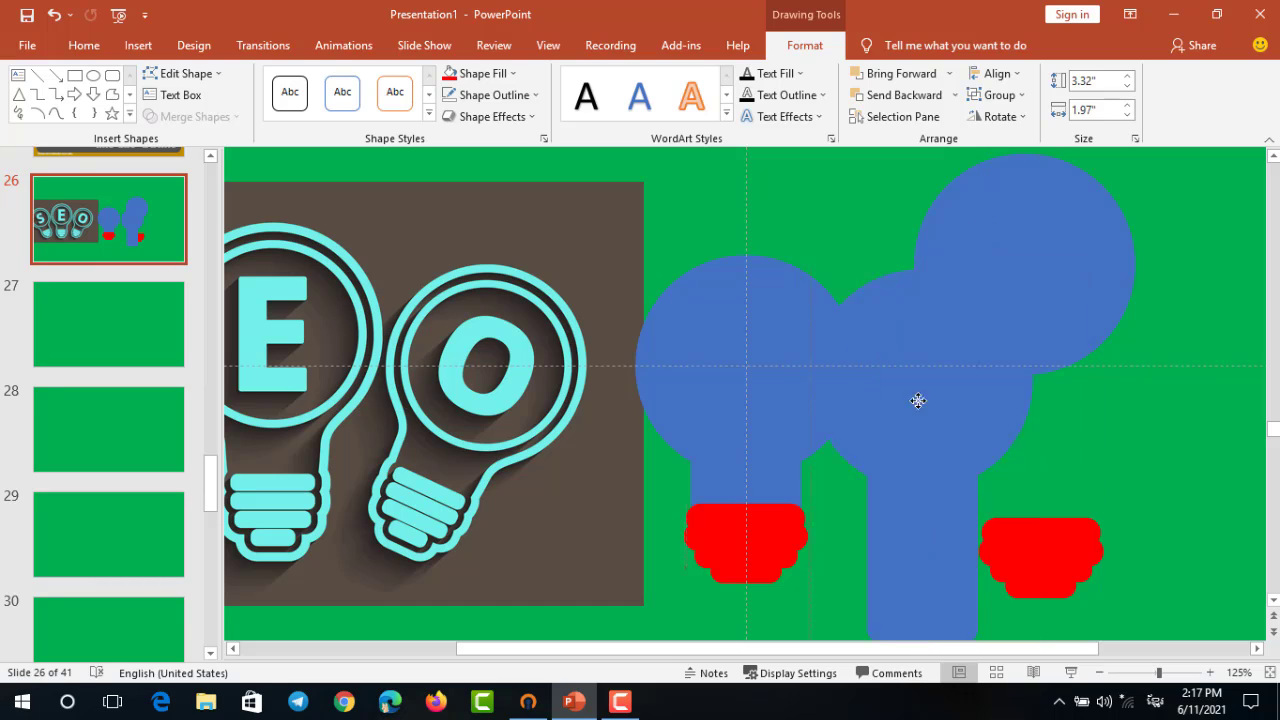
Fill the bulb copy red and resize it over the blue bulb
left_click(449, 73)
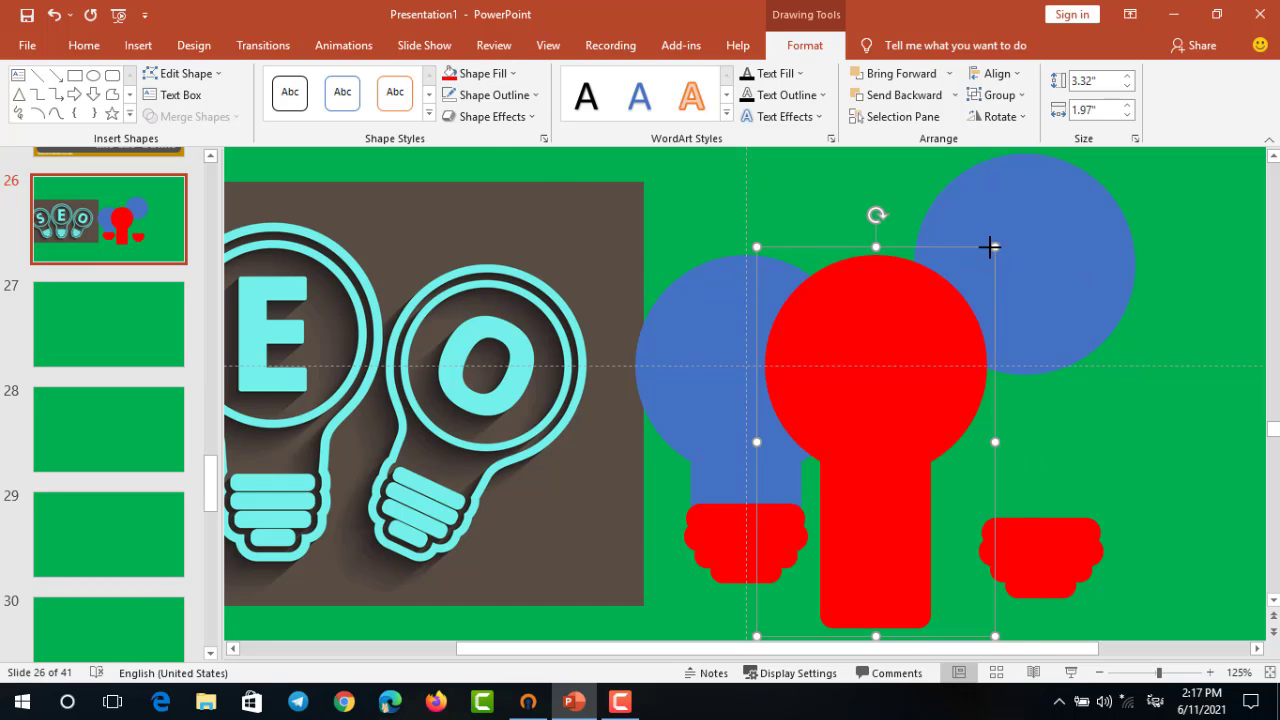
left_click_drag(988, 246, 966, 283)
left_click_drag(937, 326, 820, 297)
scroll(820, 297, "up", 2)
mouse_move(852, 238)
left_mouse_down()
mouse_move(868, 186)
mouse_move(852, 196)
left_mouse_up()
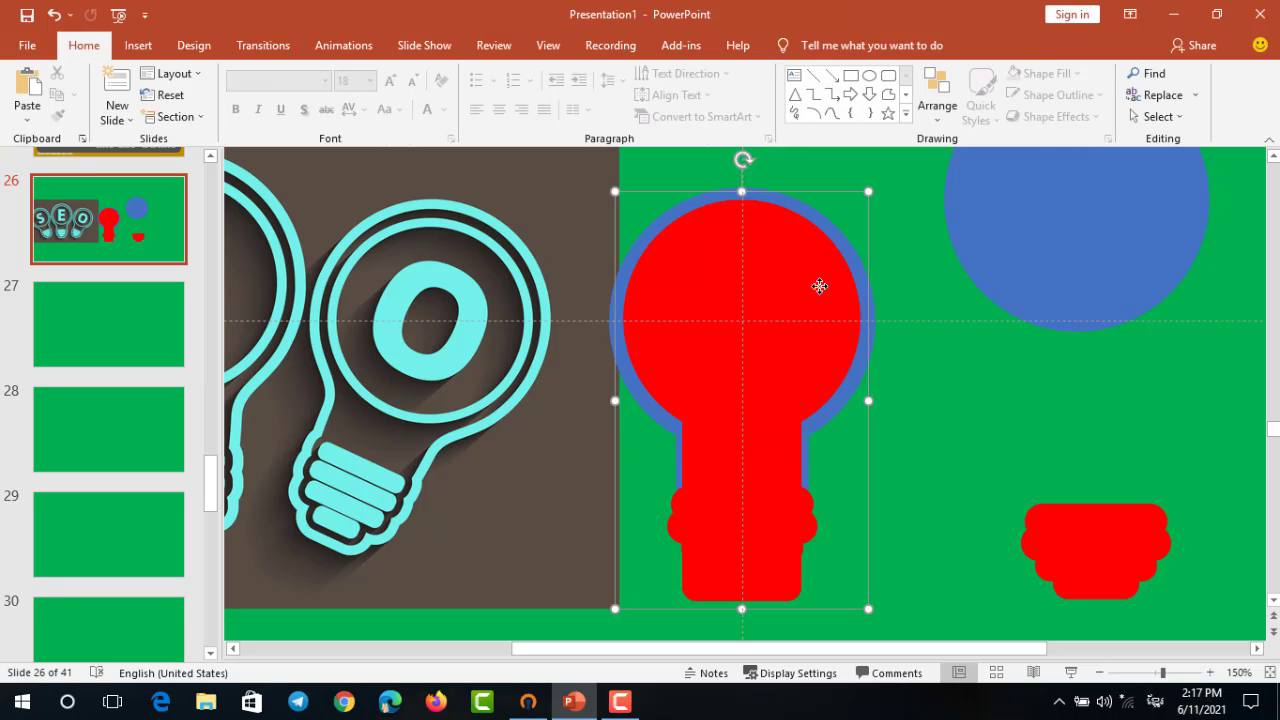
left_click_drag(820, 286, 821, 283)
left_click_drag(743, 602, 743, 616)
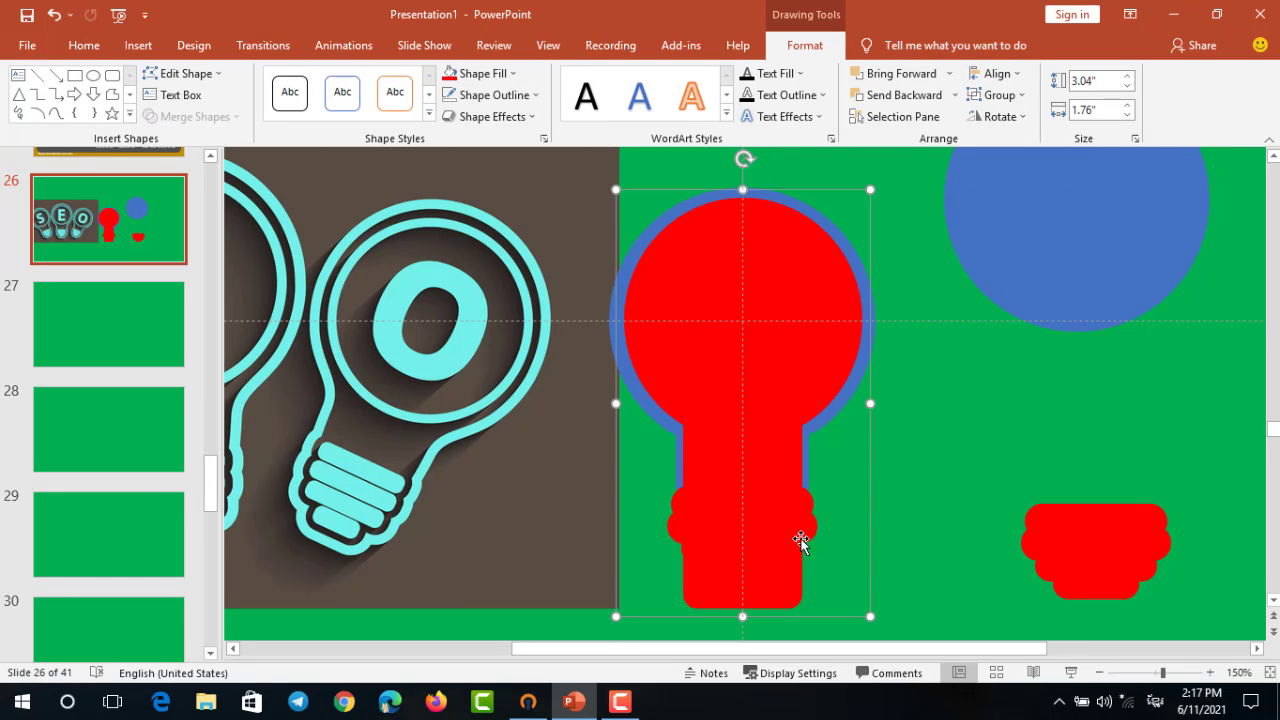
Ungroup the red bulb and narrow its stem to 0.83"
right_click(791, 376)
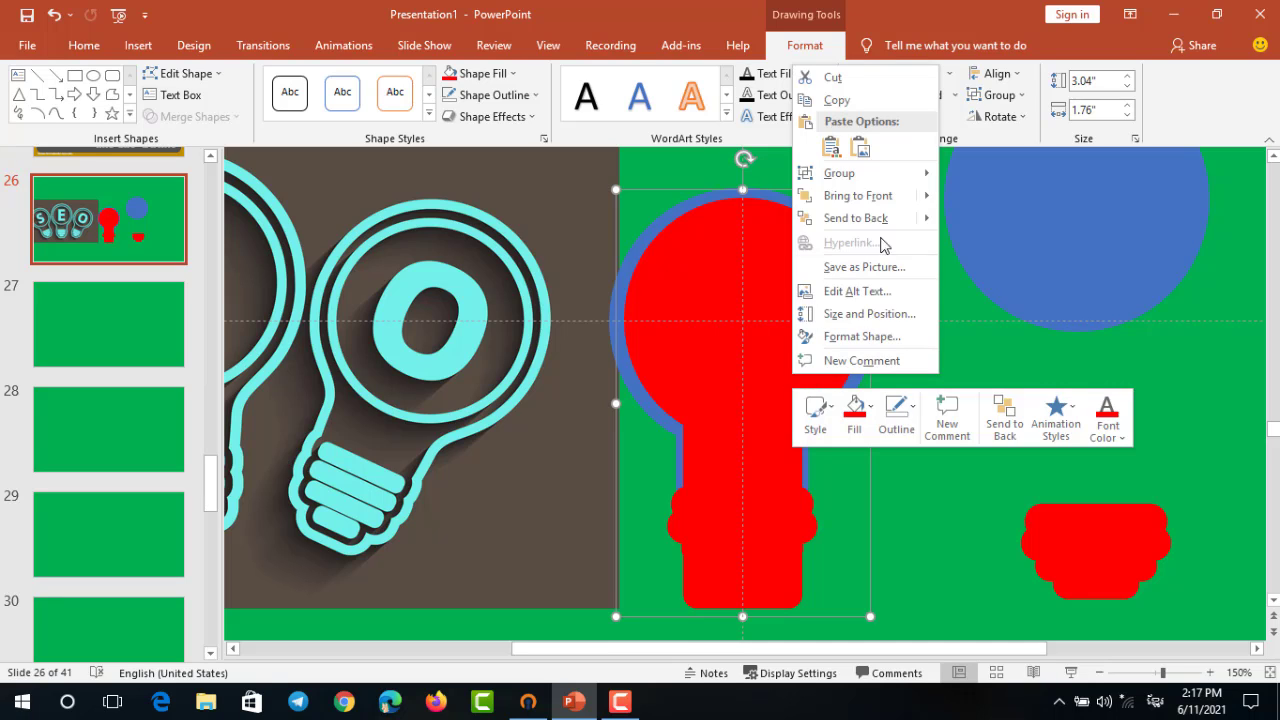
mouse_move(850, 173)
left_click(955, 222)
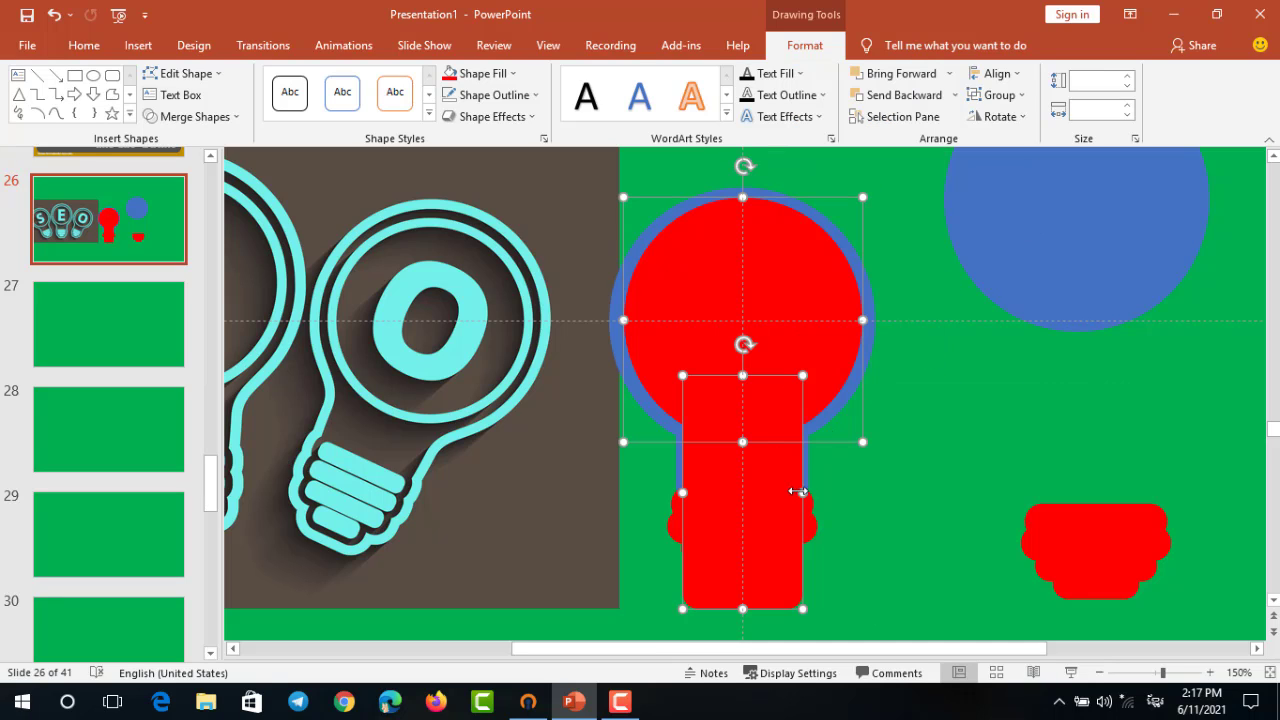
left_click_drag(797, 491, 799, 492)
left_click(843, 465)
left_click(805, 491)
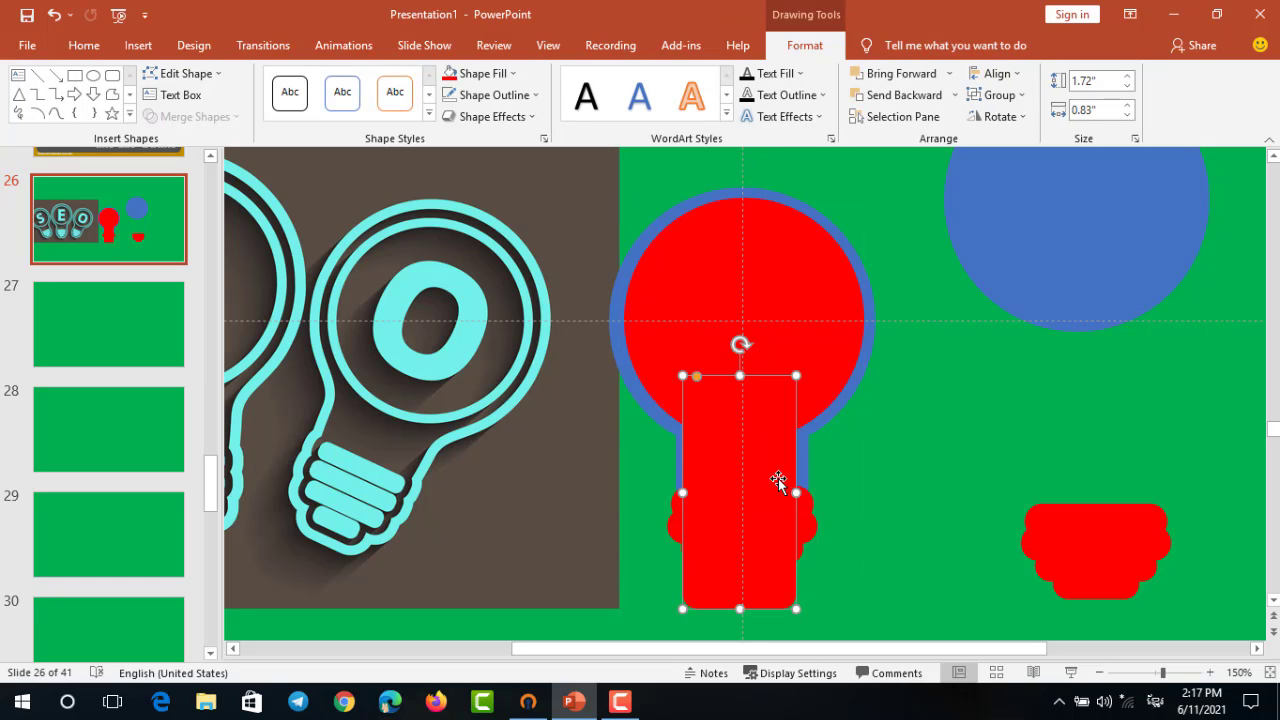
left_click(780, 479)
Reposition the red circle inside the blue bulb so only a thin blue rim shows
scroll(781, 479, "up", 10)
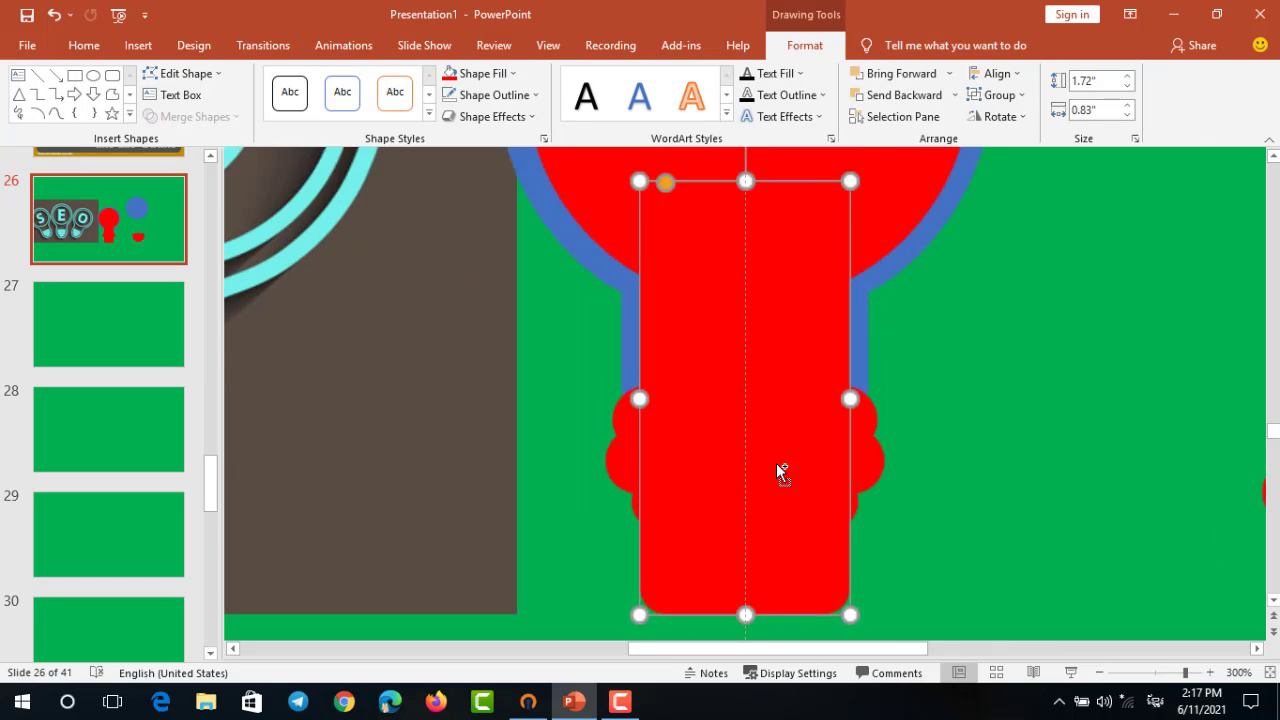
left_click(939, 438)
scroll(941, 438, "down", 15)
scroll(930, 410, "up", 4)
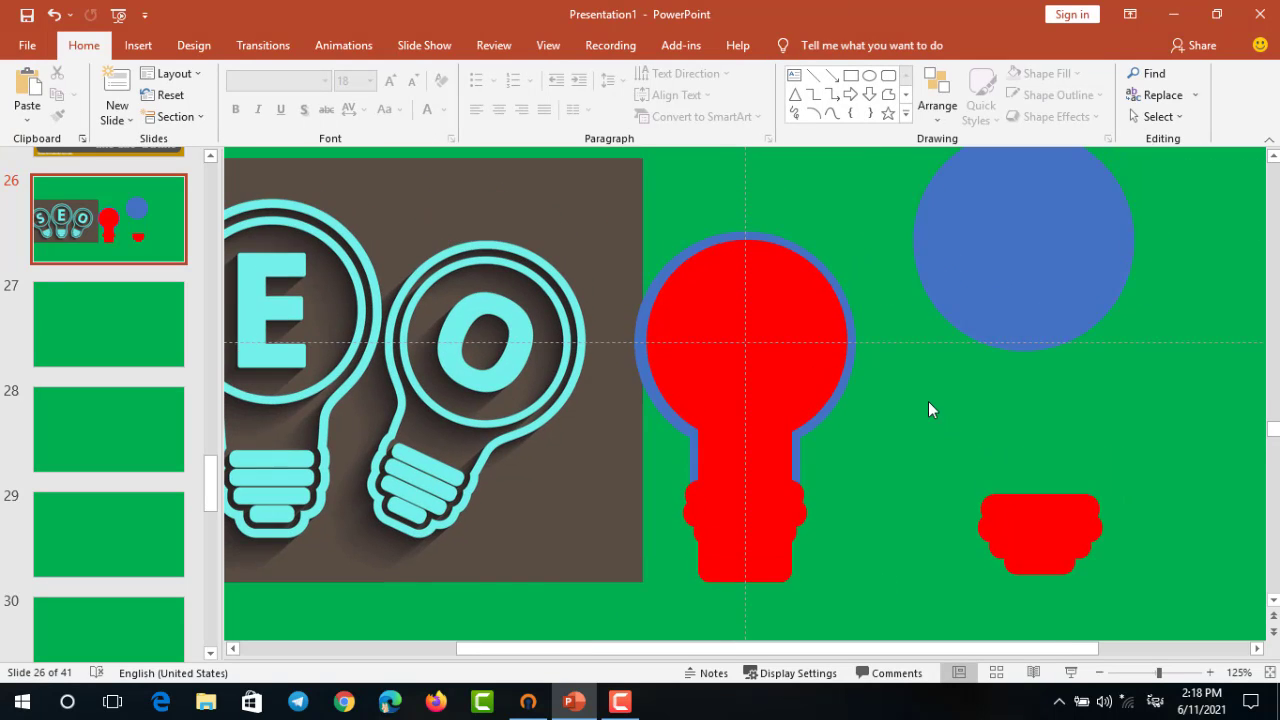
scroll(865, 395, "up", 6)
scroll(865, 395, "up", 6)
scroll(866, 395, "down", 5)
left_click_drag(757, 237, 744, 227)
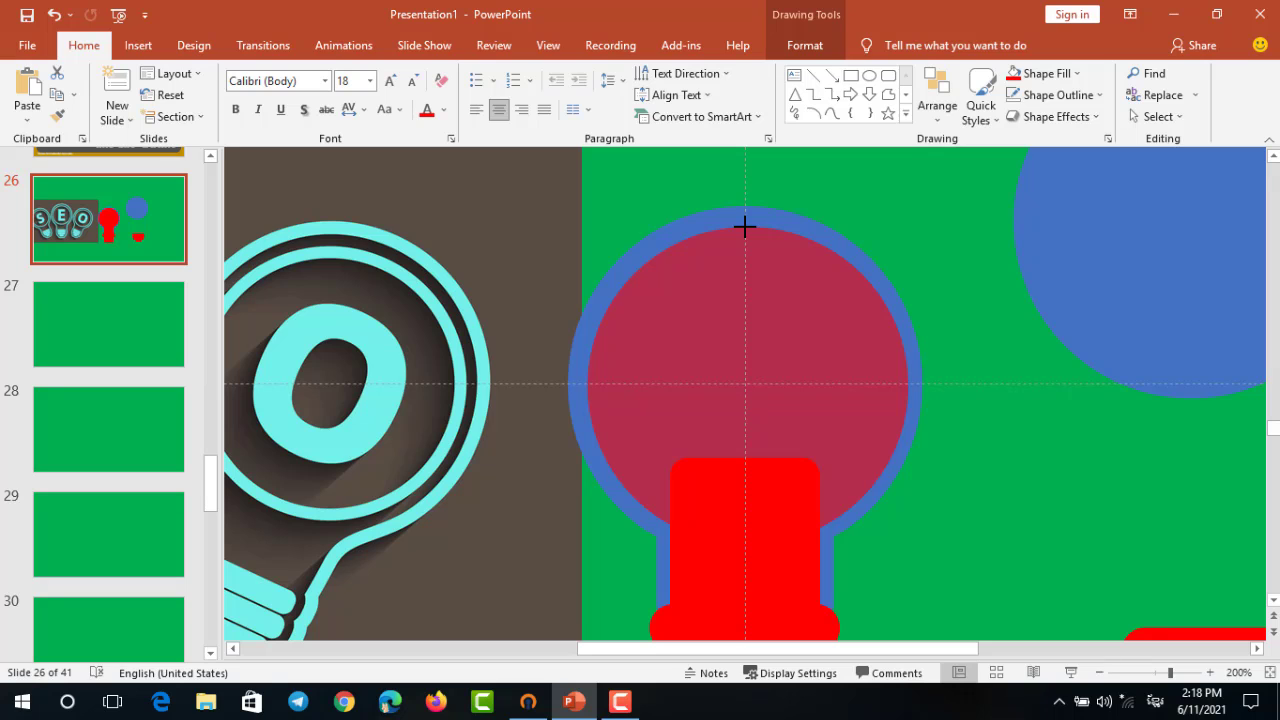
Fragment the red circle, red stem and blue bulb together with Merge Shapes > Fragment
left_click_drag(744, 227, 743, 224)
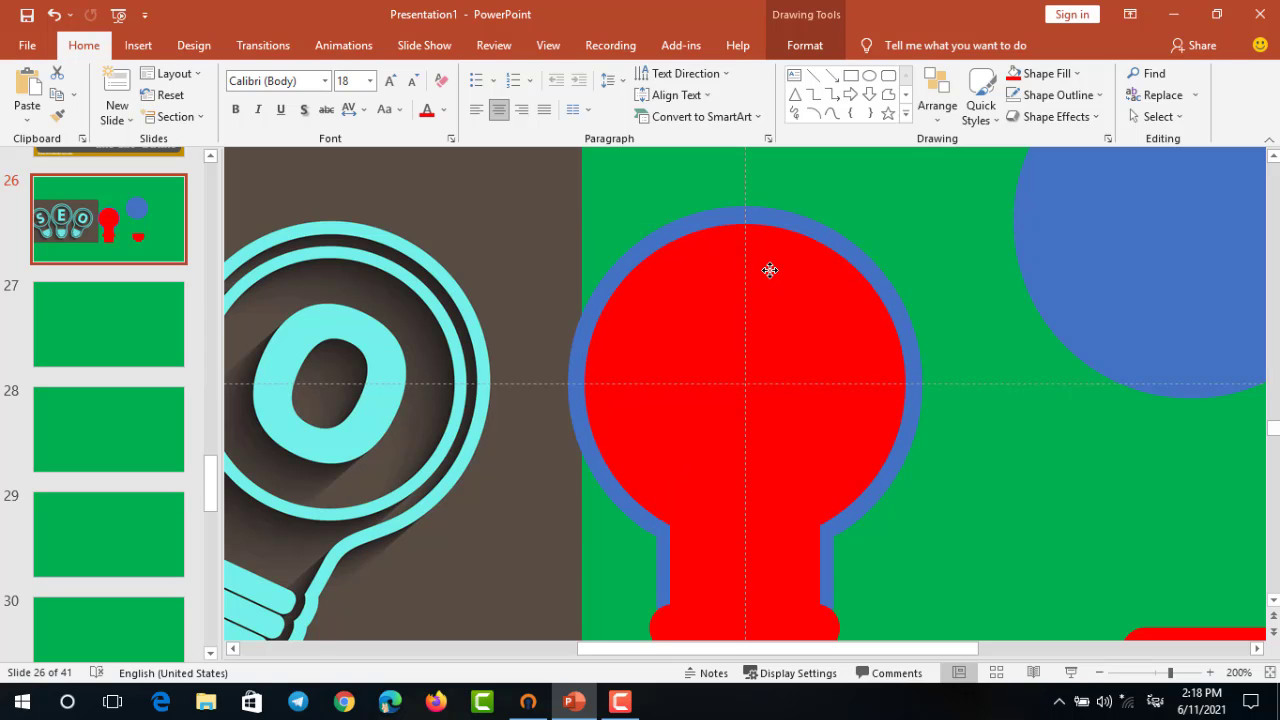
scroll(938, 341, "down", 5)
scroll(916, 463, "up", 3)
left_click(896, 480)
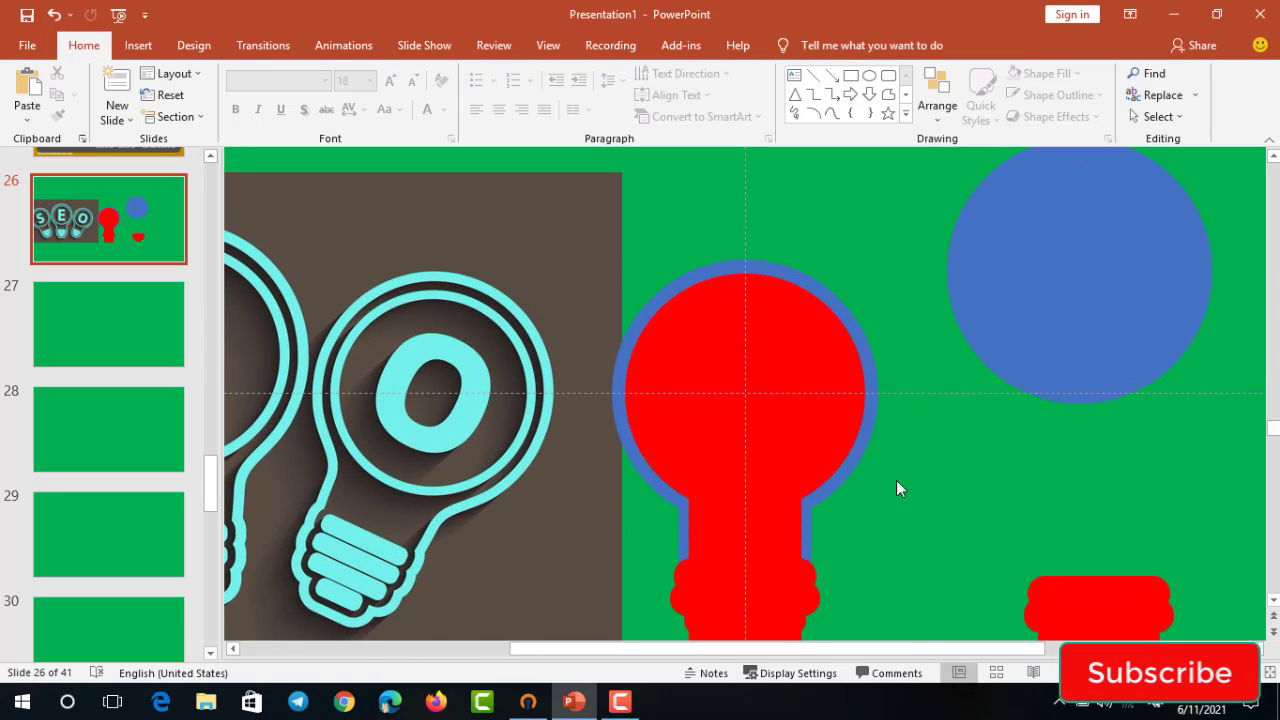
left_click(790, 505)
left_click(786, 531, "shift")
left_click(874, 421, "shift")
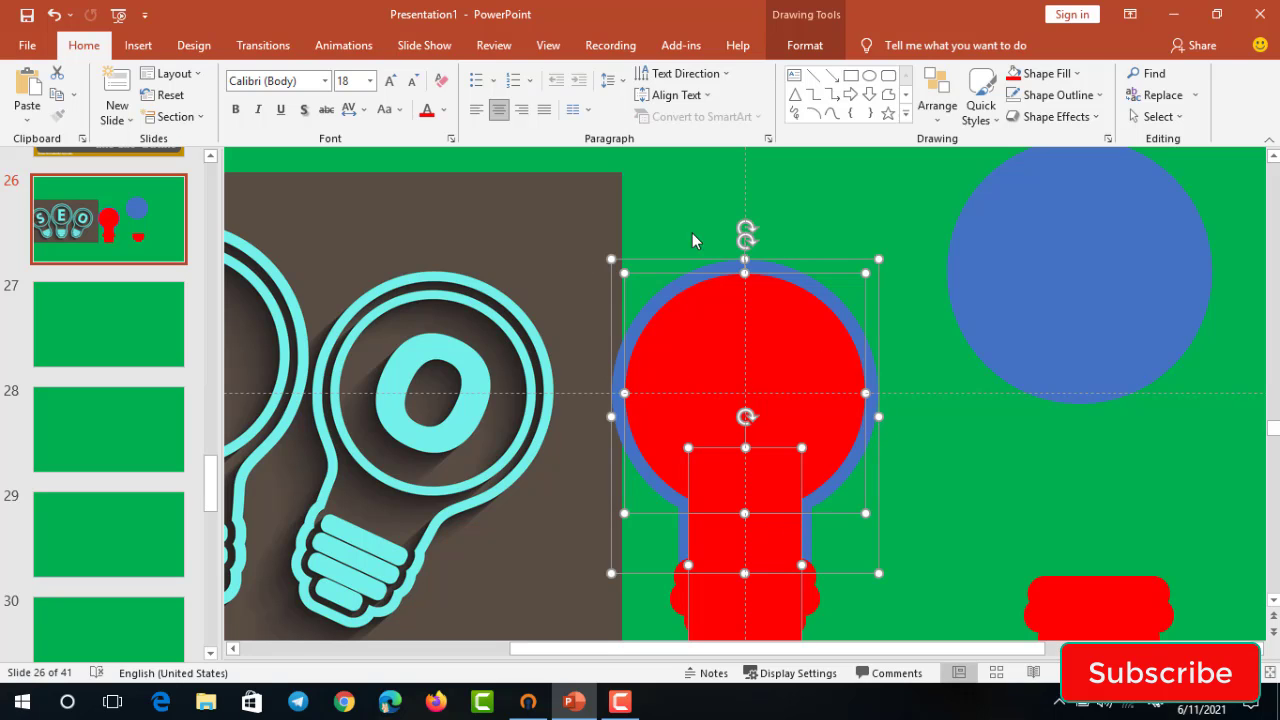
left_click(805, 45)
left_click(195, 116)
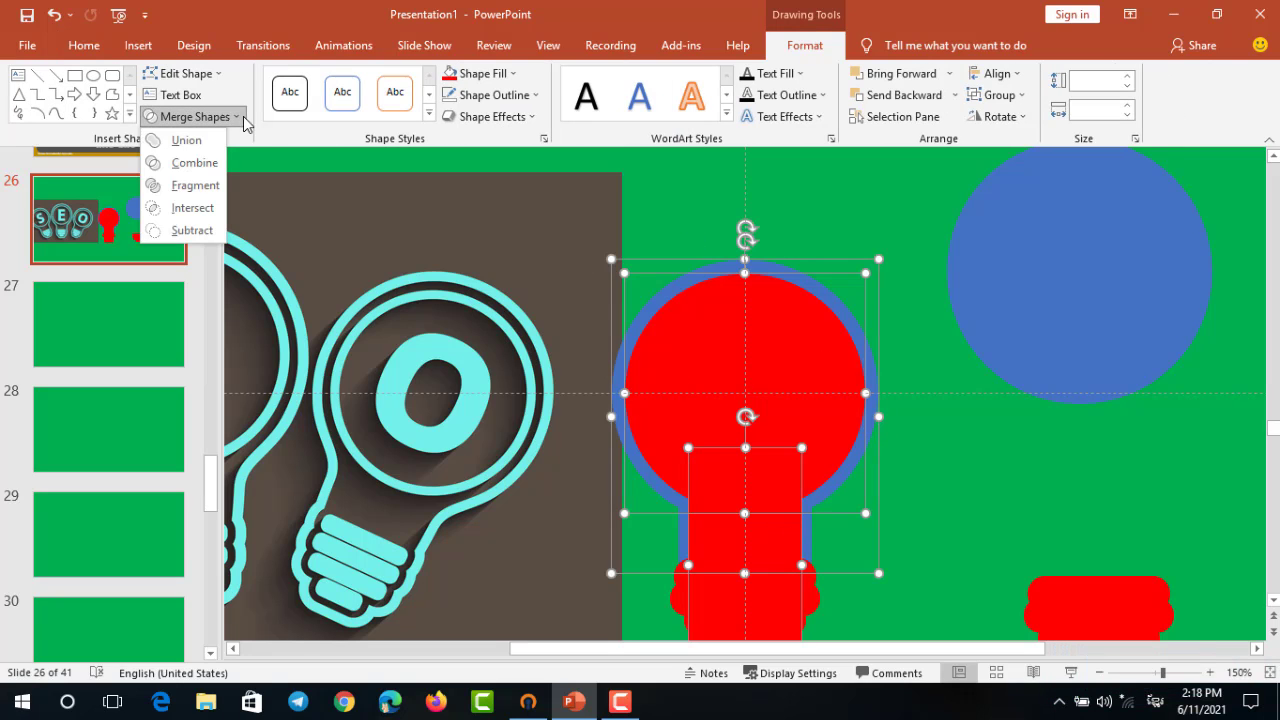
left_click(185, 181)
Delete the leftover red rectangle piece inside the bulb neck
left_click(805, 426)
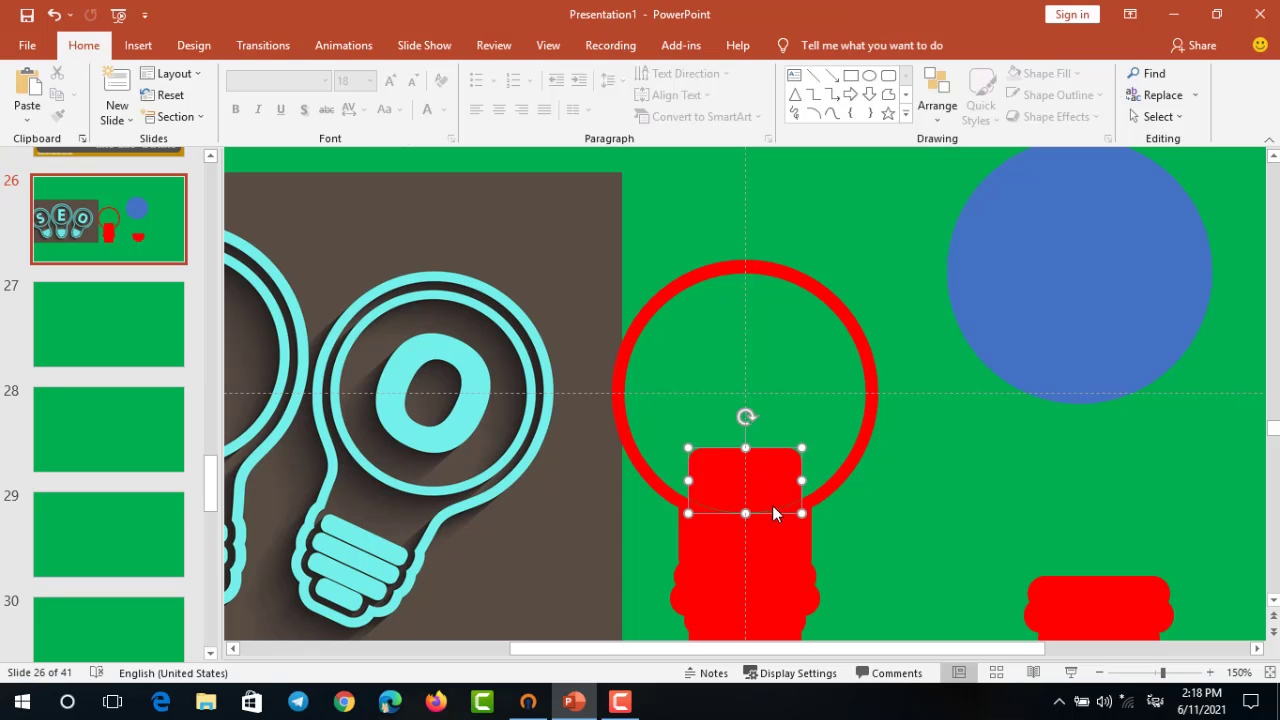
left_click(788, 562)
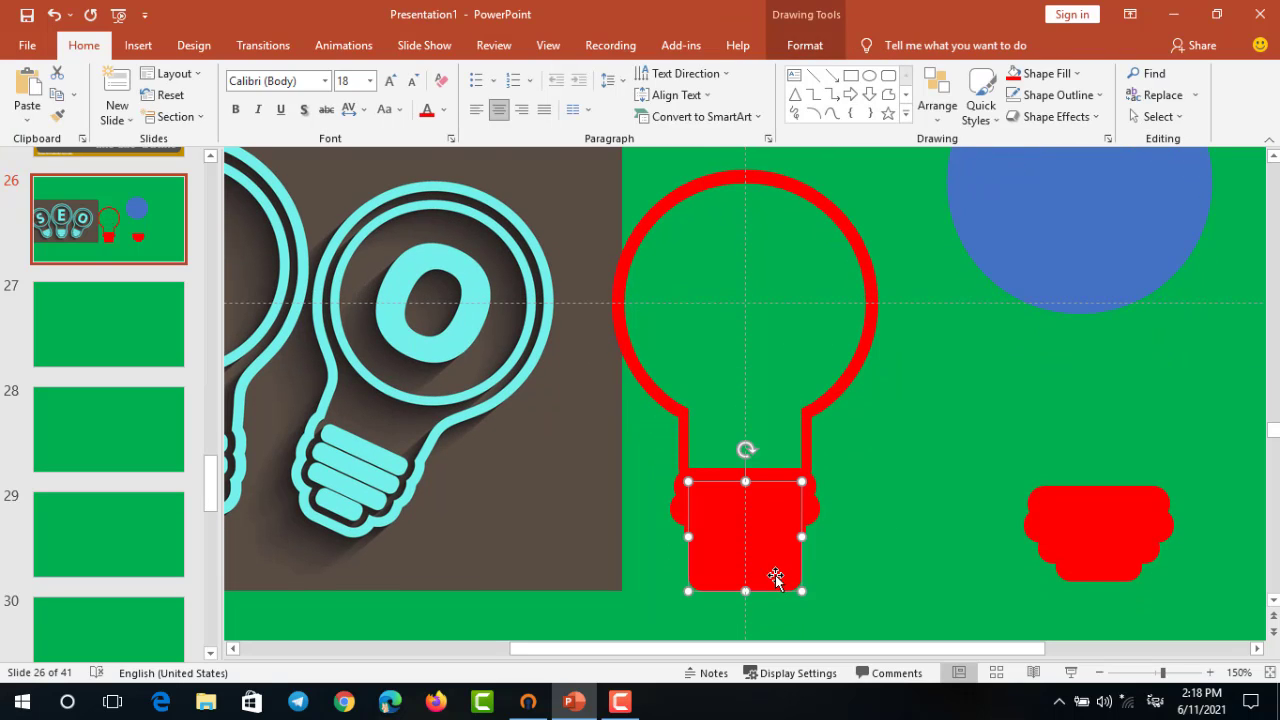
key("Delete")
scroll(820, 463, "up", 1, "ctrl")
scroll(820, 463, "up", 1, "ctrl")
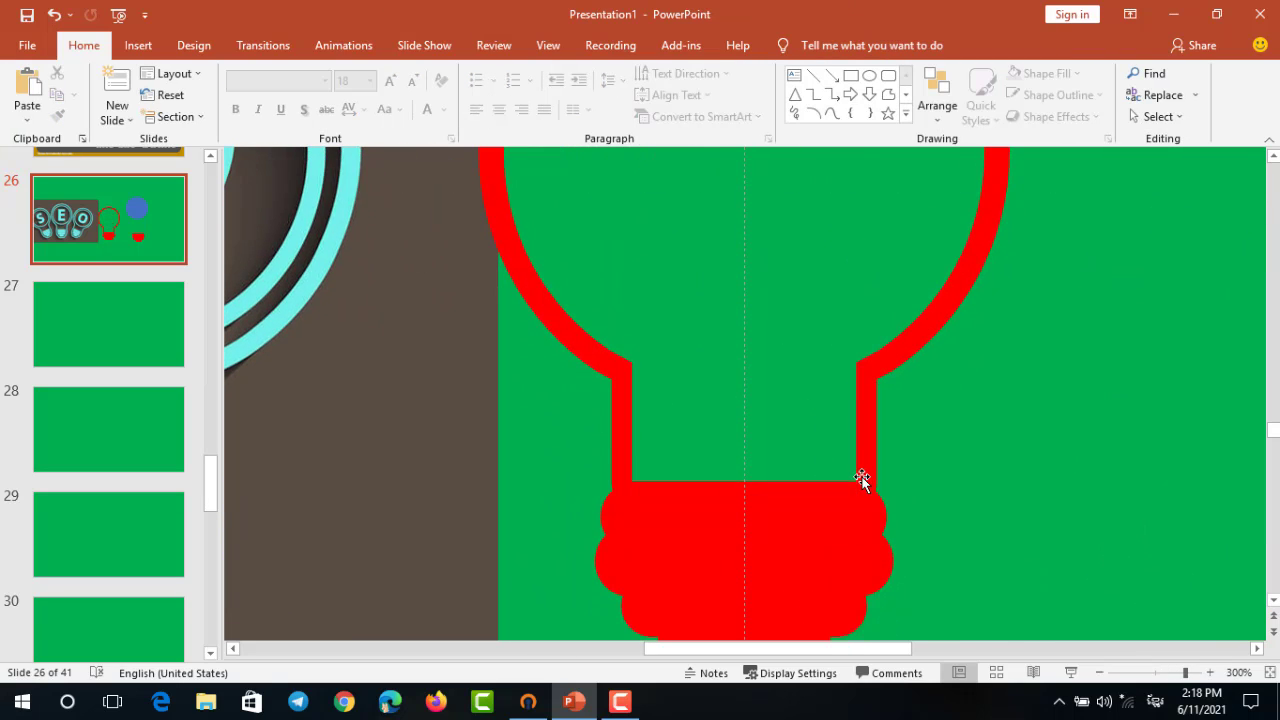
scroll(892, 471, "down", 2, "ctrl")
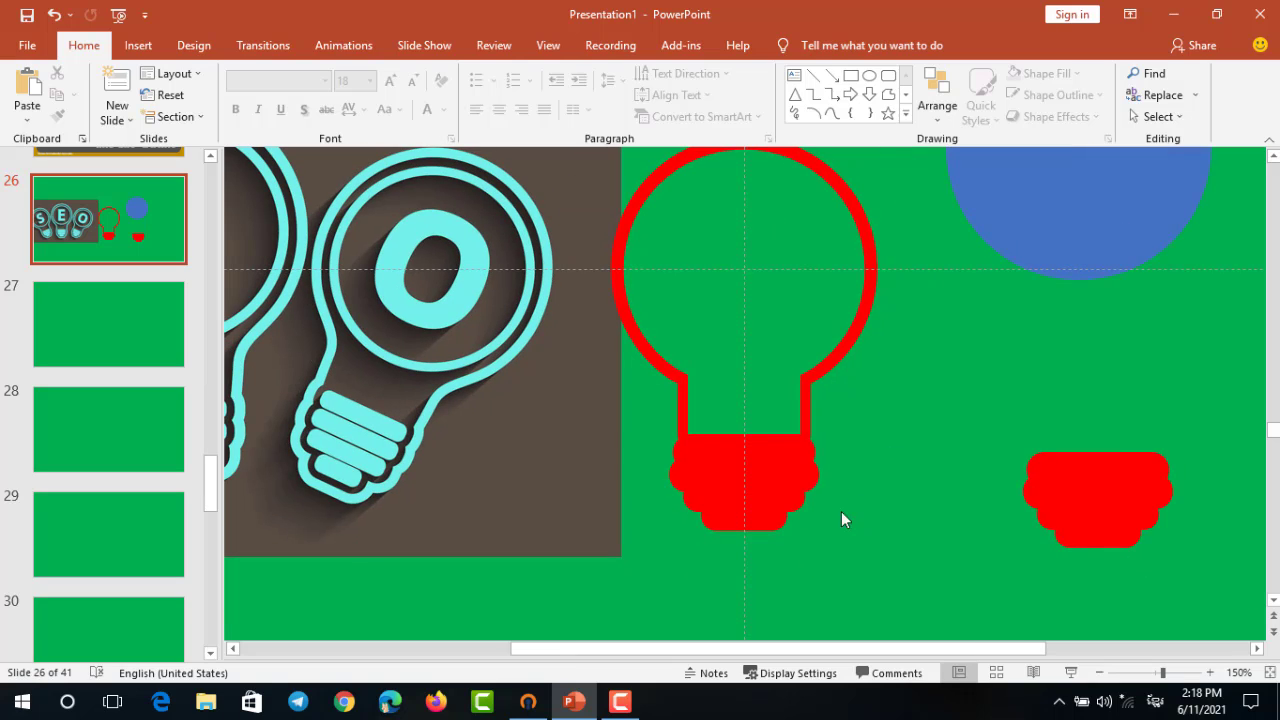
Union the selected bulb base pieces into a single shape
left_click(754, 491)
left_click_drag(863, 578, 646, 403)
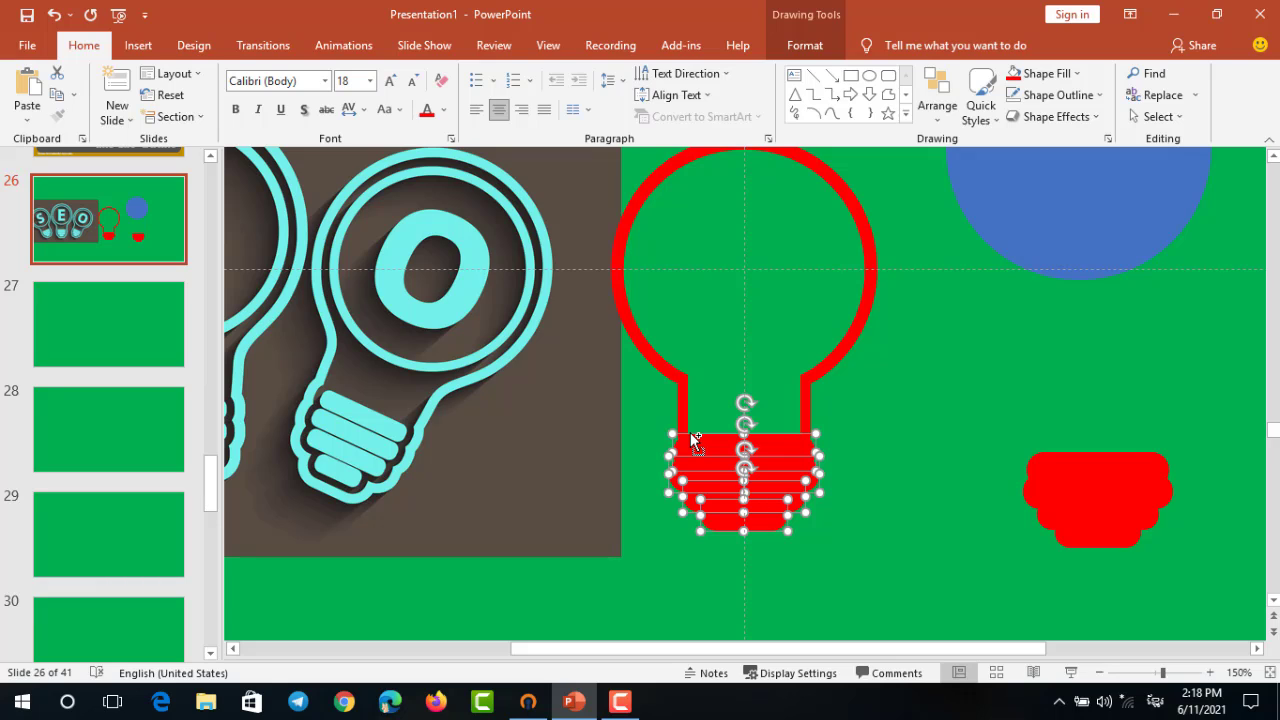
left_click(804, 45)
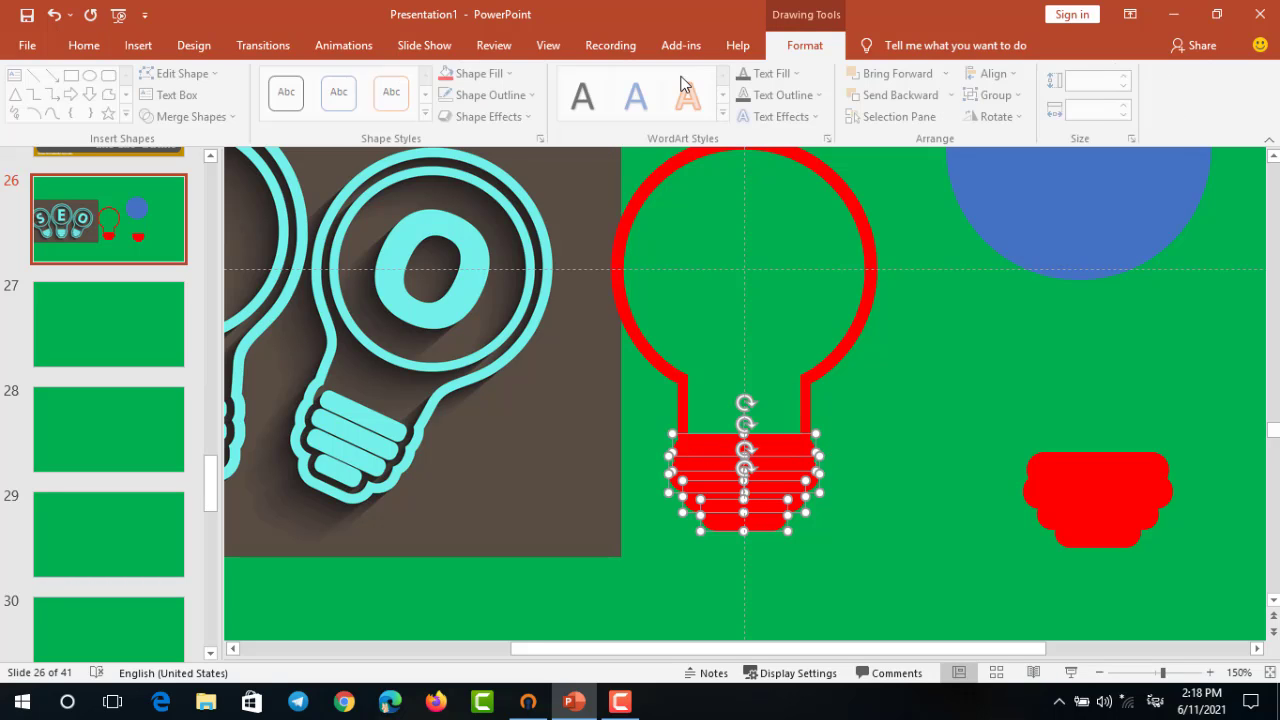
left_click(190, 116)
left_click(203, 144)
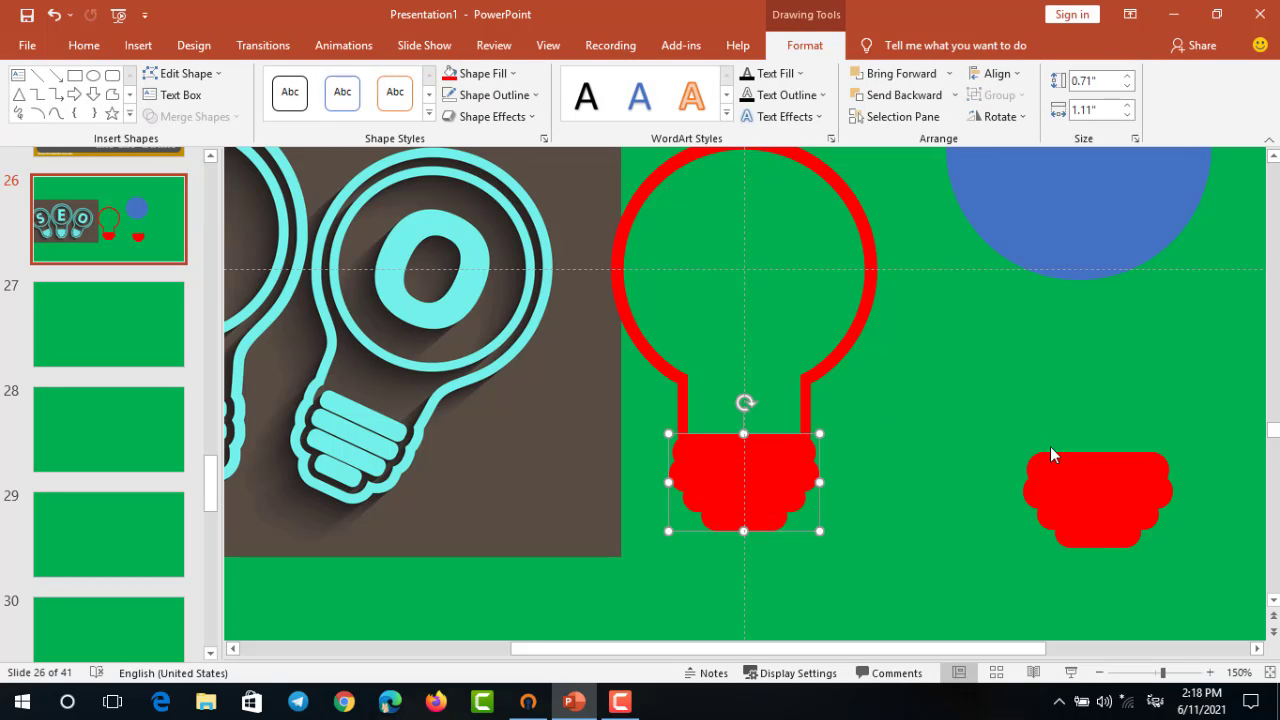
Duplicate the merged base, fill the copy black, and place it over the bulb's base
mouse_move(1050, 455)
left_mouse_down()
mouse_move(894, 445)
mouse_move(1145, 400)
left_mouse_up()
left_click(957, 462)
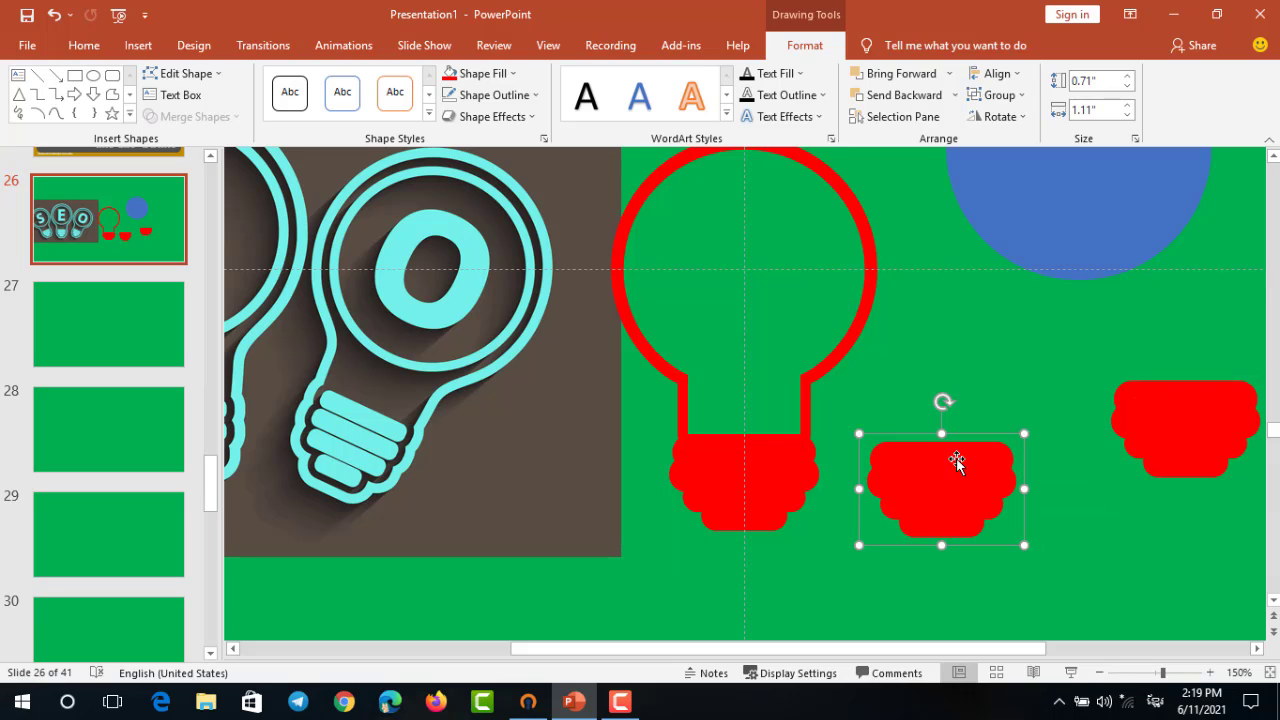
left_click(512, 73)
left_click(469, 106)
left_click_drag(935, 465, 760, 442)
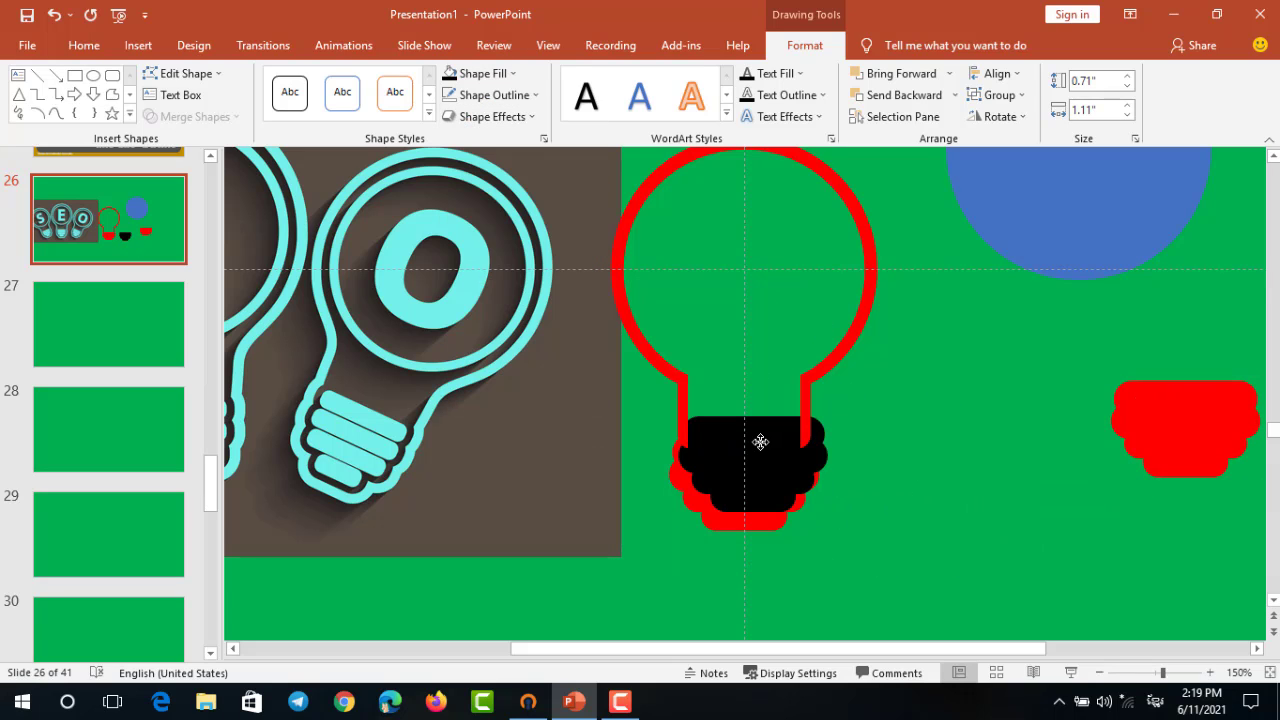
scroll(760, 441, "up", 5, "ctrl")
scroll(763, 445, "up", 3, "ctrl")
scroll(763, 445, "up", 2, "ctrl")
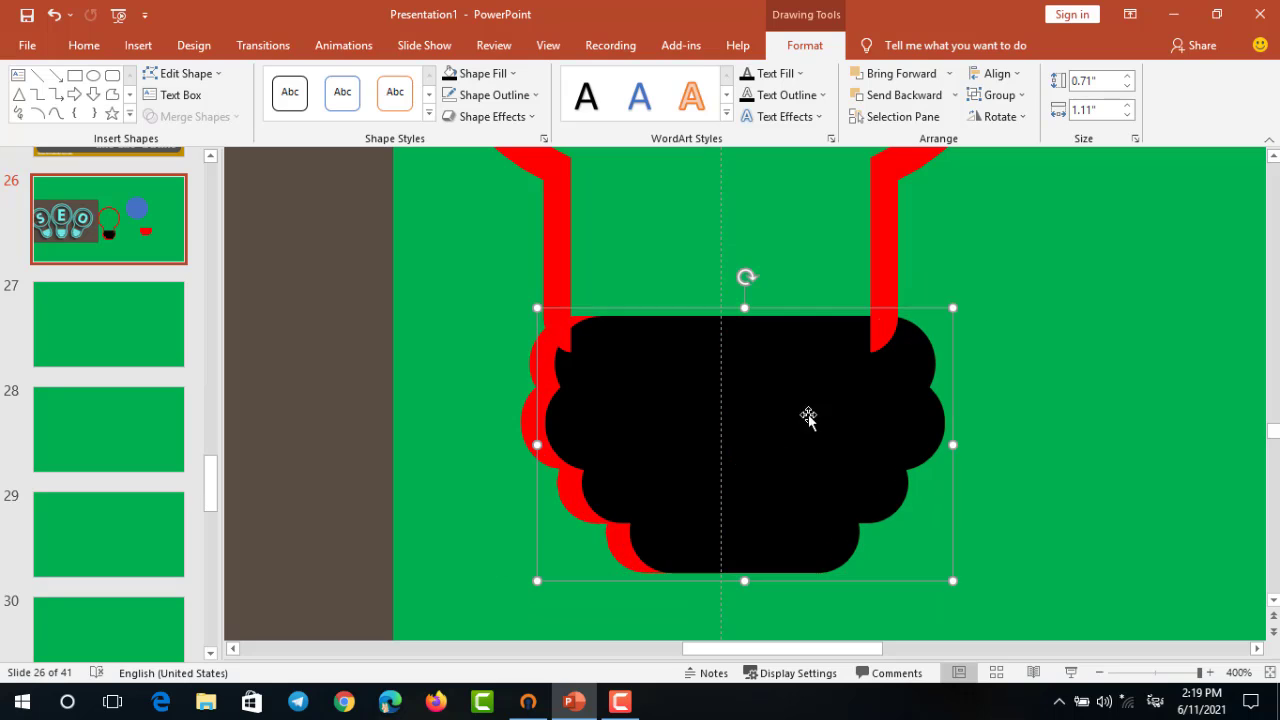
Send the red outline behind, then shrink the black base to 0.66" by 1.02" and centre it inside
left_click(888, 265)
left_click(955, 95)
left_click(905, 137)
left_click(910, 375)
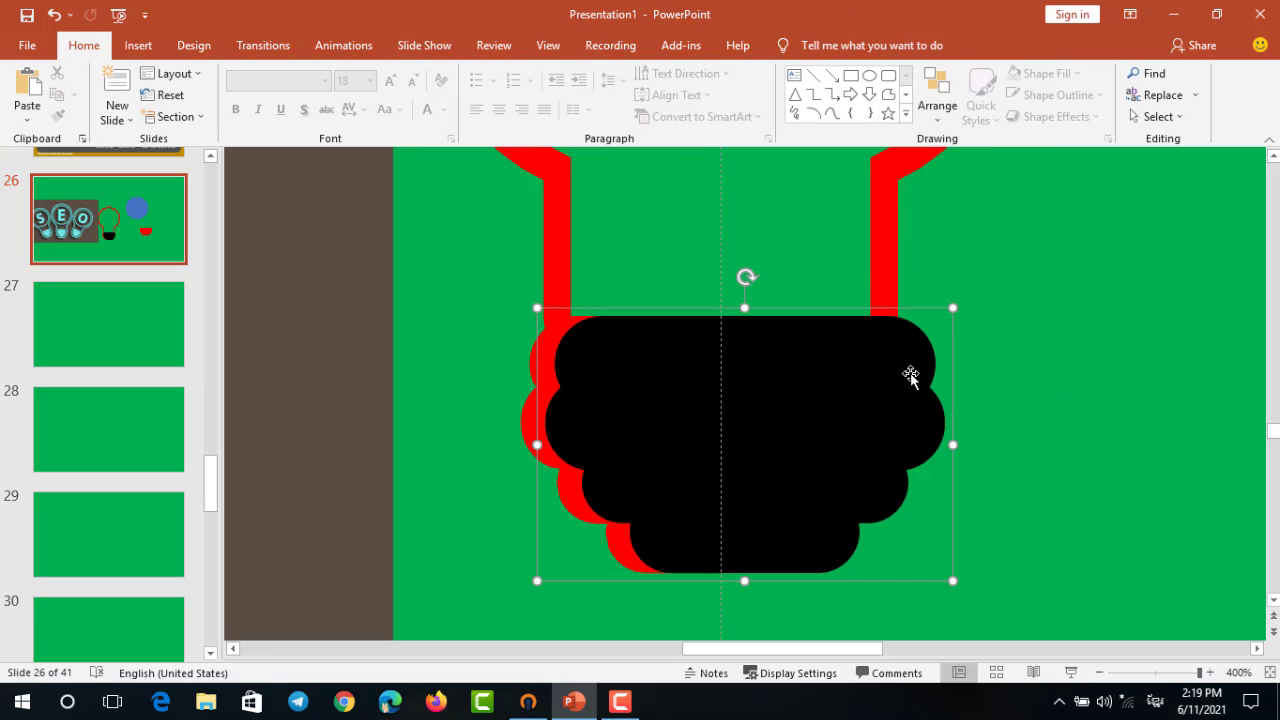
left_click_drag(951, 308, 905, 331)
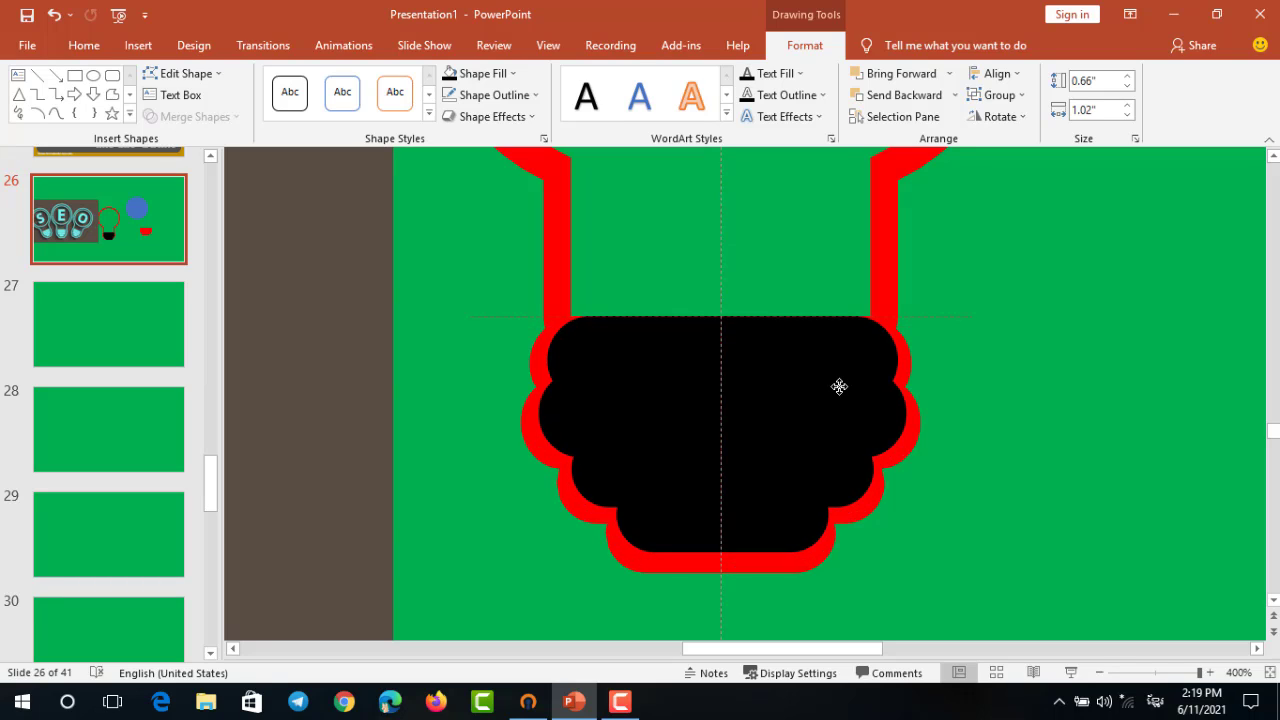
left_click_drag(840, 390, 830, 385)
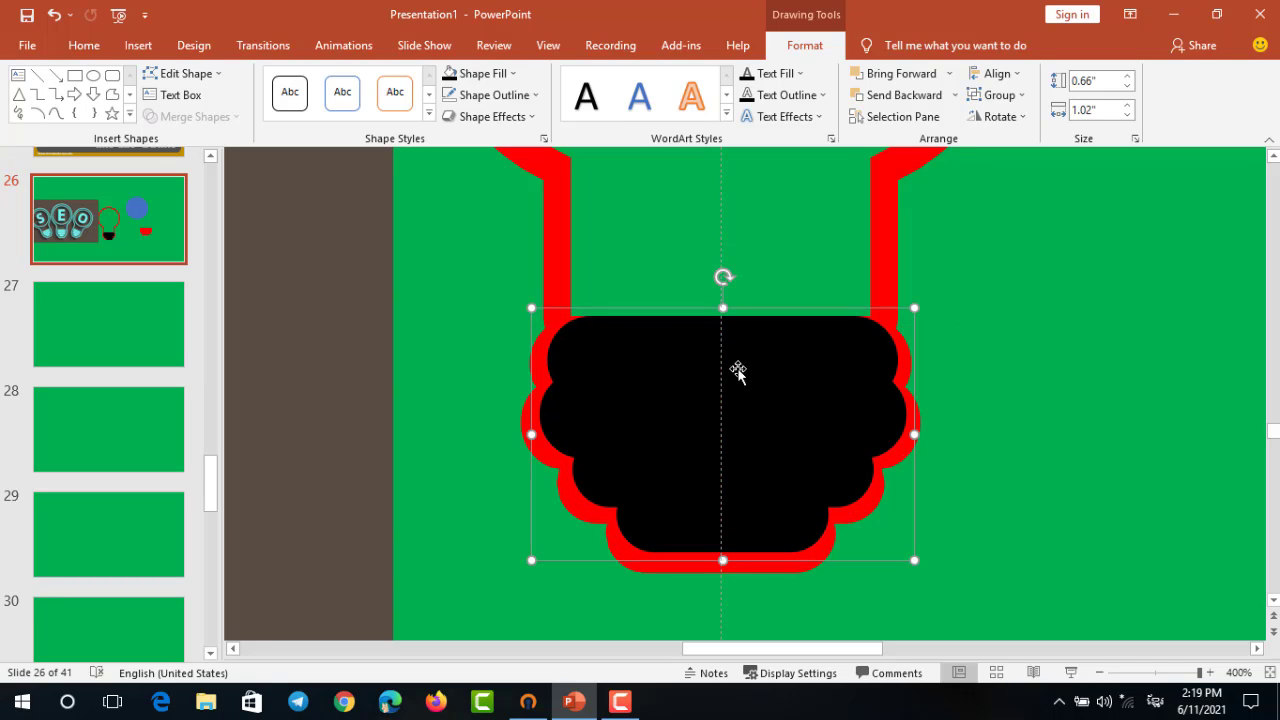
left_click_drag(802, 378, 817, 383)
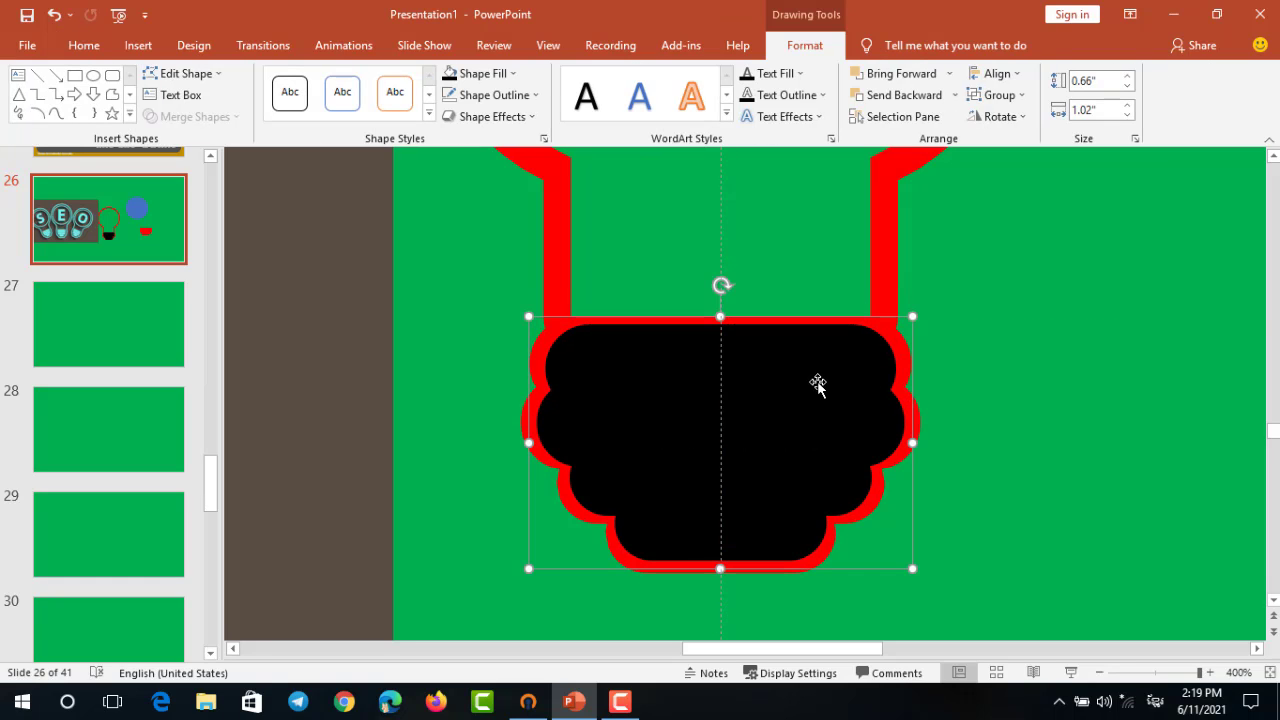
Ungroup the black base into separate pills, undoing an accidental nudge
right_click(798, 378)
mouse_move(870, 172)
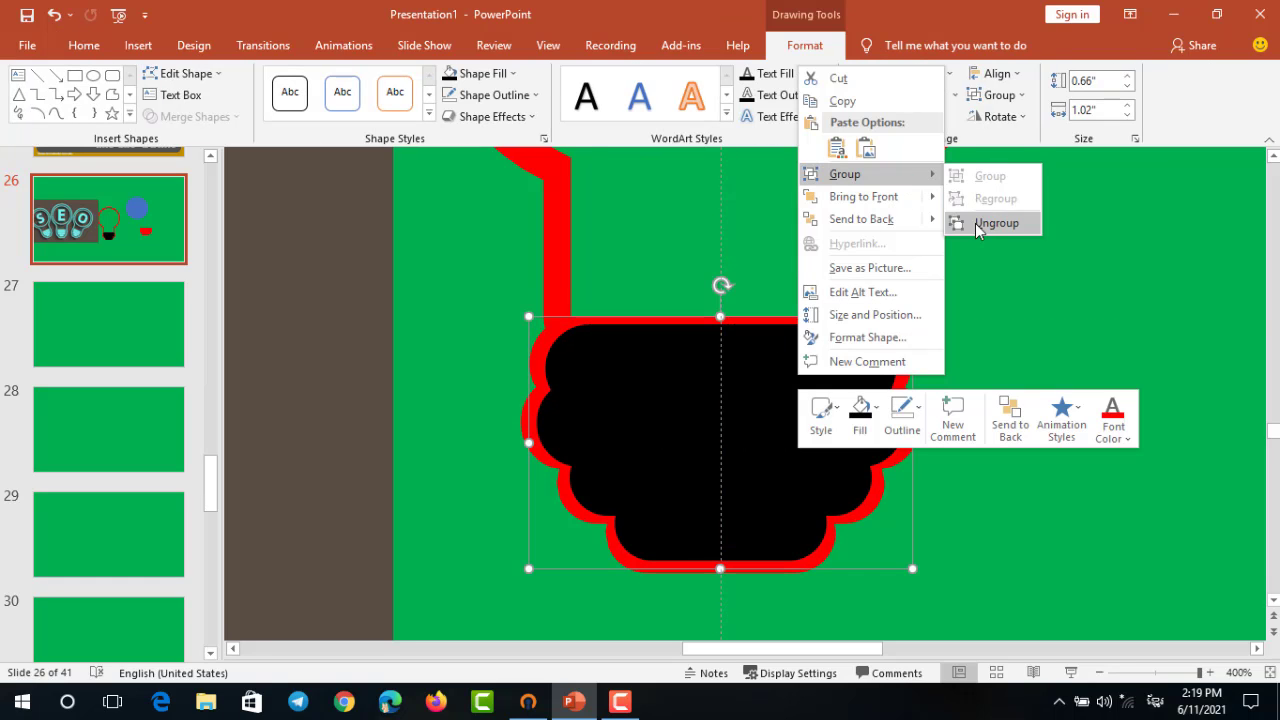
left_click(975, 223)
left_click(858, 362)
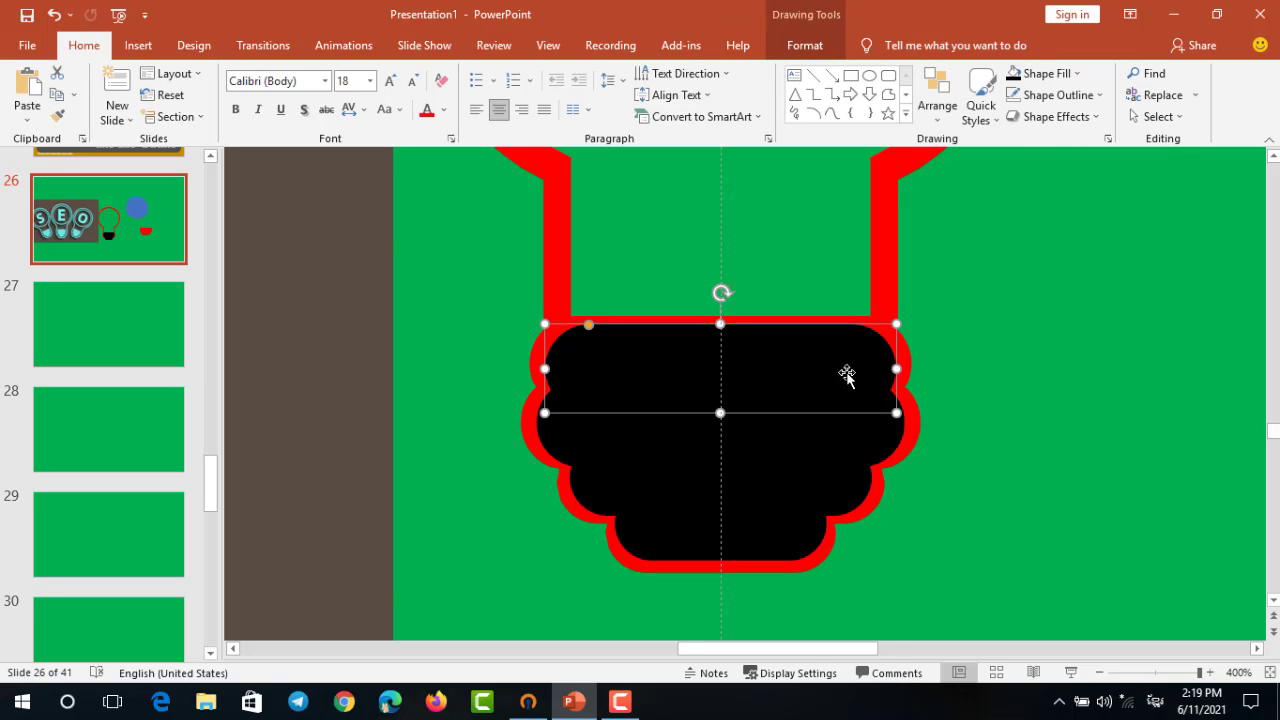
left_click(783, 389)
key("ctrl+z")
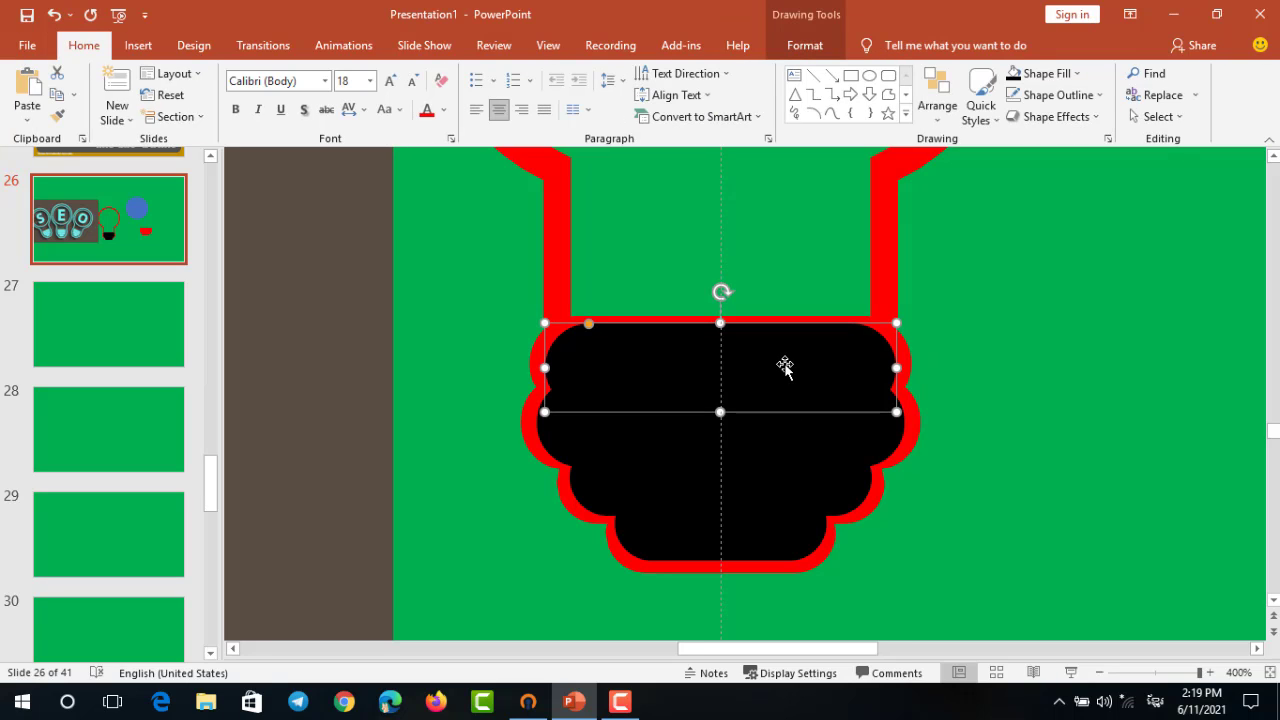
left_click(876, 490)
Move the bottom black pill out to the right of the bulb
left_click(800, 545)
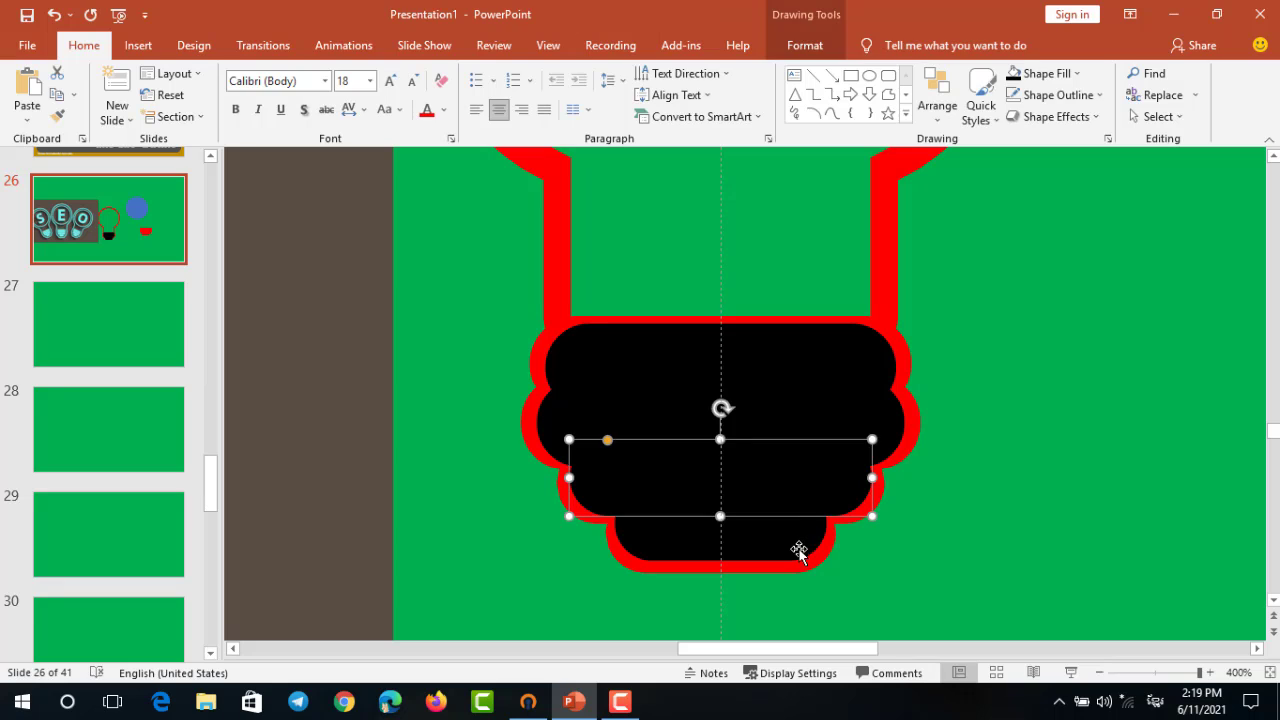
key("ctrl+Down")
key("ctrl+Down")
key("ctrl+Down")
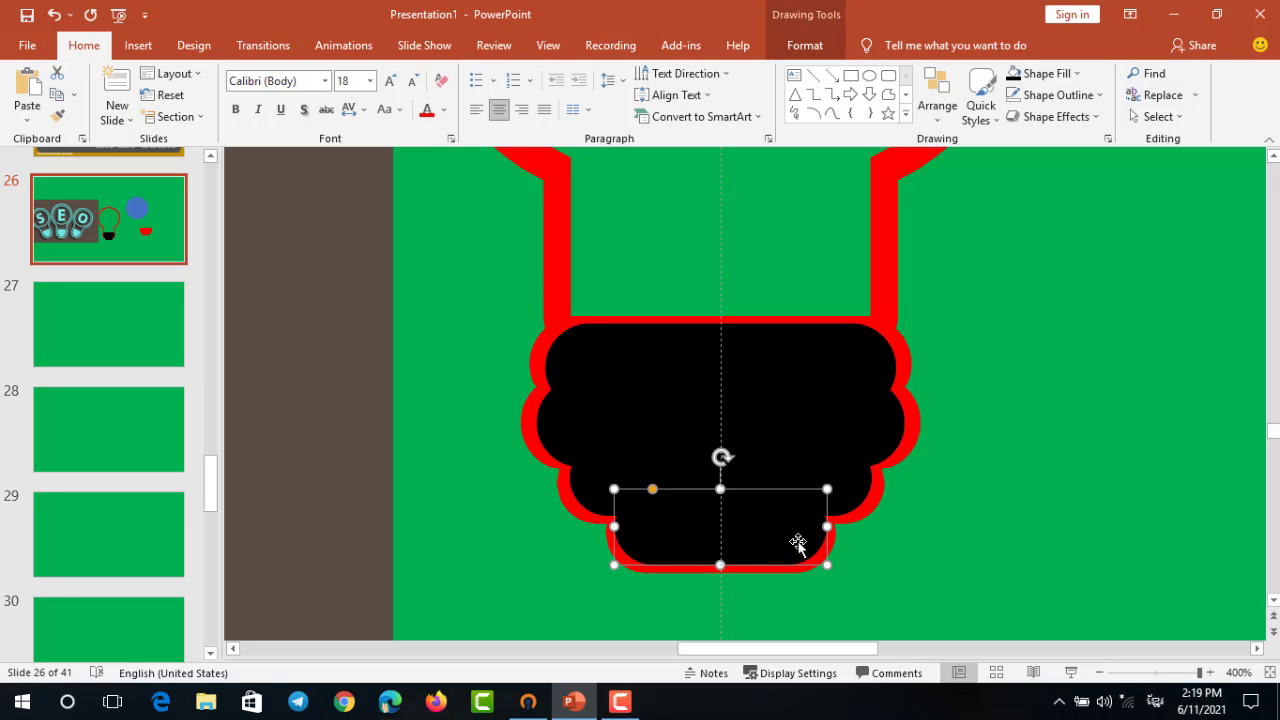
left_click(865, 525)
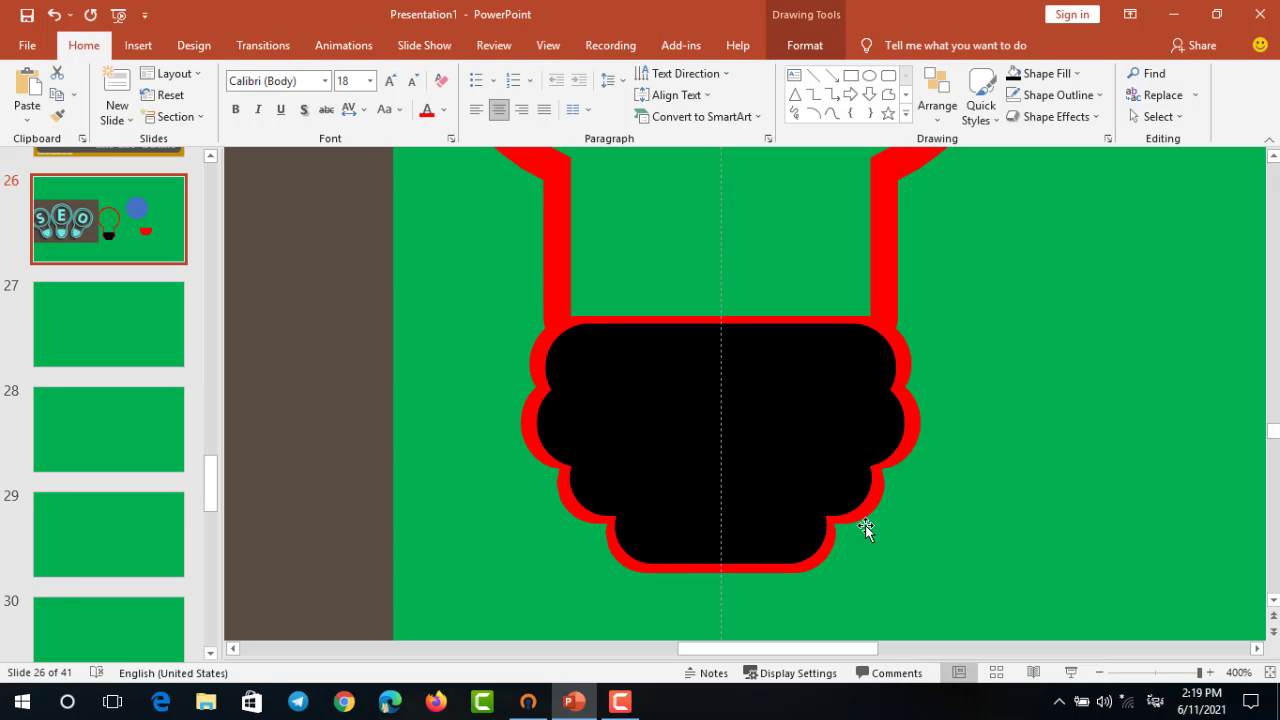
left_click(622, 530)
left_click_drag(616, 500, 873, 502)
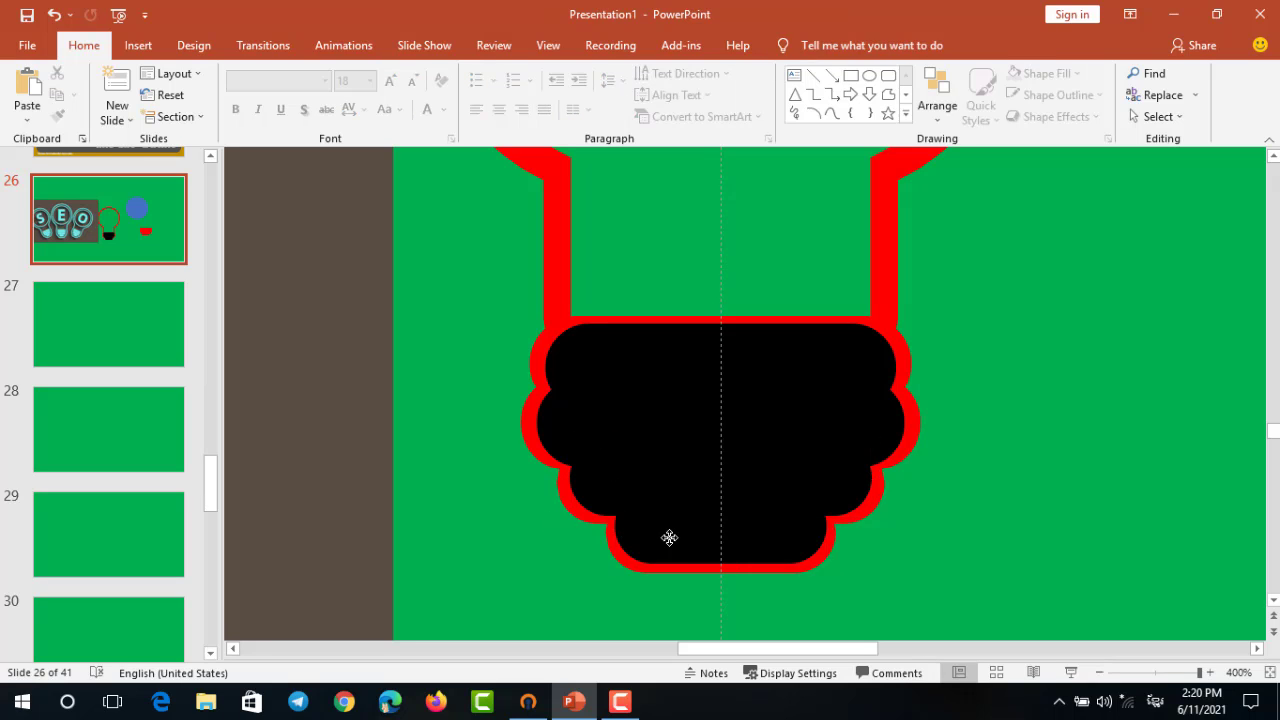
left_click(1080, 499)
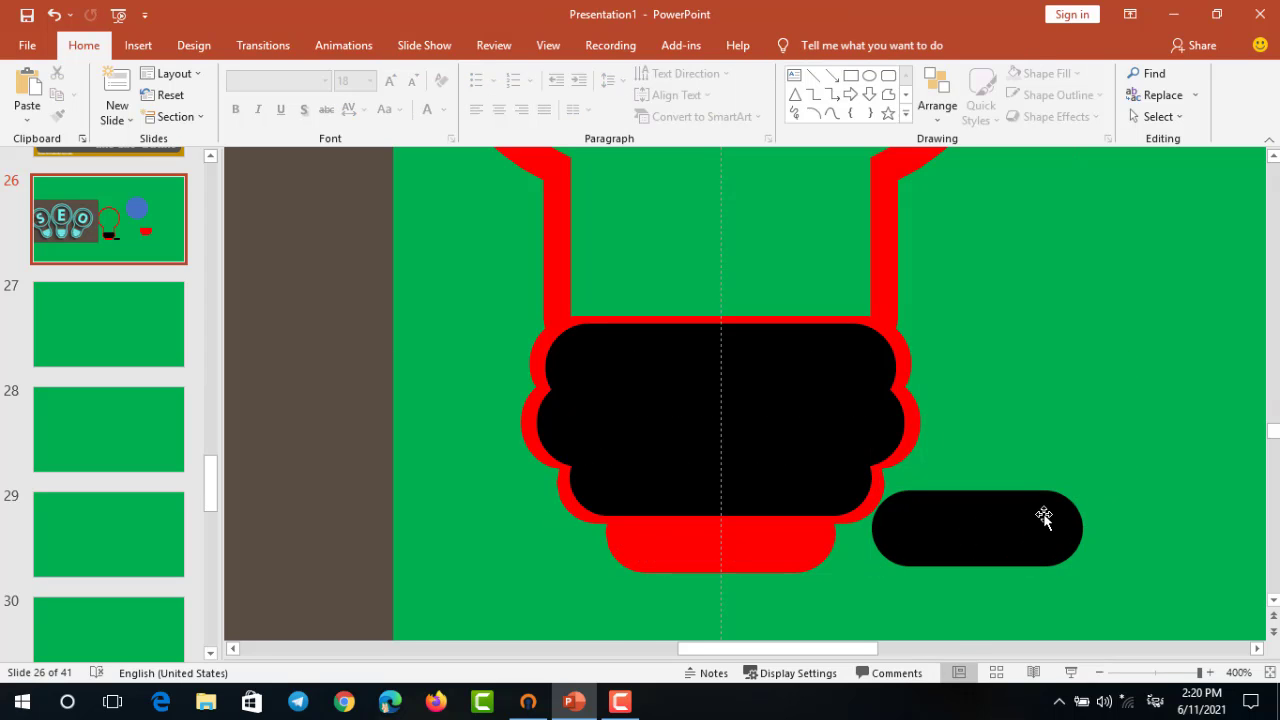
Narrow the separated pill and set it back onto the bulb's base
scroll(1044, 517, "down", 5)
left_click(894, 480)
left_click_drag(922, 450, 917, 457)
scroll(900, 477, "up", 5)
left_click_drag(703, 403, 508, 400)
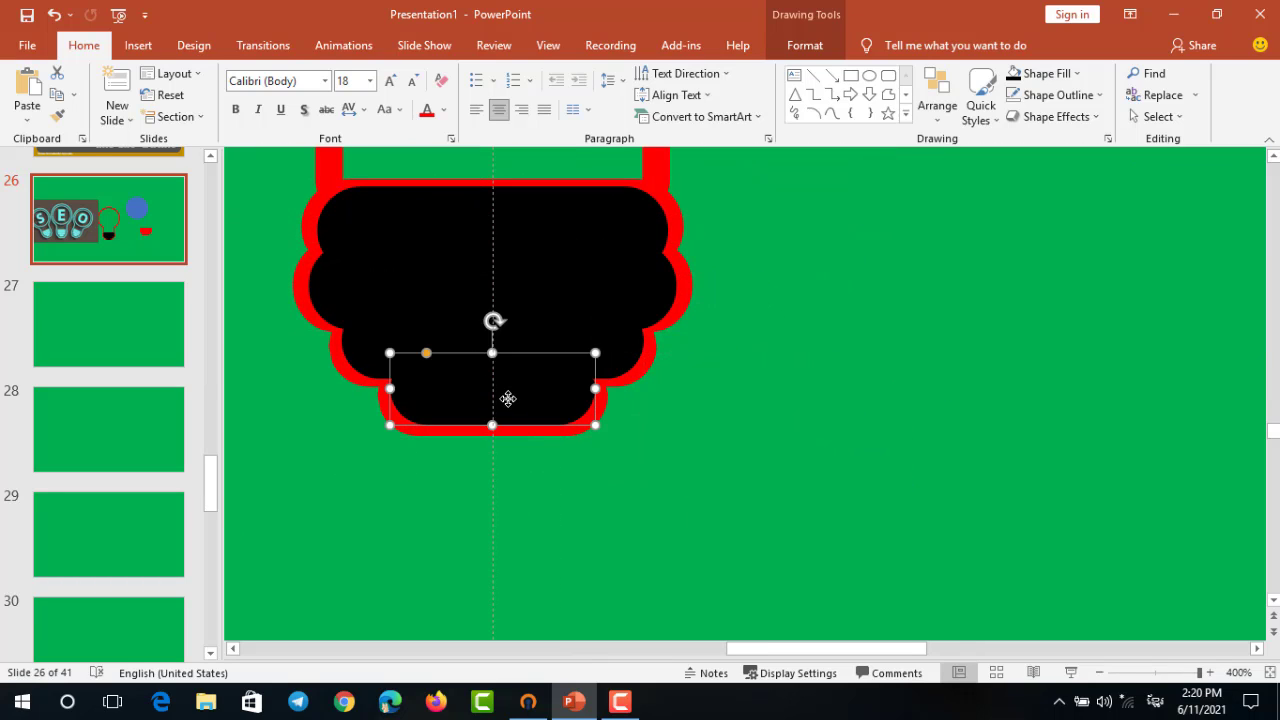
left_click(686, 428)
scroll(686, 428, "down", 5)
scroll(722, 400, "up", 5)
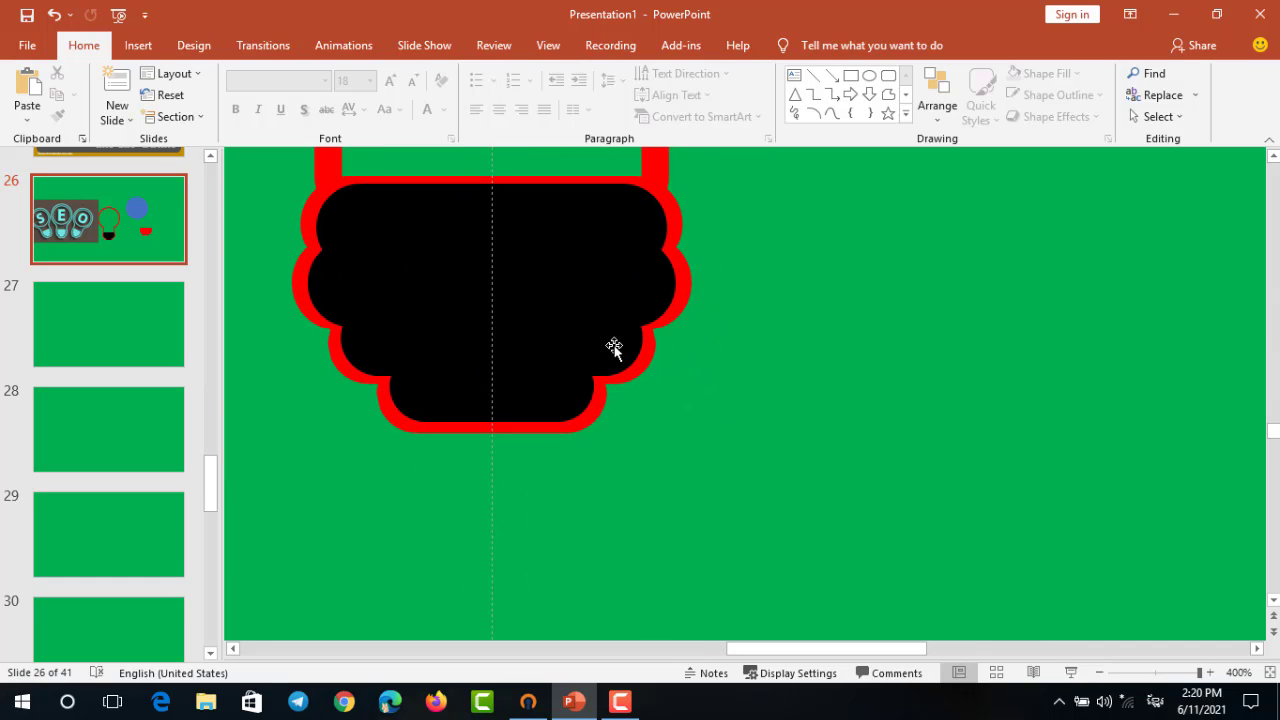
Select the other black pills together, undoing an unintended shift, then clear the selection
left_click(573, 312)
left_click(597, 240, "shift")
left_click(594, 294, "shift")
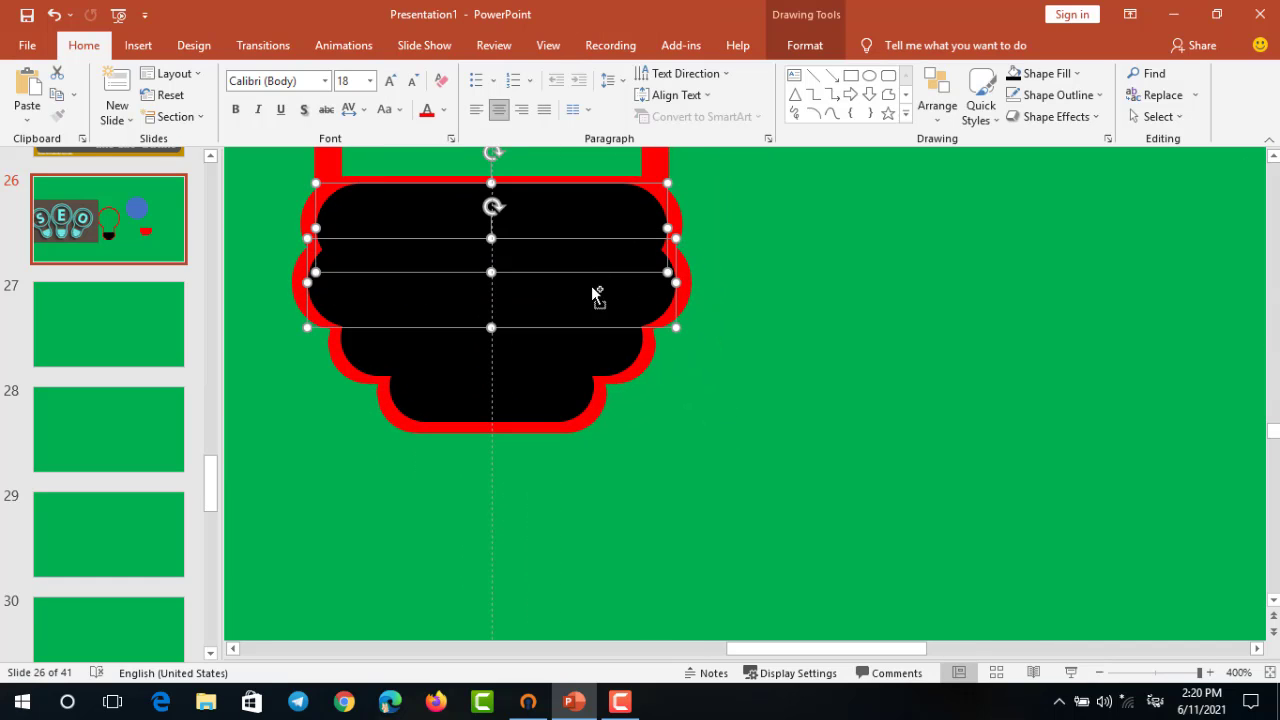
left_click(560, 394, "shift")
left_click_drag(669, 182, 629, 210)
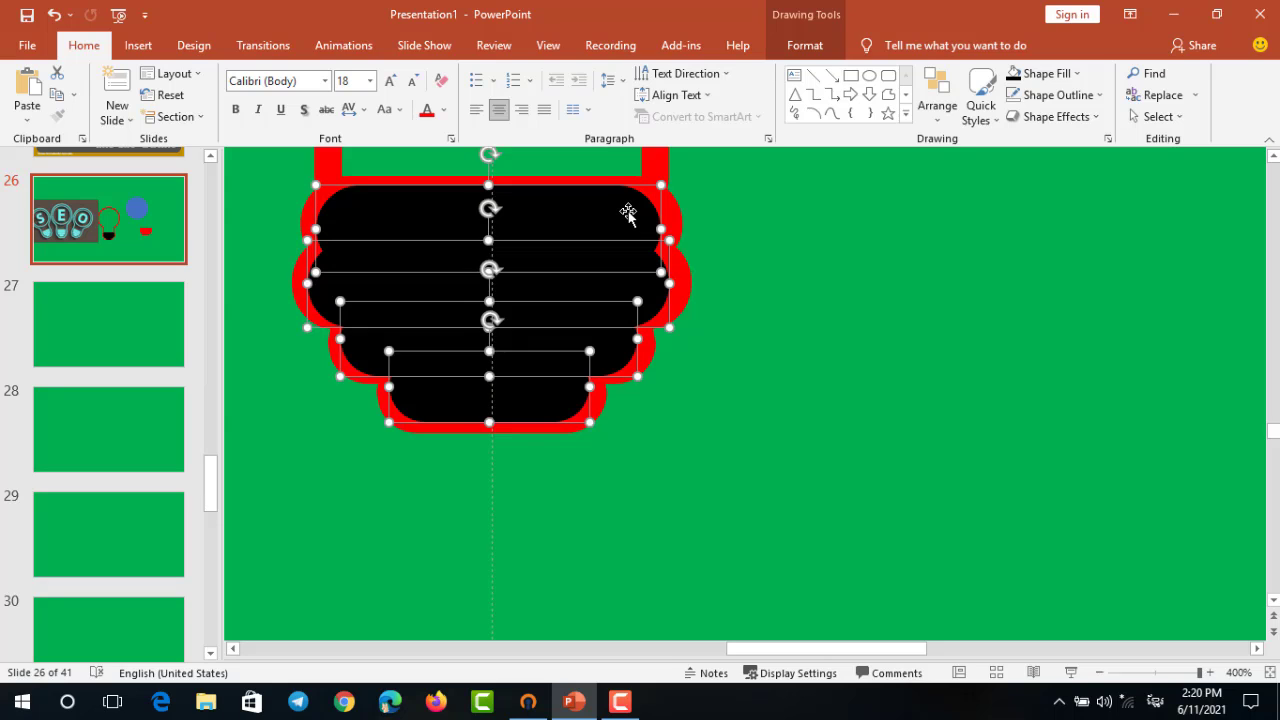
key("ctrl+z")
left_click(769, 274)
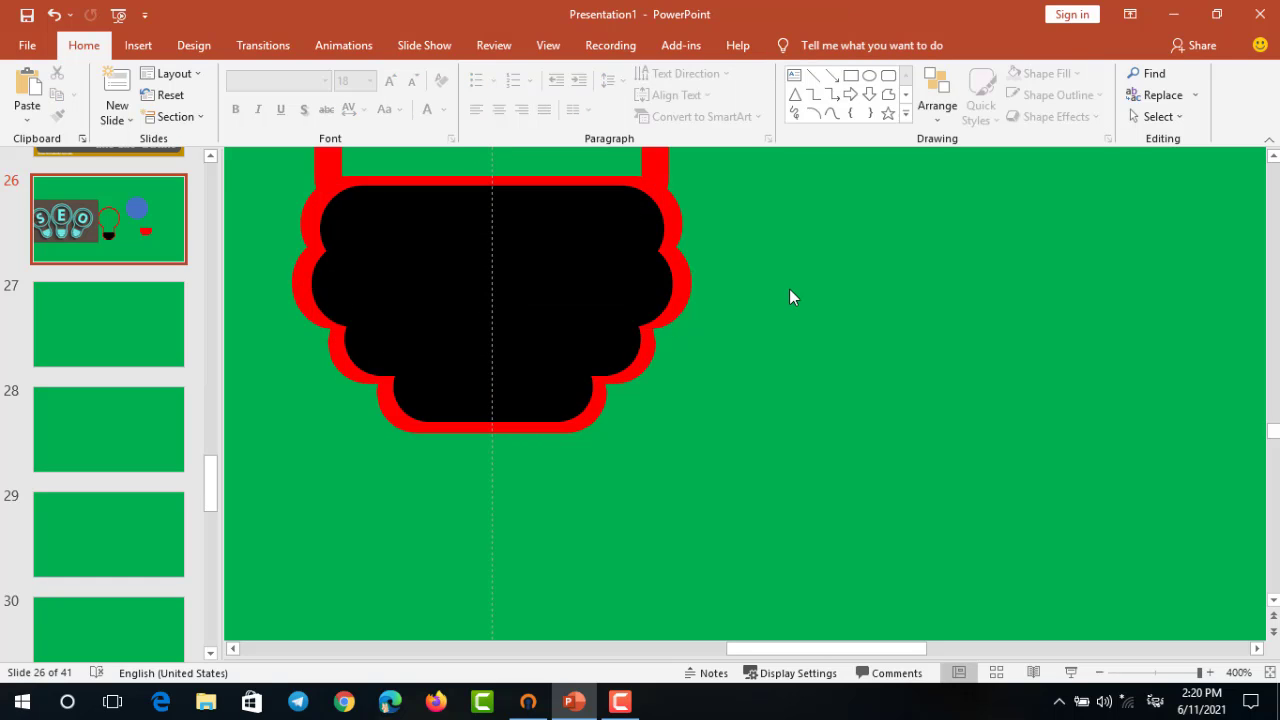
scroll(789, 289, "down", 3, "ctrl")
scroll(760, 289, "up", 2, "ctrl")
Fragment the red bulb outline with the four black pills using Merge Shapes
left_click(581, 305)
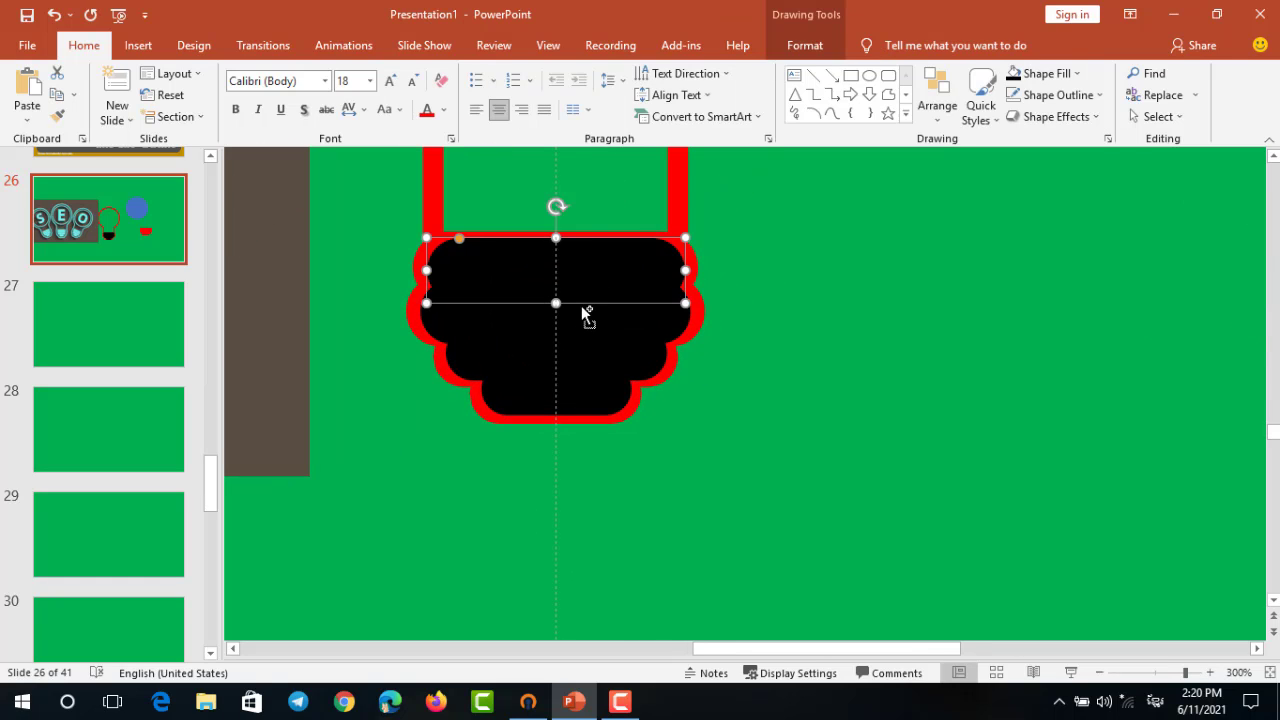
left_click(583, 330, "shift")
left_click(586, 357, "shift")
left_click(596, 411, "shift")
left_click(655, 376, "shift")
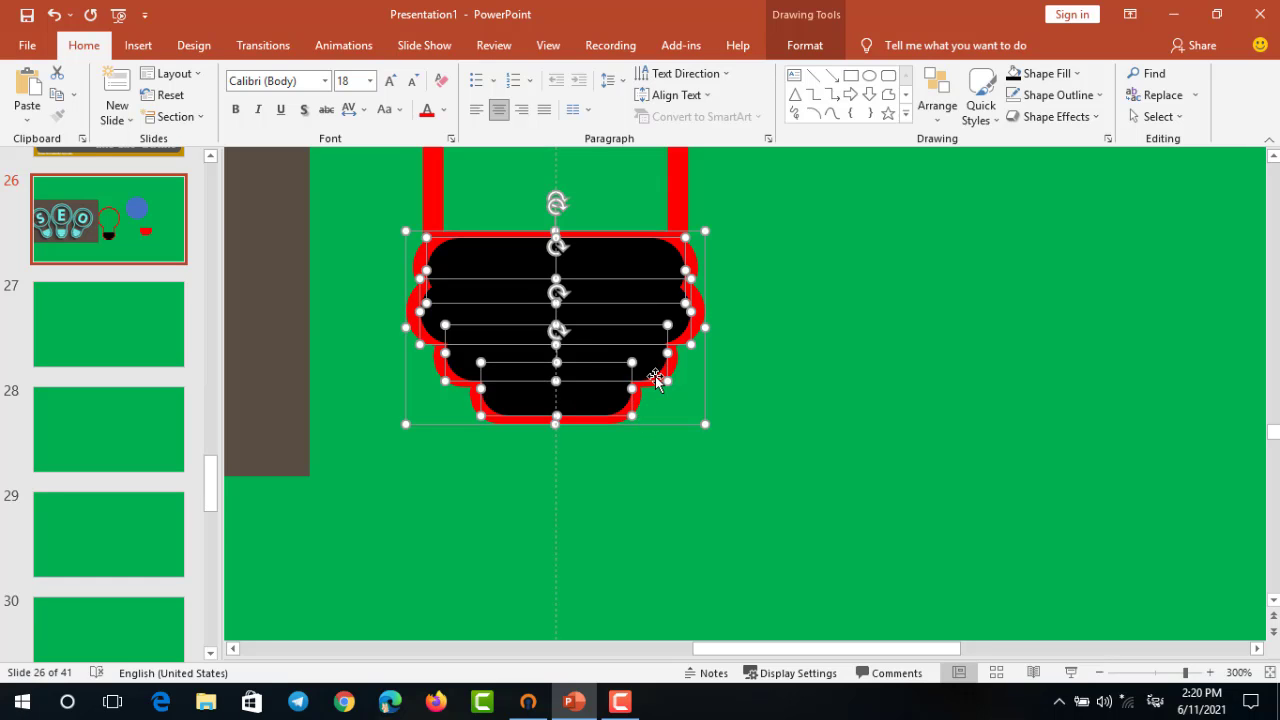
left_click(810, 45)
left_click(193, 116)
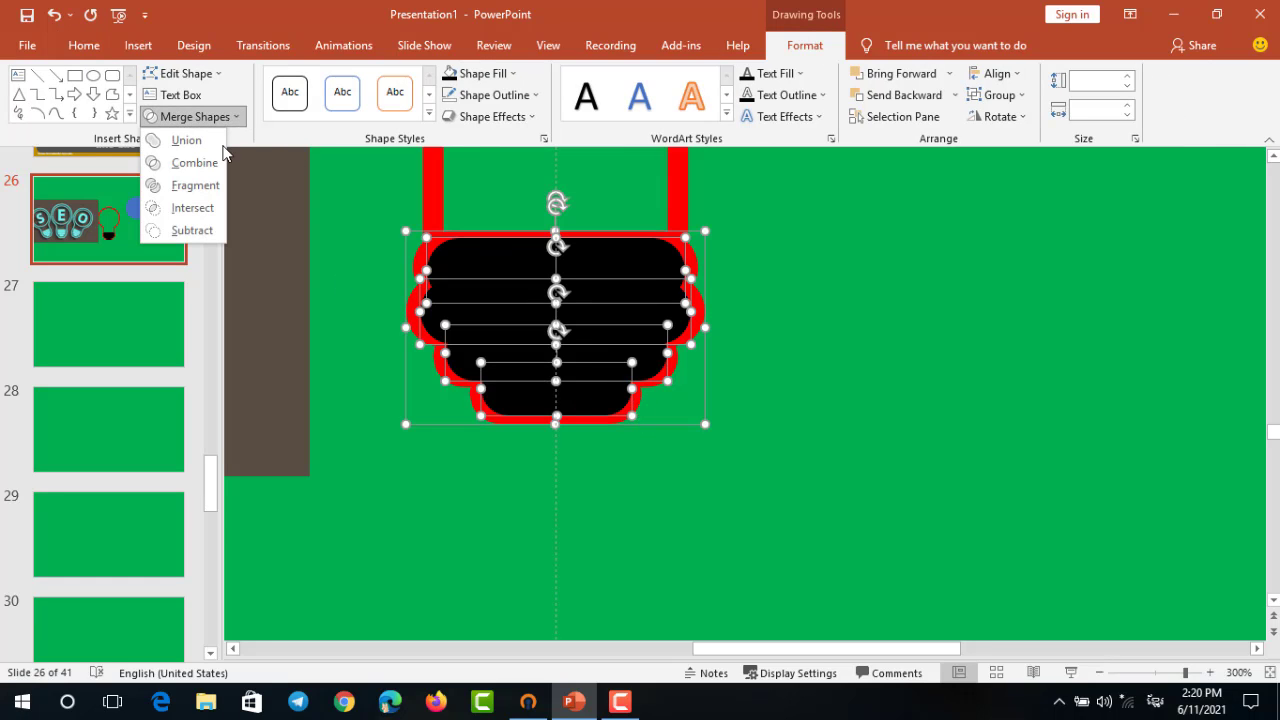
left_click(212, 187)
Delete the top fragment and the first black inner fragments
left_click(650, 262)
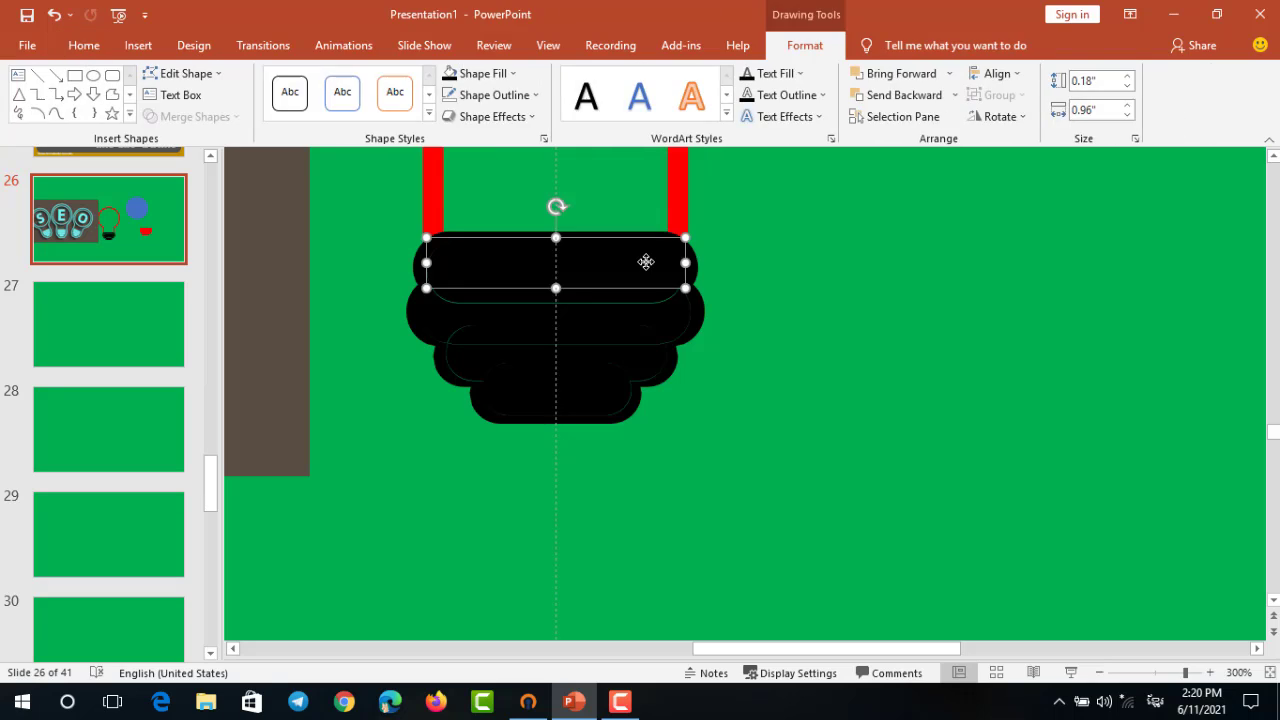
key("Delete")
left_click(610, 236)
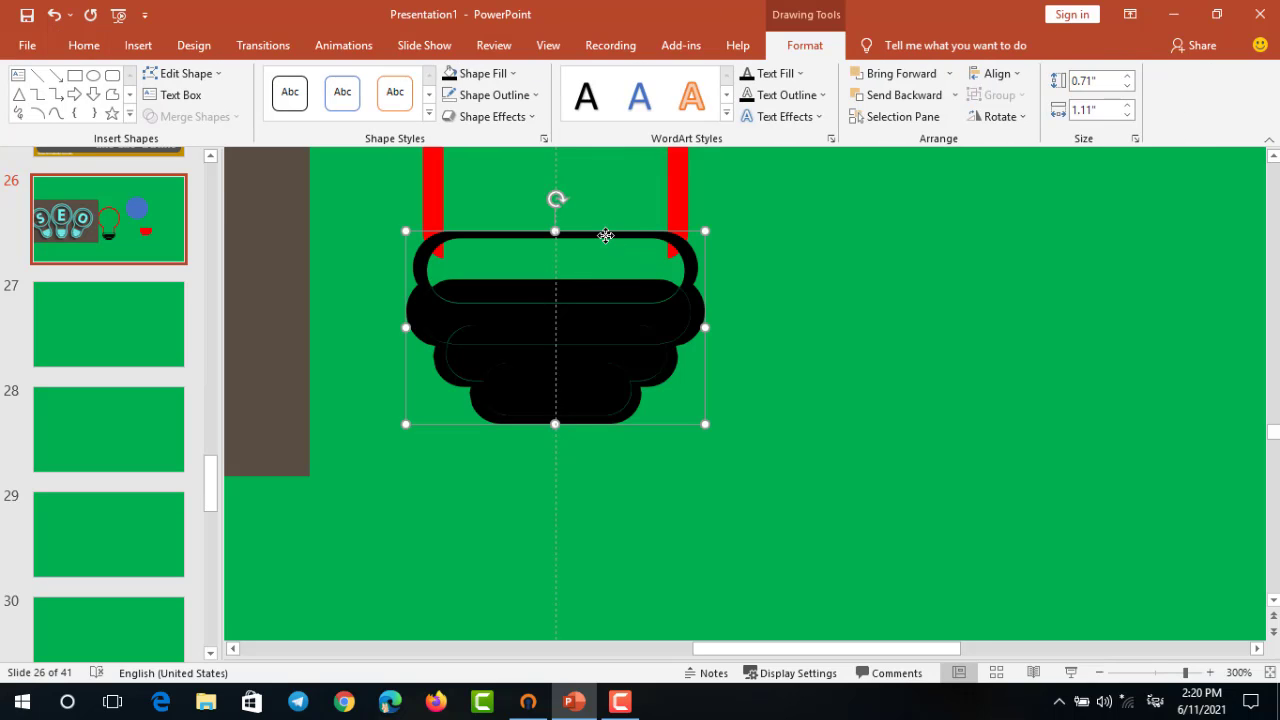
left_click(600, 300)
key("Delete")
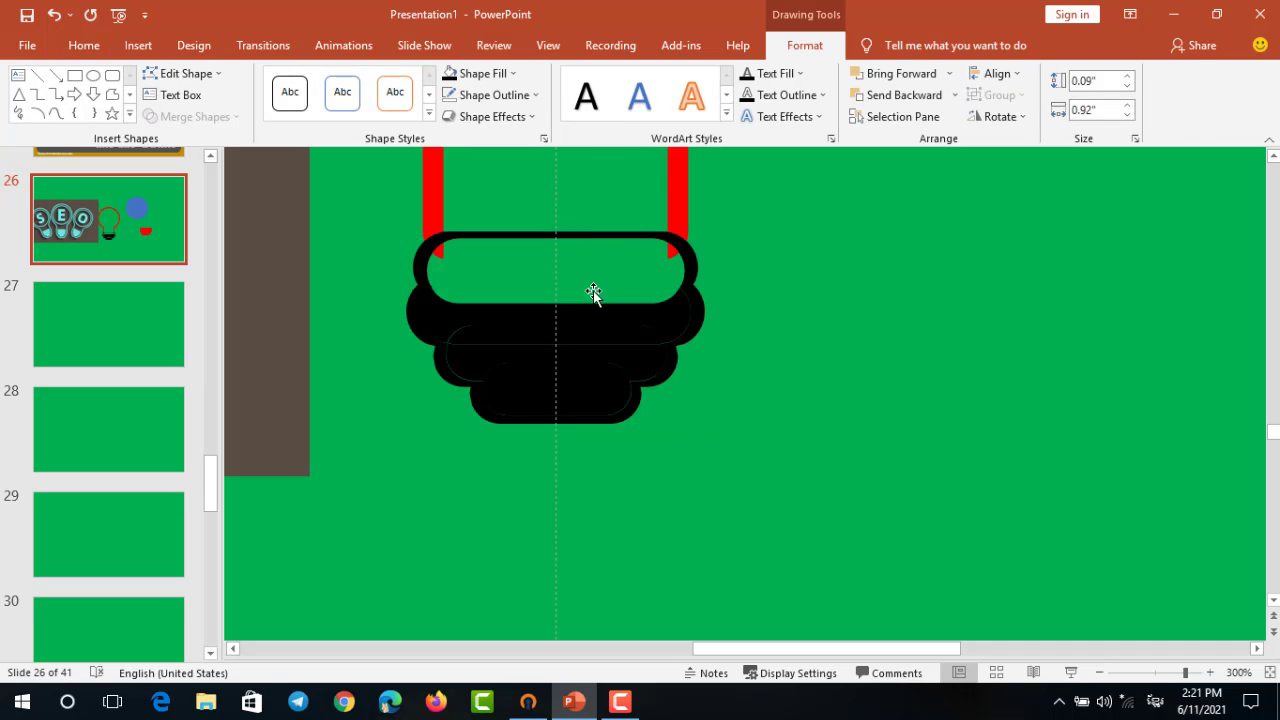
left_click(585, 304)
key("Delete")
Delete the middle and lower black pieces, leaving only the ribbed outline
left_click(577, 324)
left_click(571, 345)
key("Delete")
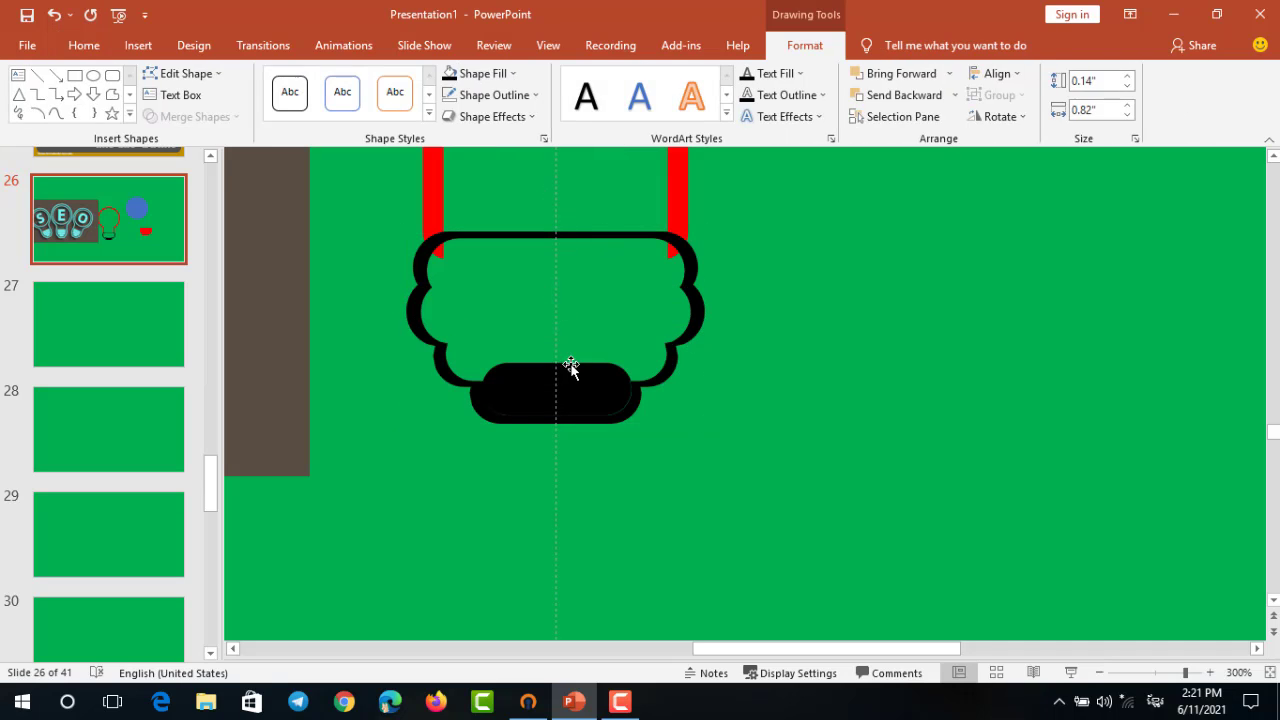
left_click(571, 380)
key("Delete")
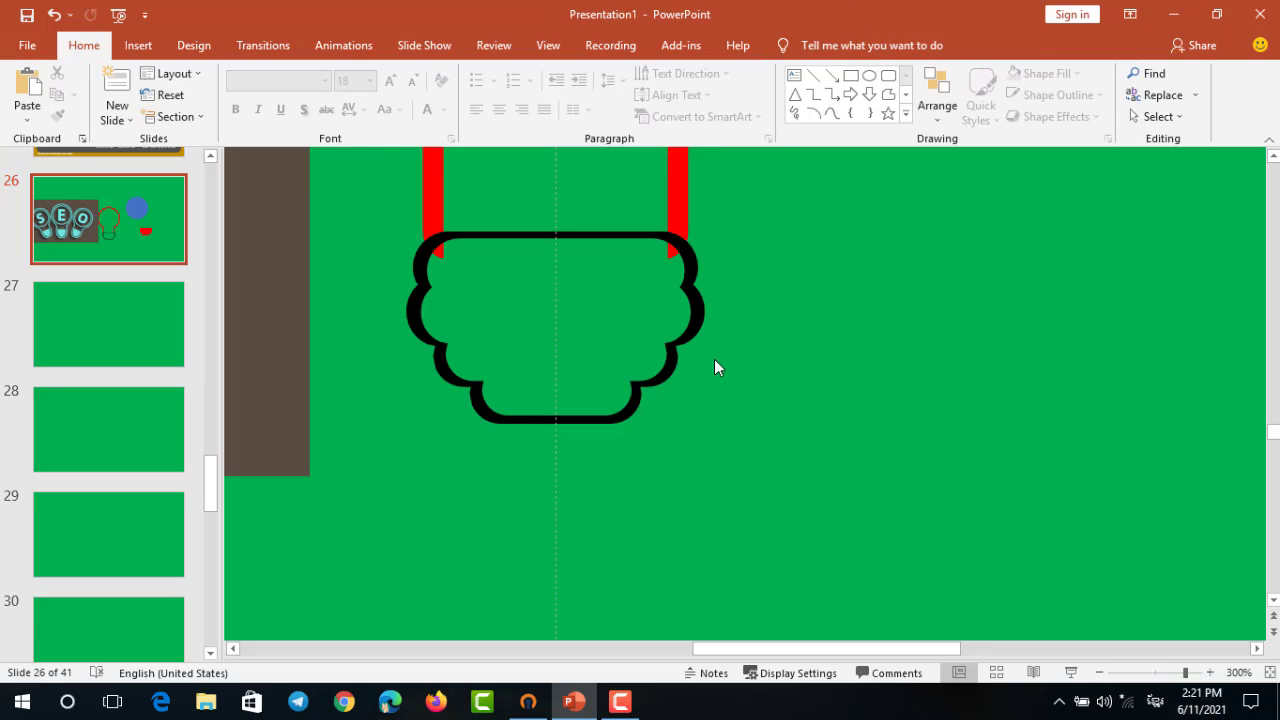
scroll(714, 359, "down", 5)
scroll(813, 347, "up", 3)
scroll(813, 347, "up", 4)
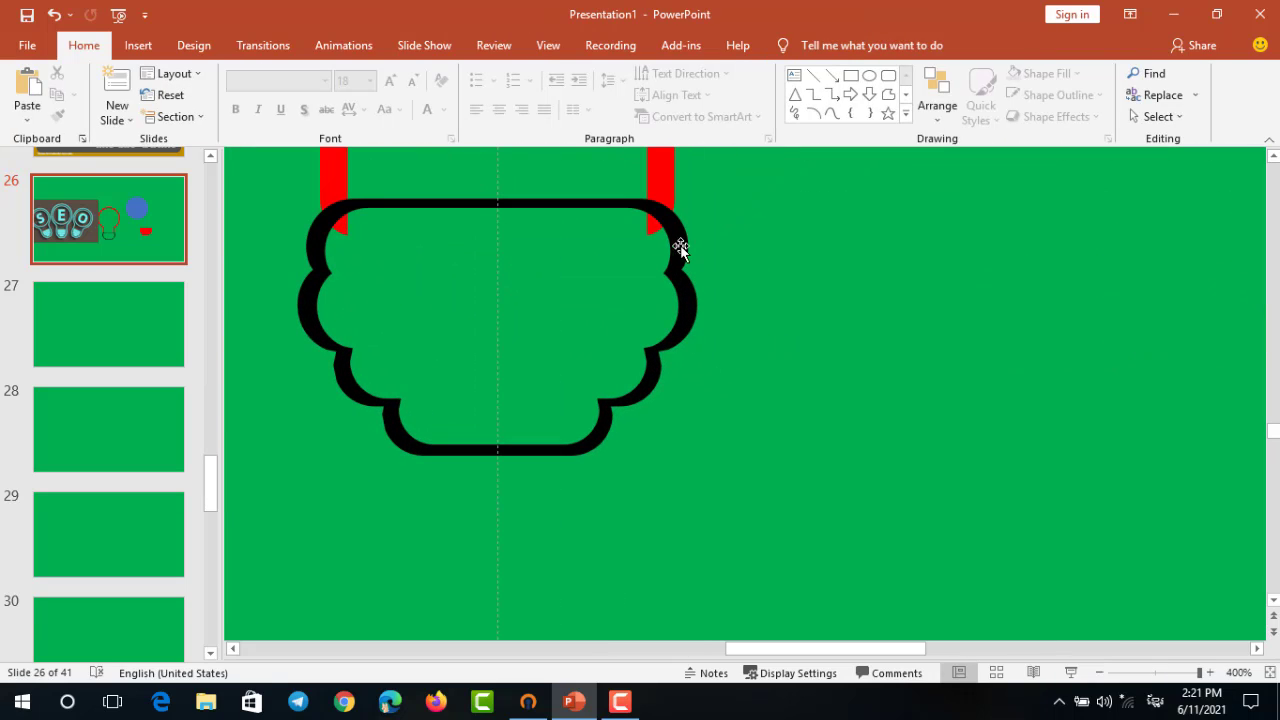
Fill the black base outline red
left_click(667, 199)
left_click(204, 122)
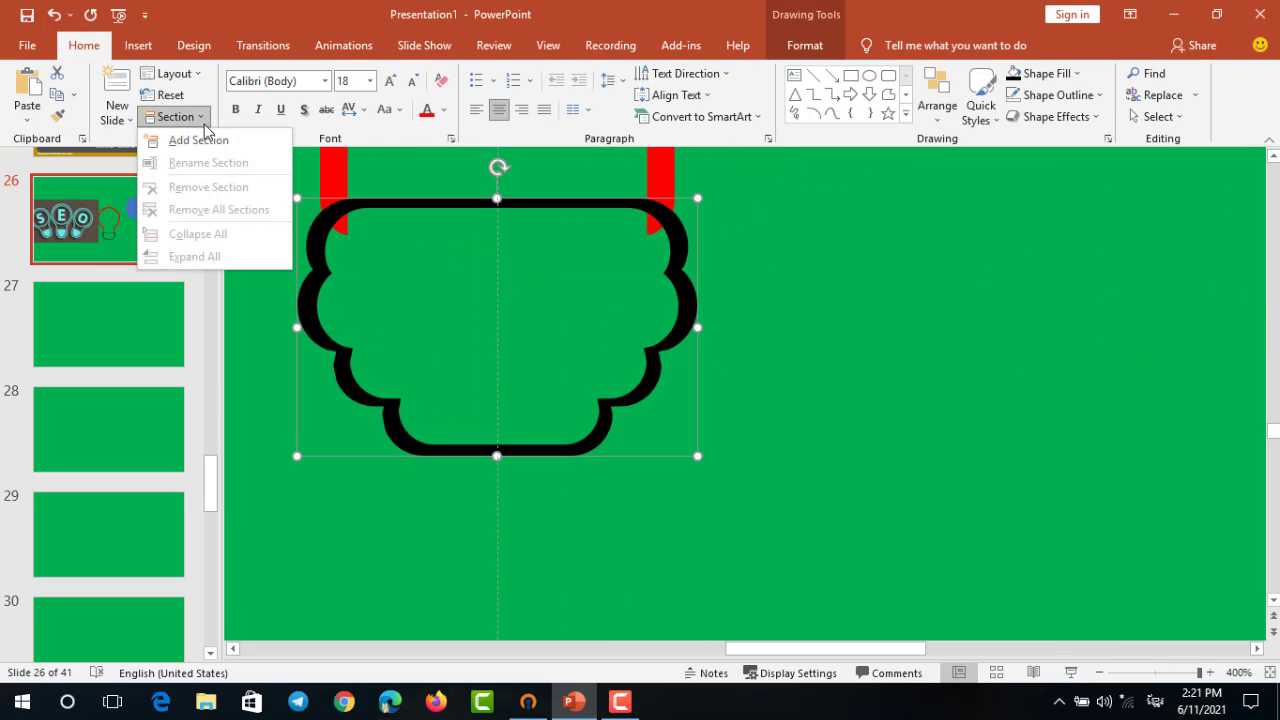
left_click(804, 45)
left_click(511, 77)
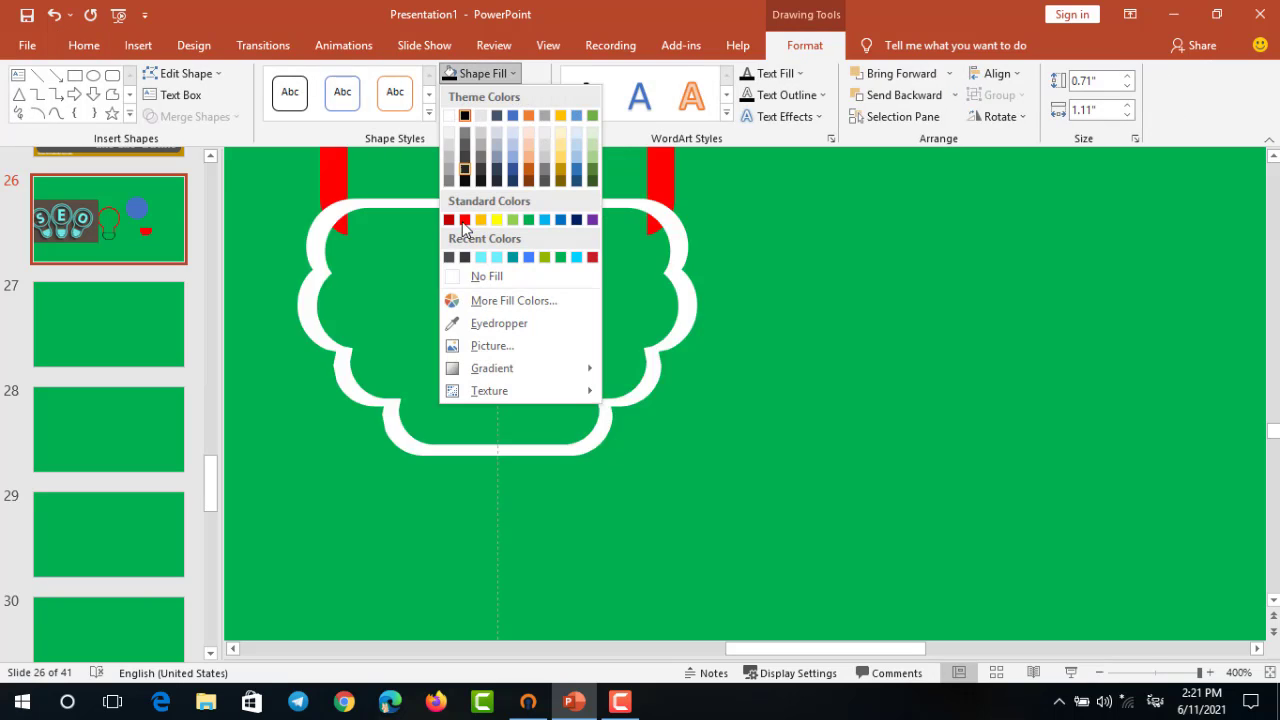
left_click(462, 217)
left_click(771, 224)
scroll(771, 224, "up", 1)
scroll(771, 224, "up", 1)
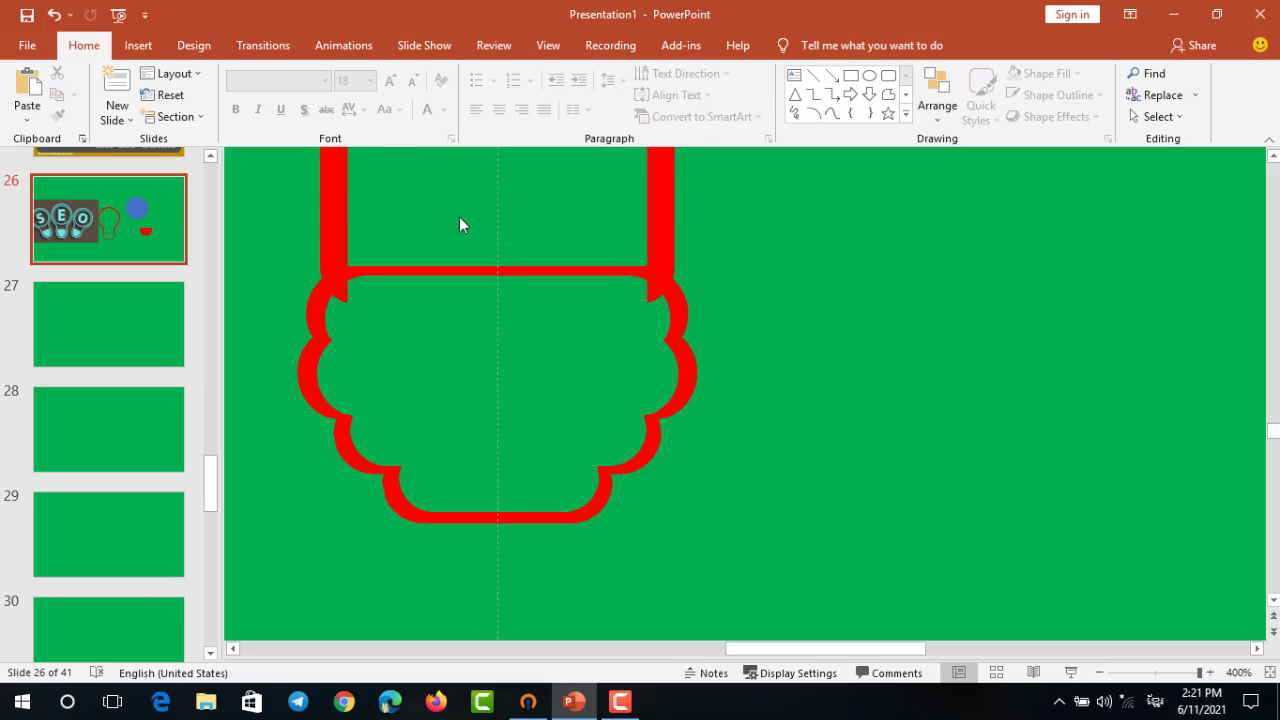
Fragment a rectangle over the outline's top, deleting the rectangle piece and inner red fragment
left_click(851, 76)
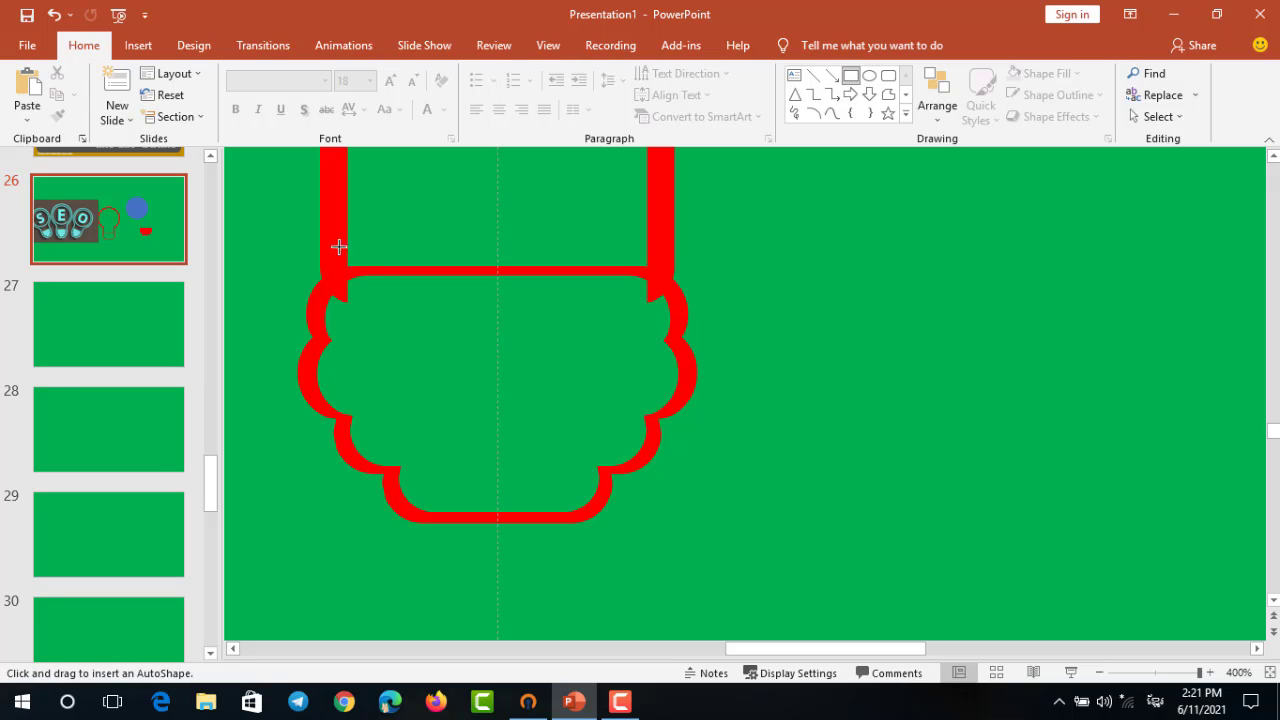
left_click_drag(356, 258, 643, 348)
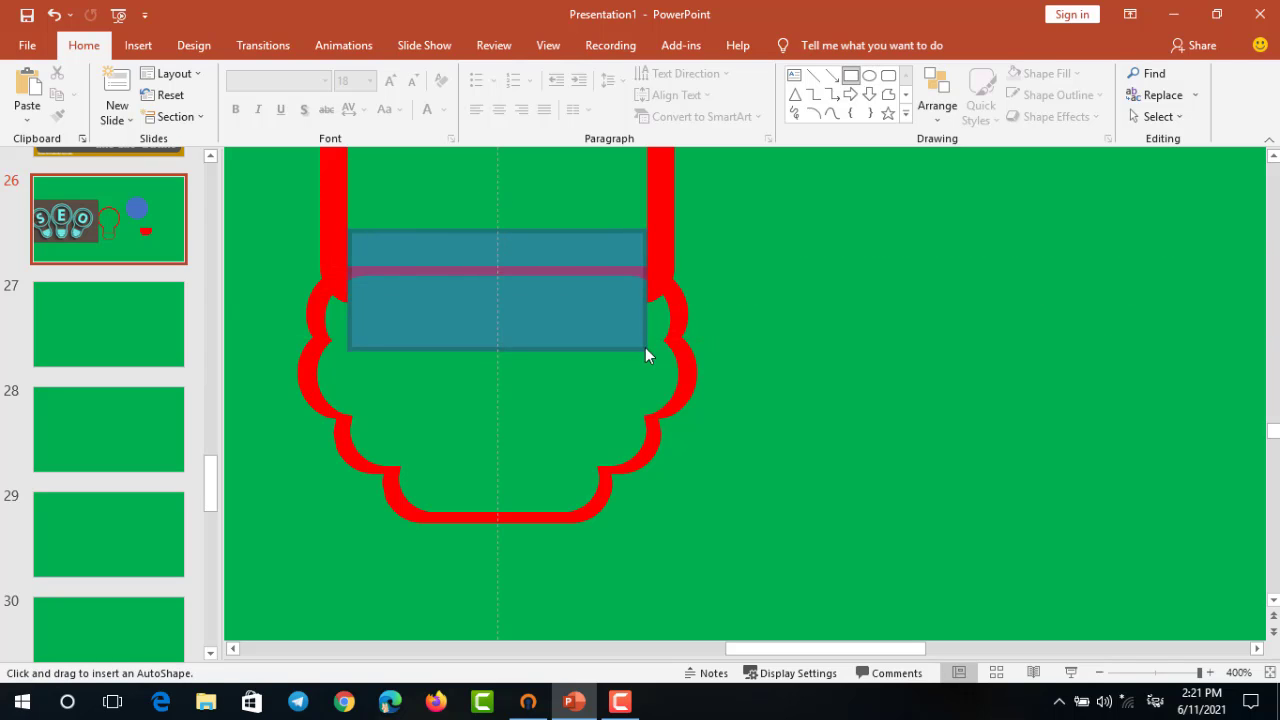
left_click(662, 322, "shift")
left_click(240, 116)
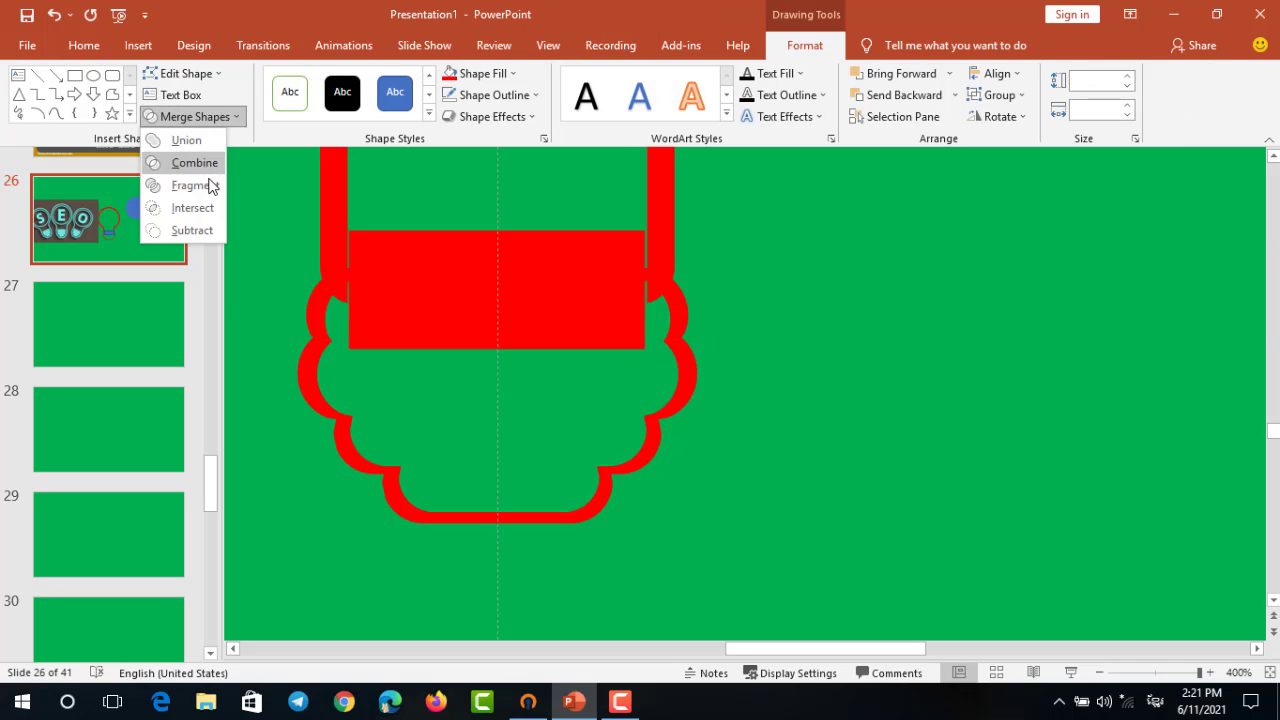
left_click(211, 186)
left_click(600, 250)
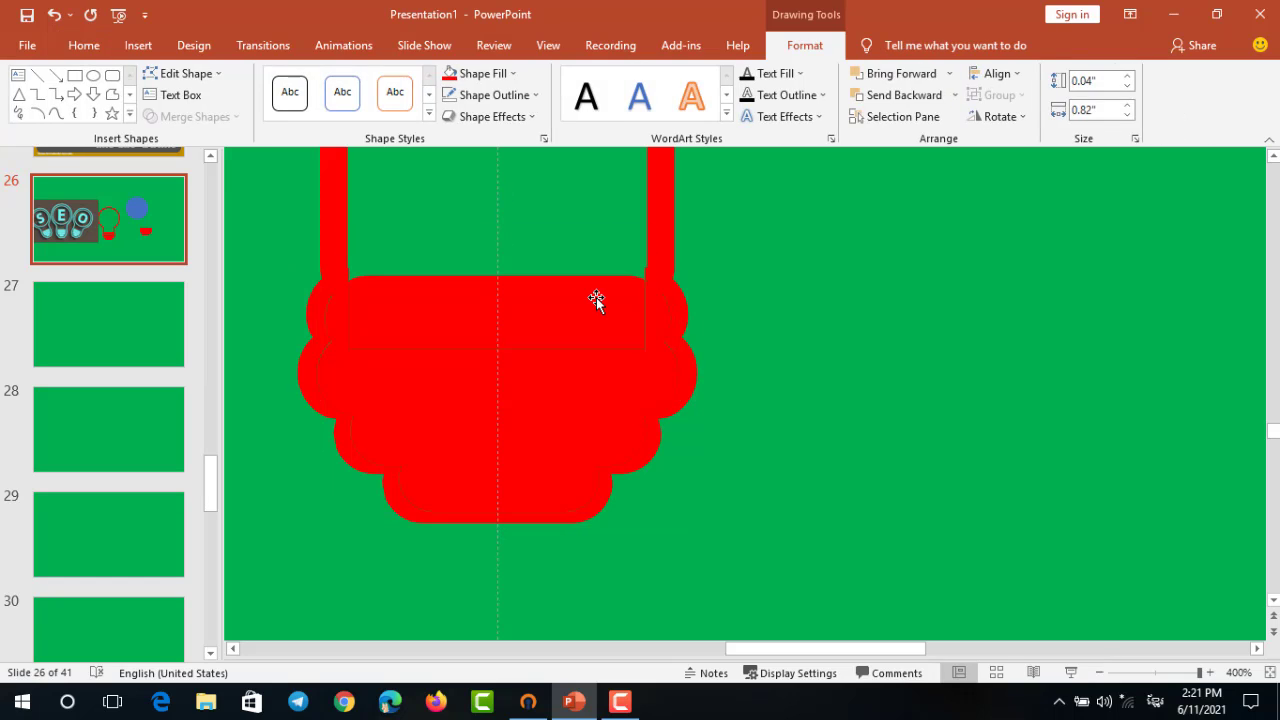
key("Delete")
left_click(593, 357)
key("Delete")
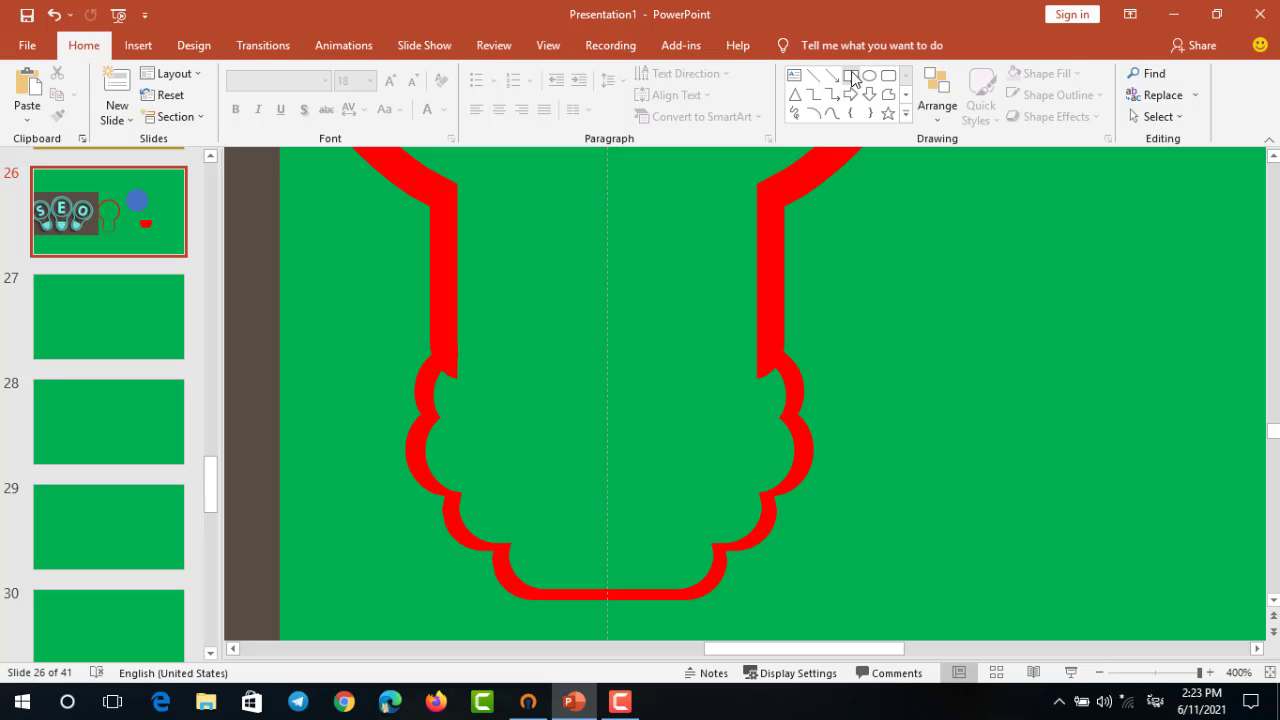
Fragment a rectangle drawn across the neck-base junction with the red outline
left_click(851, 75)
left_click_drag(356, 352, 998, 450)
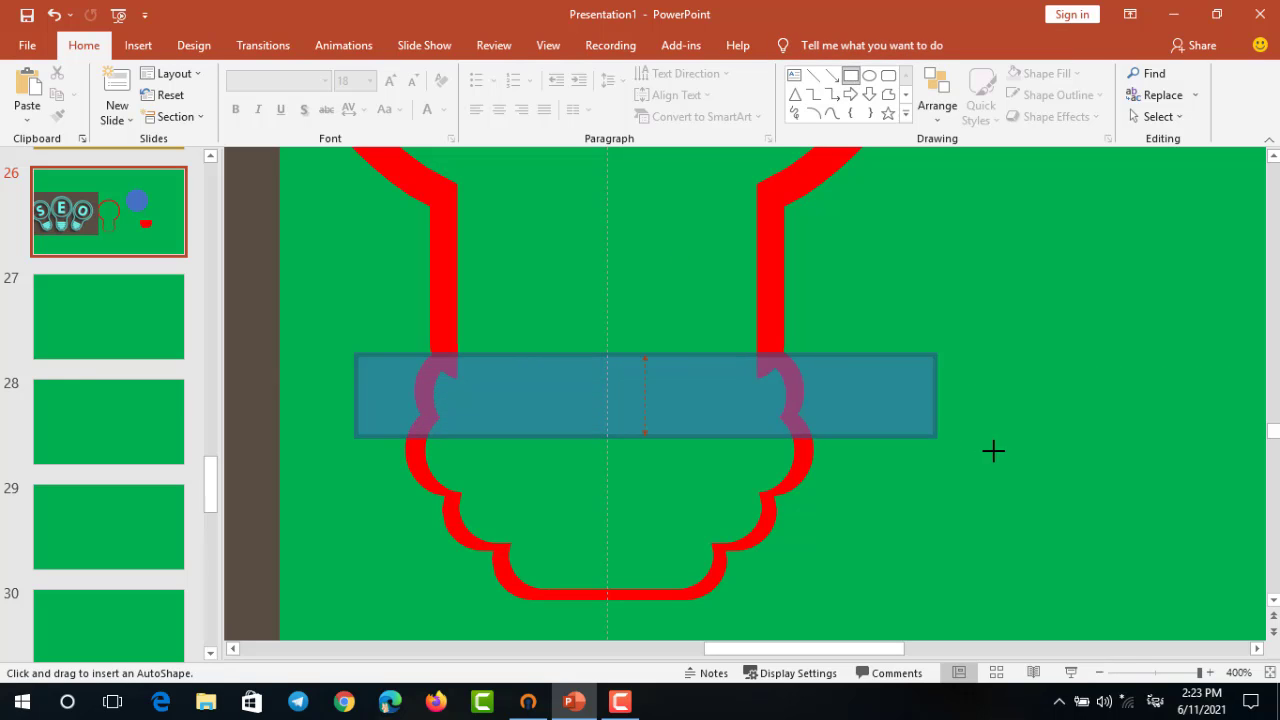
left_click(778, 314, "shift")
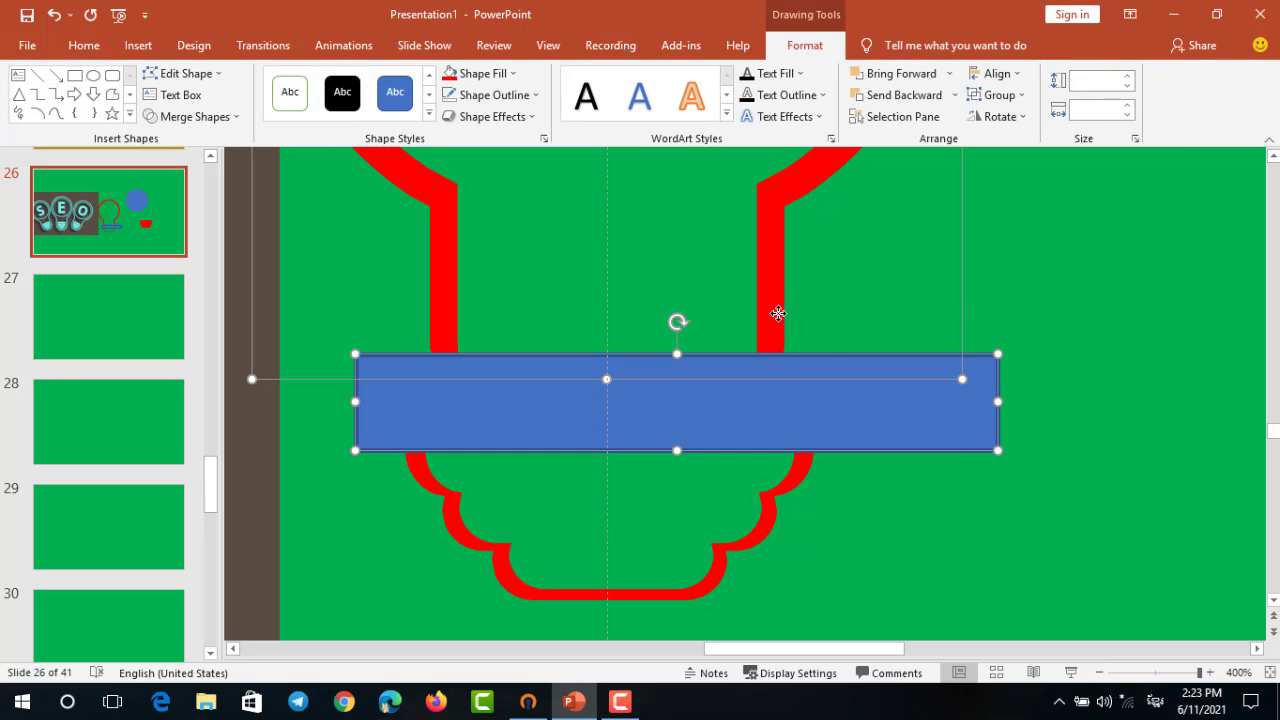
left_click(236, 118)
left_click(193, 185)
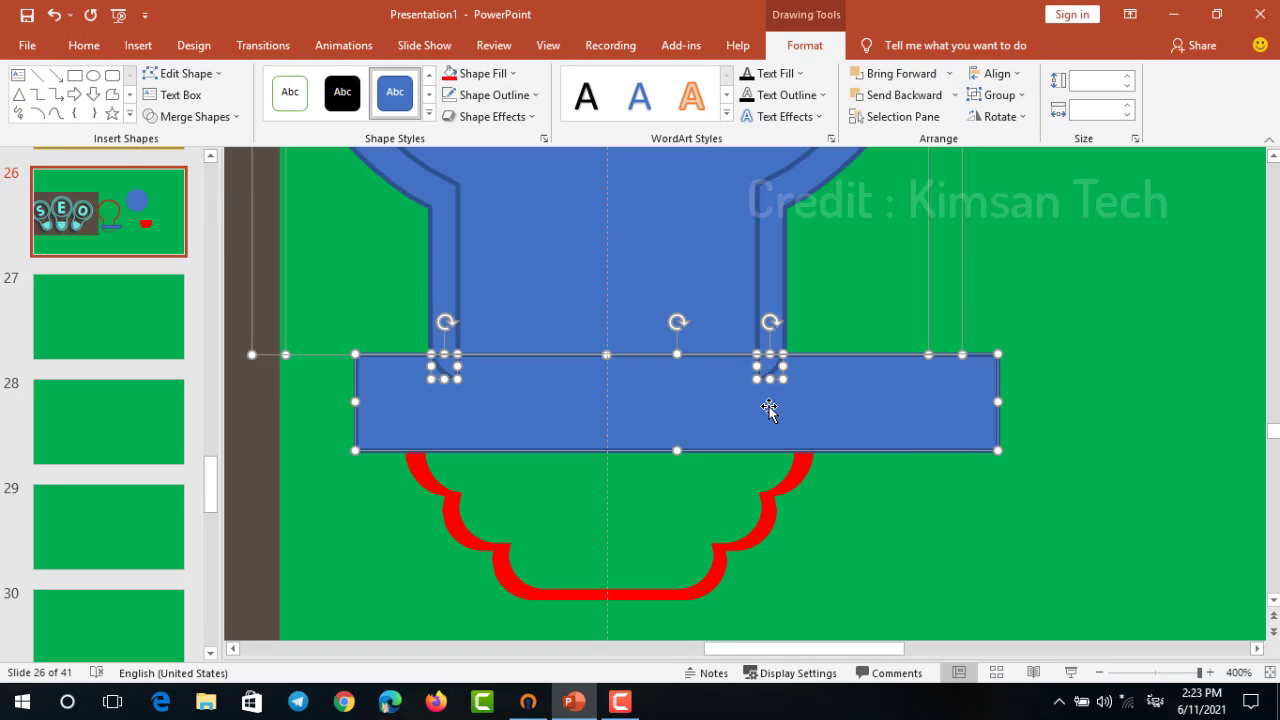
left_click(1058, 495)
Delete the rectangle and corner pieces, then fill the remaining neck outline red
left_click(949, 434)
key("Delete")
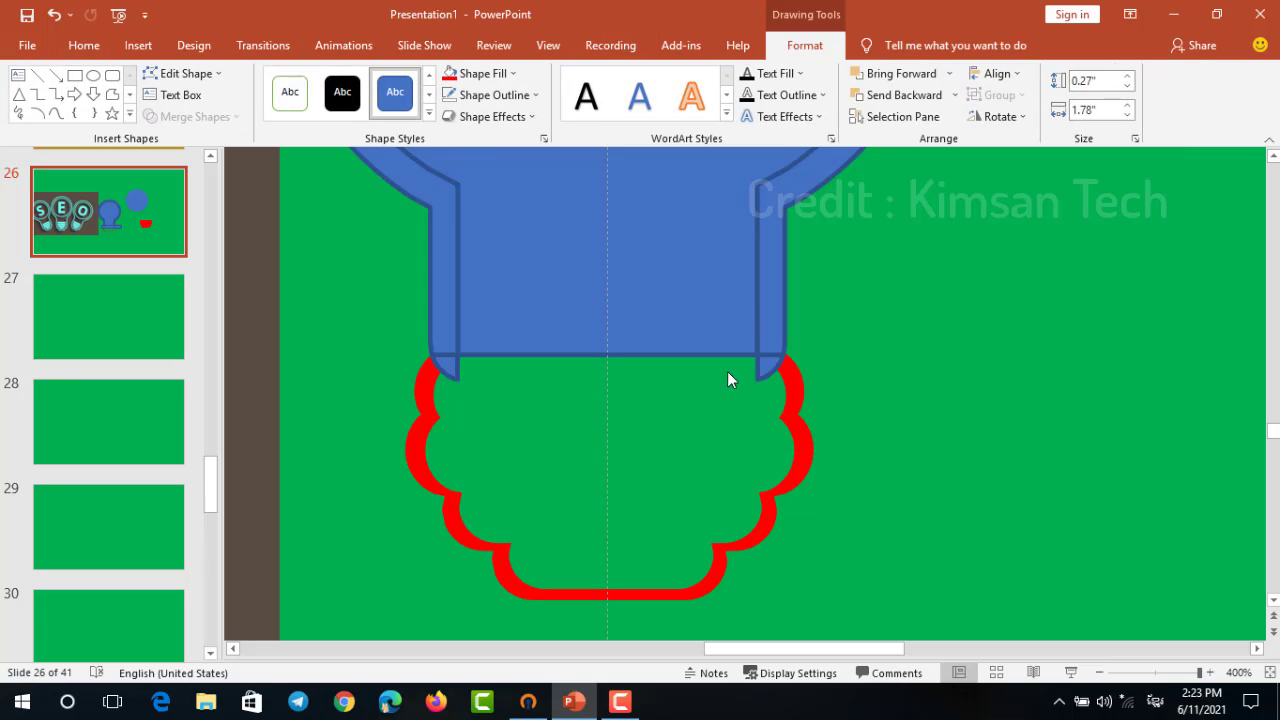
left_click(755, 367)
key("Delete")
left_click(444, 372)
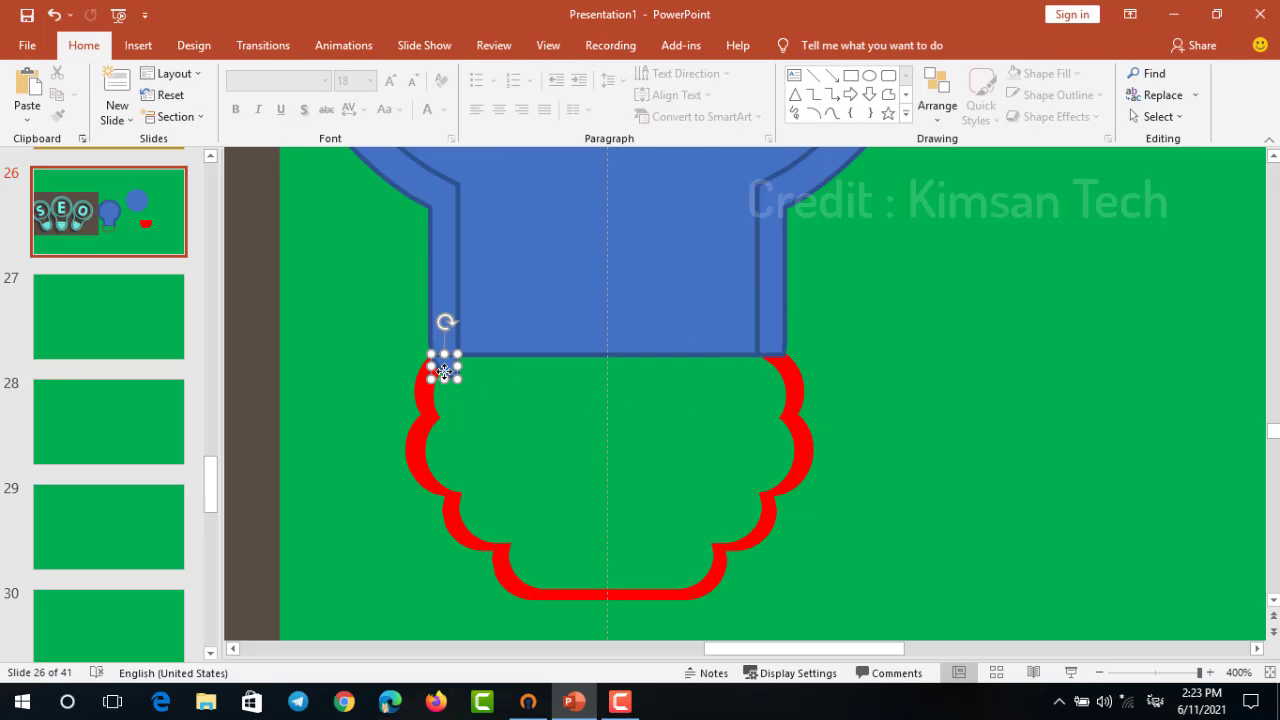
key("Delete")
left_click(553, 318)
key("Delete")
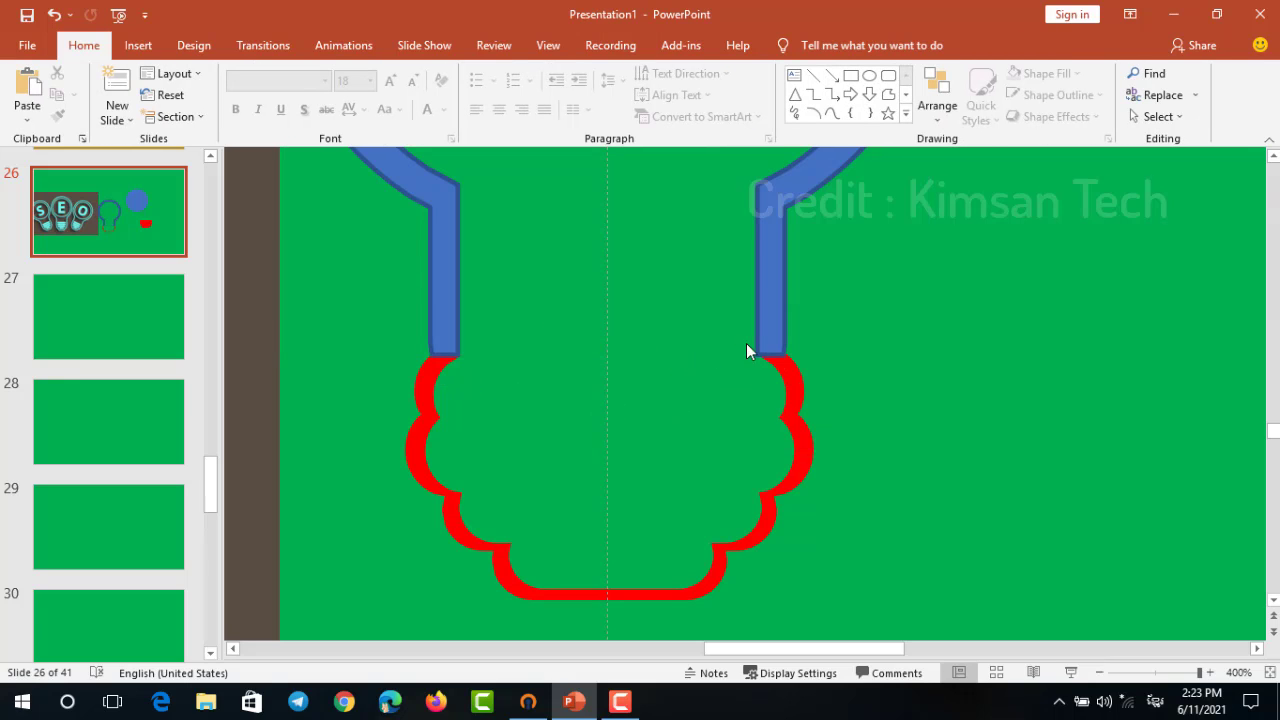
left_click(772, 333)
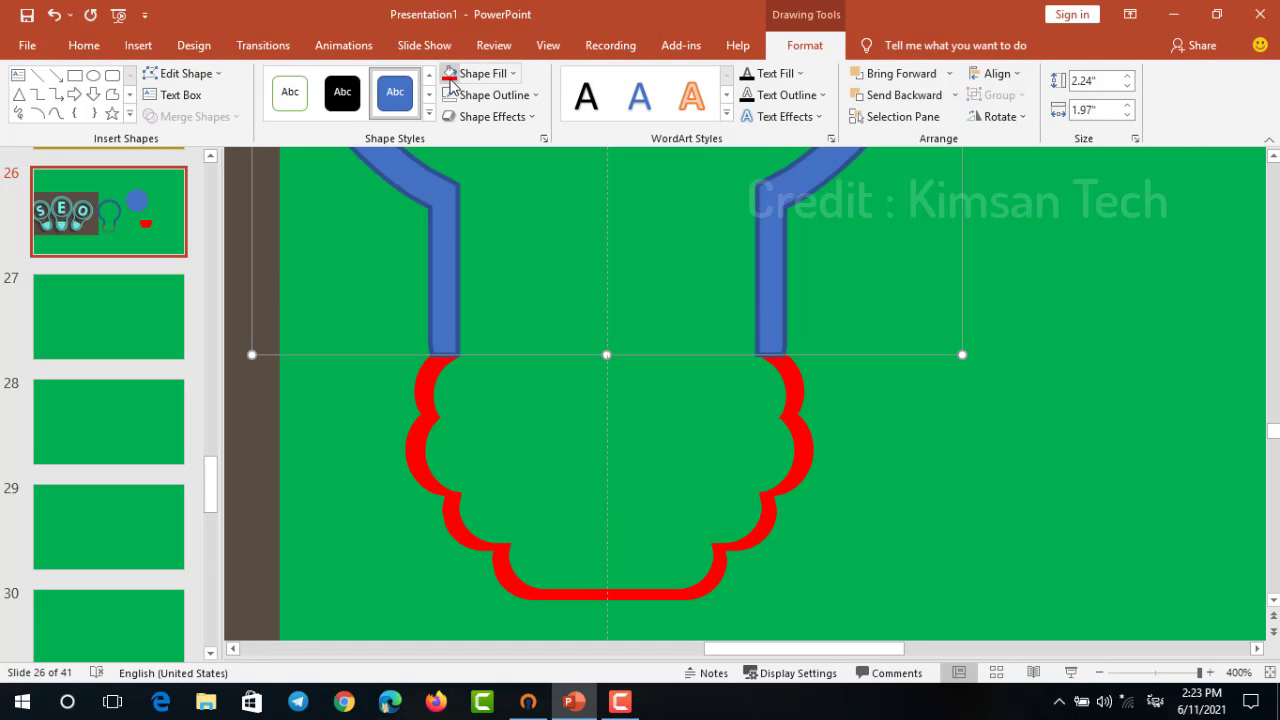
left_click(468, 75)
left_click(929, 418)
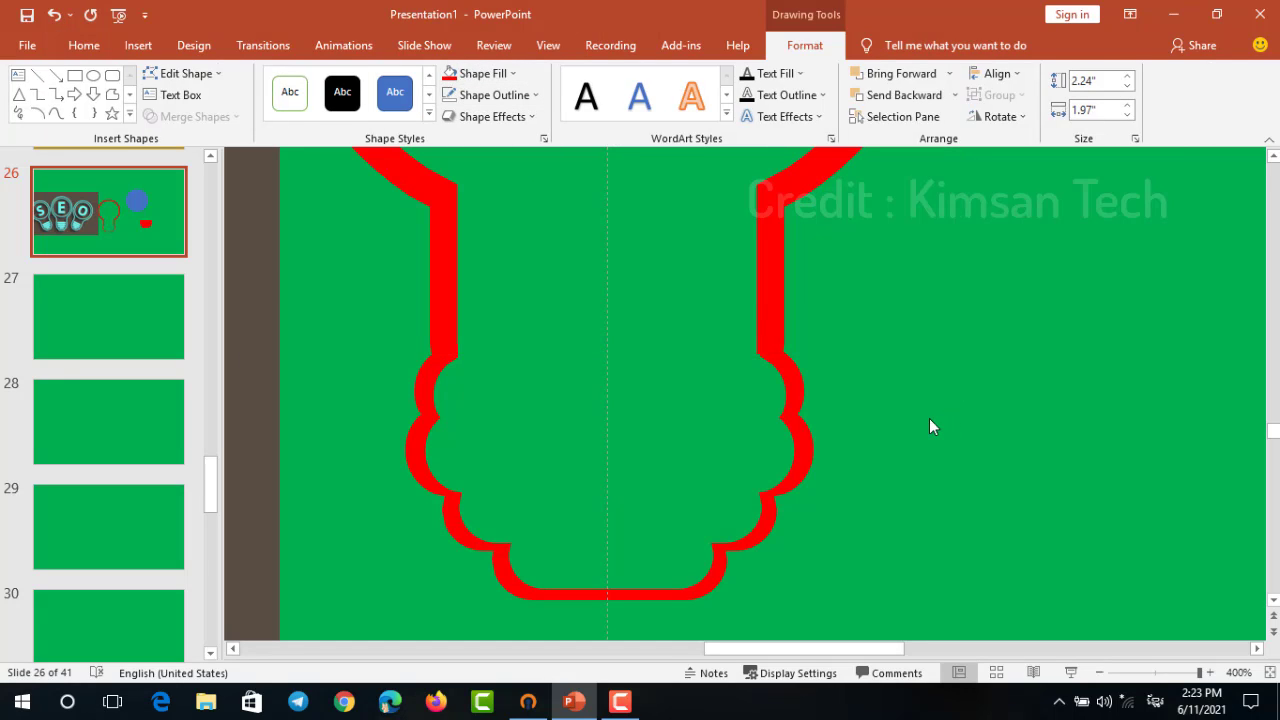
scroll(917, 420, "down", 10)
Union the bulb top and ribbed base into one 2.92" by 1.97" shape, shifted right and down
scroll(917, 413, "down", 2)
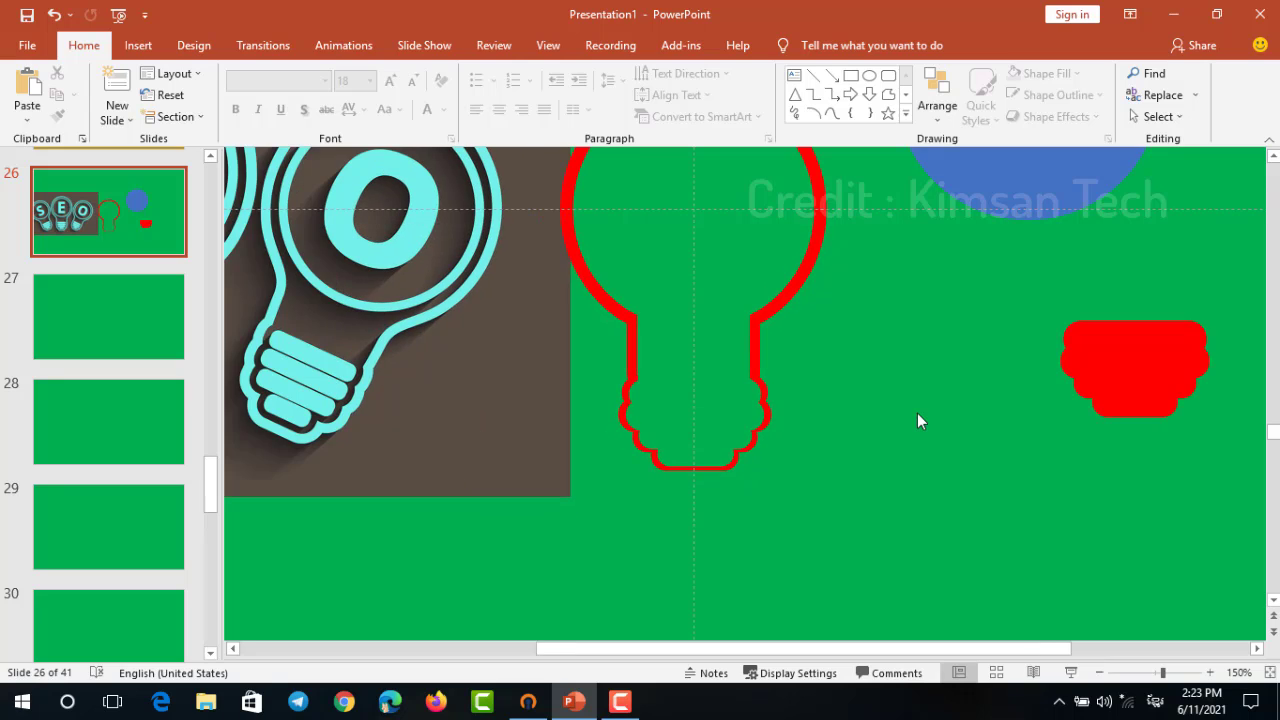
scroll(909, 403, "up", 1)
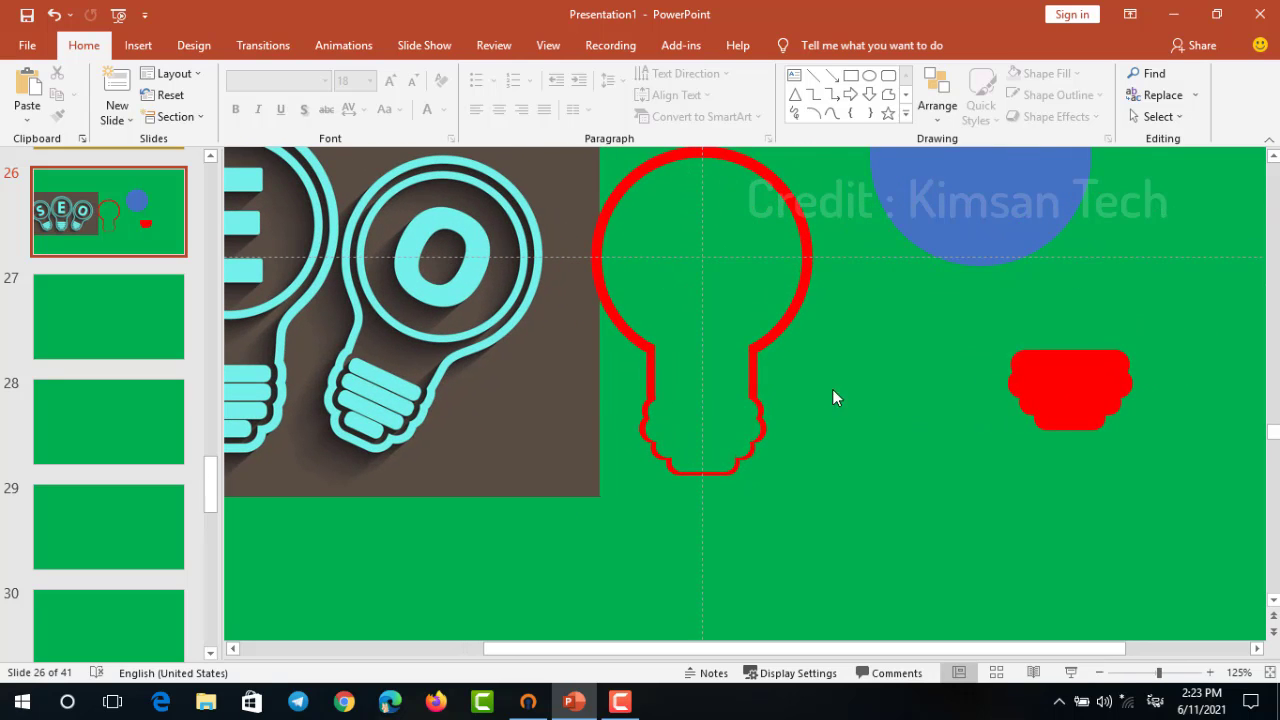
left_click(749, 366)
left_click(758, 418, "shift")
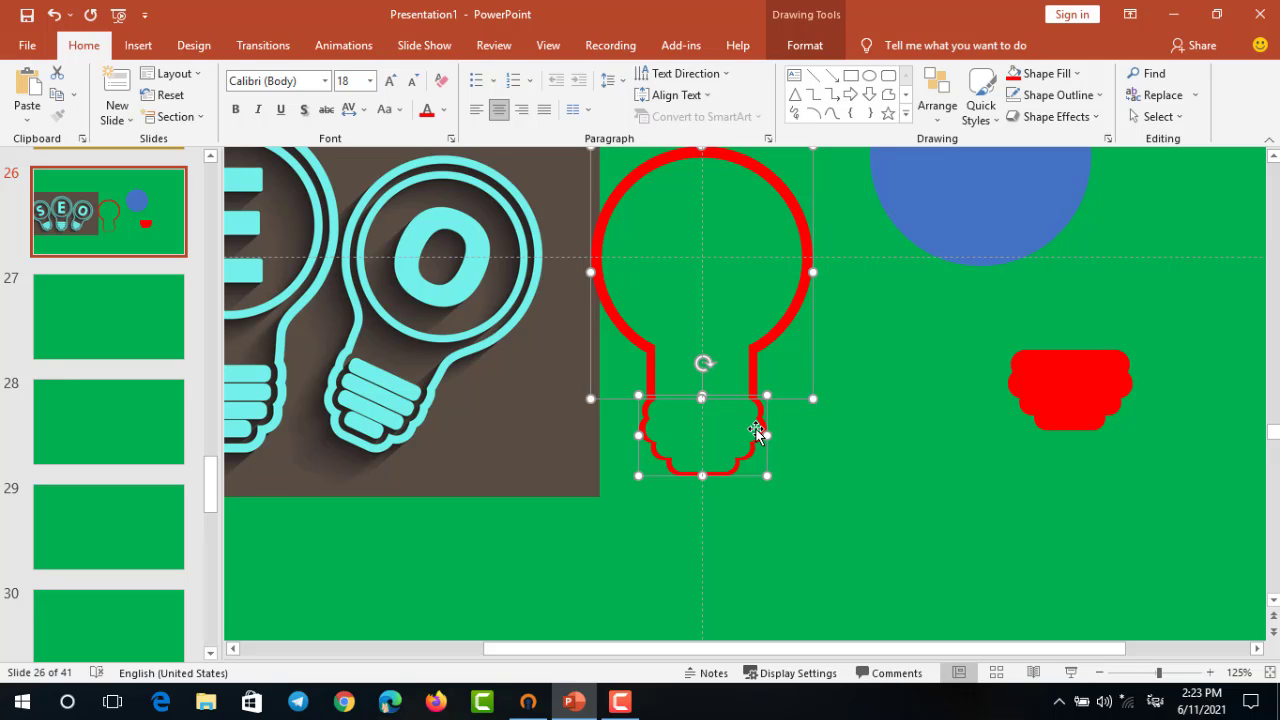
left_click(778, 55)
left_click(192, 116)
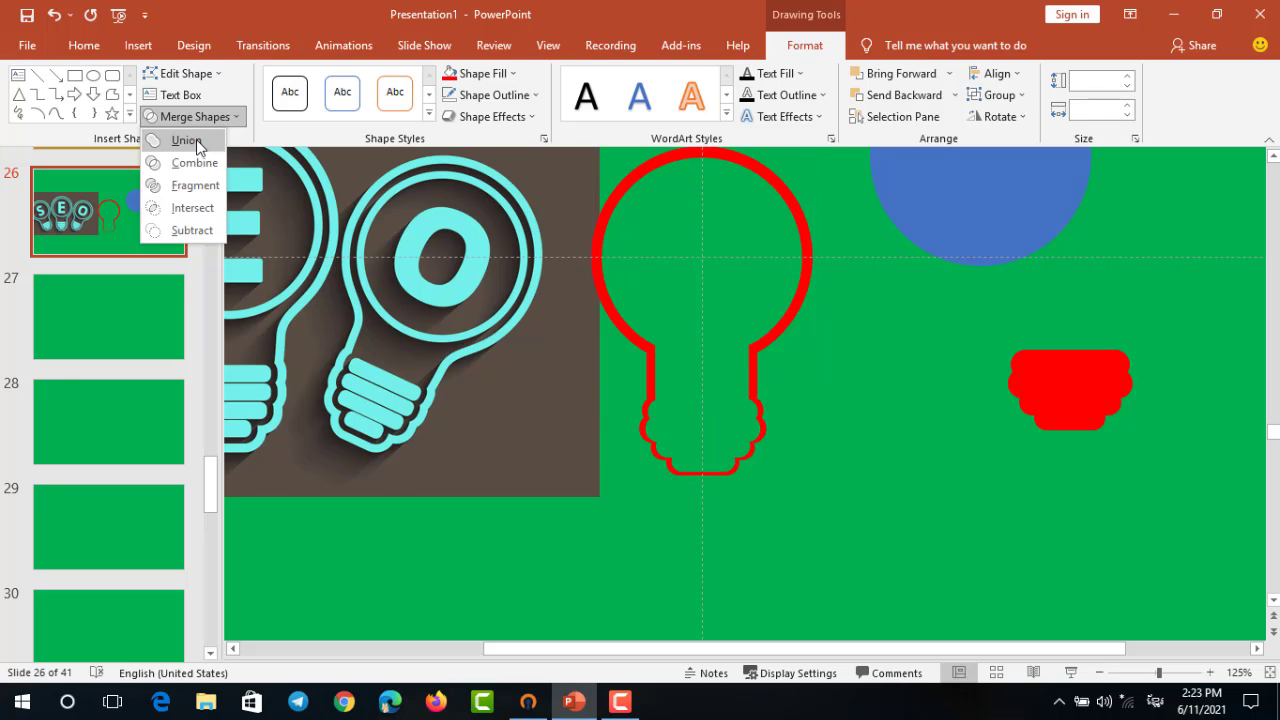
left_click(197, 142)
mouse_move(770, 346)
left_mouse_down()
mouse_move(832, 403)
mouse_move(809, 382)
left_mouse_up()
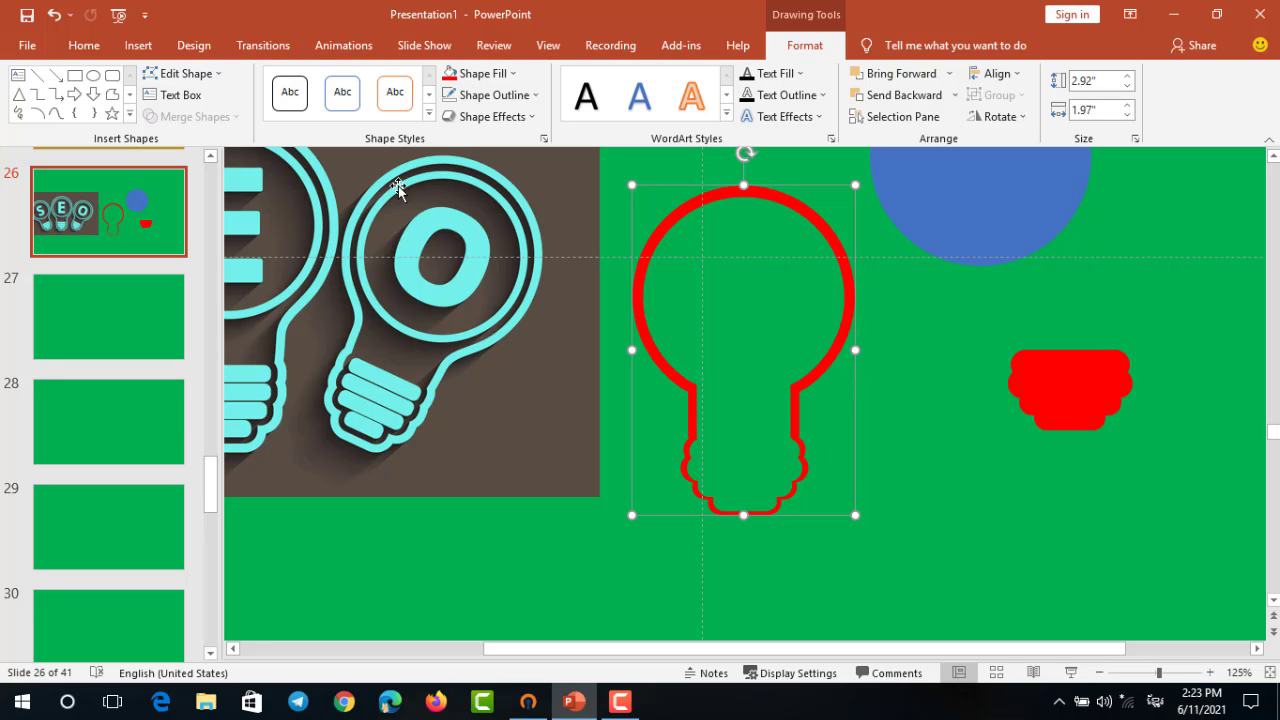
Fill the bulb outline with the aqua sampled by eyedropper from the reference bulbs
left_click(512, 74)
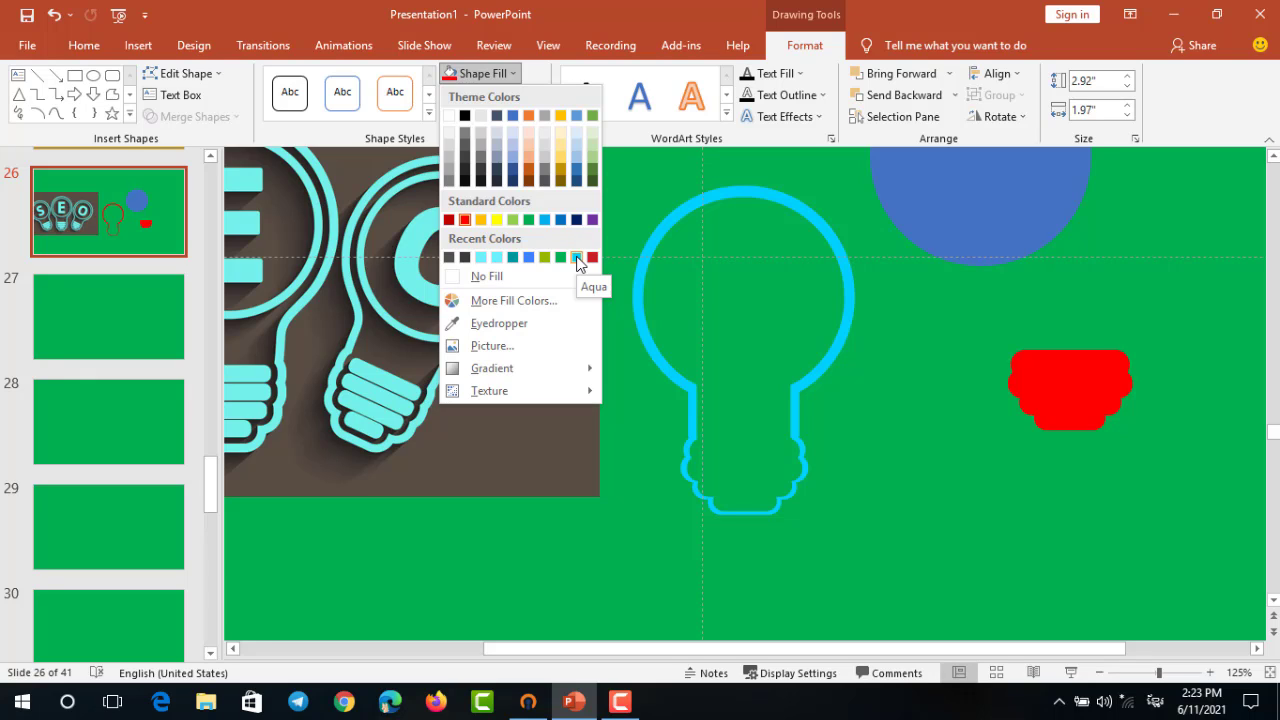
left_click(499, 323)
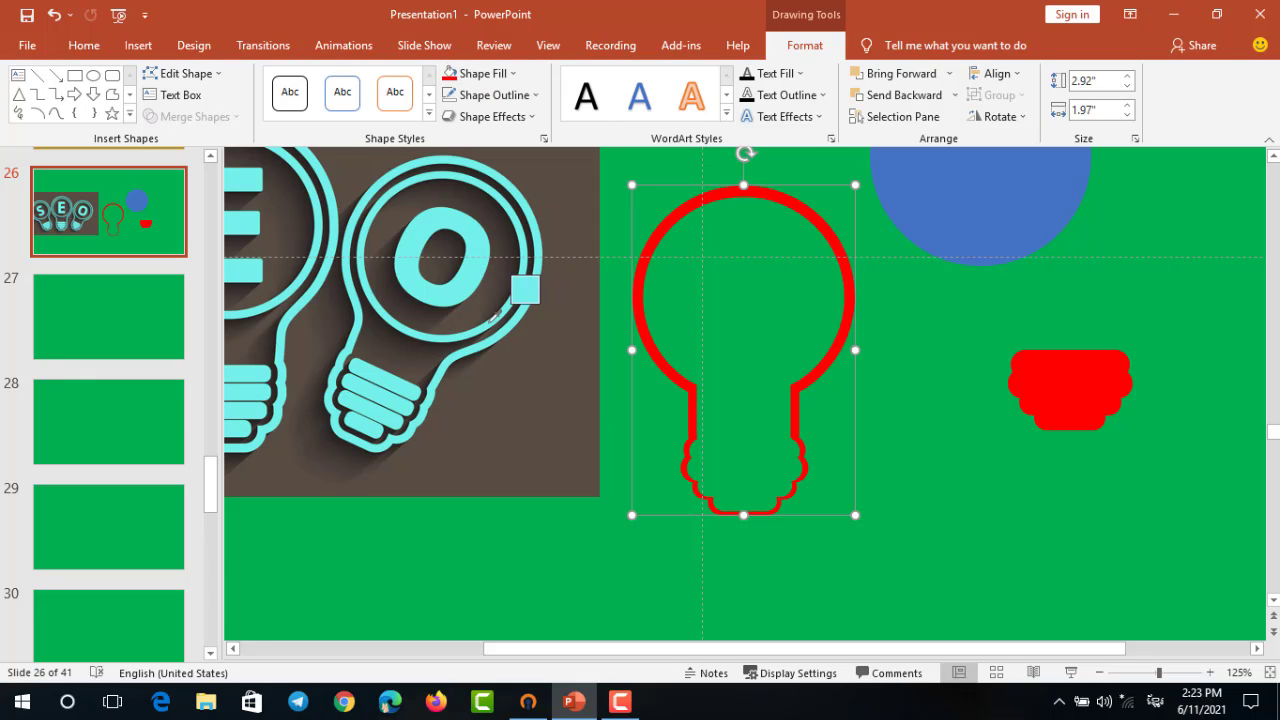
left_click(454, 294)
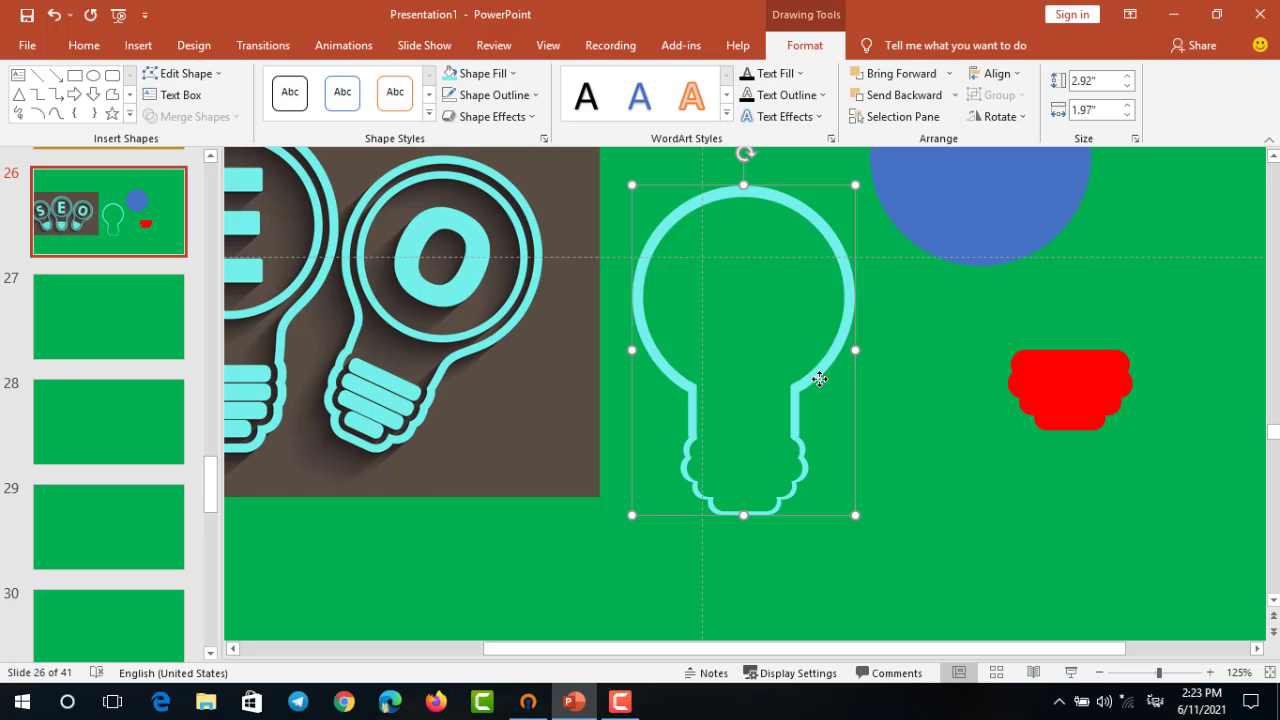
left_click(519, 74)
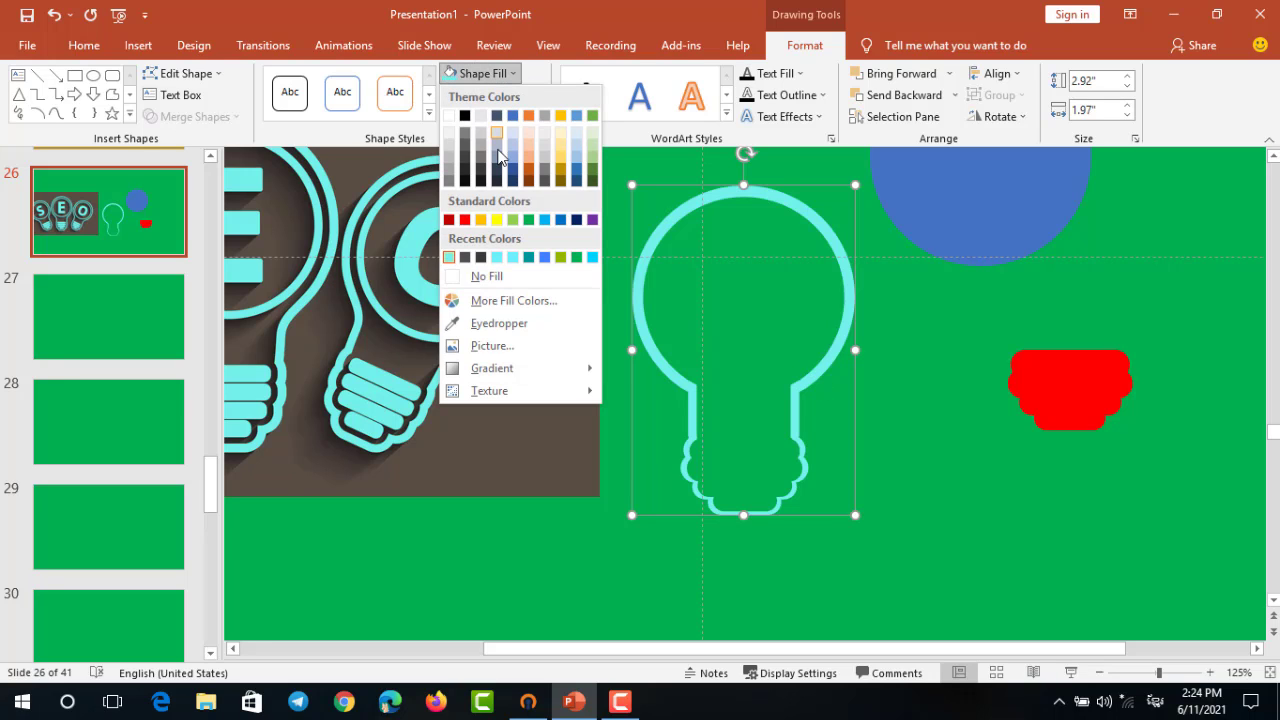
key("Escape")
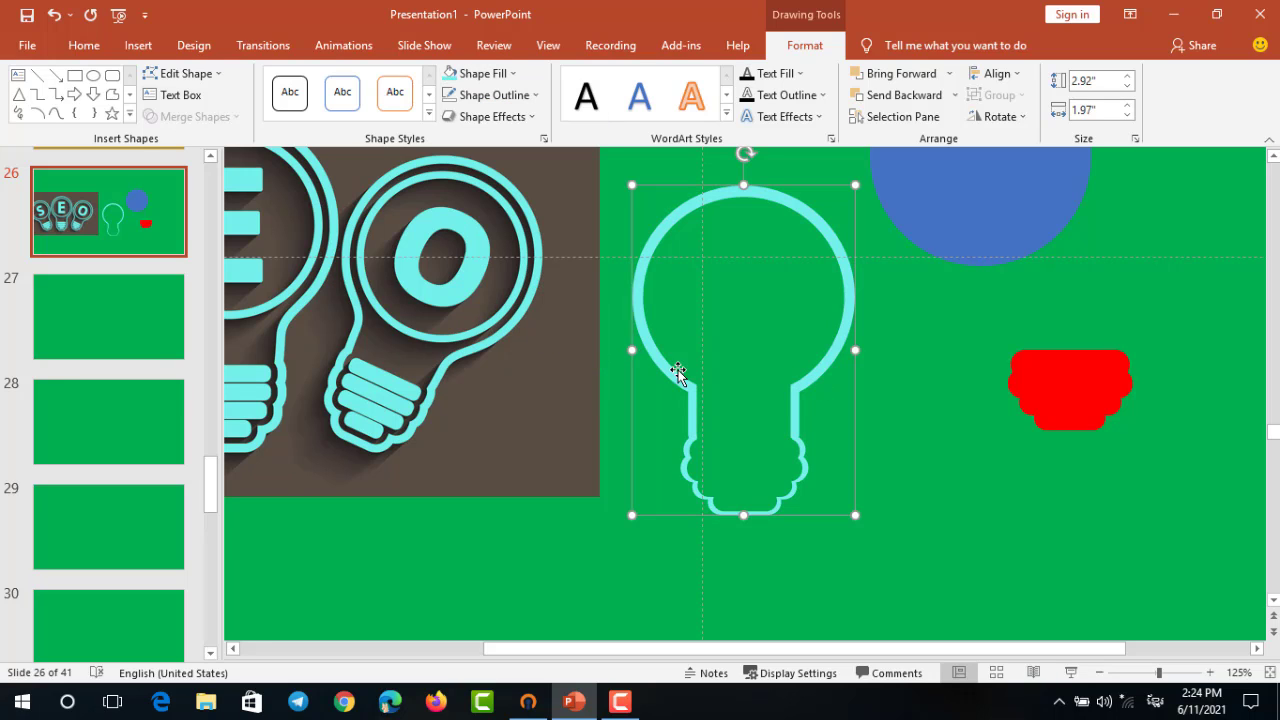
left_click(911, 440)
Drag the blue circle down to overlap the bulb outline's head
scroll(906, 433, "up", 2)
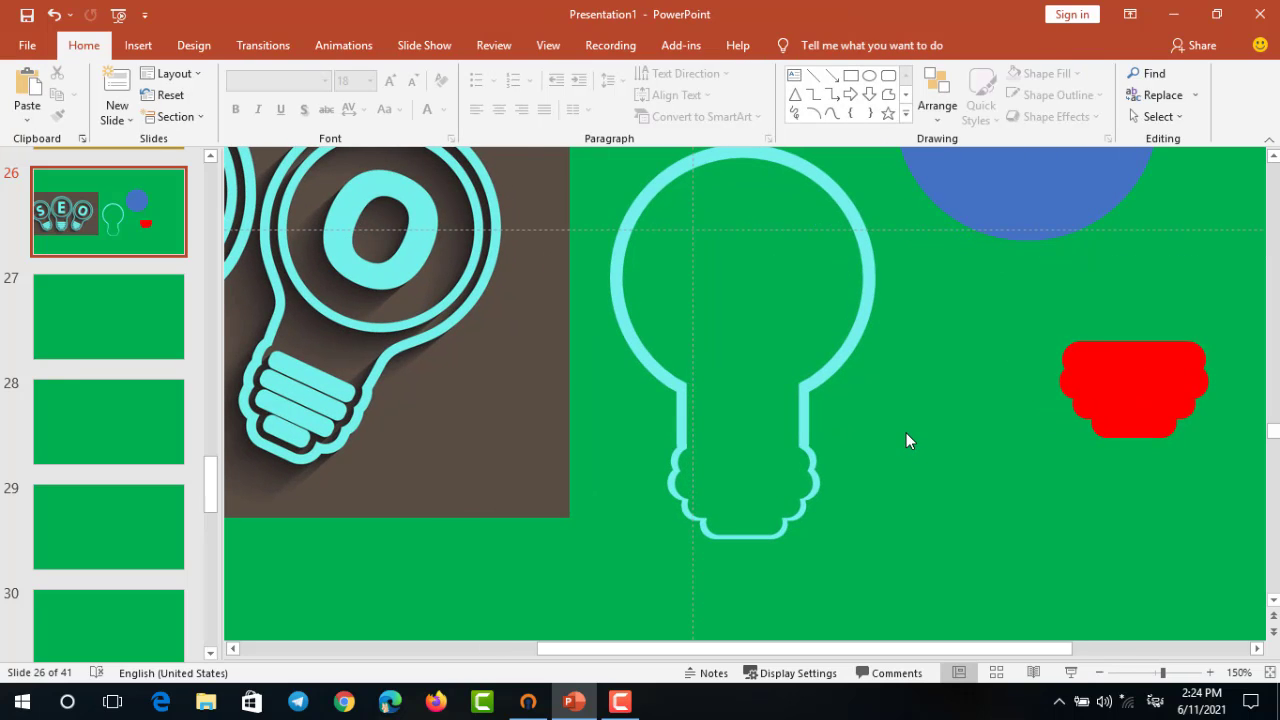
scroll(906, 433, "down", 2)
scroll(915, 363, "down", 2)
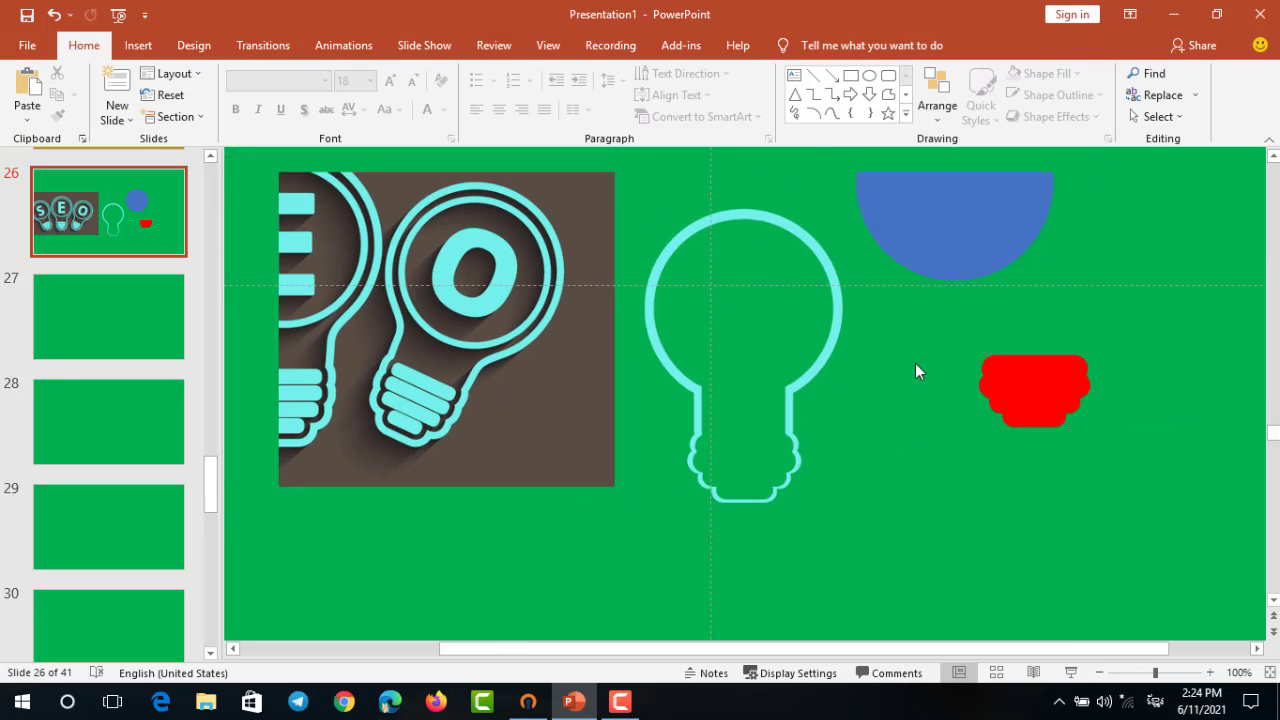
scroll(915, 363, "down", 1)
mouse_move(951, 226)
left_mouse_down()
mouse_move(952, 255)
mouse_move(808, 256)
mouse_move(856, 246)
left_mouse_up()
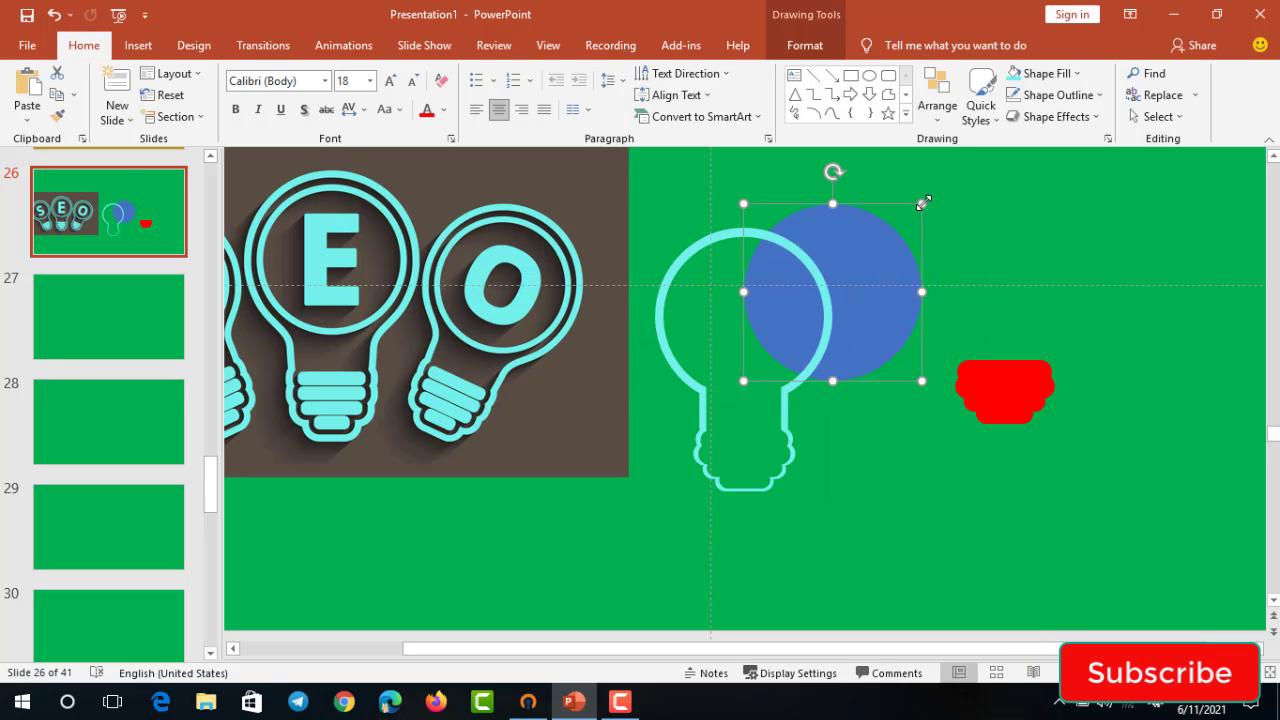
Shrink the blue circle and move the bulb outline over it
left_click_drag(923, 203, 780, 273)
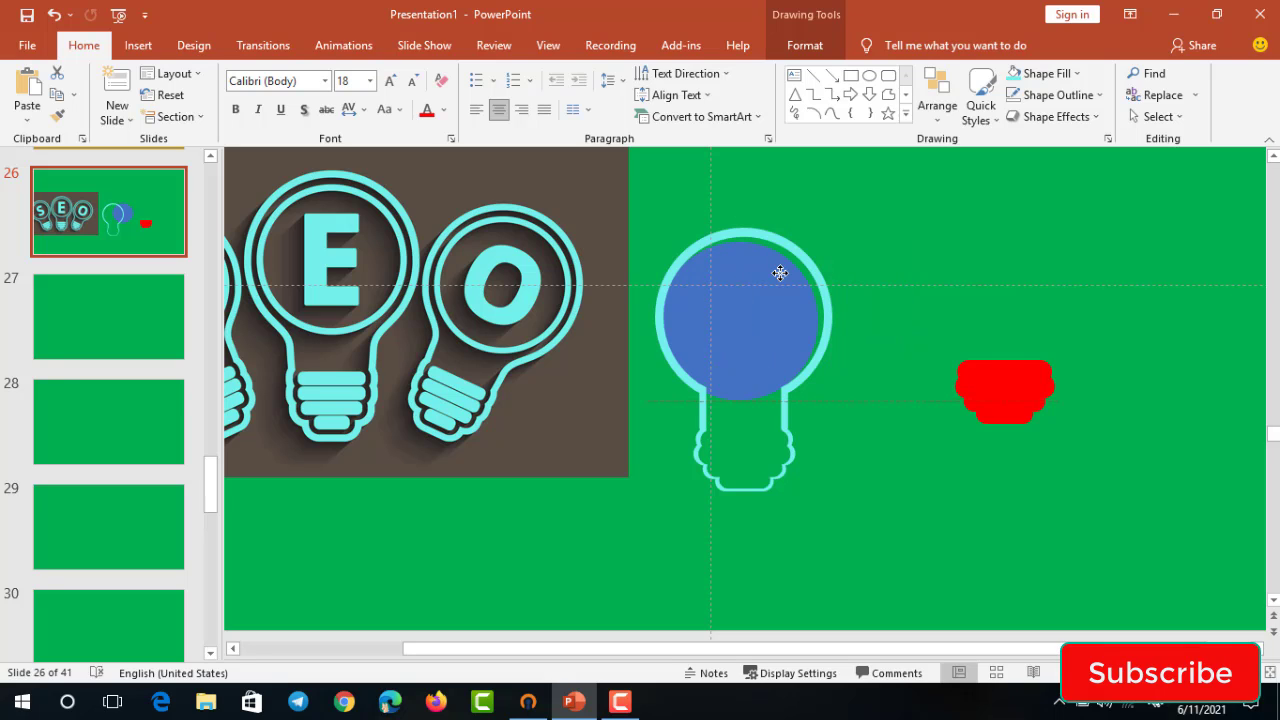
mouse_move(851, 239)
left_mouse_down()
mouse_move(868, 236)
mouse_move(863, 226)
mouse_move(783, 263)
left_mouse_up()
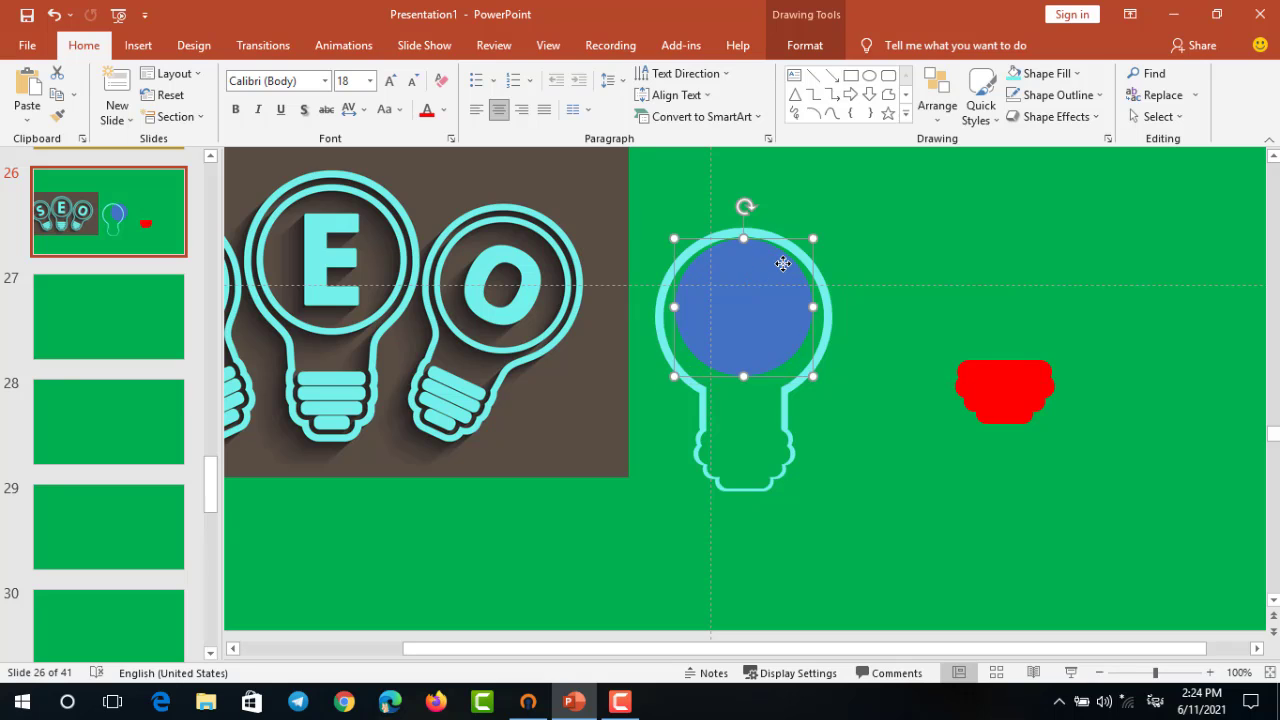
scroll(783, 263, "up", 5, "ctrl")
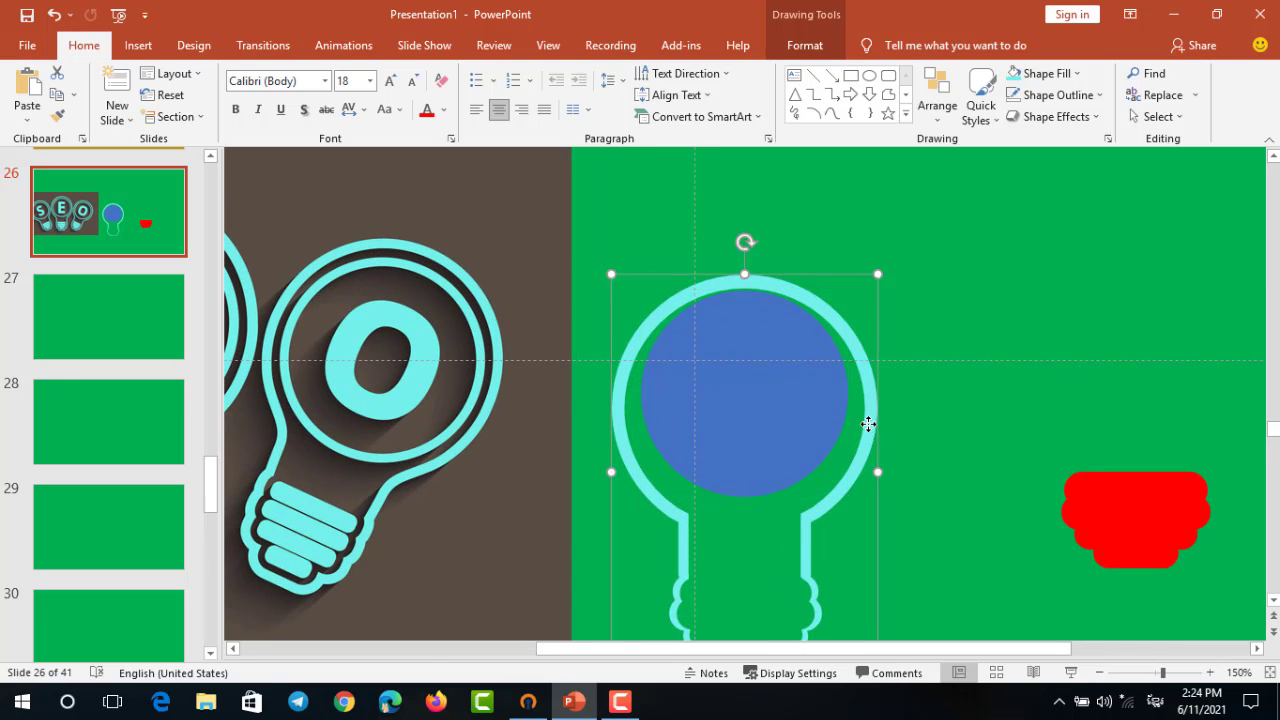
left_click_drag(871, 427, 824, 363)
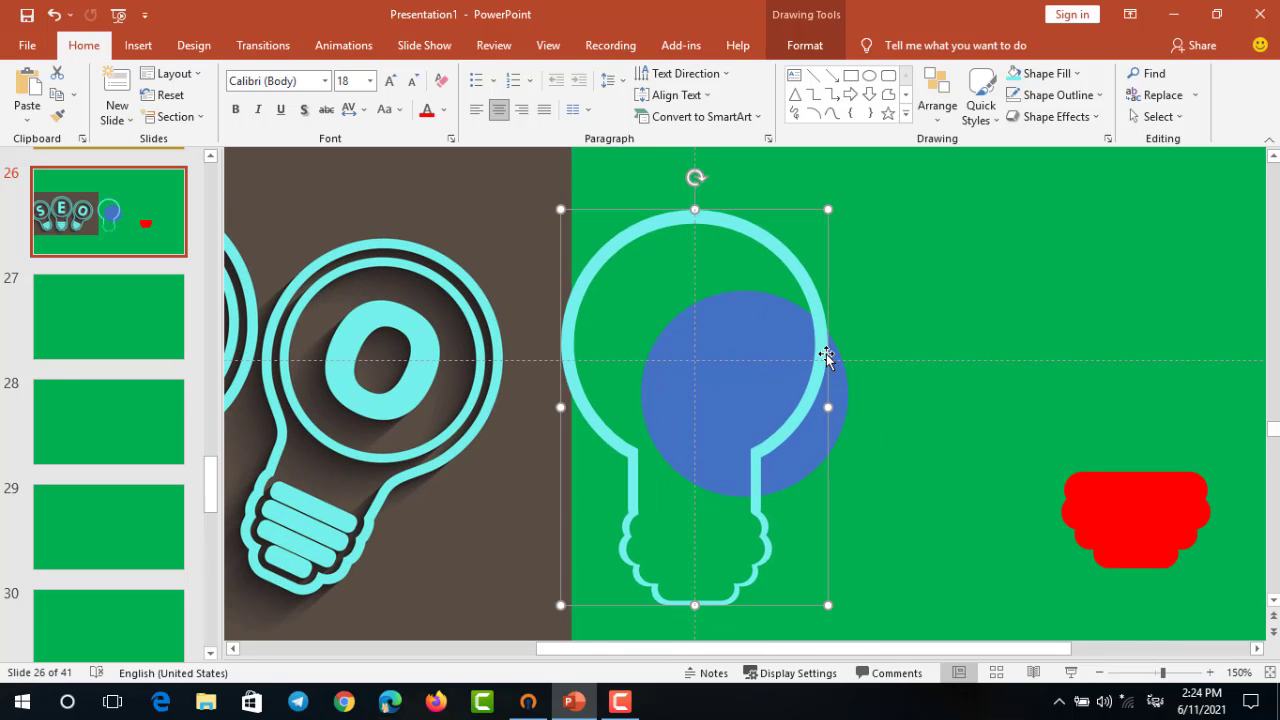
left_click_drag(818, 330, 818, 340)
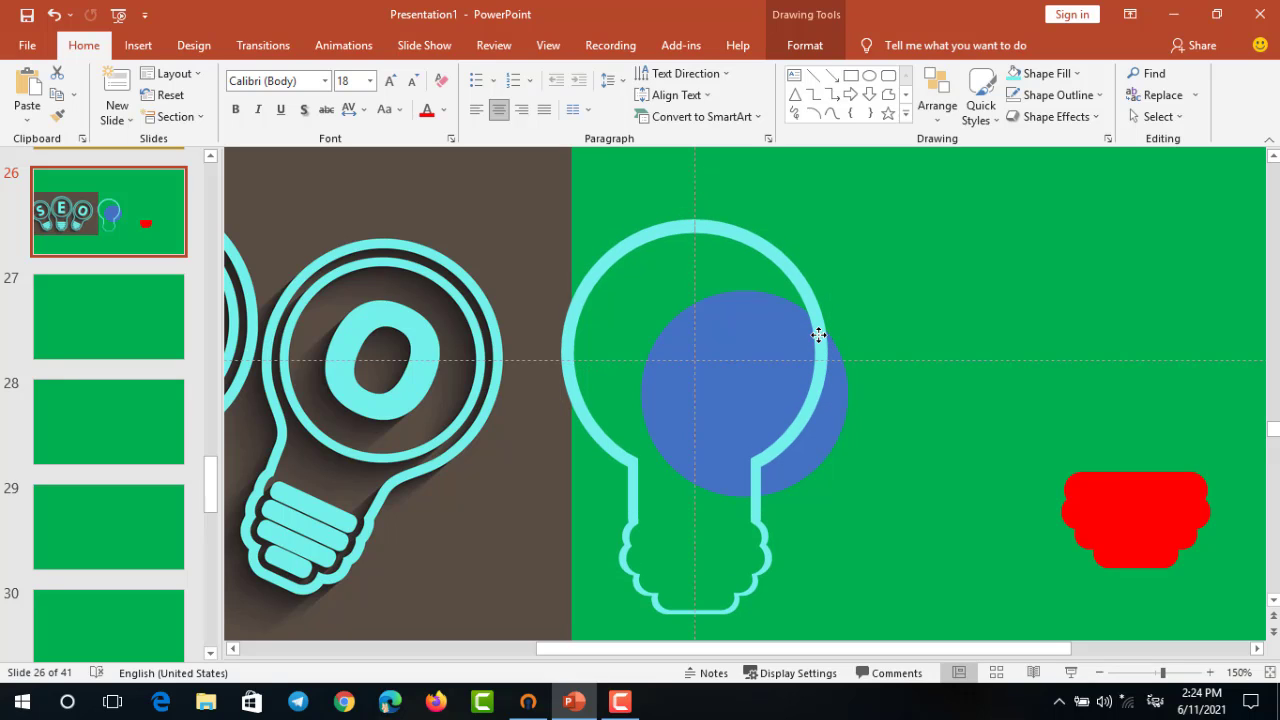
Resize and nudge the blue circle until it sits centred in the bulb's round head
left_click(846, 410)
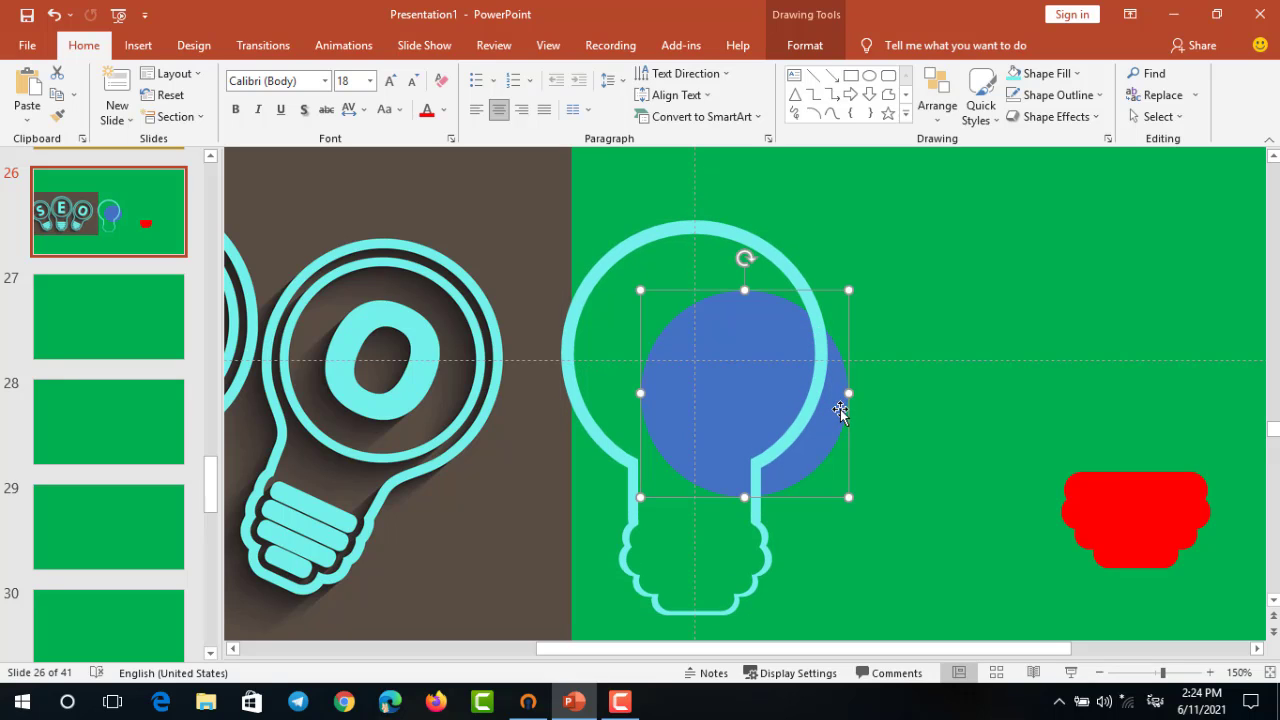
left_click_drag(840, 410, 793, 366)
left_click_drag(800, 248, 806, 248)
left_click_drag(748, 317, 744, 320)
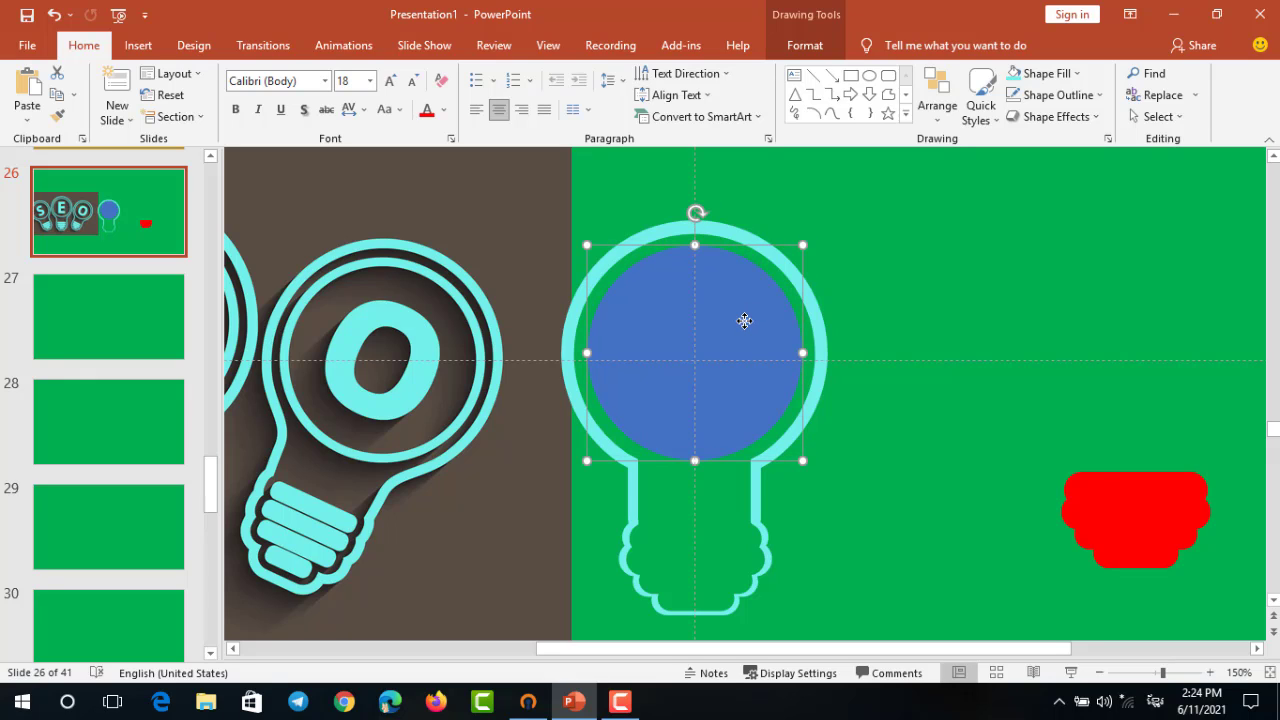
key("ctrl+Down")
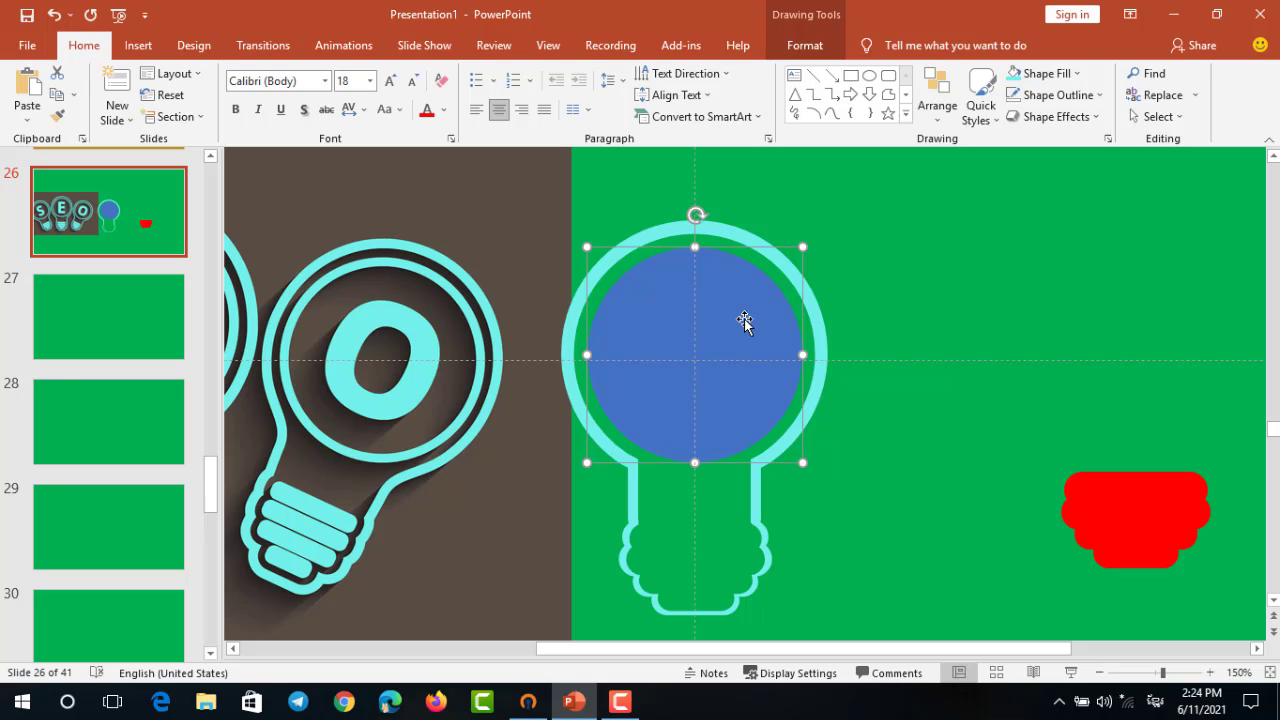
left_click(906, 311)
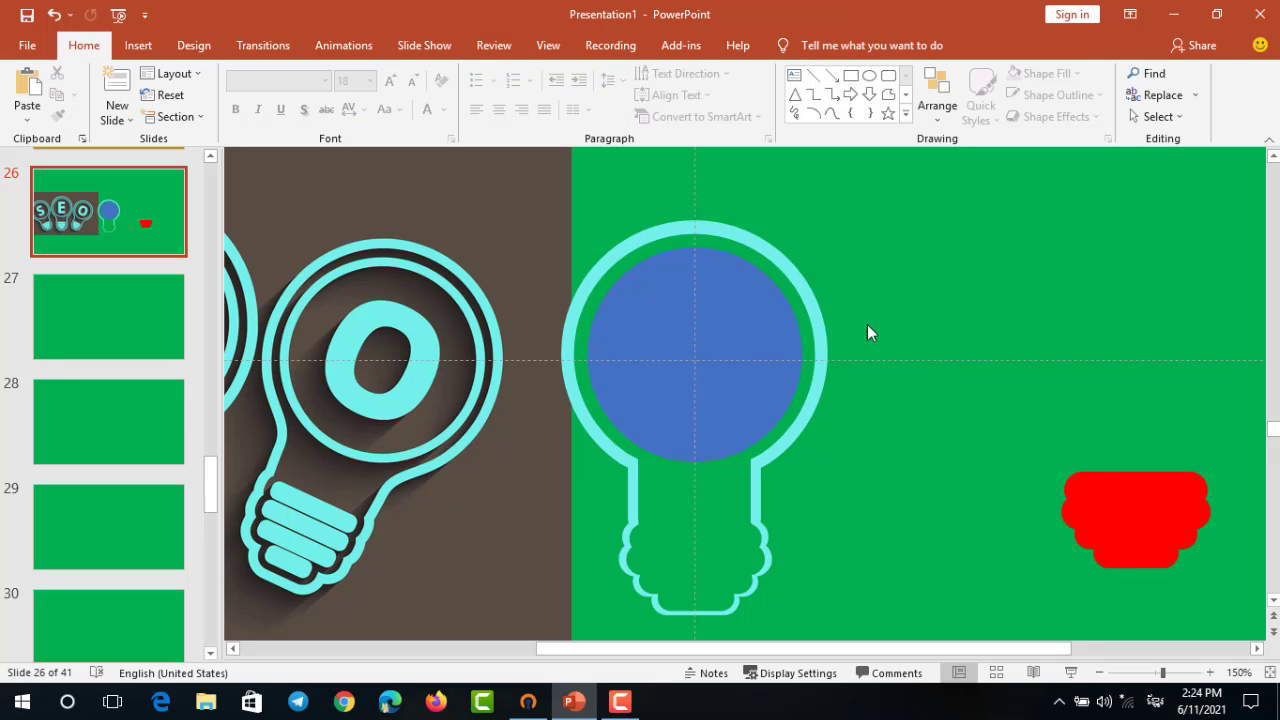
Remove the blue circle's fill and make its outline 6 pt thick
left_click(743, 321)
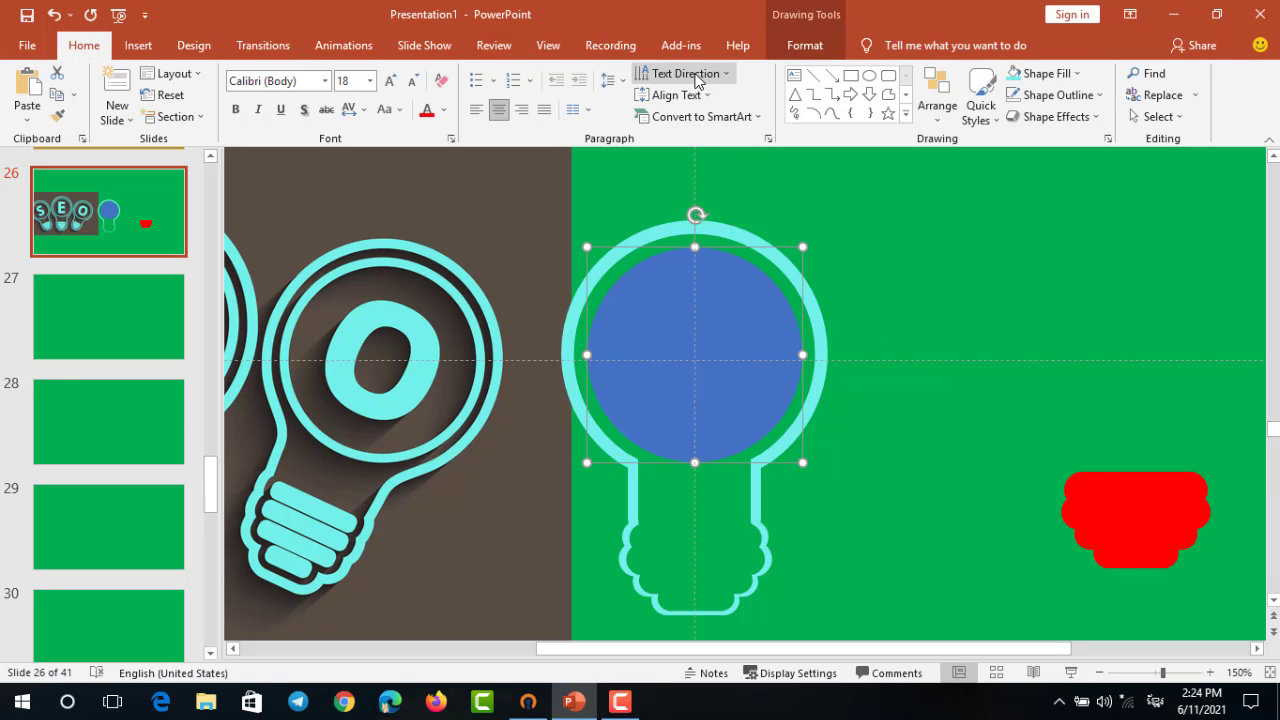
left_click(792, 53)
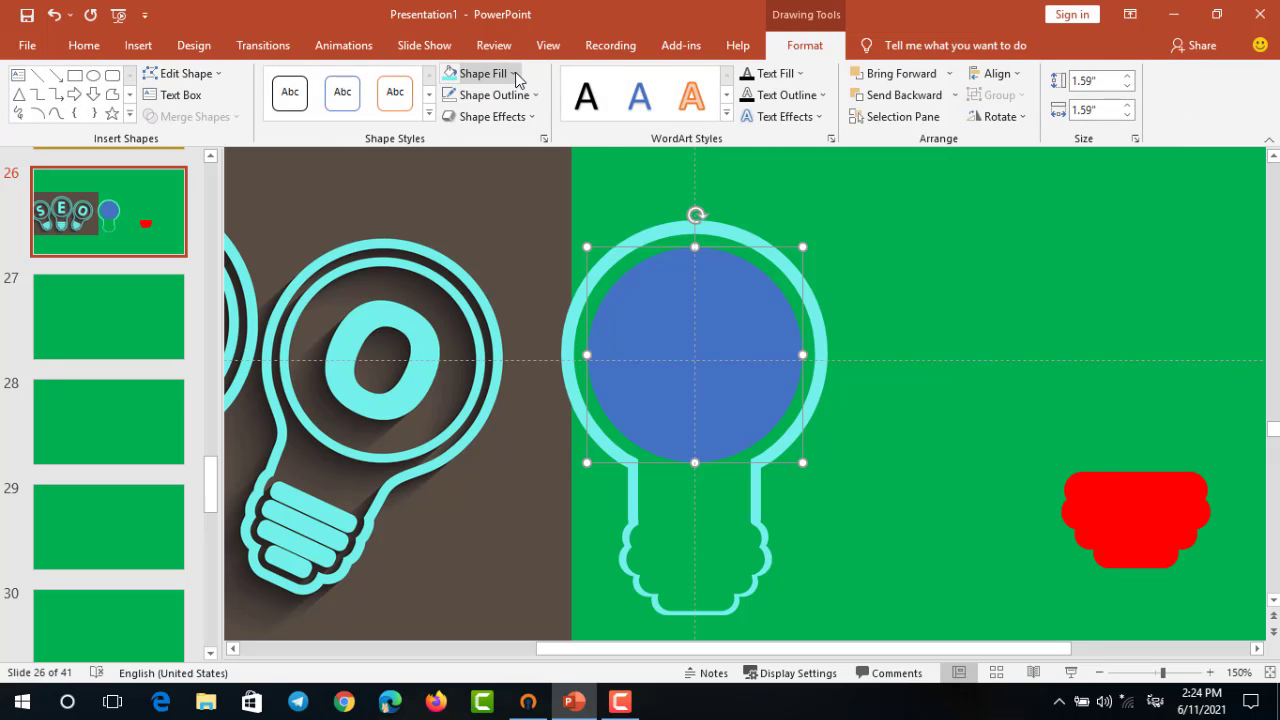
left_click(510, 76)
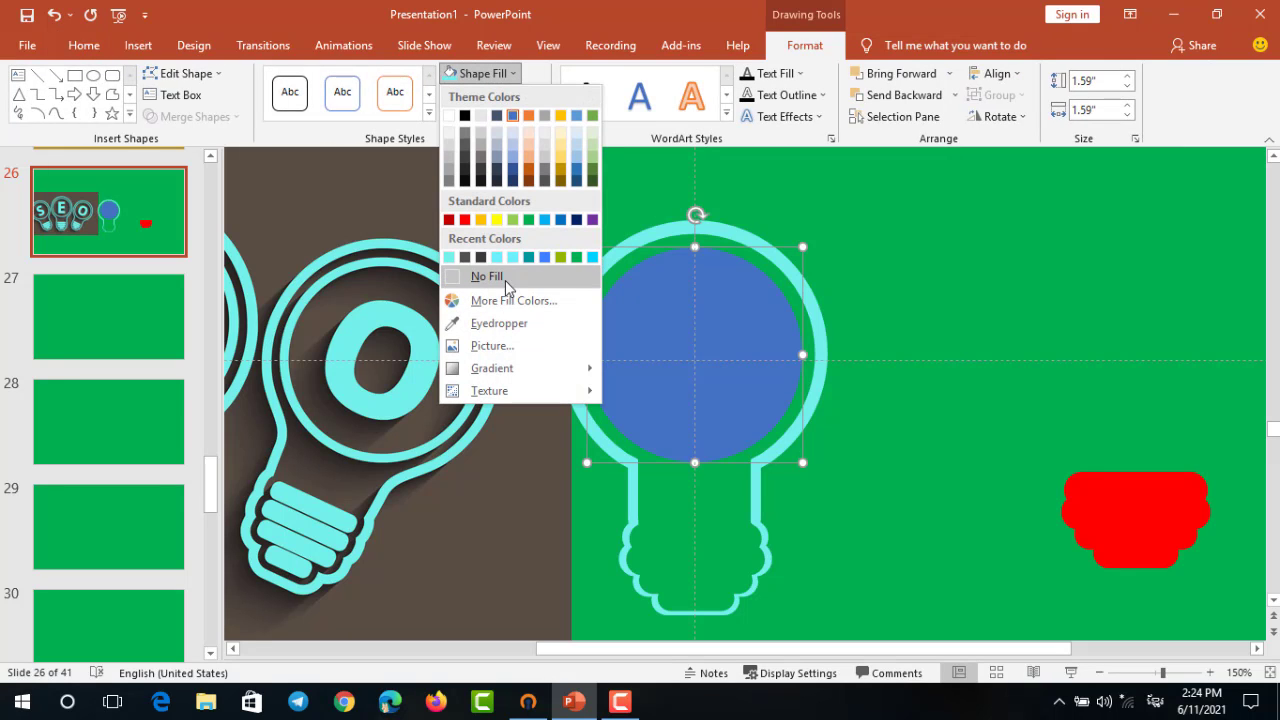
left_click(505, 279)
left_click(537, 95)
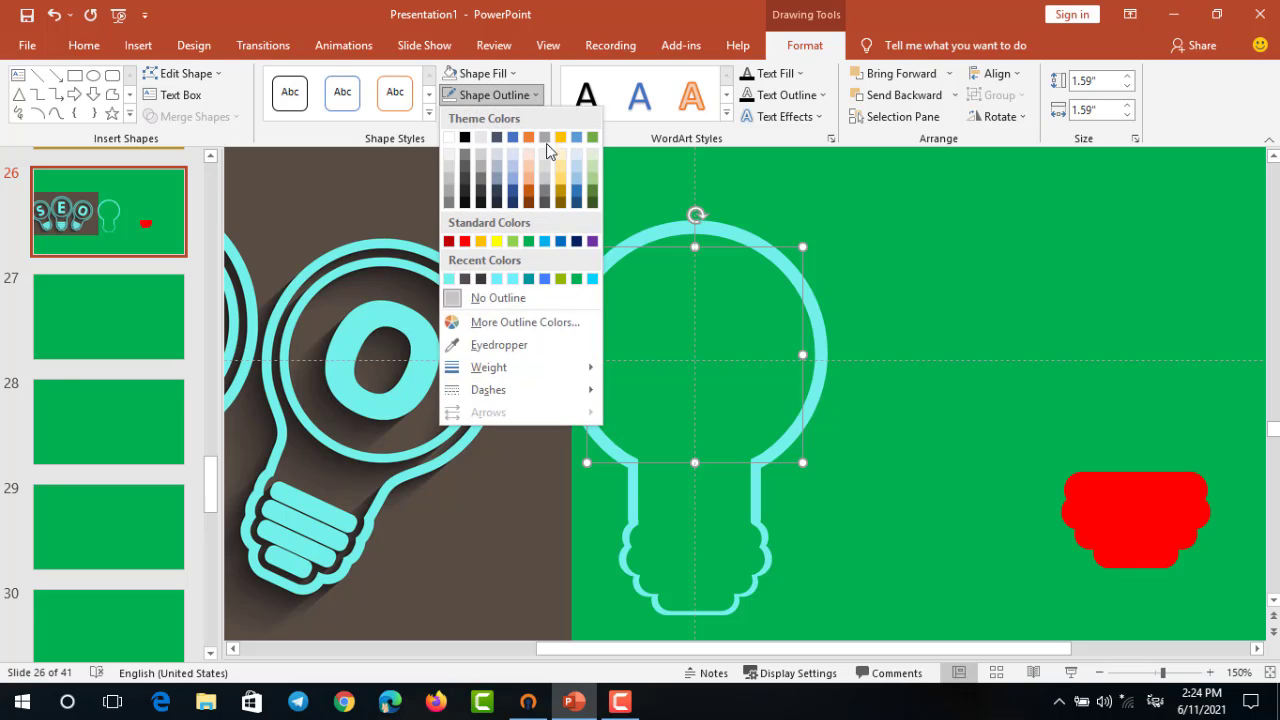
mouse_move(555, 367)
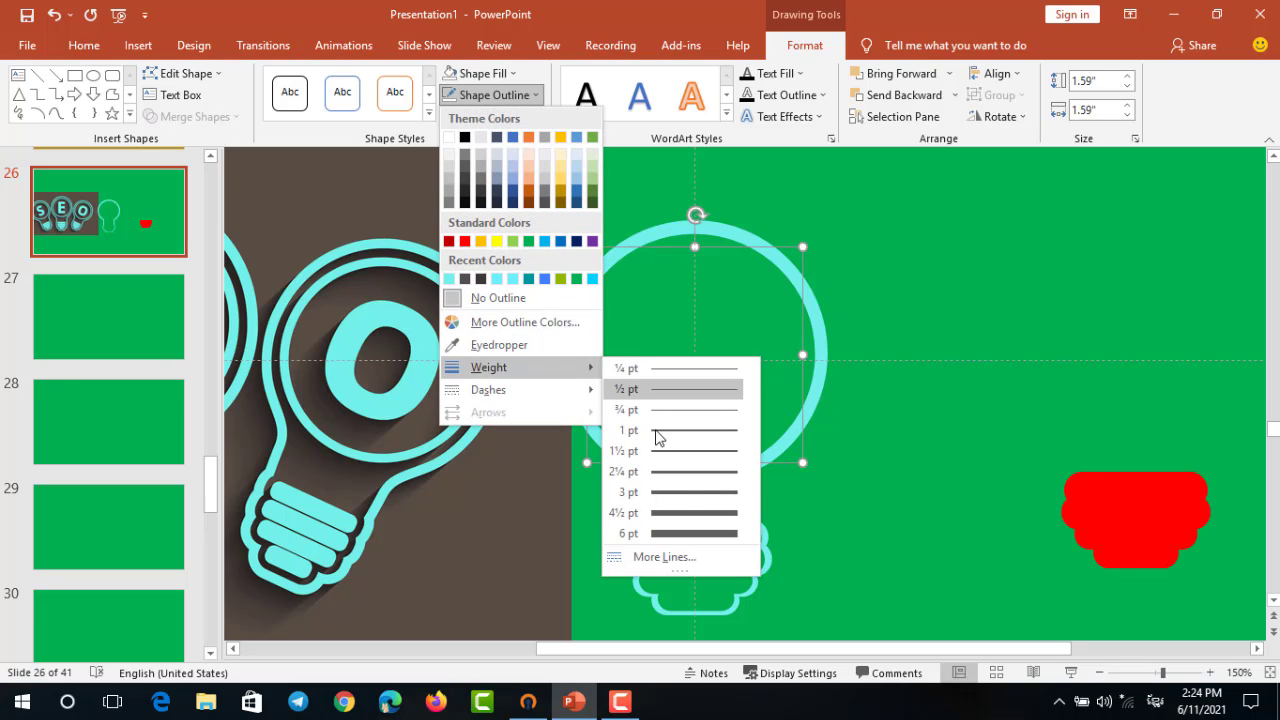
left_click(686, 533)
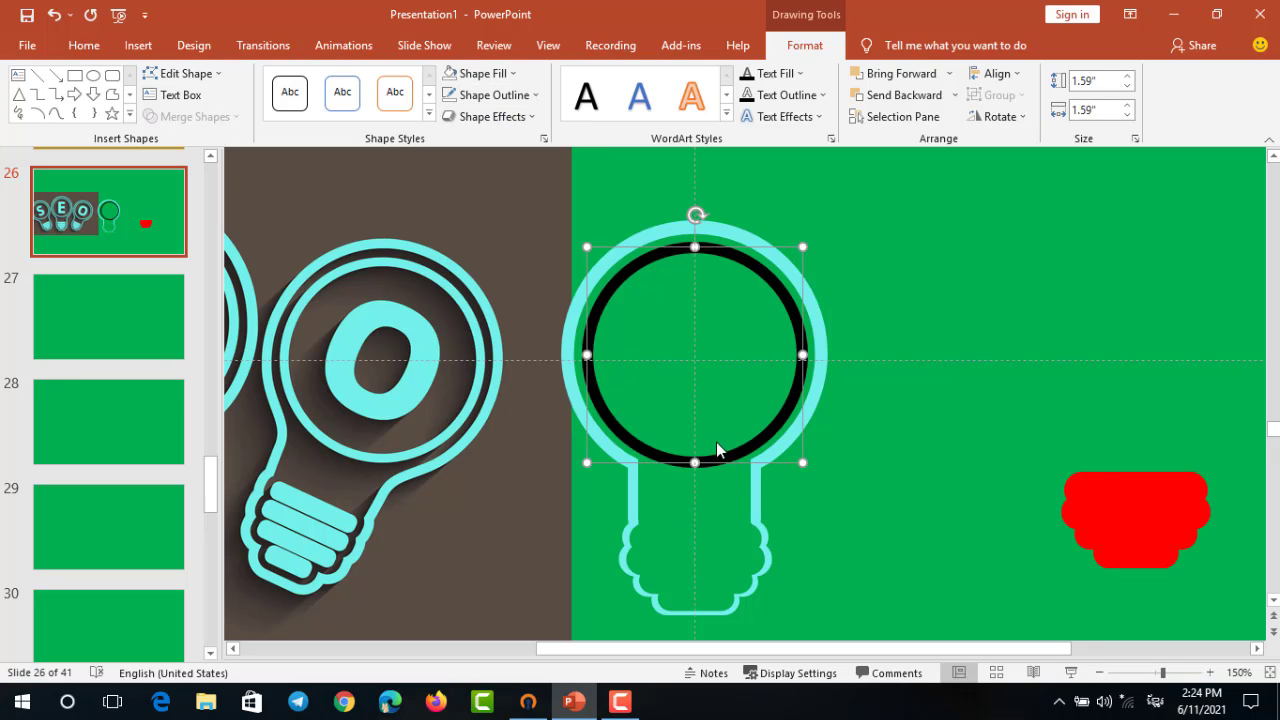
Colour the circle's outline aqua and leave the ring with no fill
left_click(512, 73)
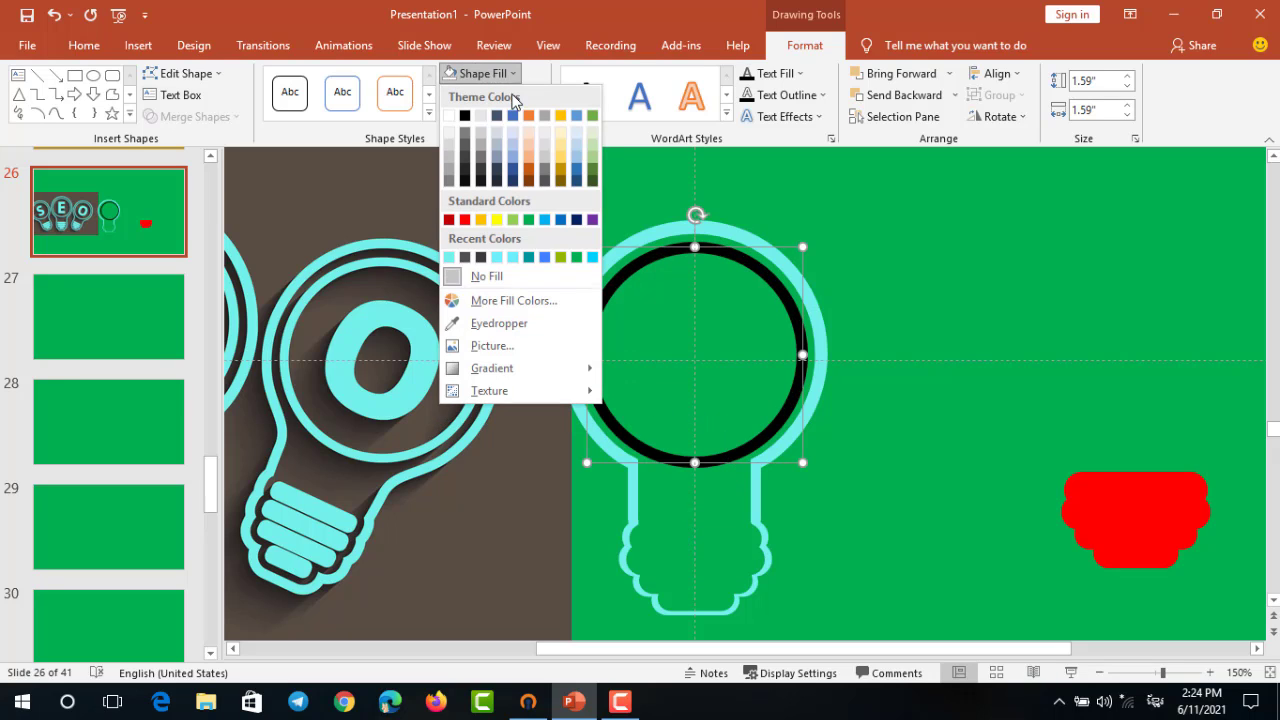
left_click(451, 259)
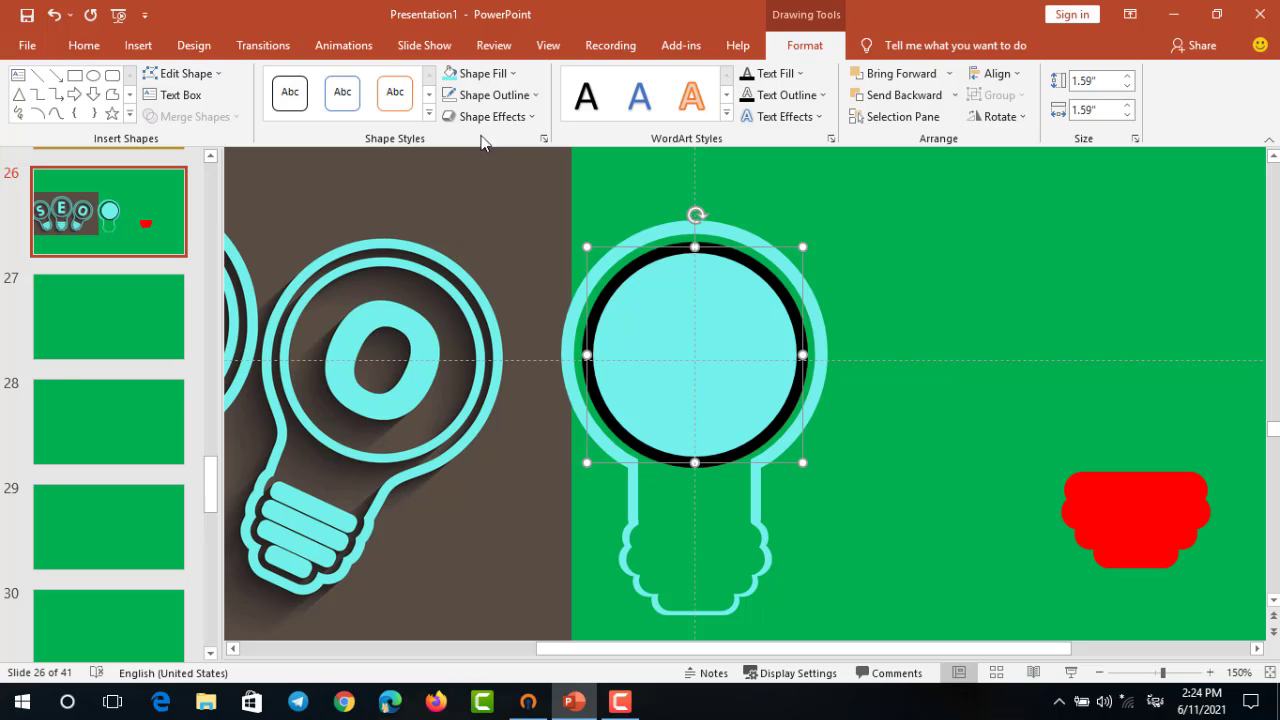
left_click(512, 73)
left_click(468, 274)
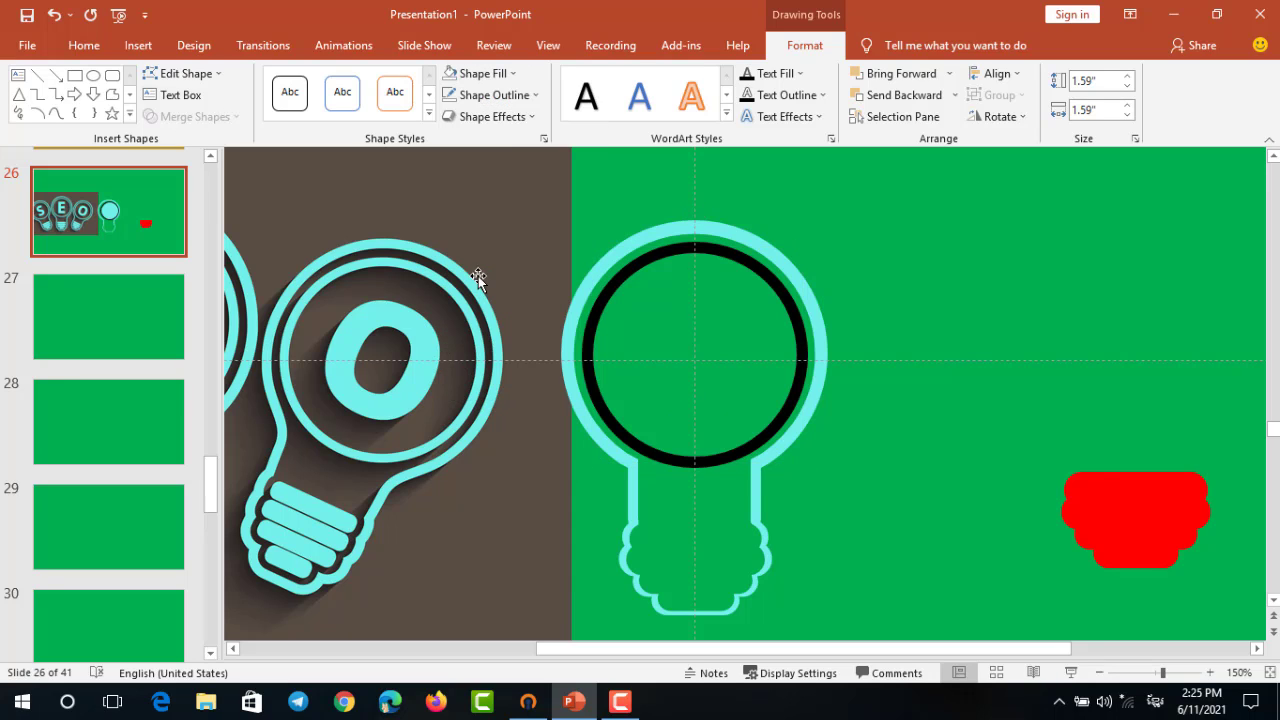
left_click(537, 96)
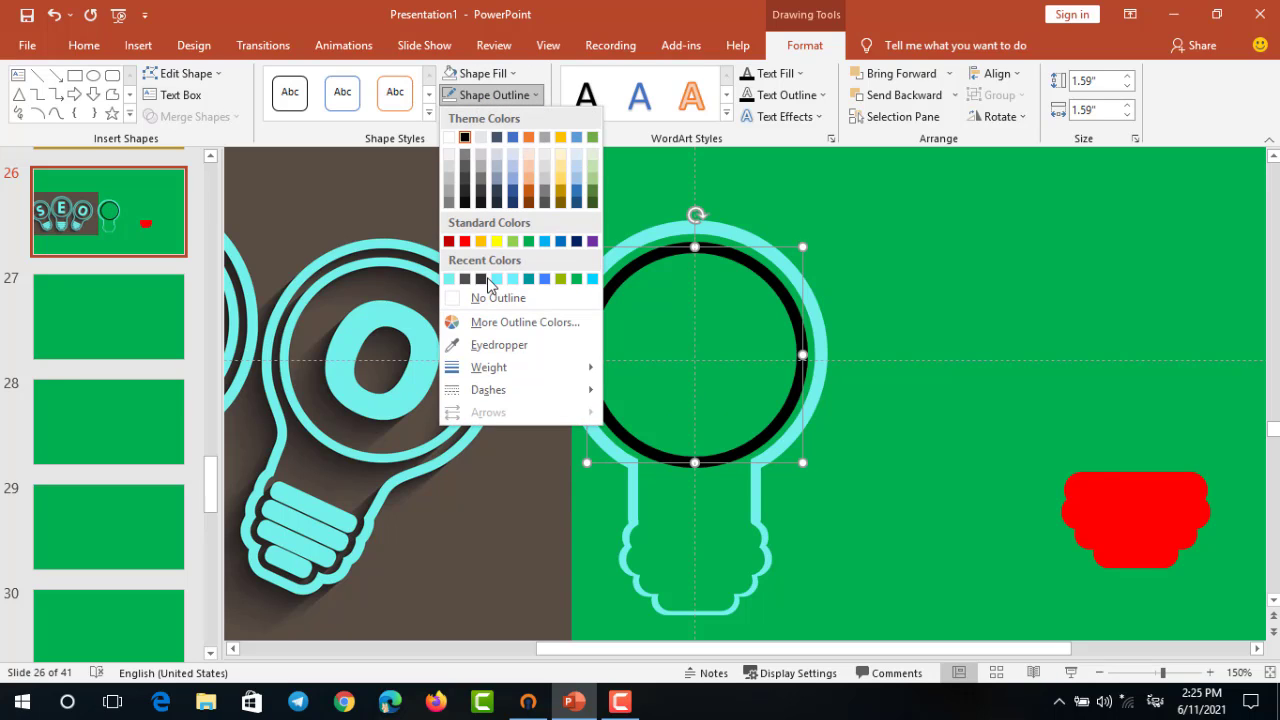
left_click(449, 280)
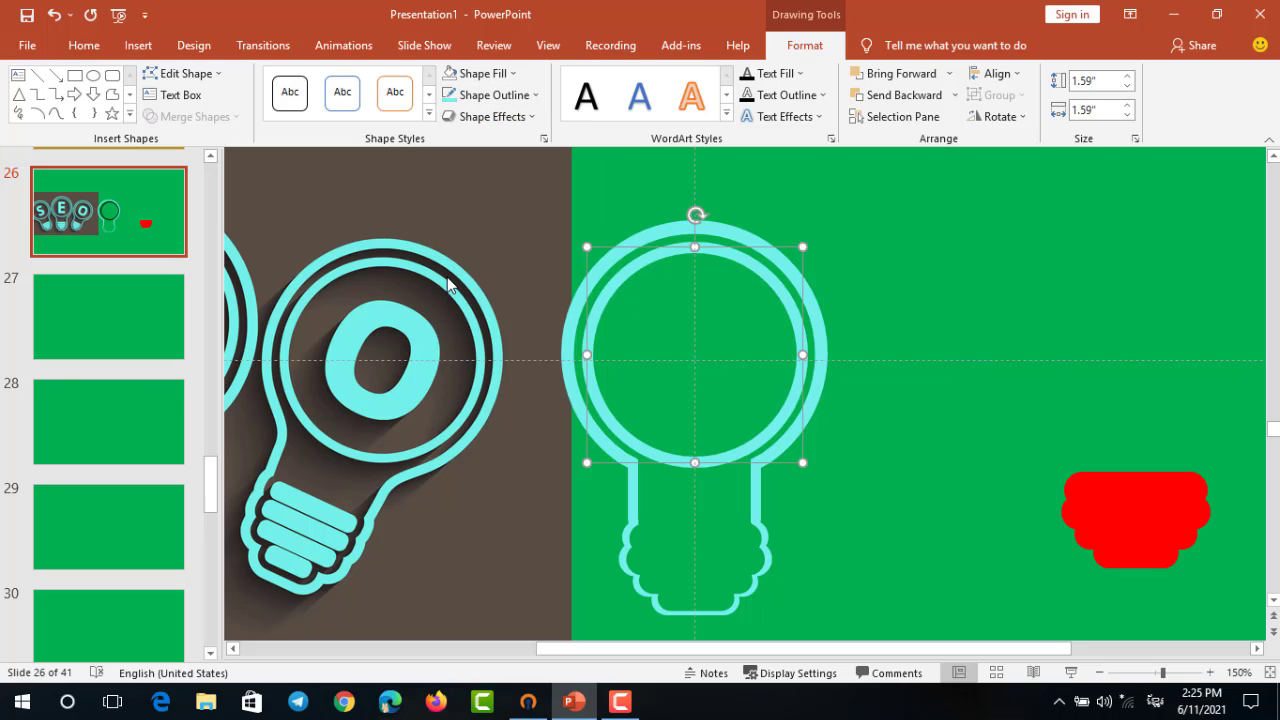
left_click(905, 431)
Give the inner aqua ring an outer drop shadow
left_click(778, 414)
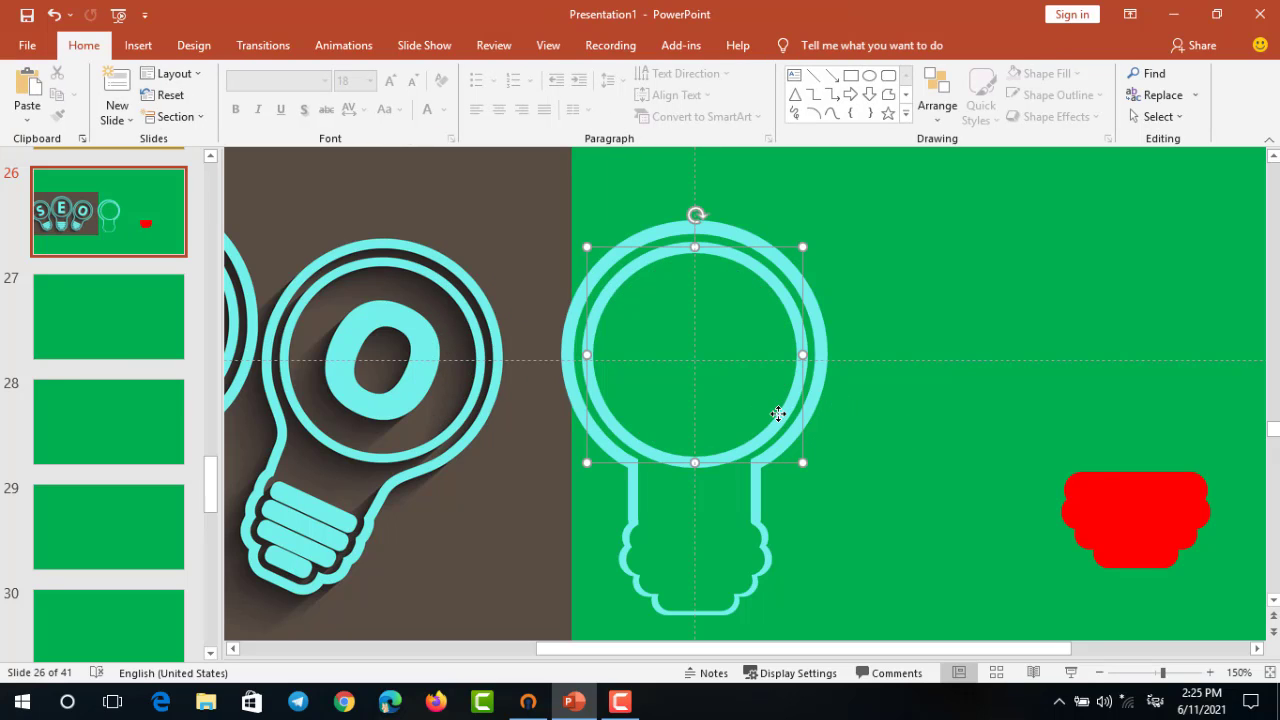
double_click(778, 414)
left_click(494, 116)
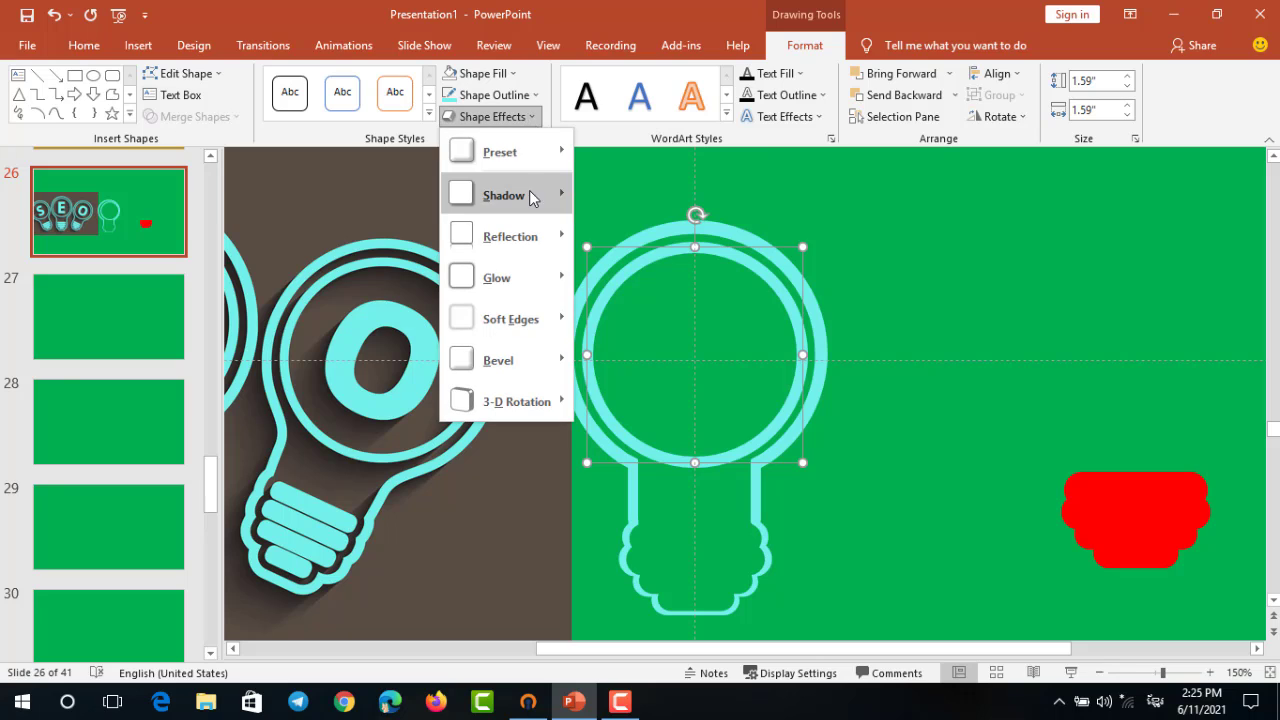
mouse_move(575, 207)
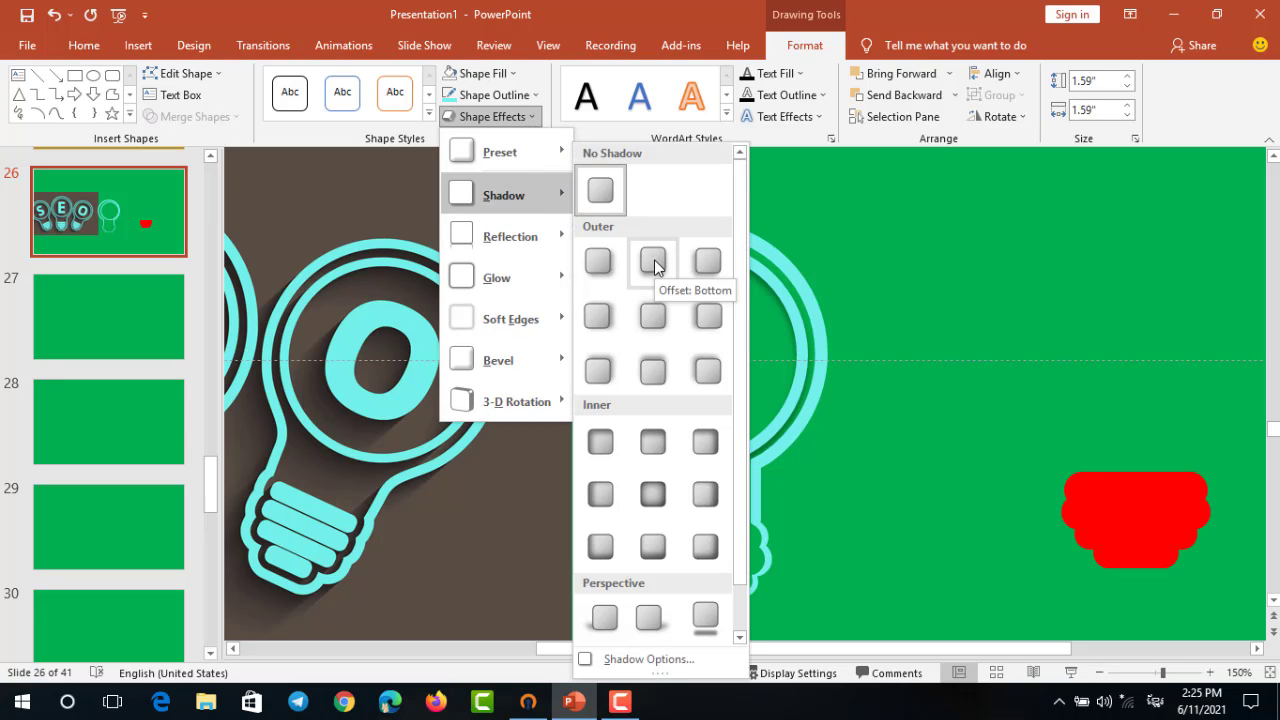
left_click(599, 262)
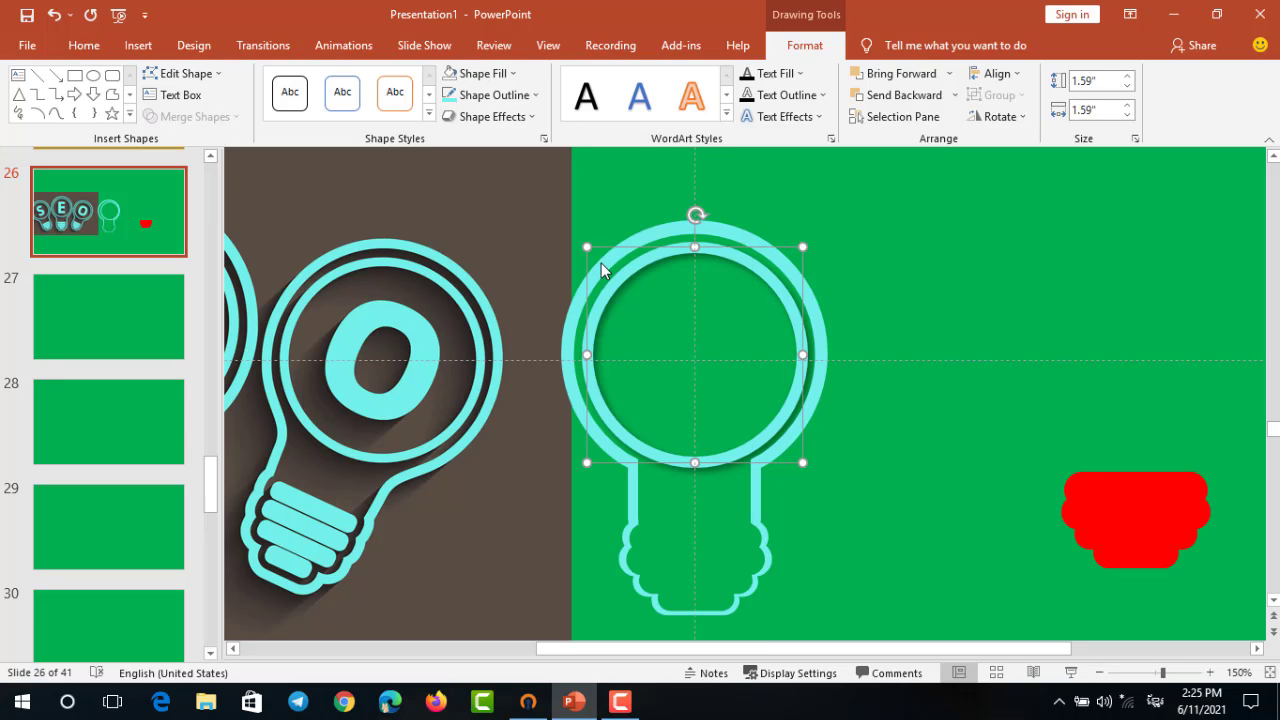
Give the bulb outline the same outer drop shadow
left_click(760, 487)
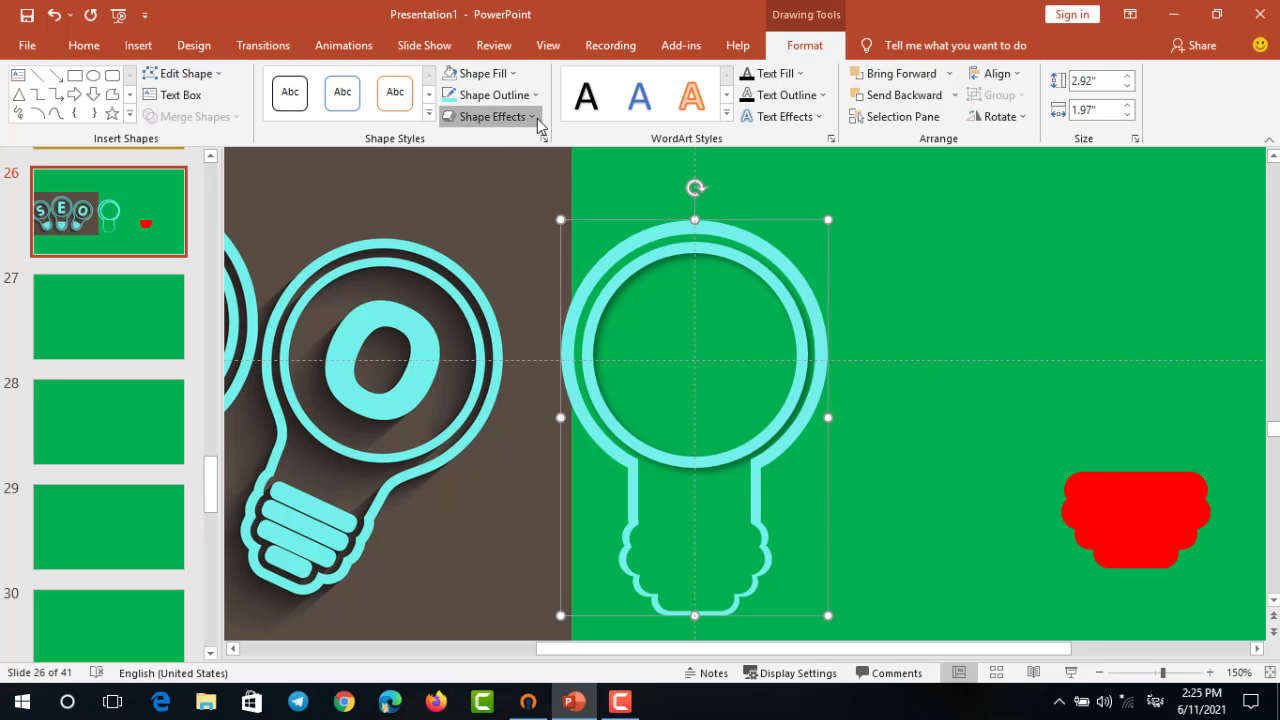
left_click(537, 118)
mouse_move(543, 195)
left_click(597, 260)
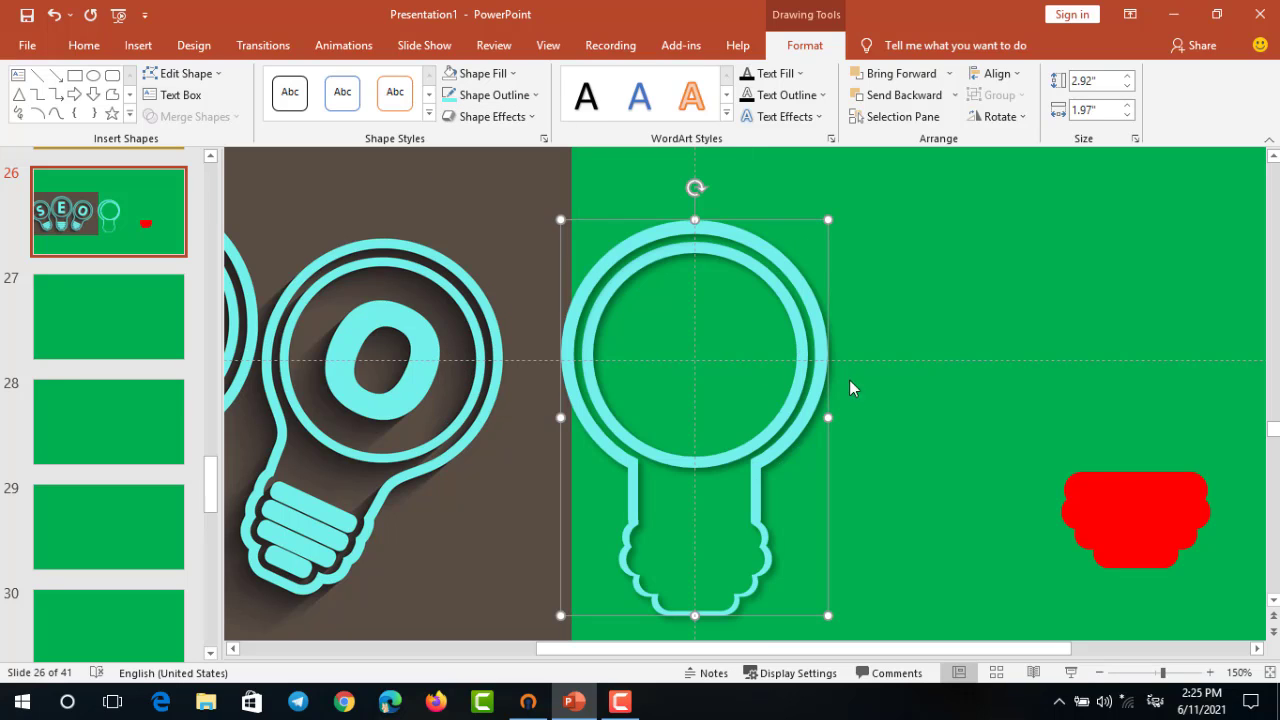
left_click(923, 396)
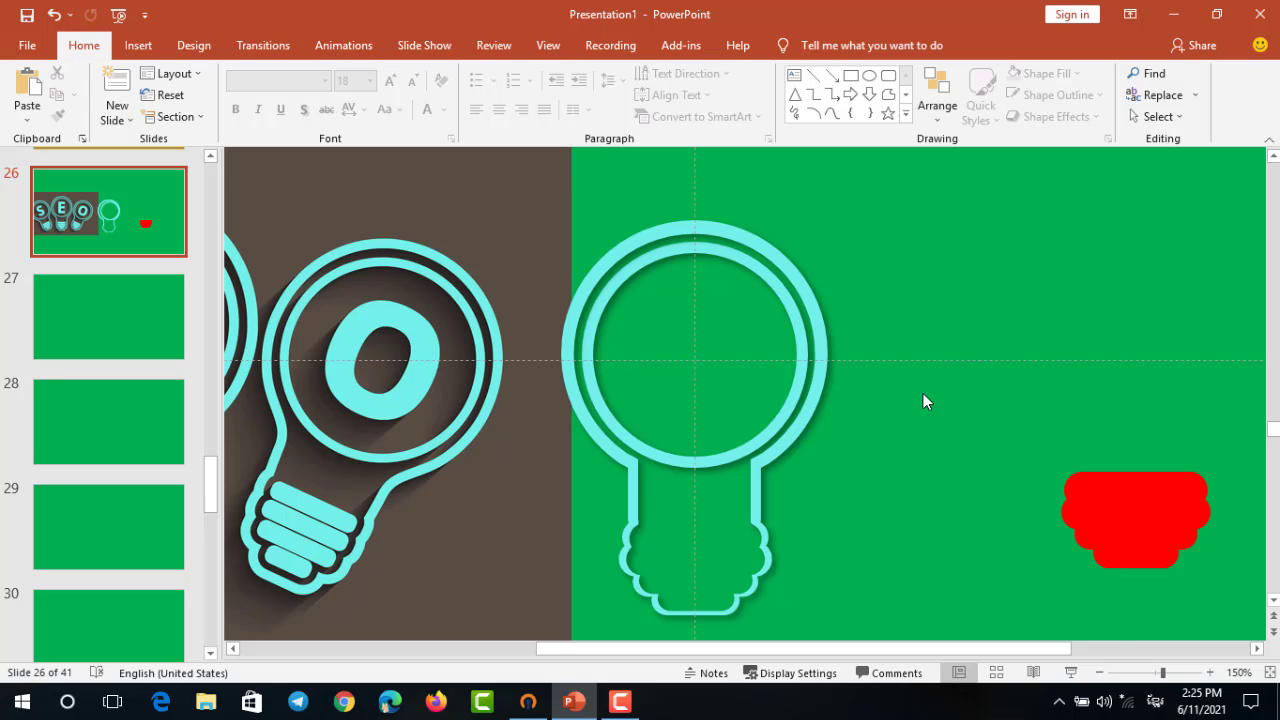
scroll(923, 393, "down", 2, "ctrl")
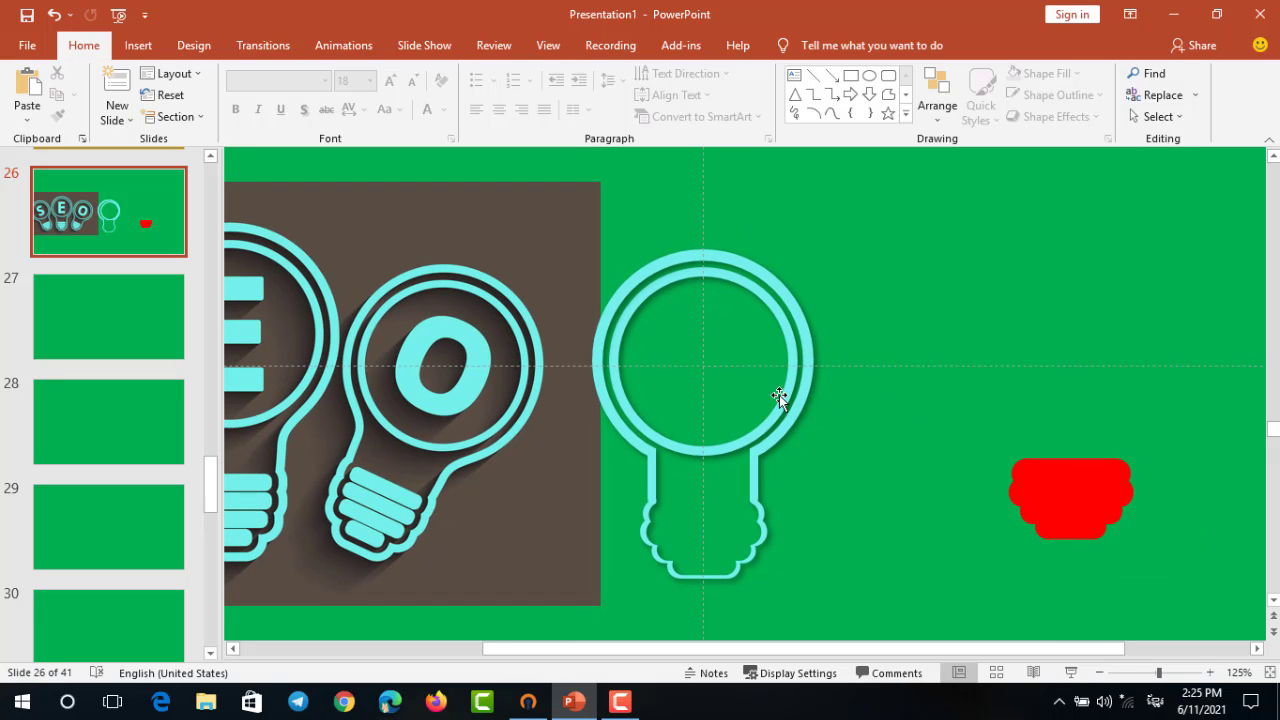
Select the outer bulb outline plus the inner aqua ring and group them with Ctrl+G
scroll(835, 461, "down", 2, "ctrl")
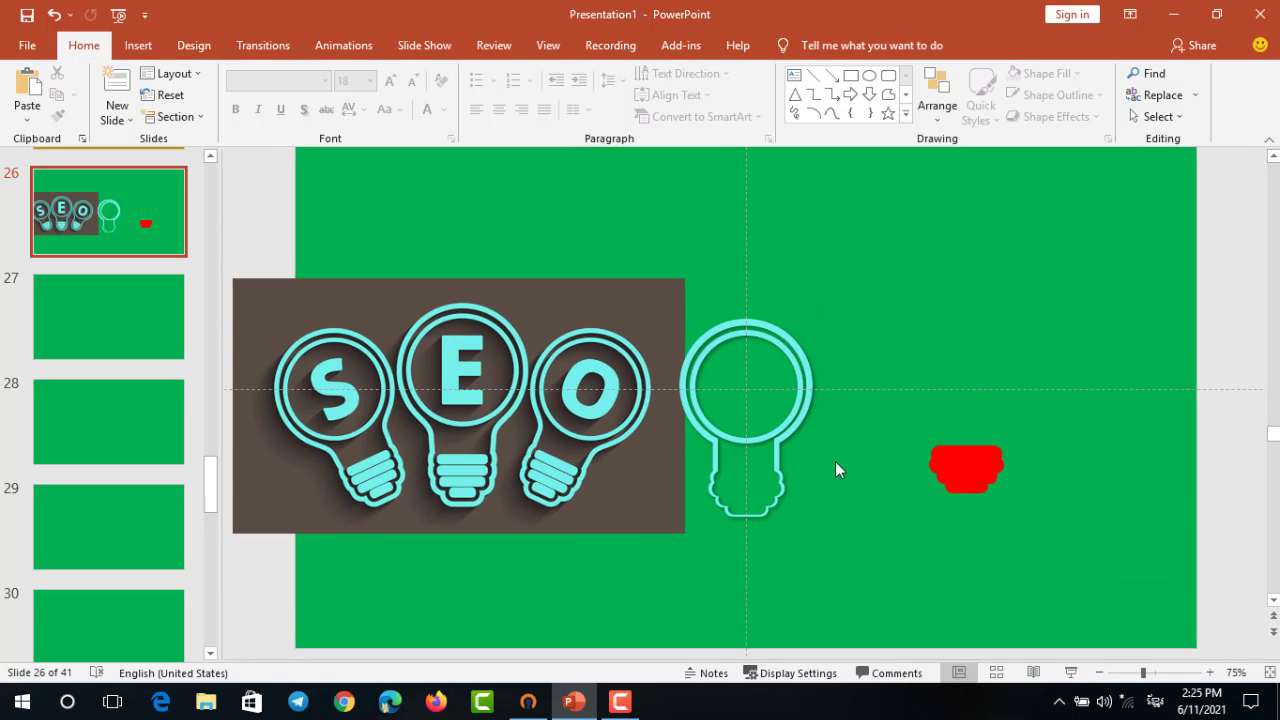
scroll(835, 461, "up", 2, "ctrl")
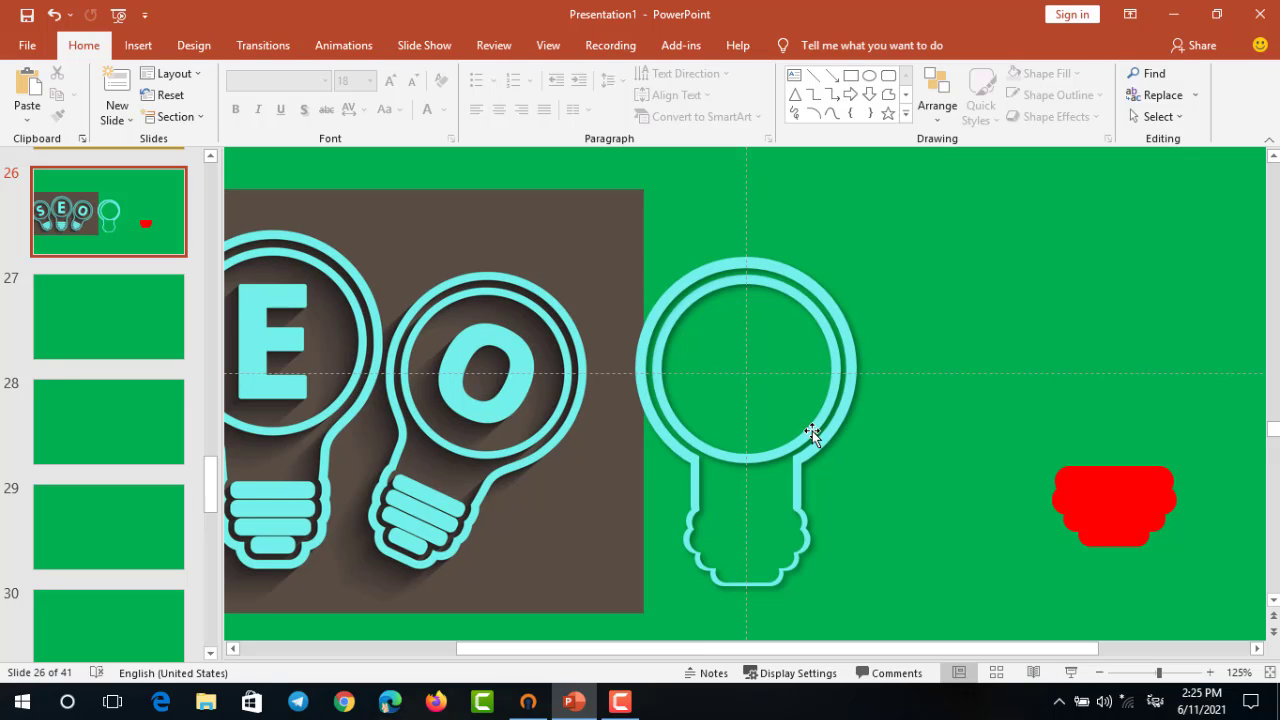
left_click(812, 421)
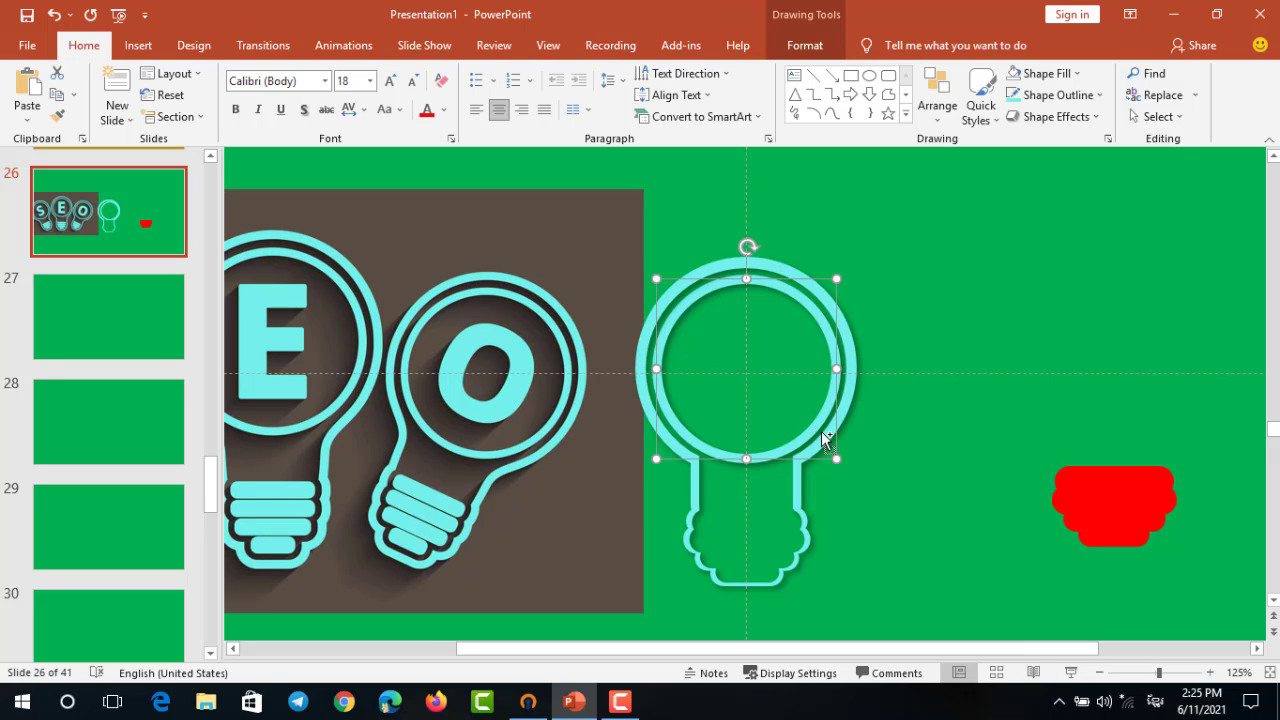
left_click(845, 404)
left_click(937, 404)
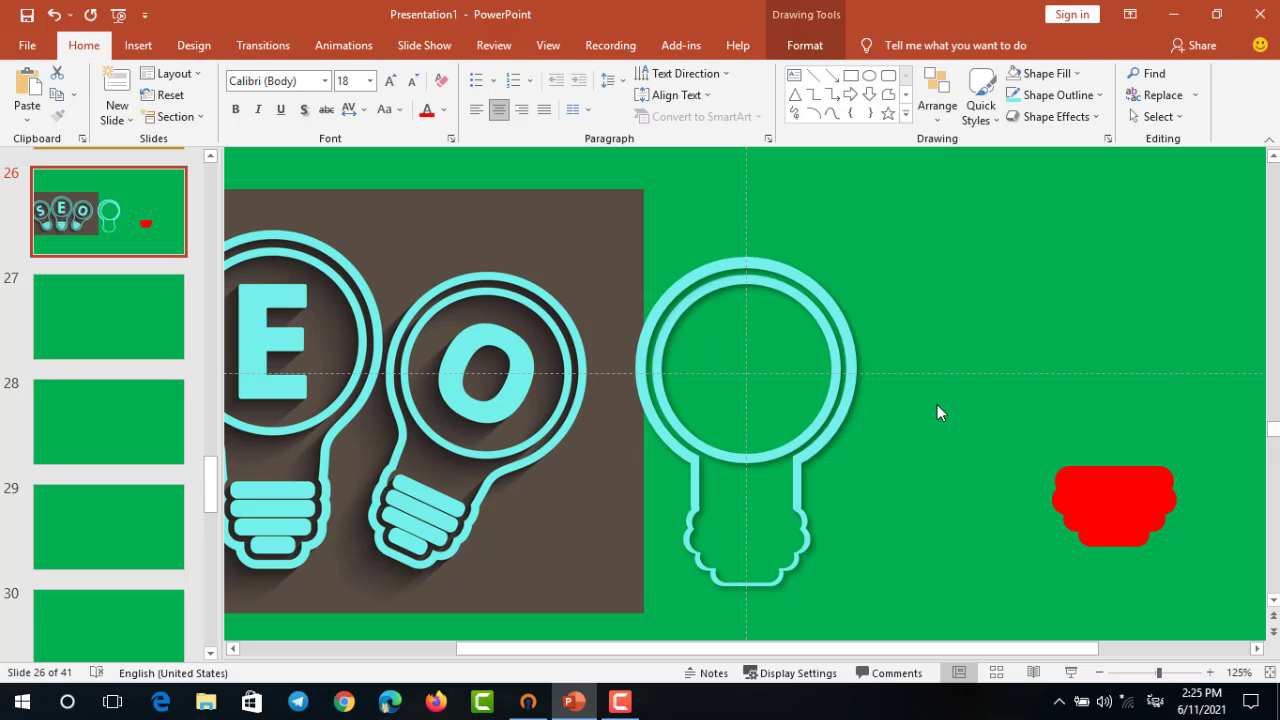
scroll(839, 339, "up", 5, "ctrl")
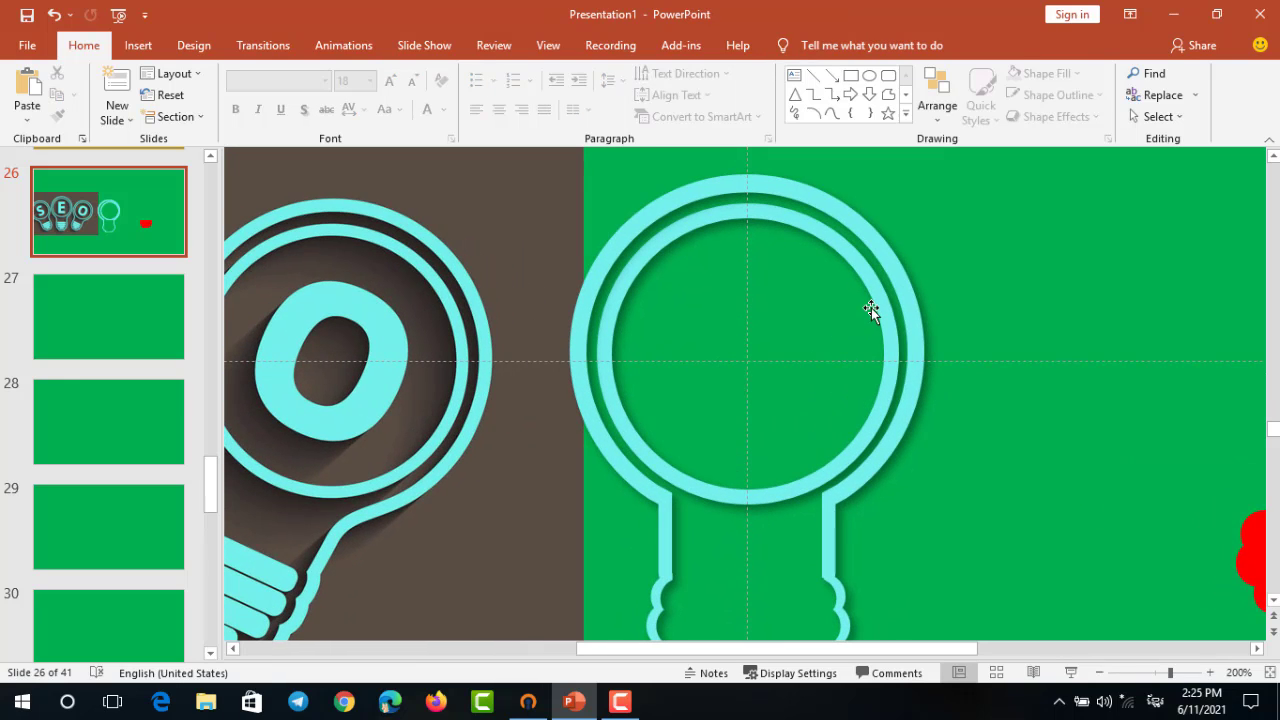
left_click(871, 310)
left_click_drag(871, 308, 872, 310)
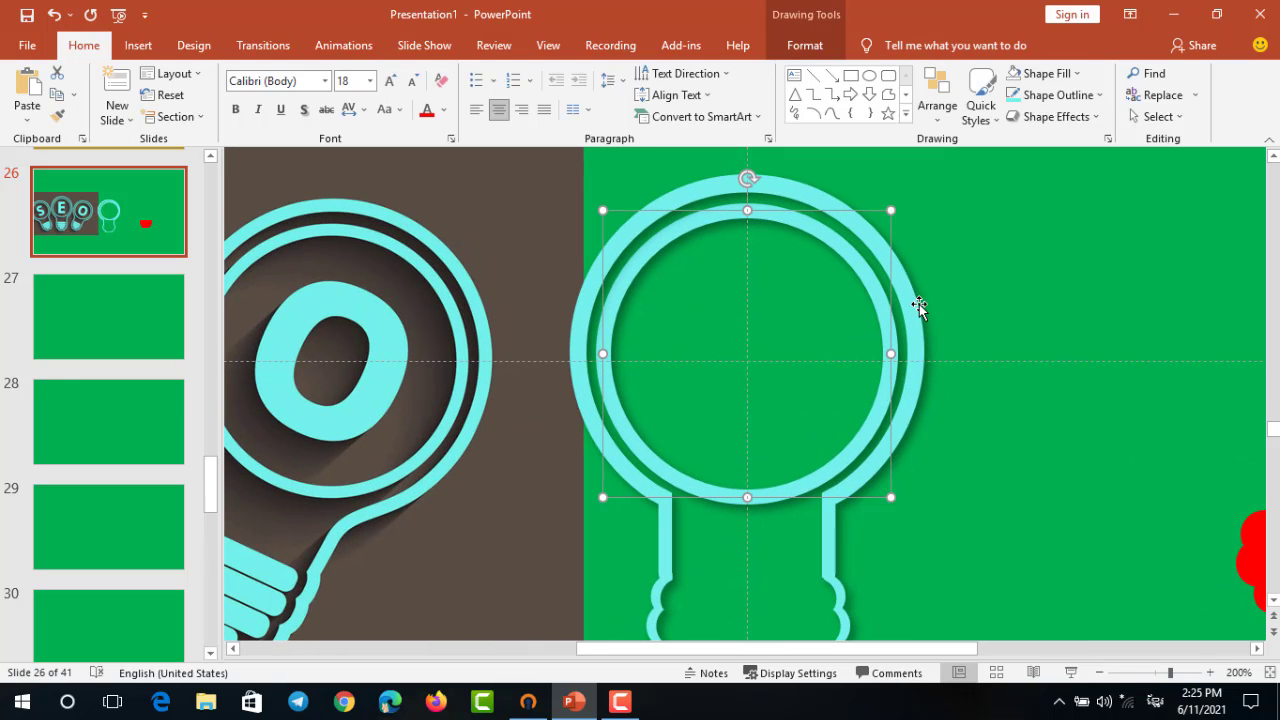
left_click(992, 240)
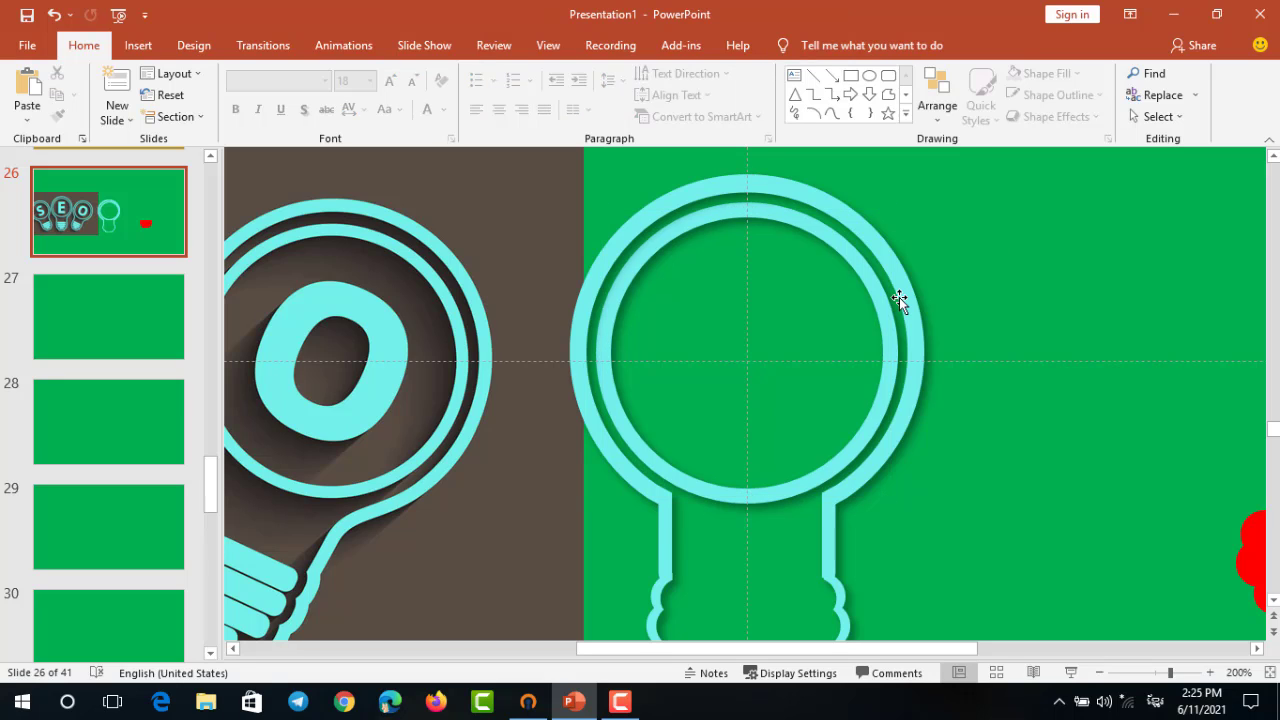
left_click(899, 297)
left_click(881, 304, "shift")
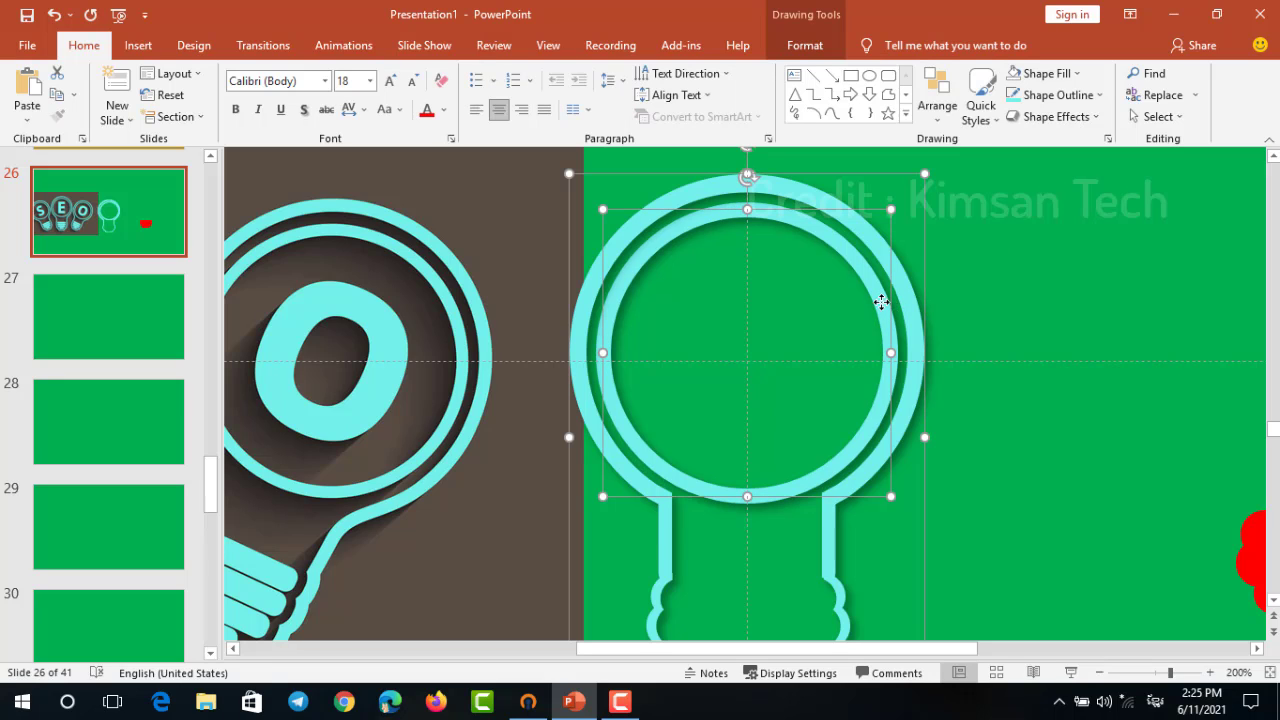
key("ctrl+g")
scroll(895, 312, "down", 10)
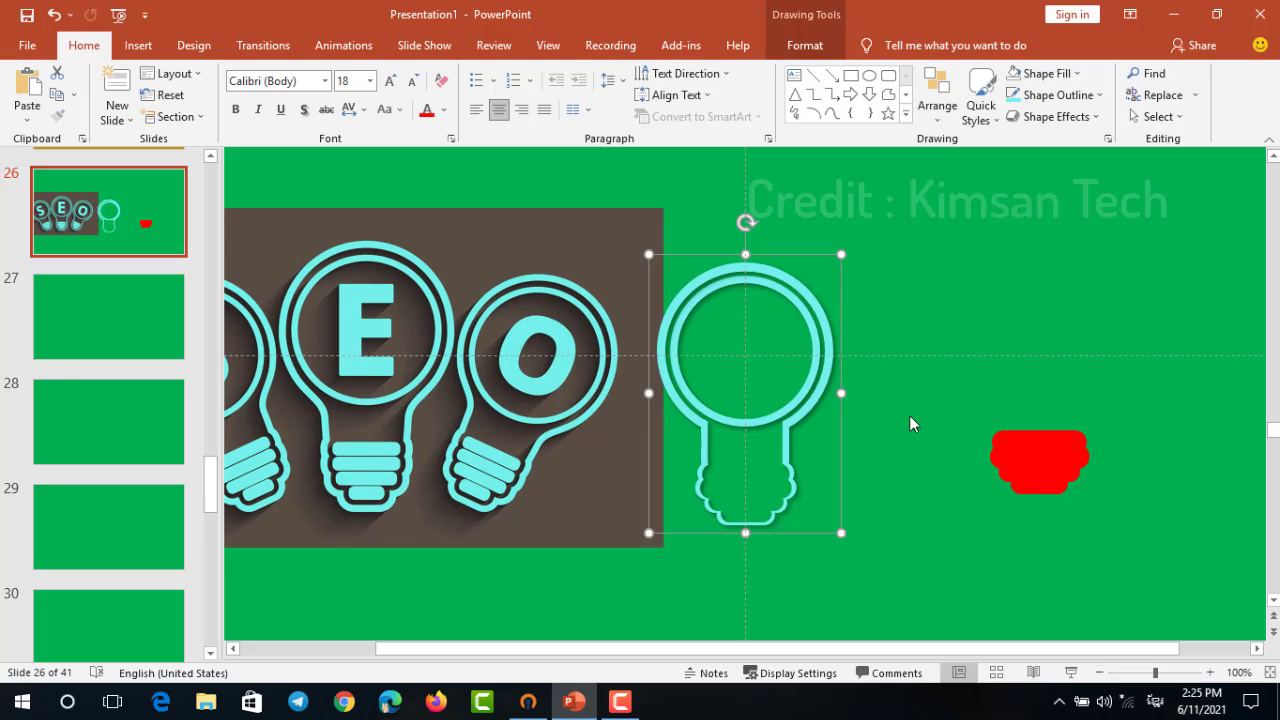
Move the red shape toward the bulb outline and shift the SEO picture right beneath it
left_click(990, 452)
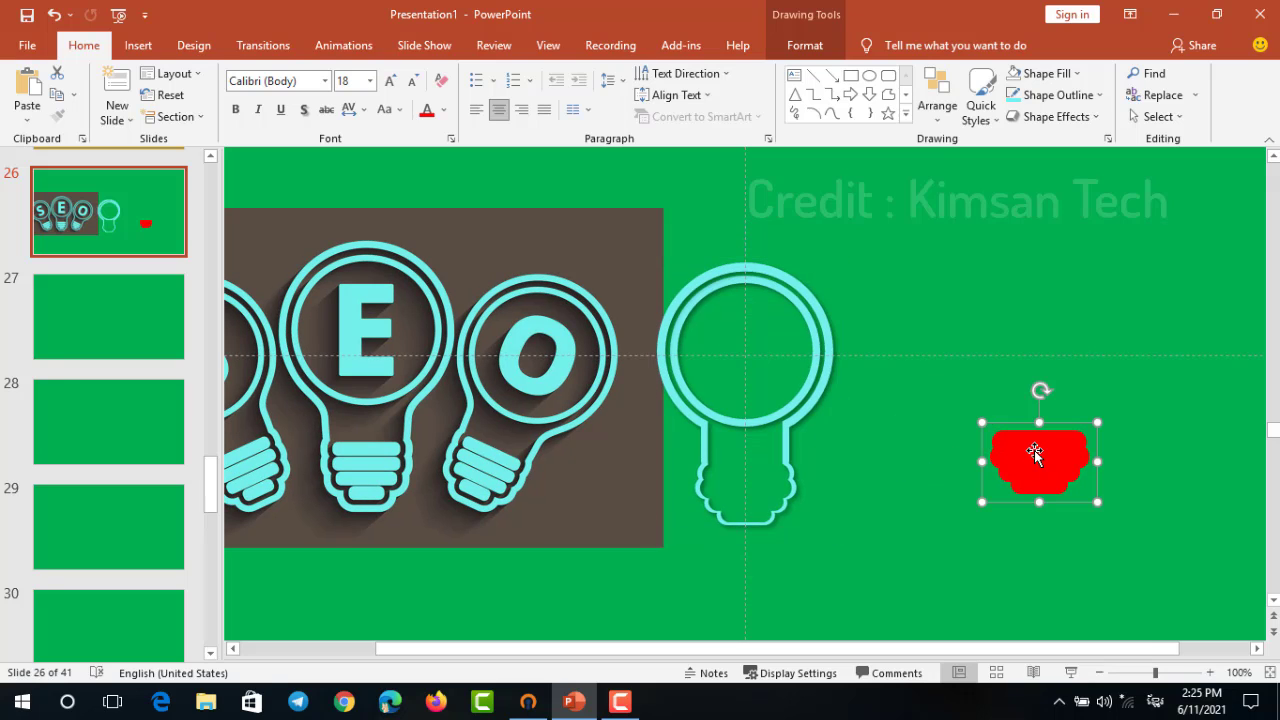
left_click_drag(1035, 452, 919, 461)
scroll(919, 461, "up", 3)
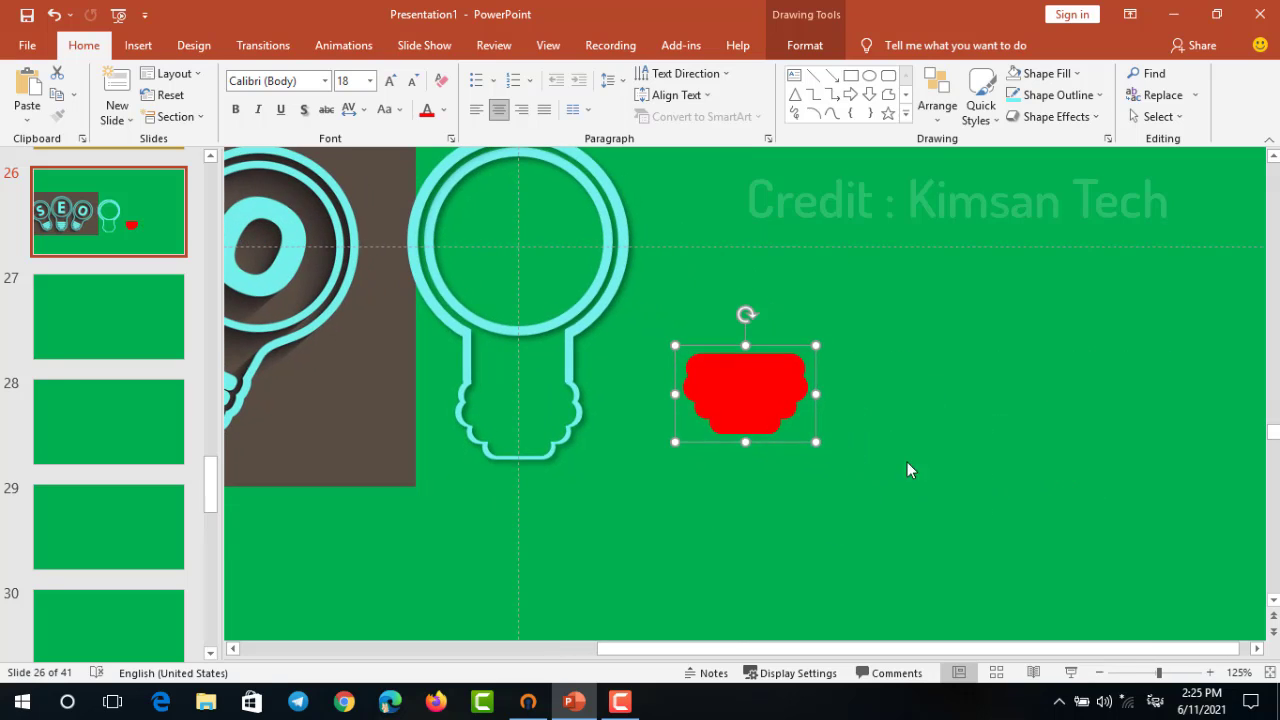
scroll(817, 455, "down", 3)
scroll(616, 403, "up", 5)
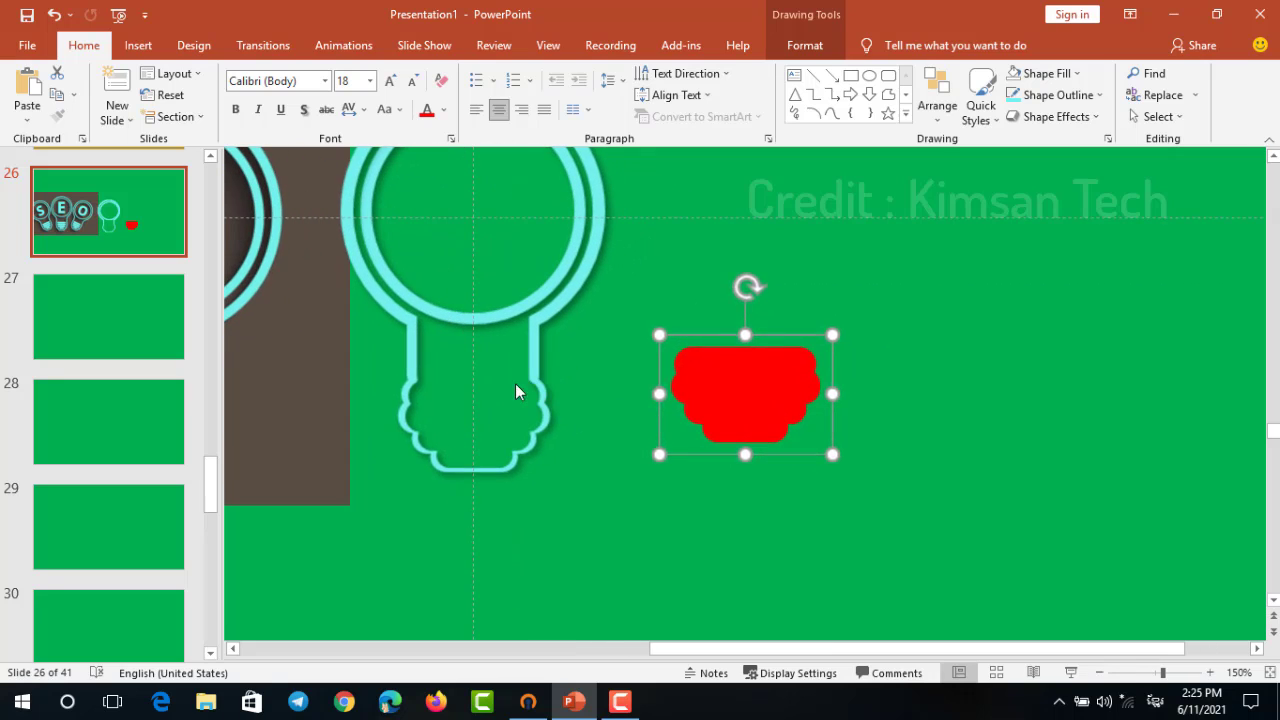
scroll(515, 390, "up", 3)
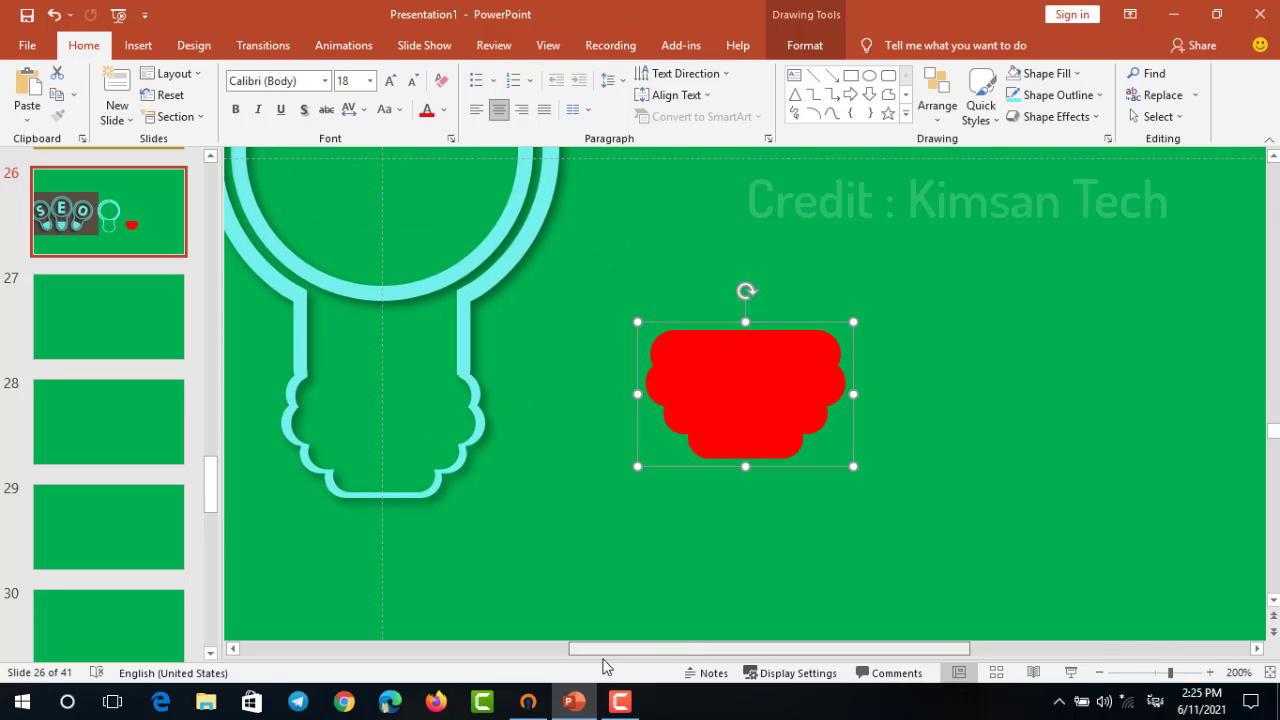
left_click_drag(303, 377, 633, 393)
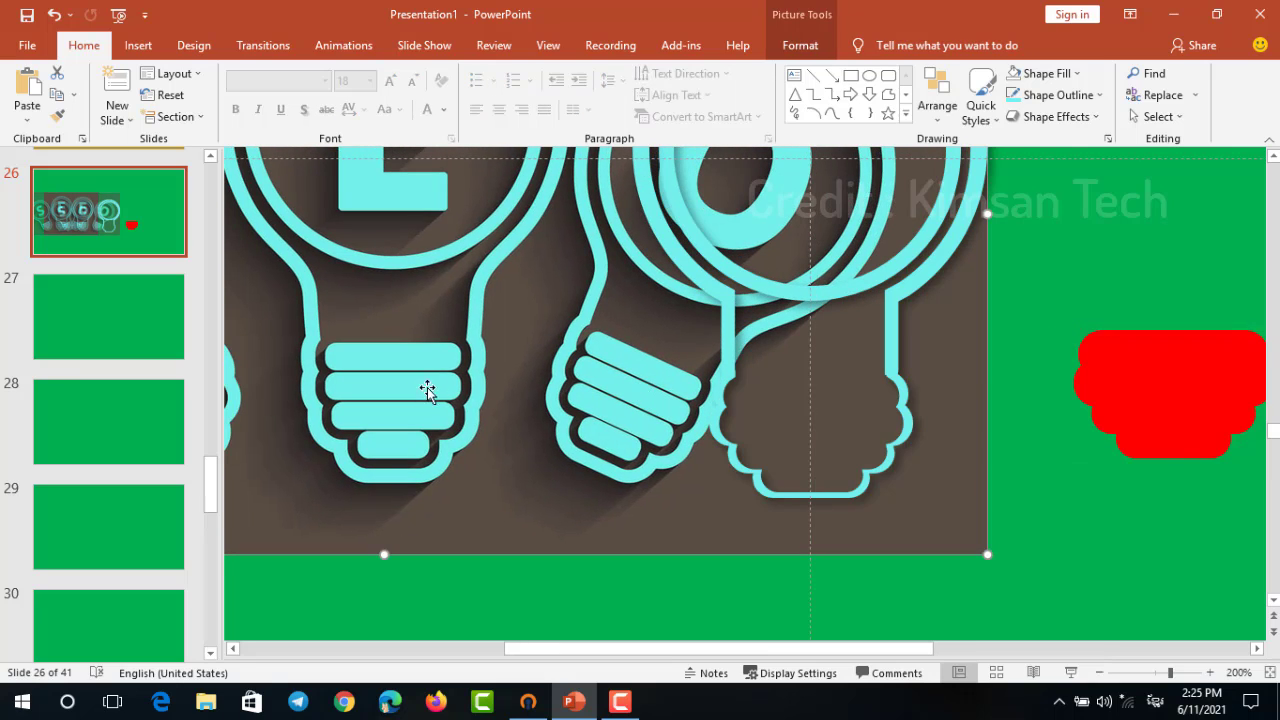
mouse_move(427, 364)
left_mouse_down()
mouse_move(345, 357)
mouse_move(437, 354)
left_mouse_up()
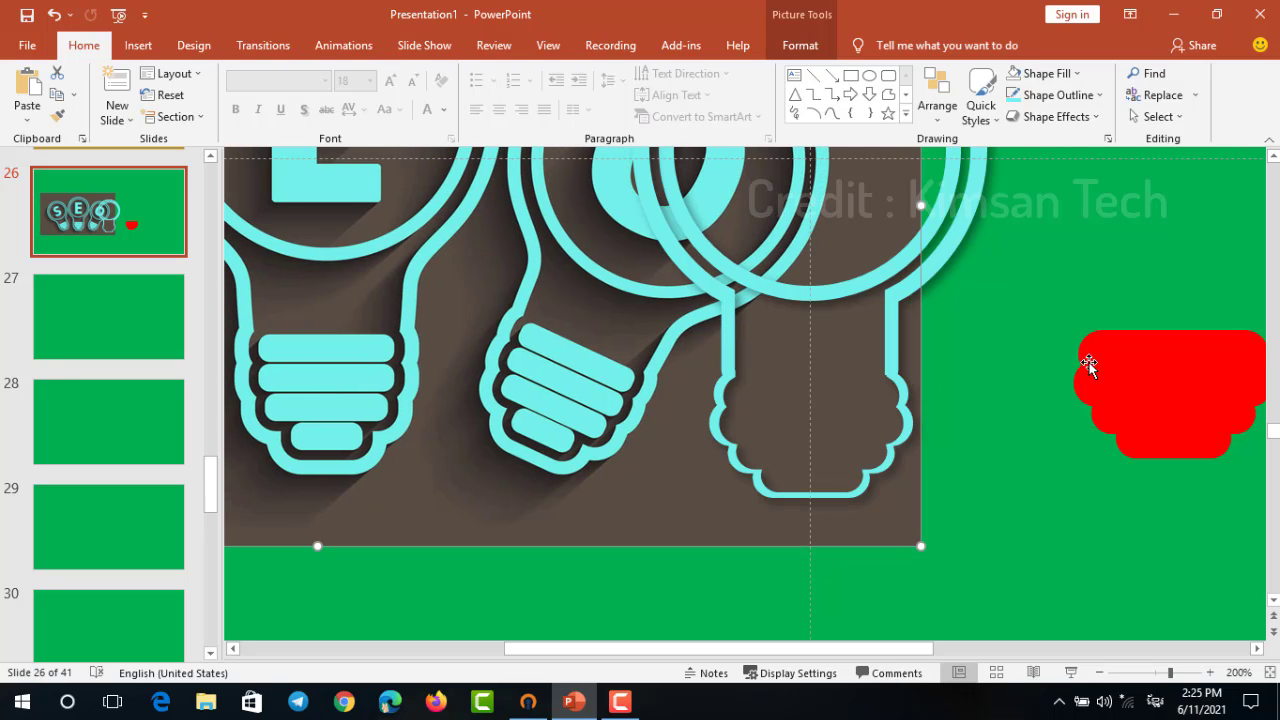
Put the red base shape back on the green area and ungroup it into separate bars
left_click_drag(1086, 363, 742, 398)
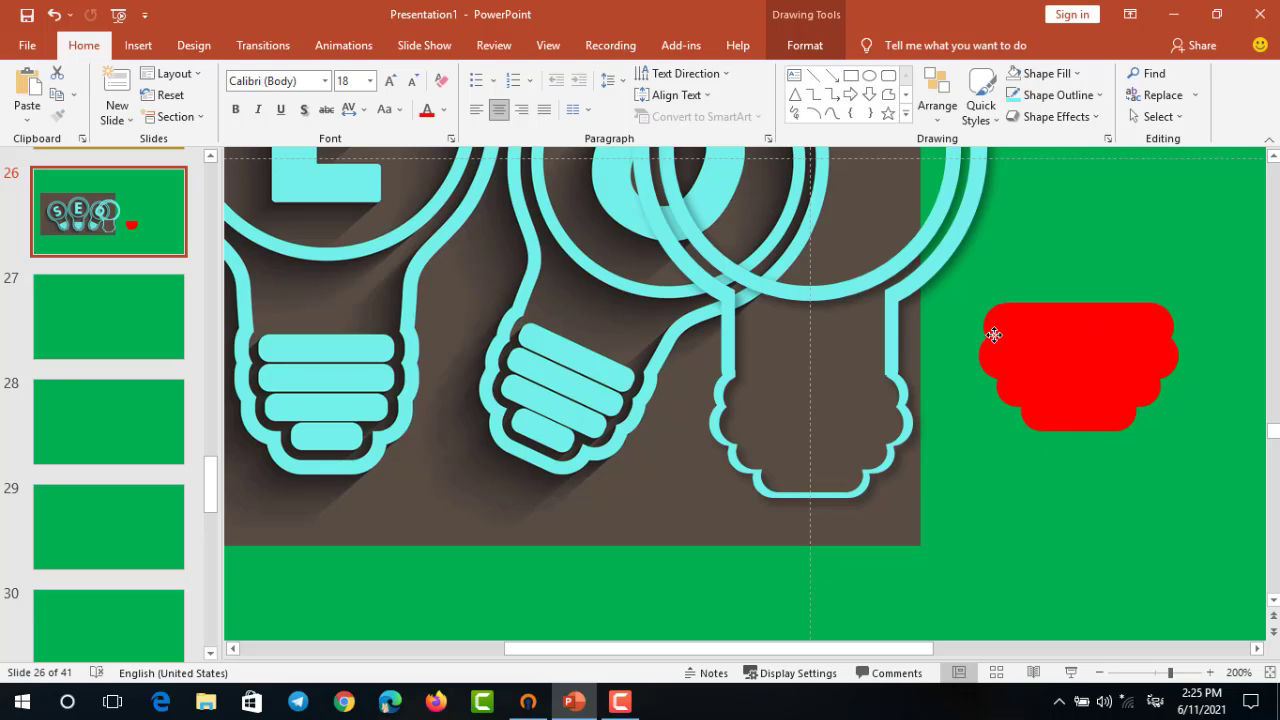
left_click_drag(742, 399, 1047, 336)
right_click(1047, 336)
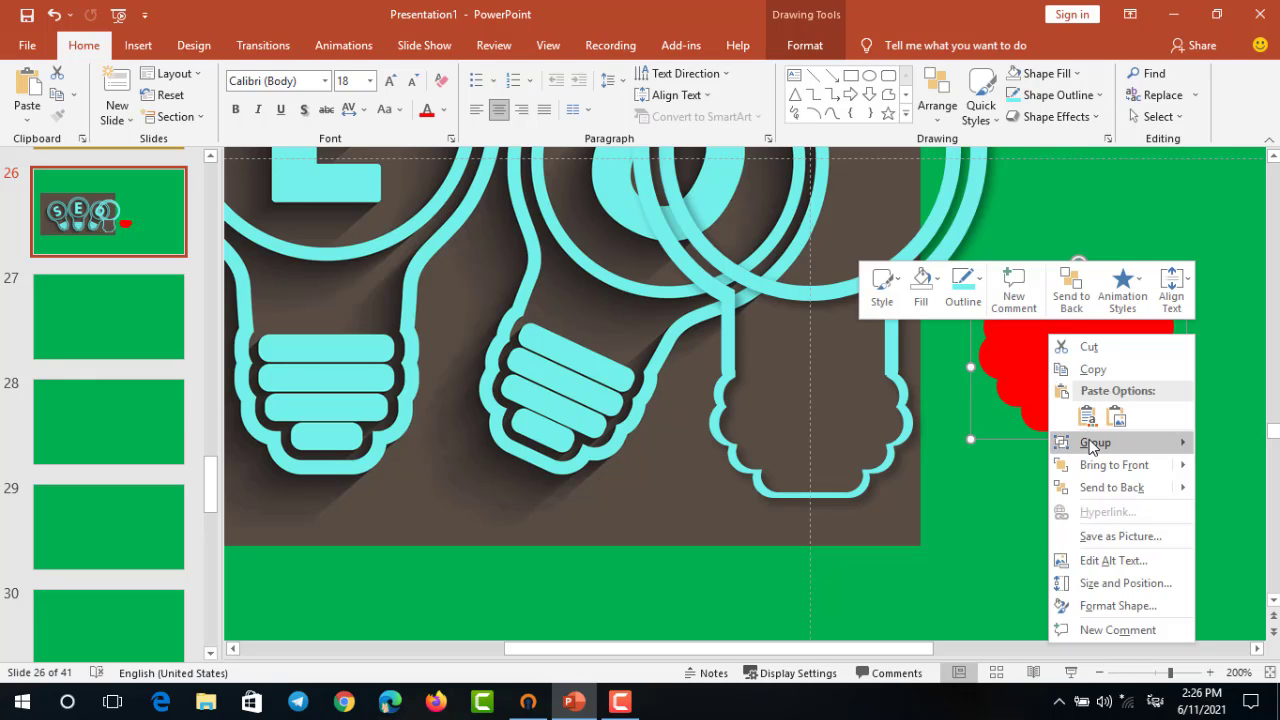
mouse_move(1093, 447)
left_click(1004, 490)
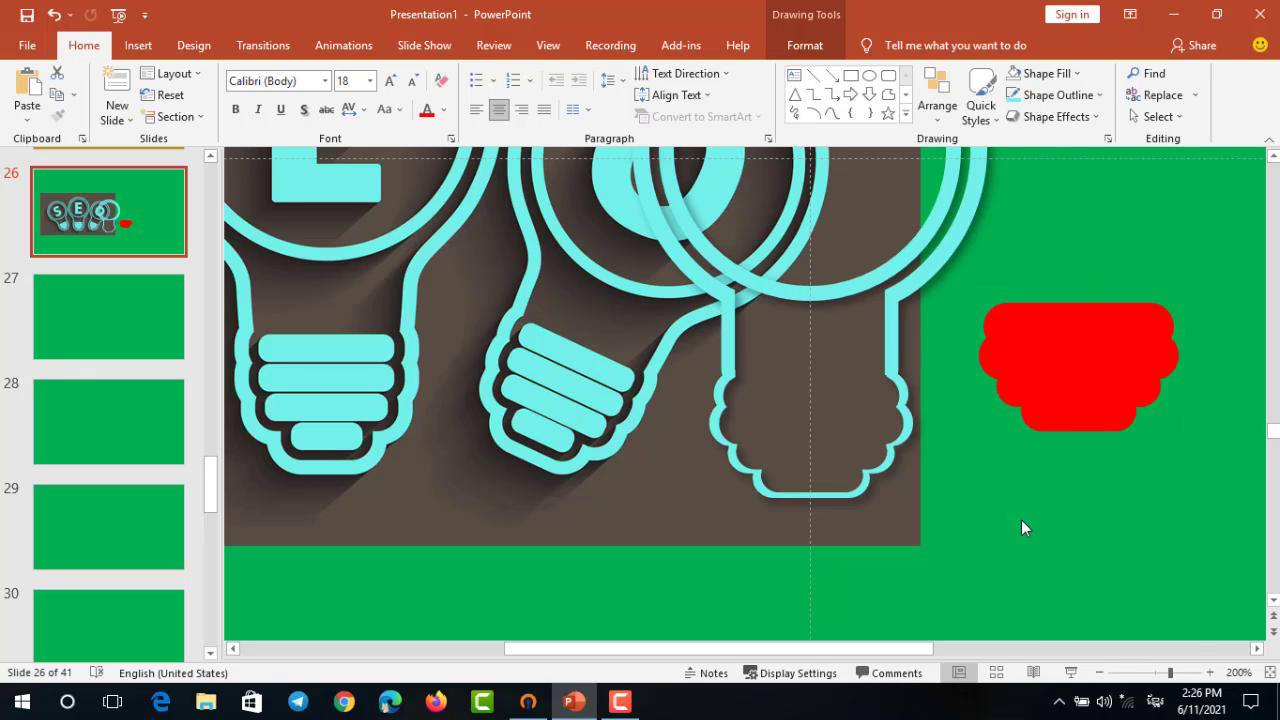
scroll(1042, 448, "up", 5)
scroll(1042, 448, "down", 2)
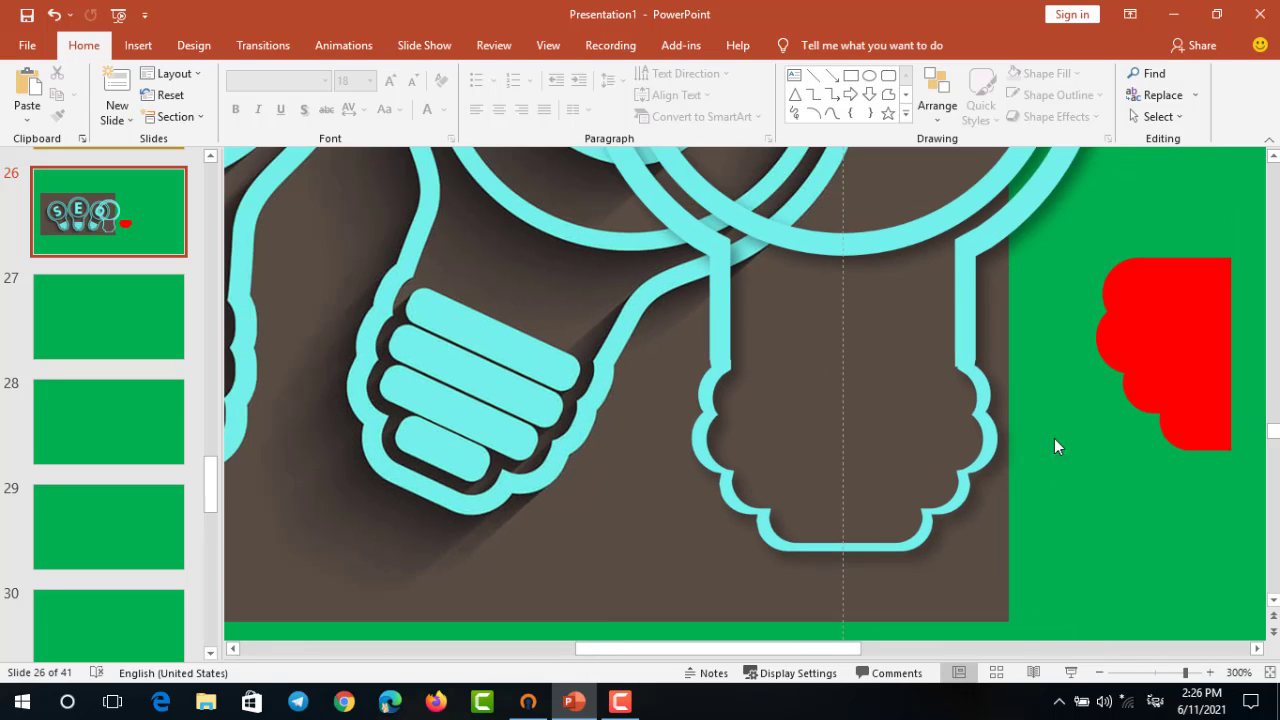
Move the bottom red bar into the bulb base, fill it light aqua and shrink it to 0.14" by 0.52"
left_click(1181, 425)
mouse_move(1160, 440)
left_mouse_down()
mouse_move(815, 501)
mouse_move(816, 519)
left_mouse_up()
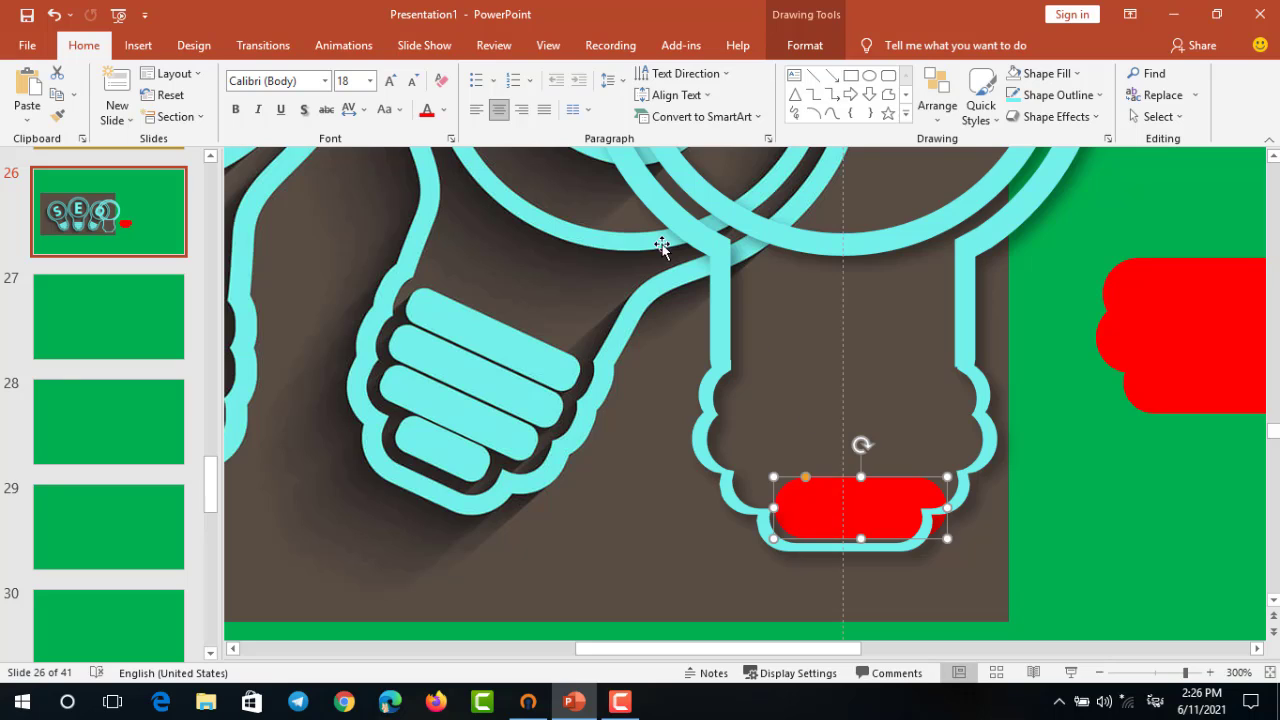
left_click(796, 45)
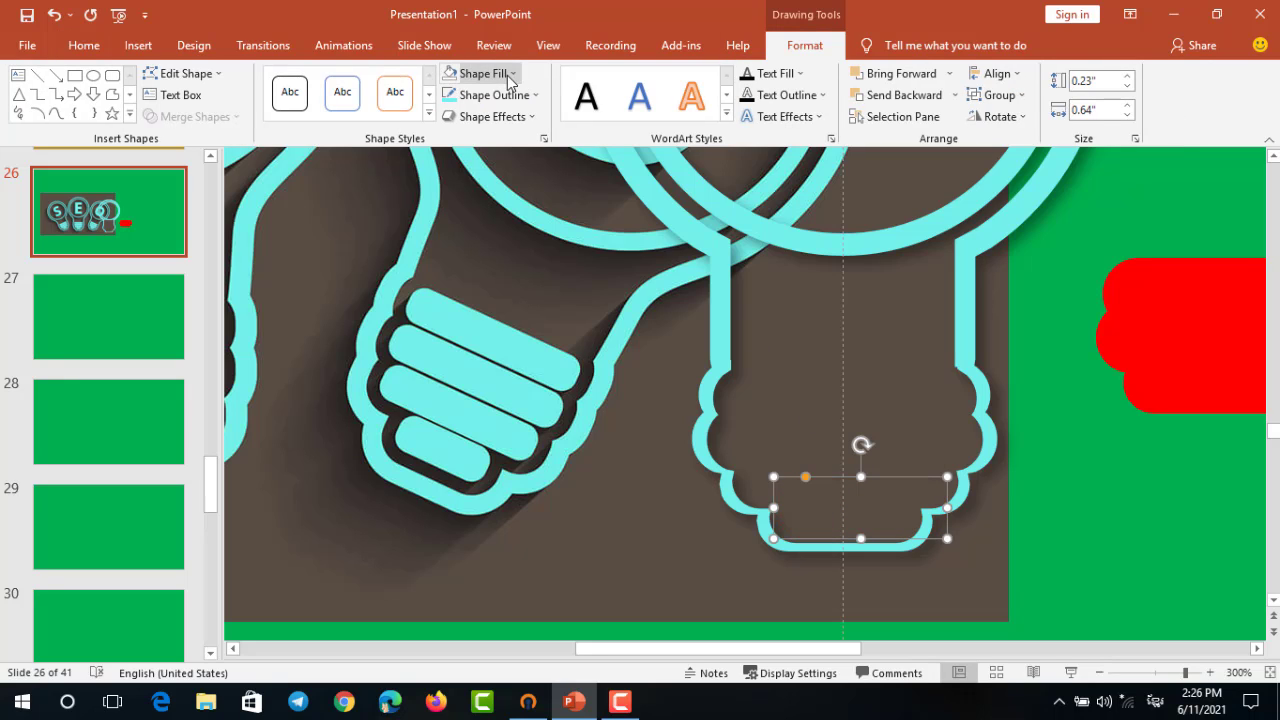
left_click(512, 73)
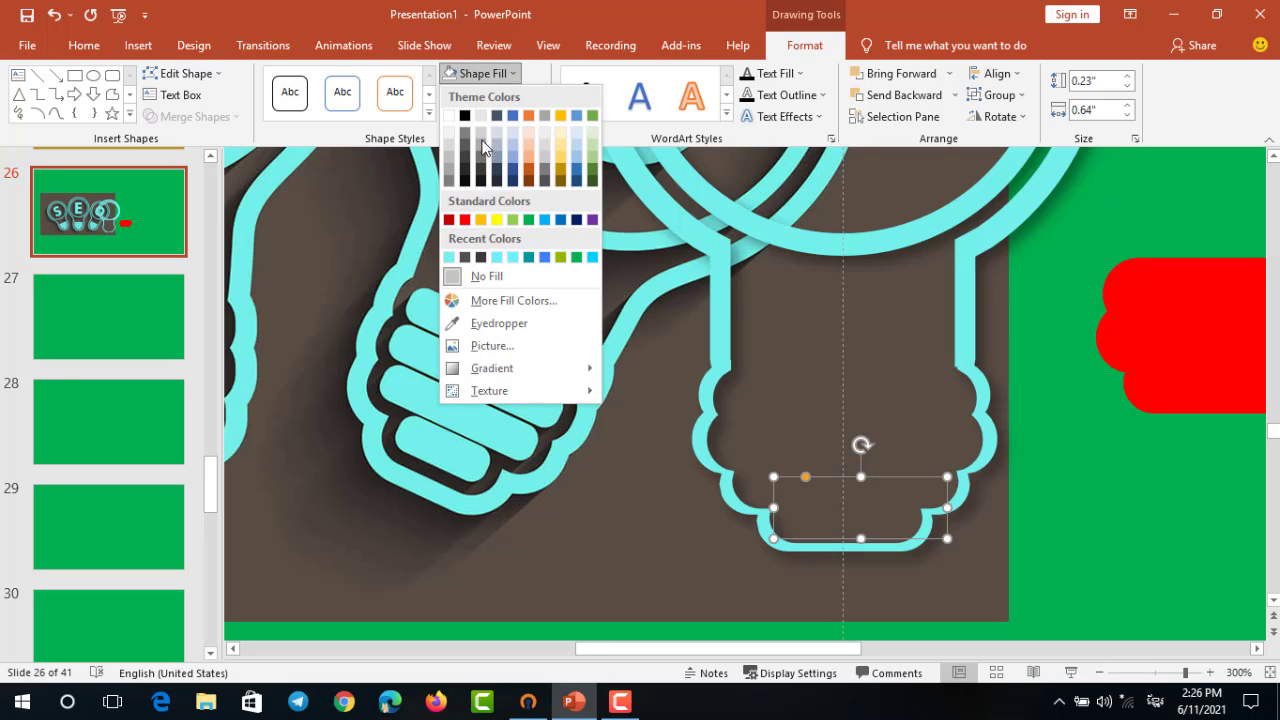
left_click(450, 256)
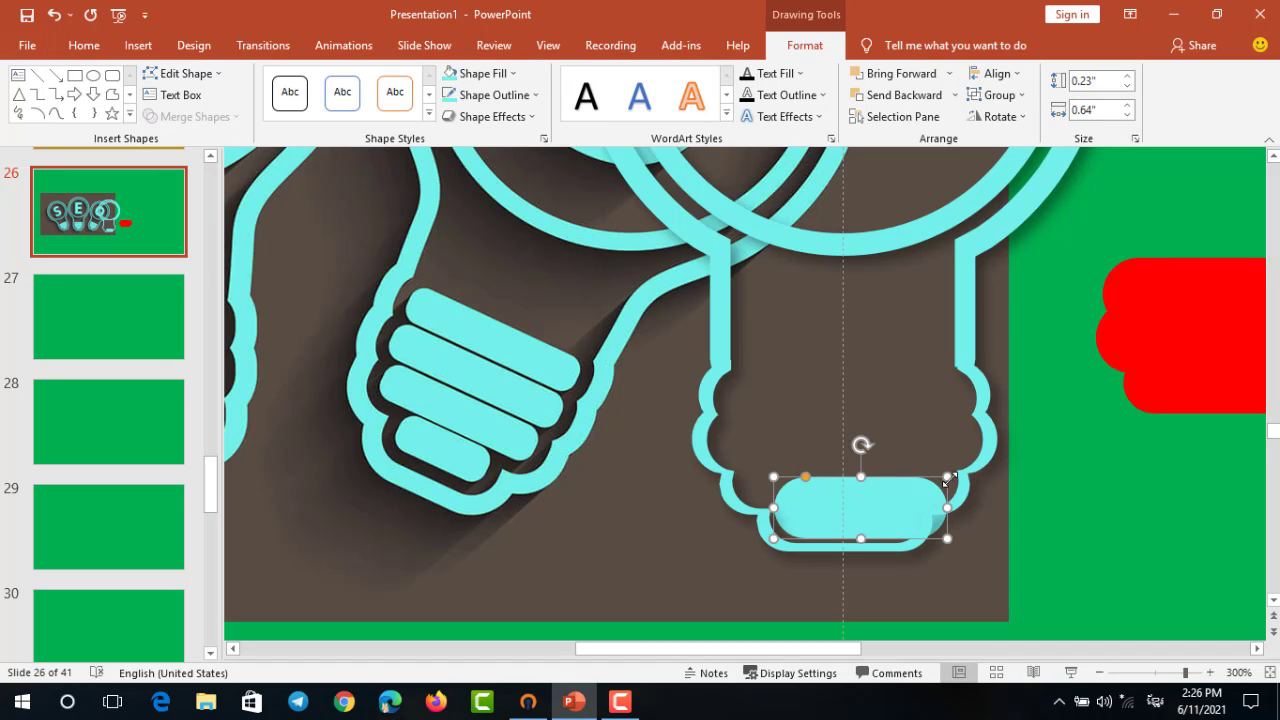
mouse_move(947, 483)
left_mouse_down()
mouse_move(894, 509)
mouse_move(845, 498)
mouse_move(845, 532)
mouse_move(863, 517)
left_mouse_up()
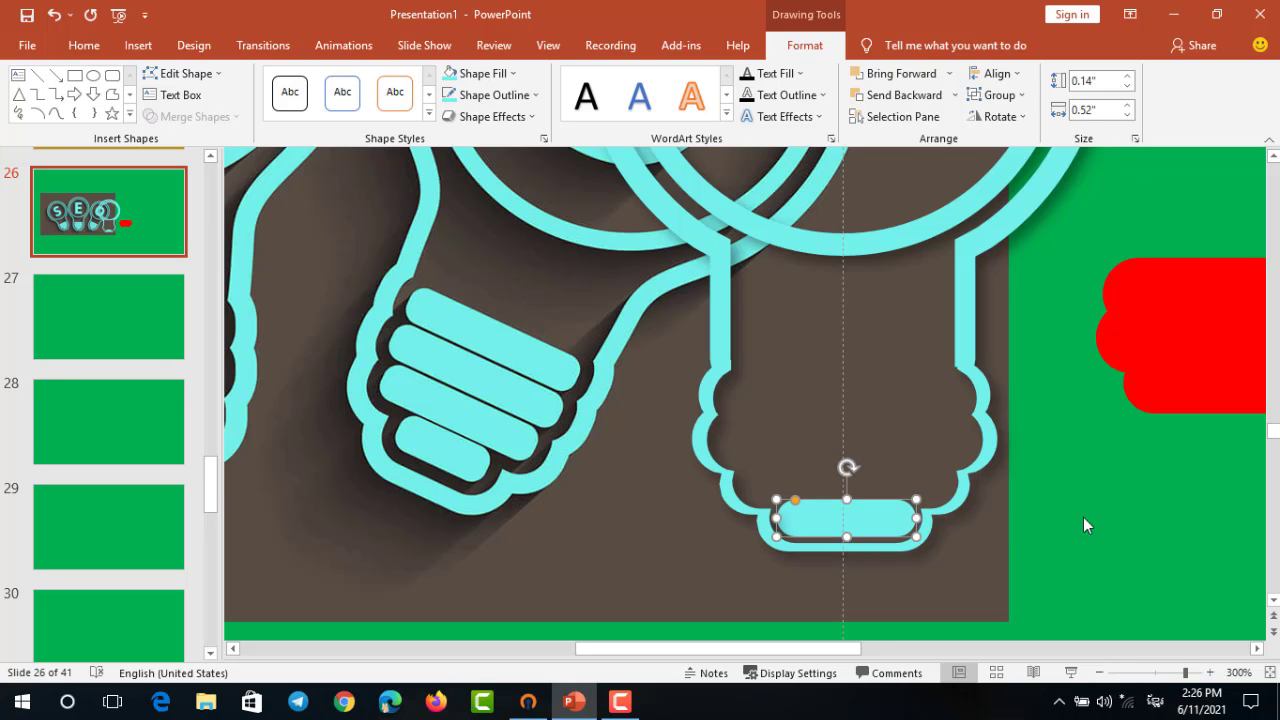
left_click(1165, 426)
Add a second base bar, trimmed to 0.14" by 0.77" and filled aqua
left_click_drag(1124, 403, 782, 491)
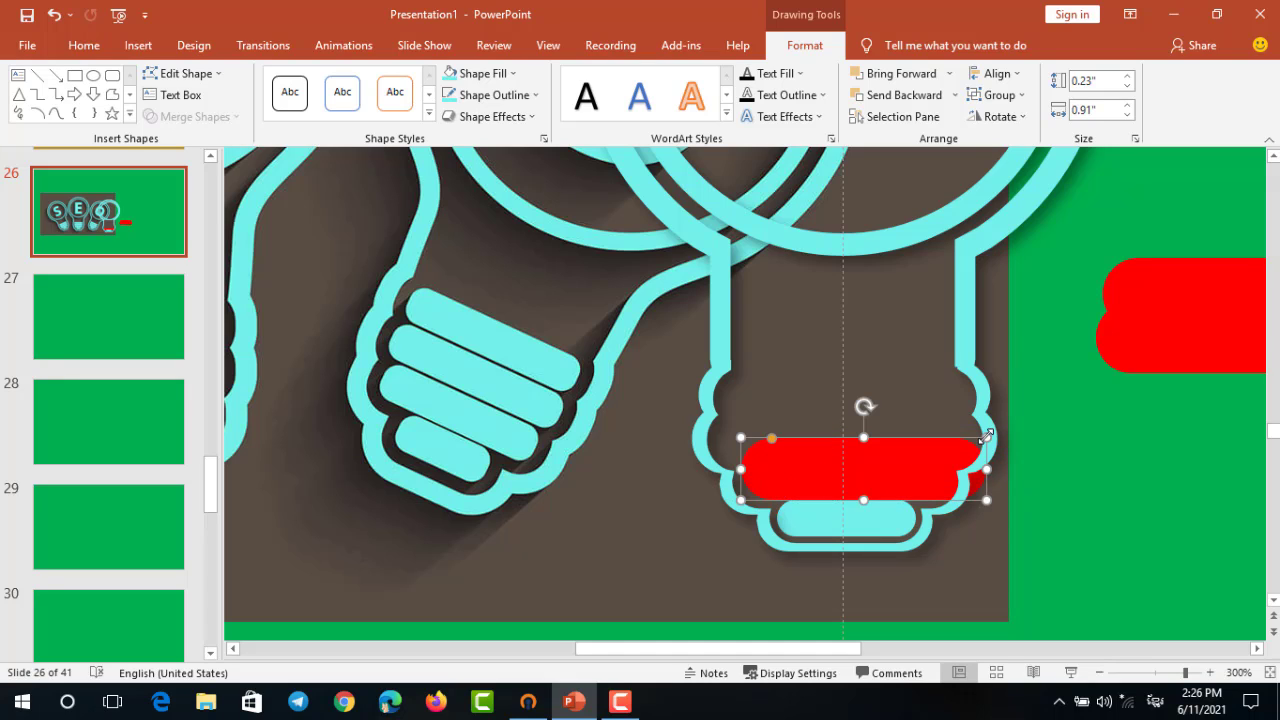
left_click_drag(986, 436, 948, 450)
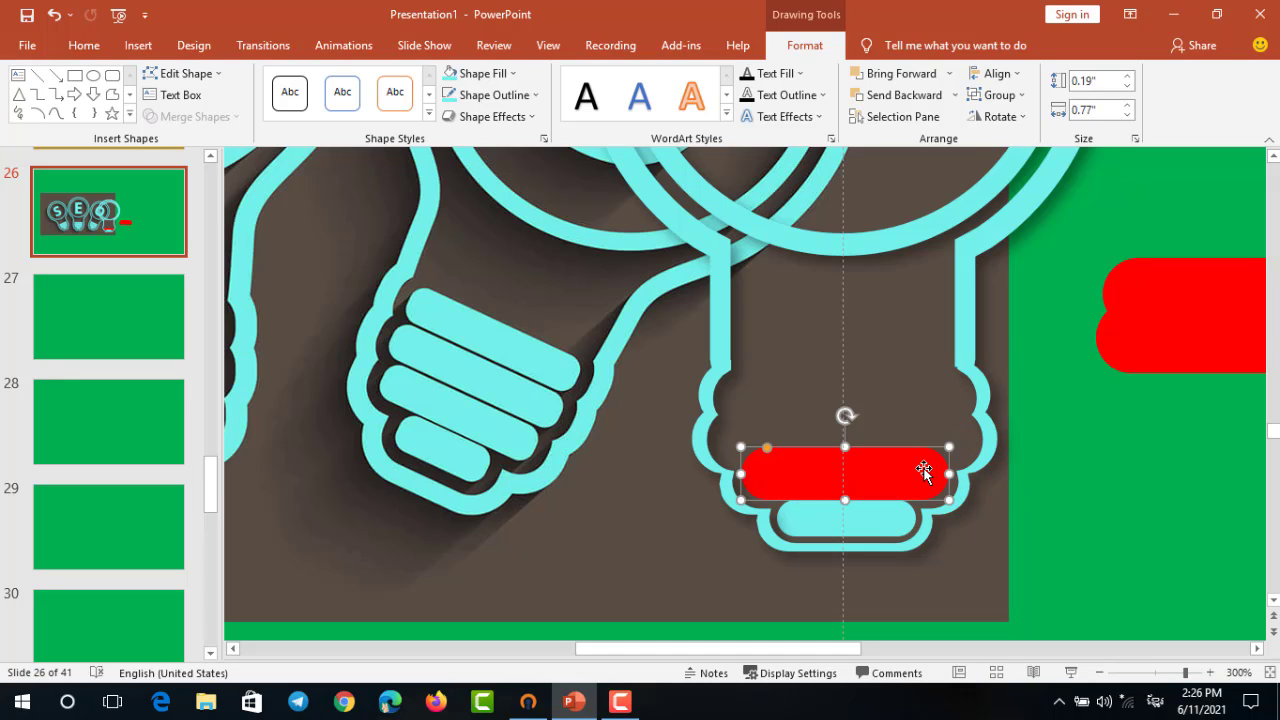
left_click(867, 520)
scroll(867, 520, "up", 1)
left_click_drag(746, 368, 745, 376)
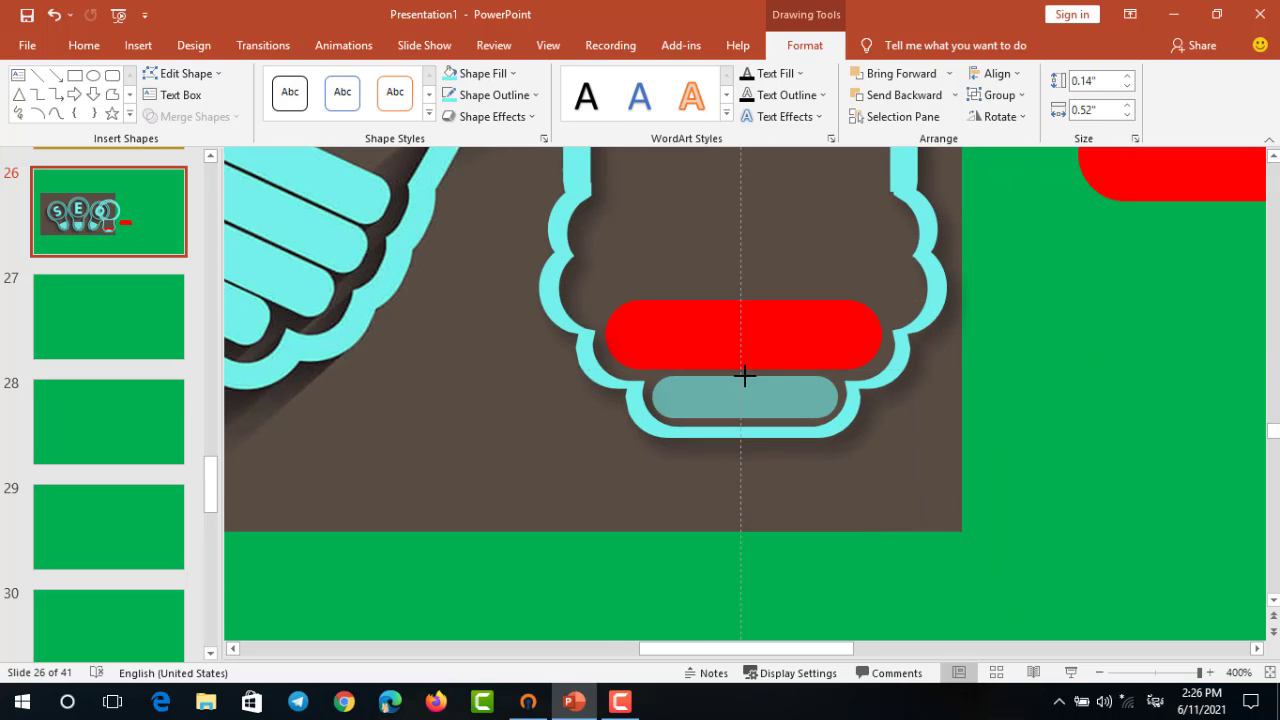
left_click(742, 303)
left_click_drag(742, 308, 741, 320)
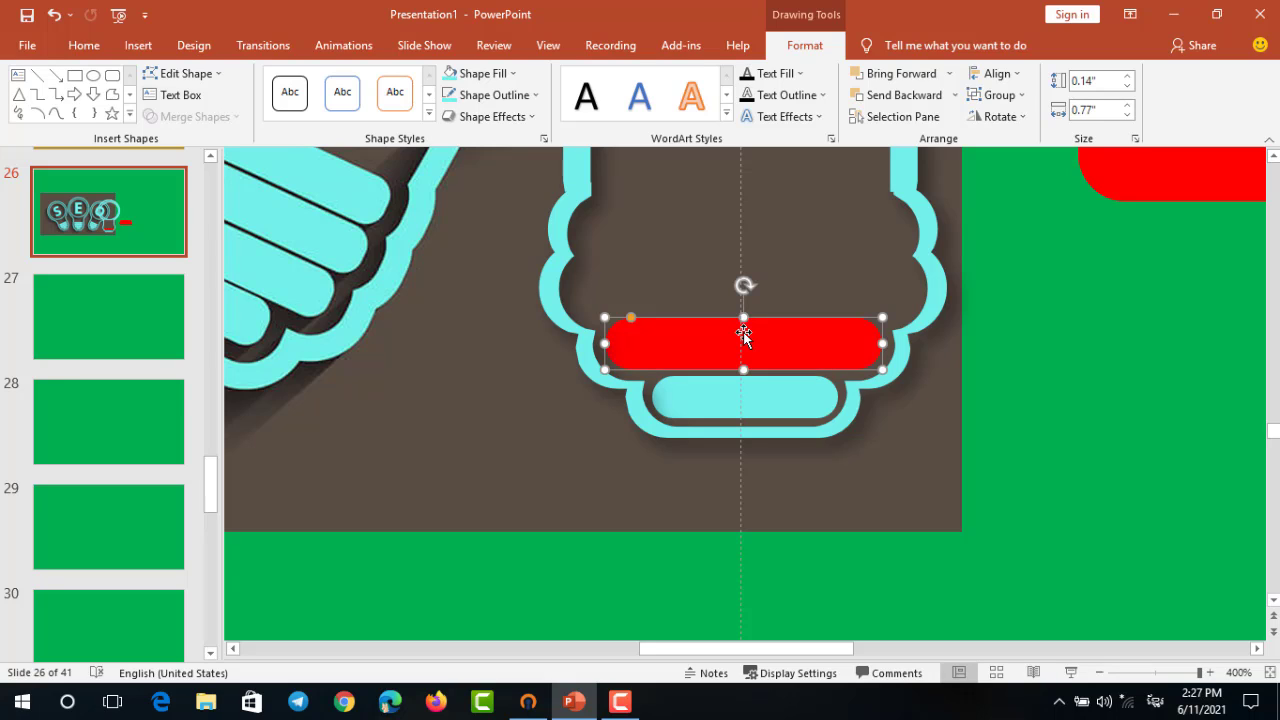
left_click(470, 73)
left_click(1107, 348)
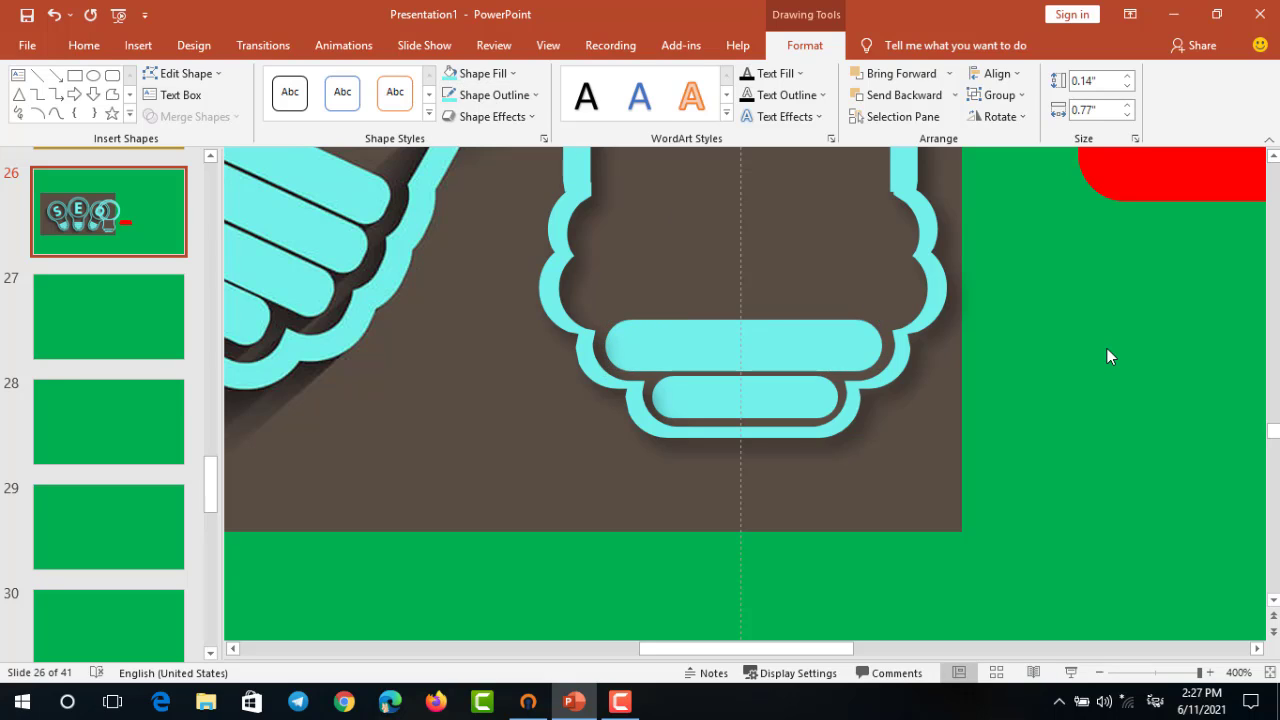
Move another red bar onto the bulb base and shorten it to sit above the aqua bars
scroll(1107, 348, "down", 5)
left_click_drag(1026, 298, 723, 329)
scroll(868, 289, "up", 5)
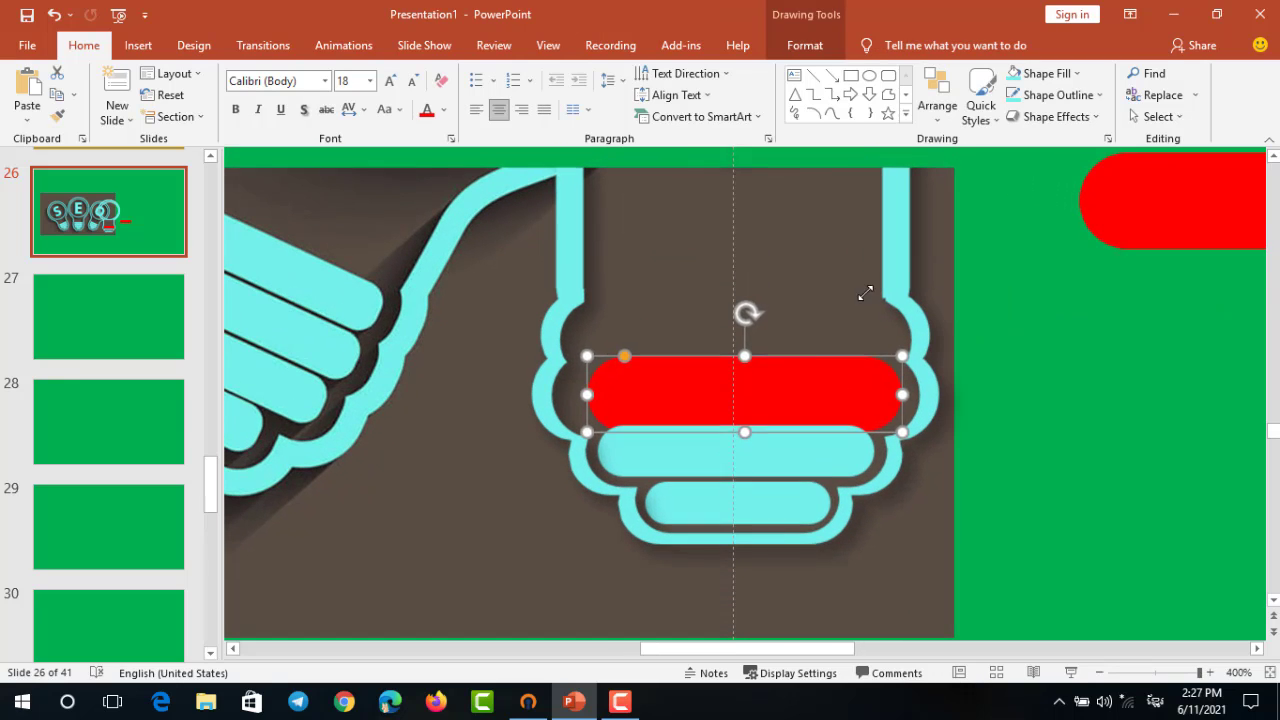
left_click(801, 367)
left_click_drag(737, 343, 740, 375)
left_click(754, 450)
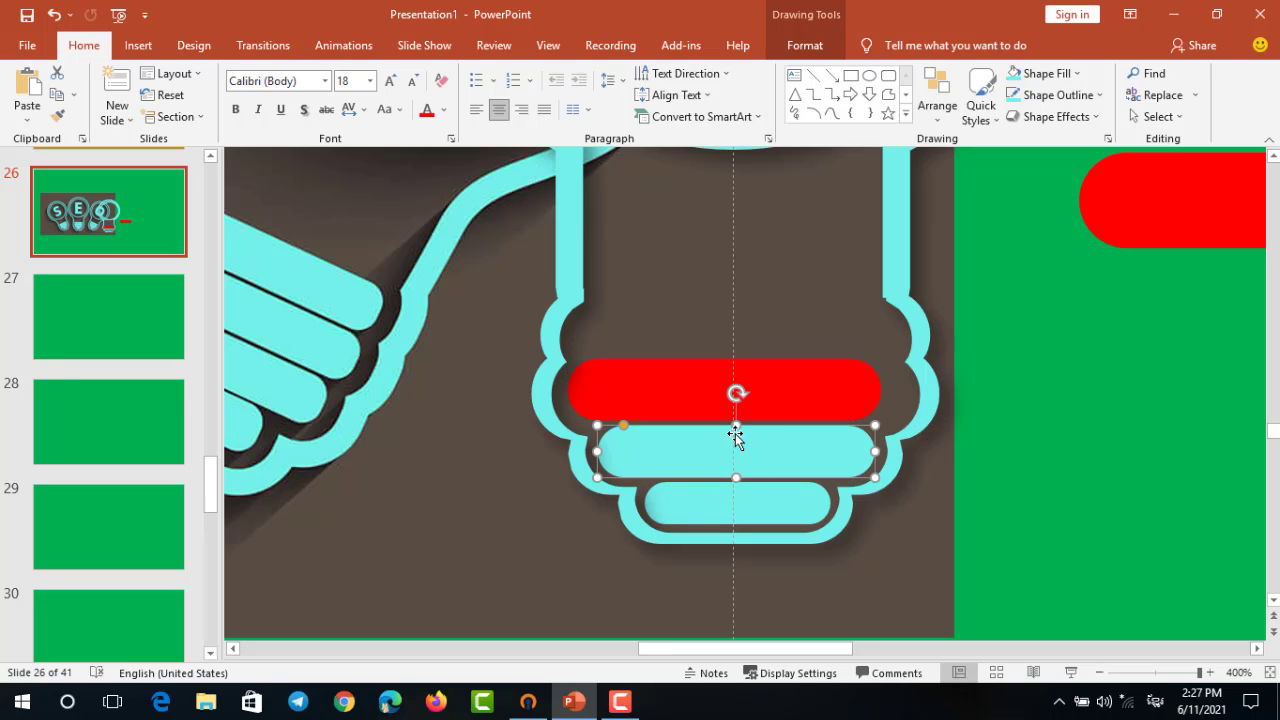
key("Tab")
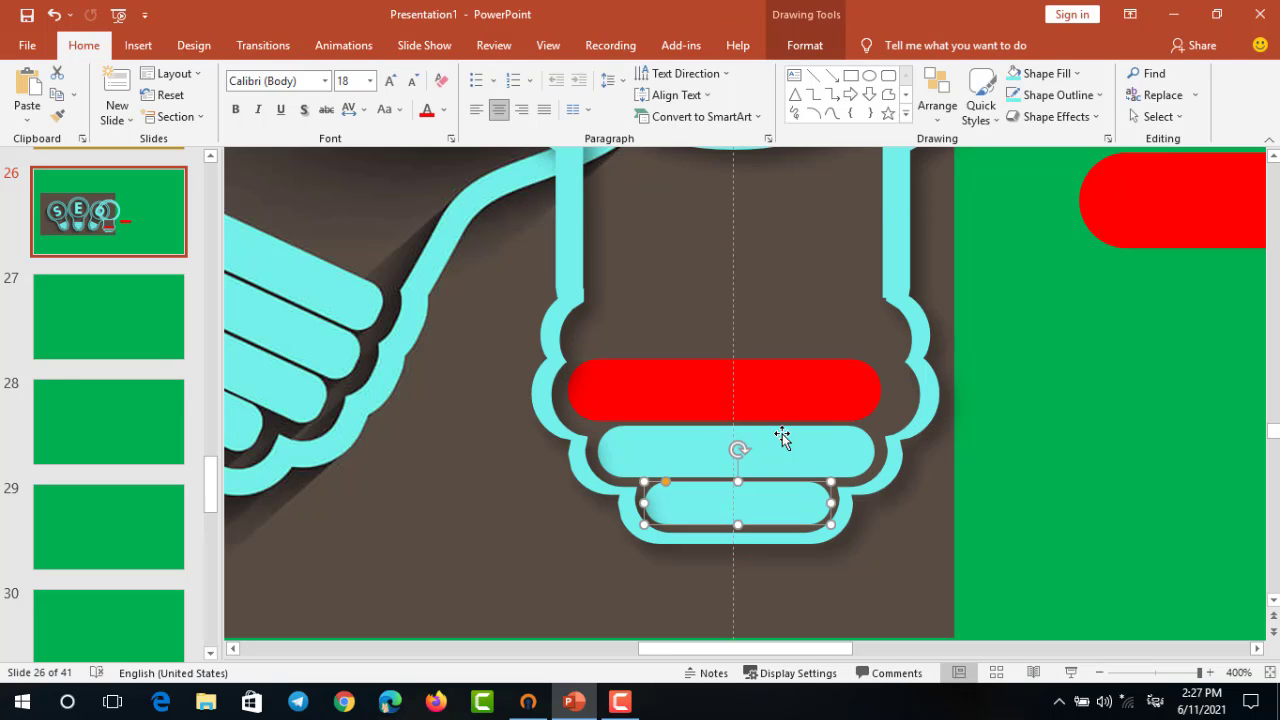
left_click(837, 437)
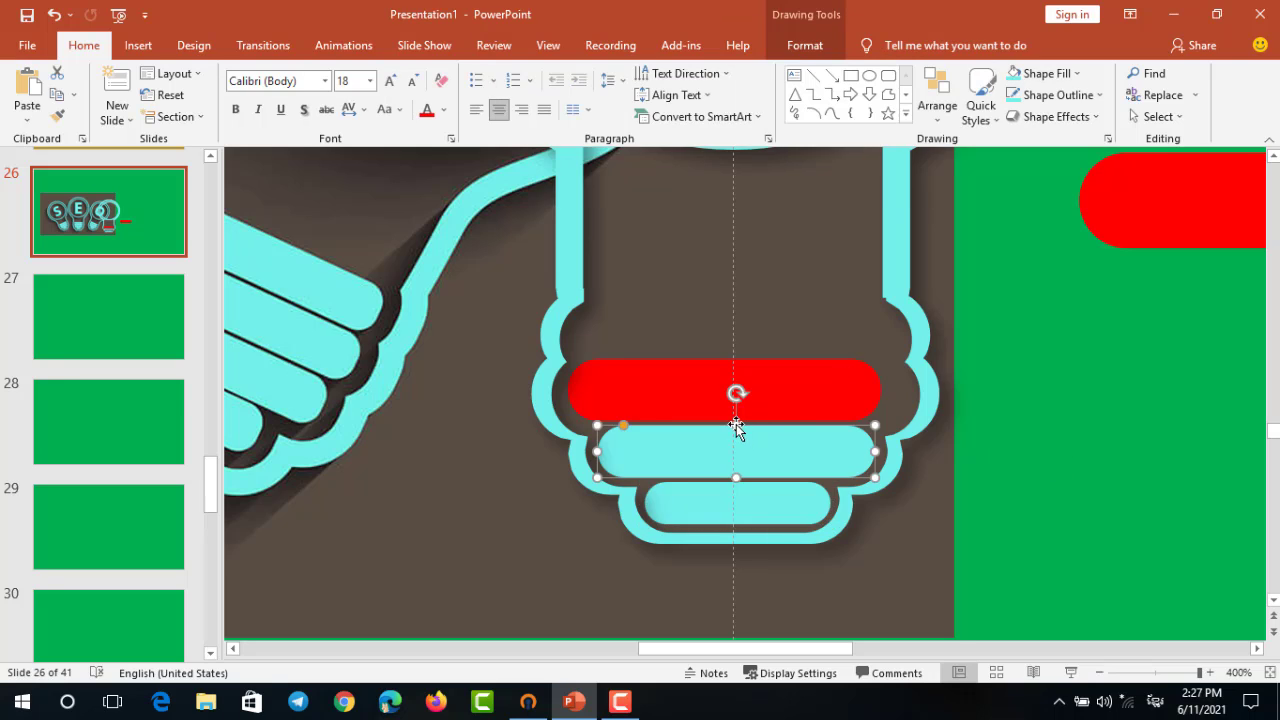
scroll(738, 428, "down", 5)
Move the red bar into the bulb base, fill it cyan and widen it to match the other bars
left_click(881, 506)
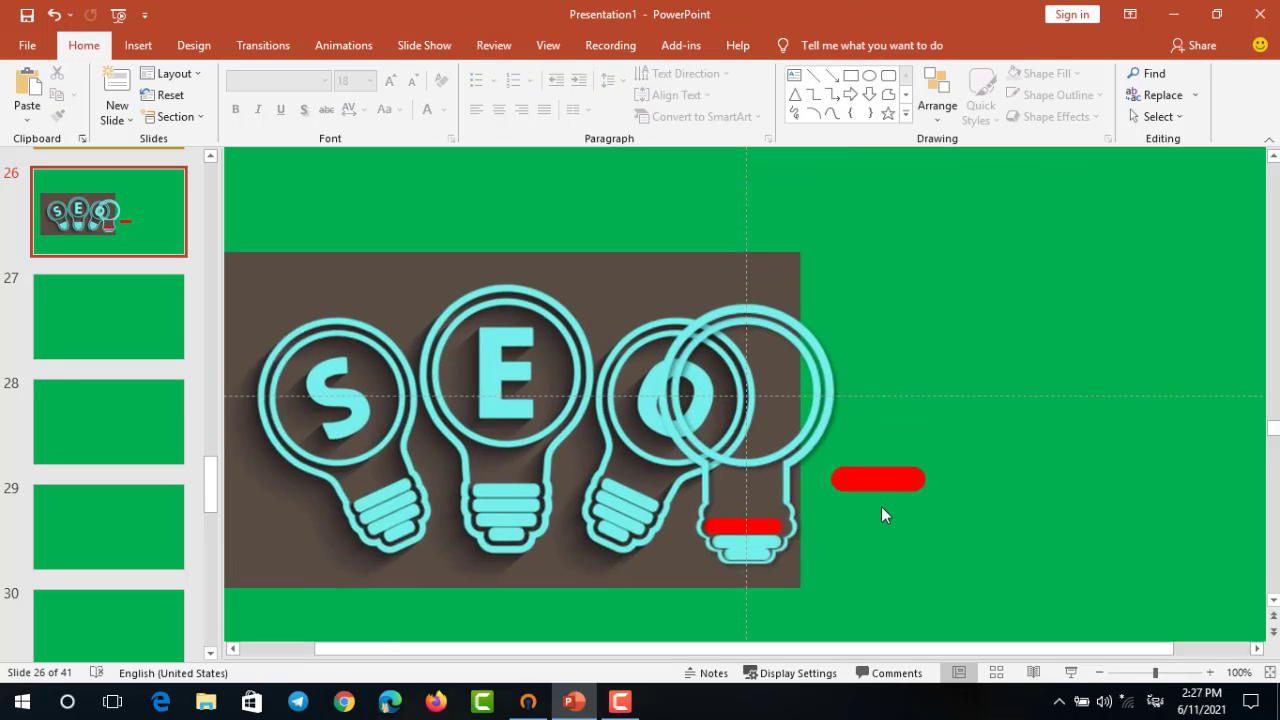
scroll(881, 506, "up", 5)
left_click(754, 492)
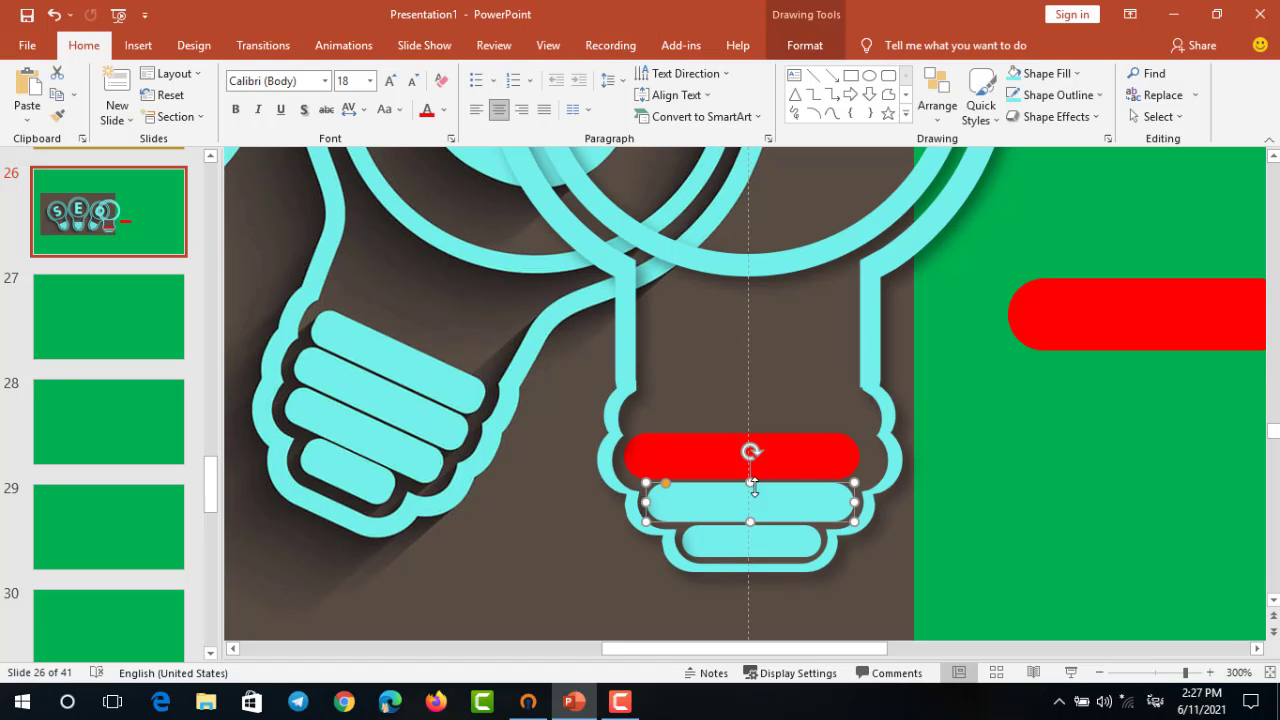
scroll(752, 488, "up", 2)
left_click(771, 332)
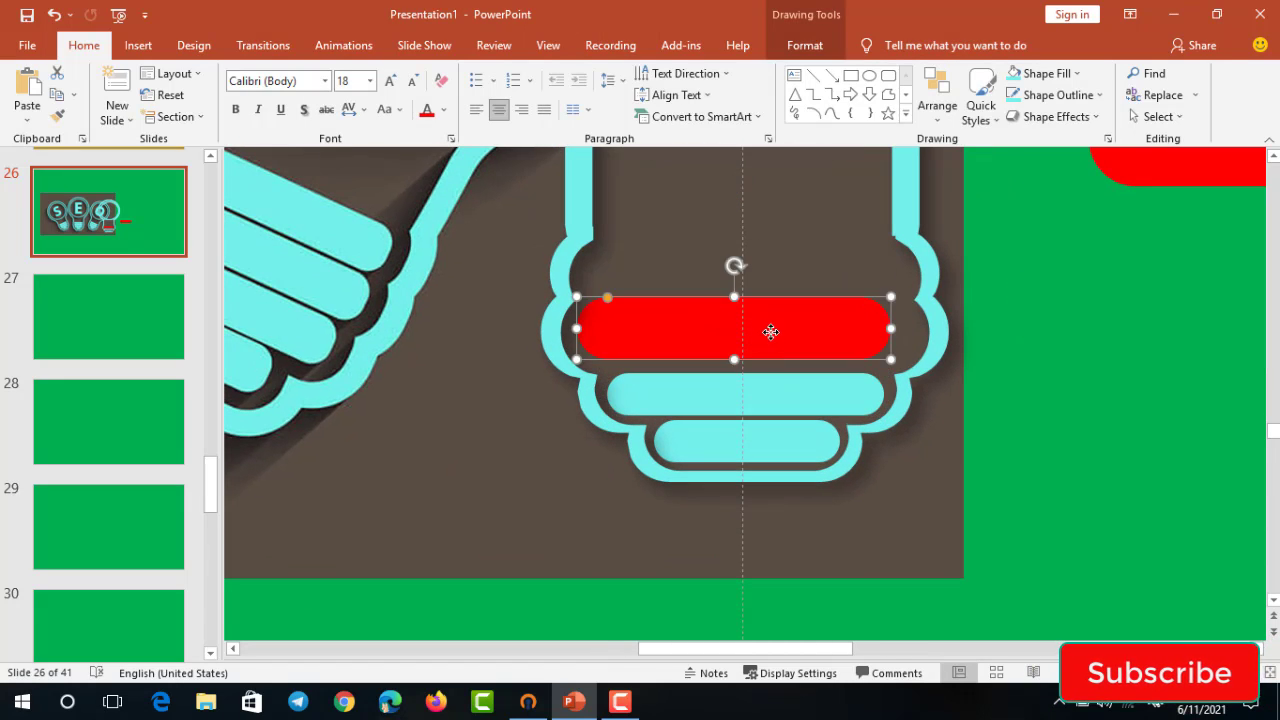
mouse_move(771, 332)
left_mouse_down()
mouse_move(779, 341)
mouse_move(746, 324)
left_mouse_up()
left_click(806, 44)
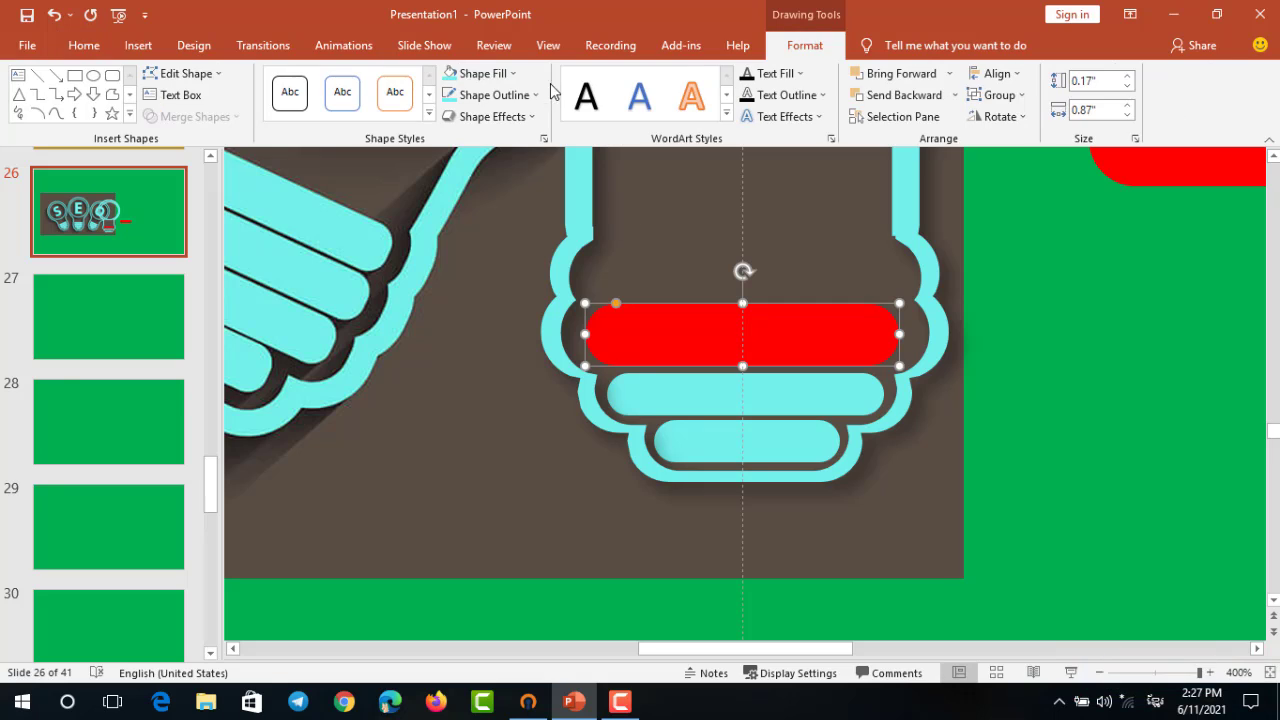
left_click(455, 77)
left_click_drag(588, 333, 573, 334)
left_click_drag(901, 333, 915, 333)
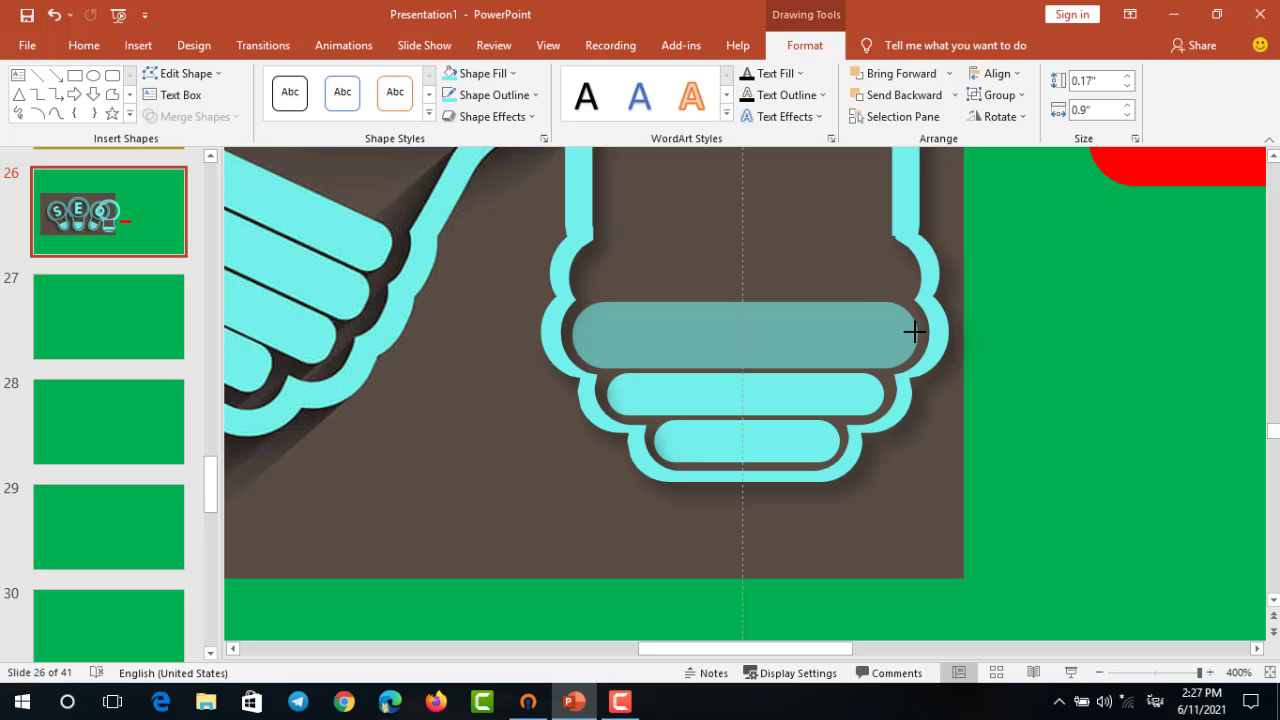
left_click(1108, 393)
Undo the spare red bar and shift the cyan bar up into the base
scroll(1108, 393, "down", 3)
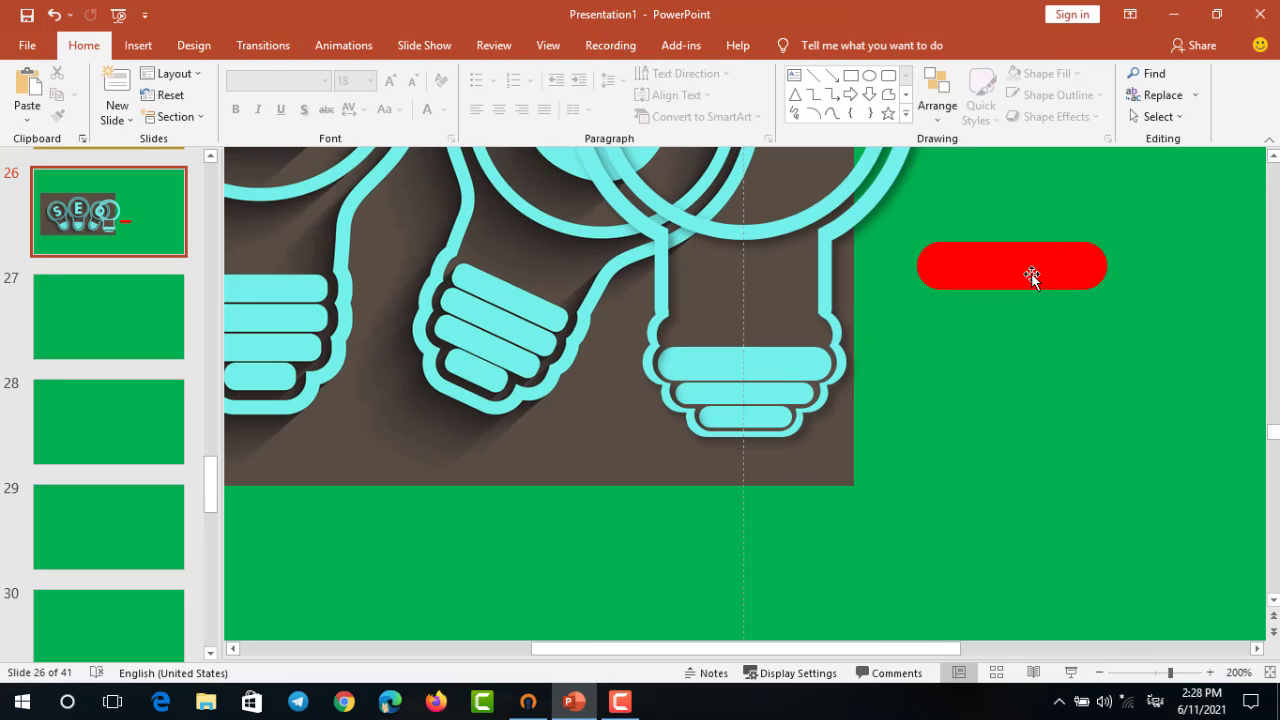
left_click(1030, 276)
key("ctrl+z")
key("ctrl+z")
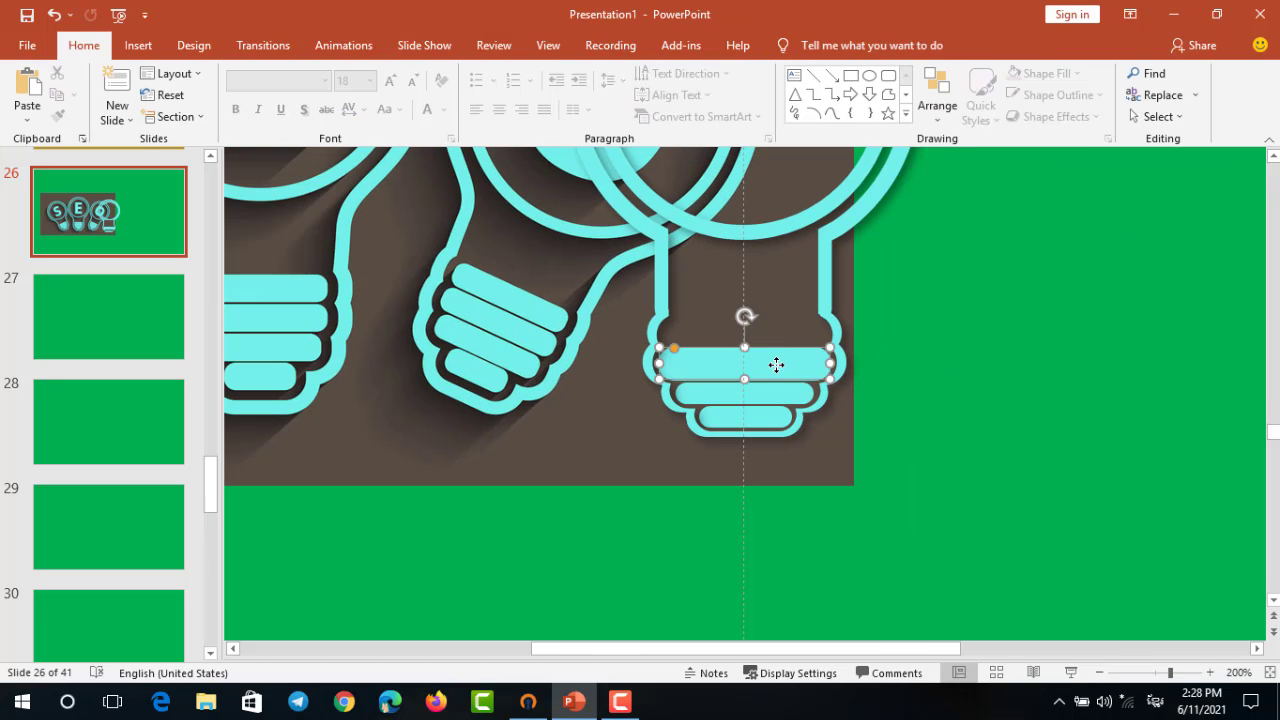
mouse_move(788, 375)
left_mouse_down()
mouse_move(784, 342)
mouse_move(733, 335)
mouse_move(696, 349)
left_mouse_up()
scroll(784, 342, "up", 3)
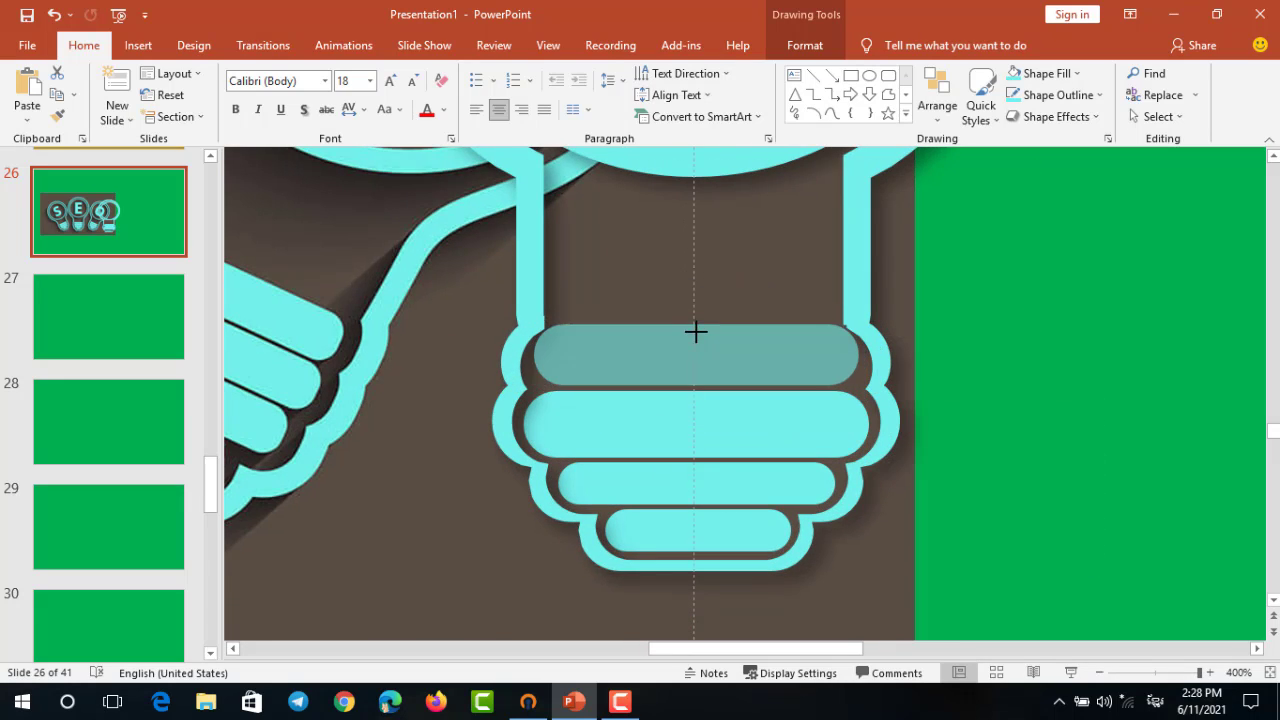
left_click(998, 337)
scroll(998, 337, "down", 5)
left_click(755, 398)
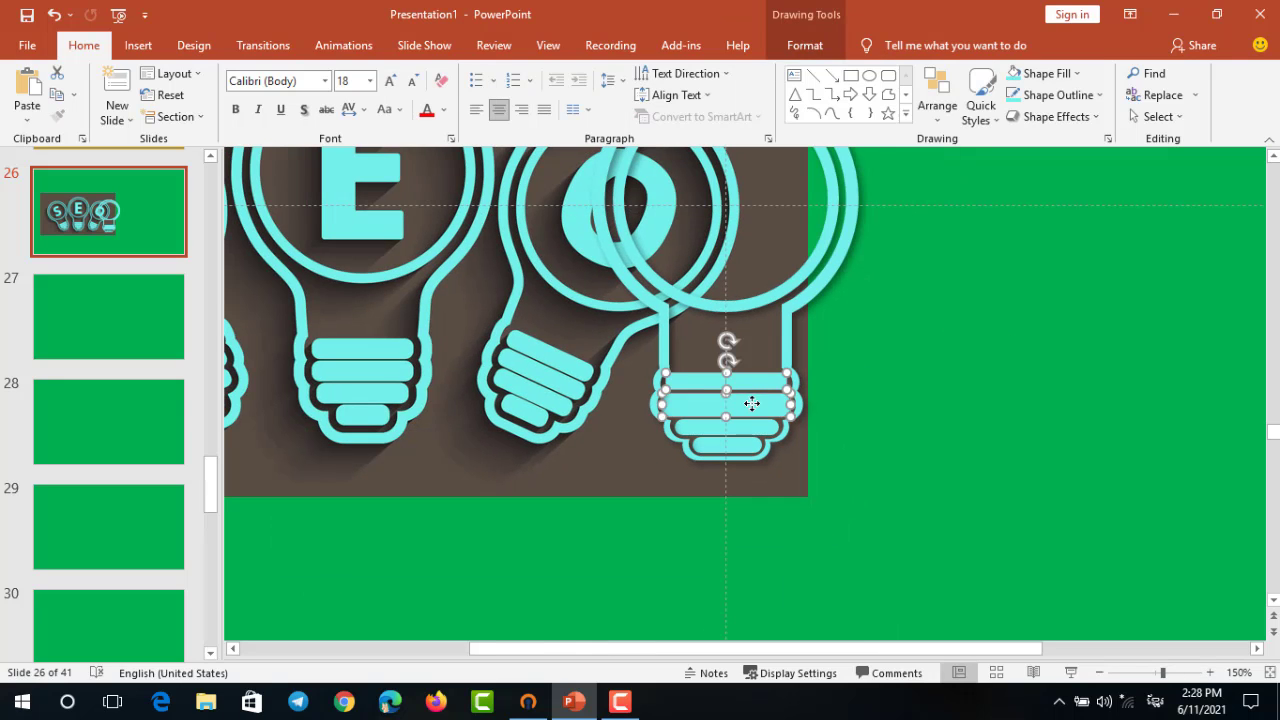
Group the selected cyan base bars into one object
left_click(741, 451, "shift")
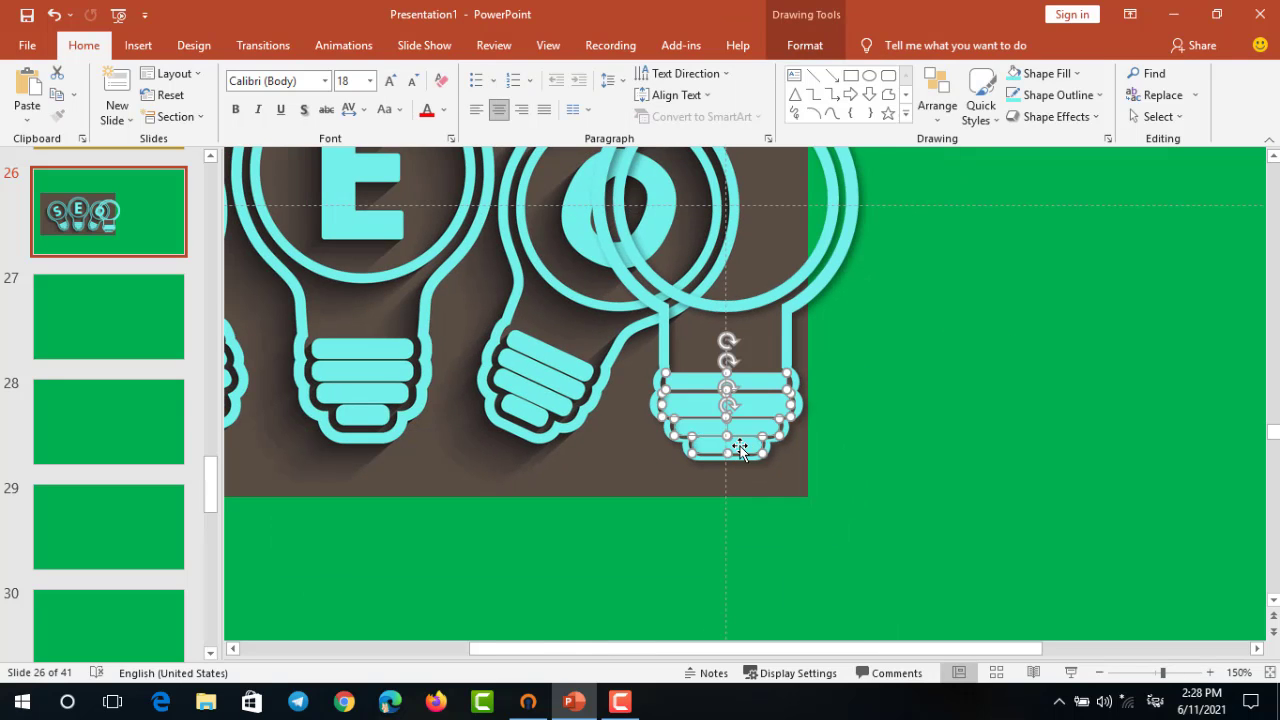
key("ctrl+g")
left_click(895, 442)
Drag the finished bulb off the SEO picture onto the green area
left_click(783, 345)
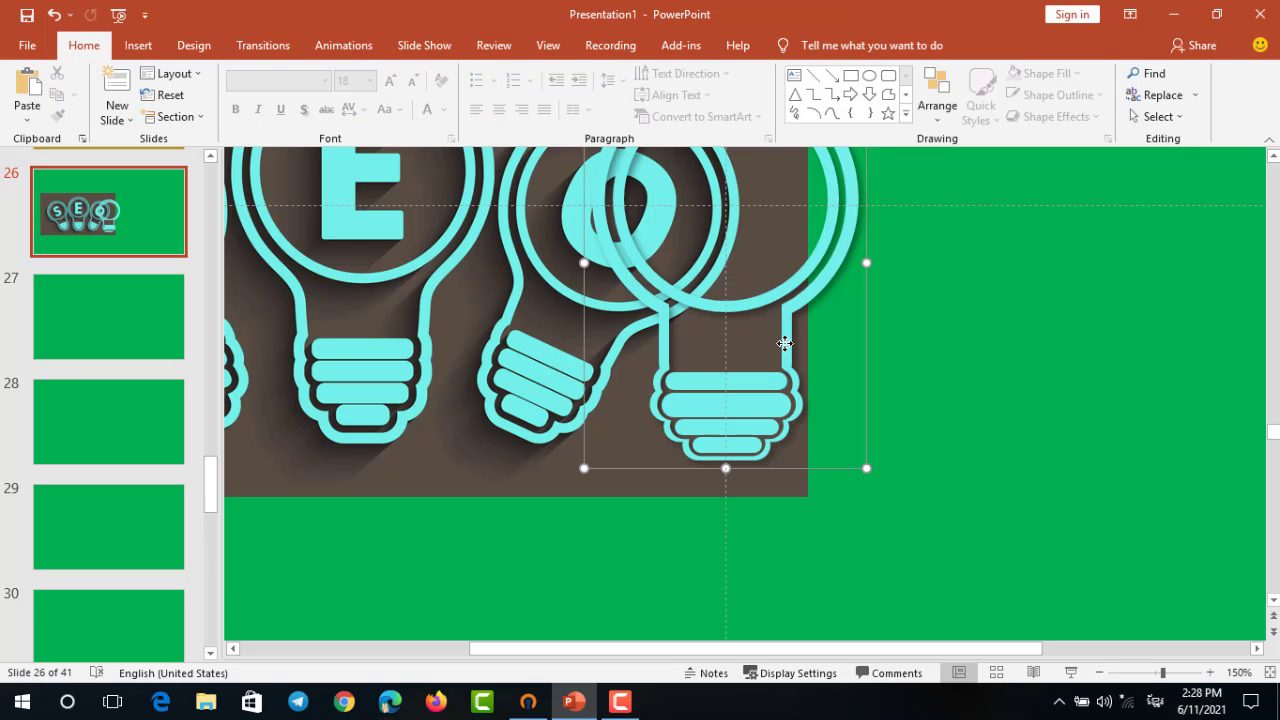
left_click(761, 382)
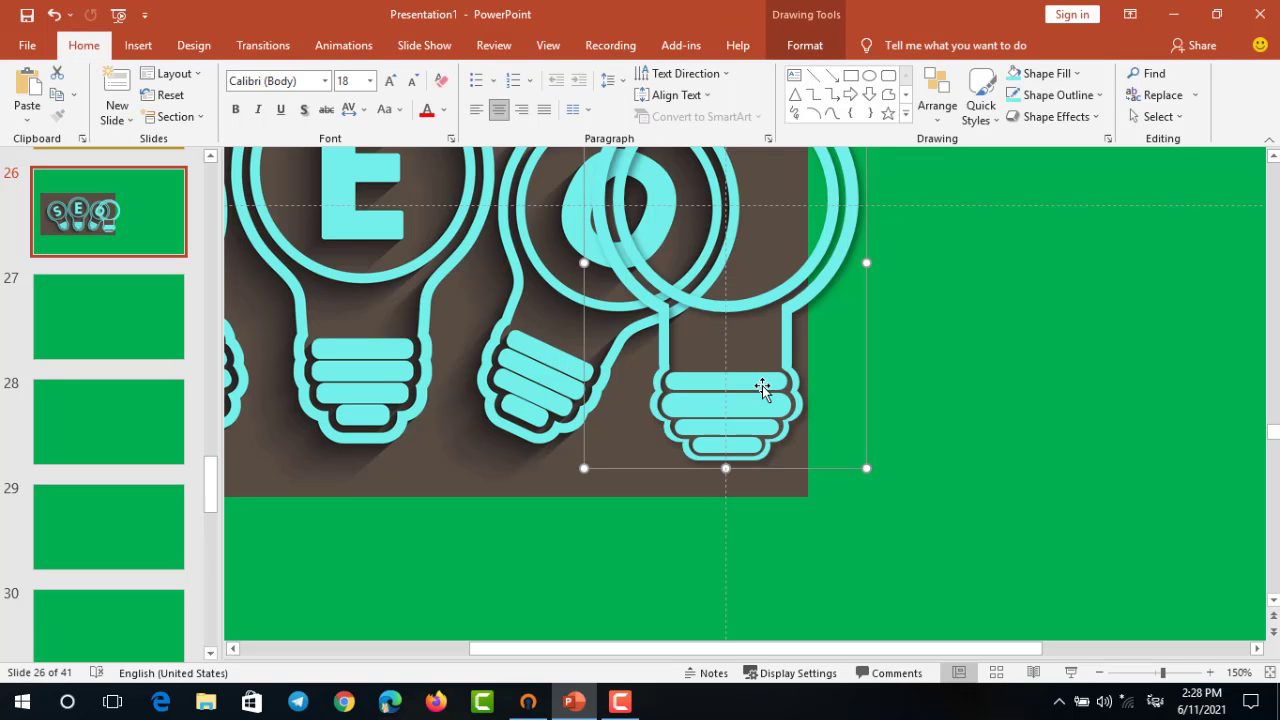
scroll(762, 385, "down", 5)
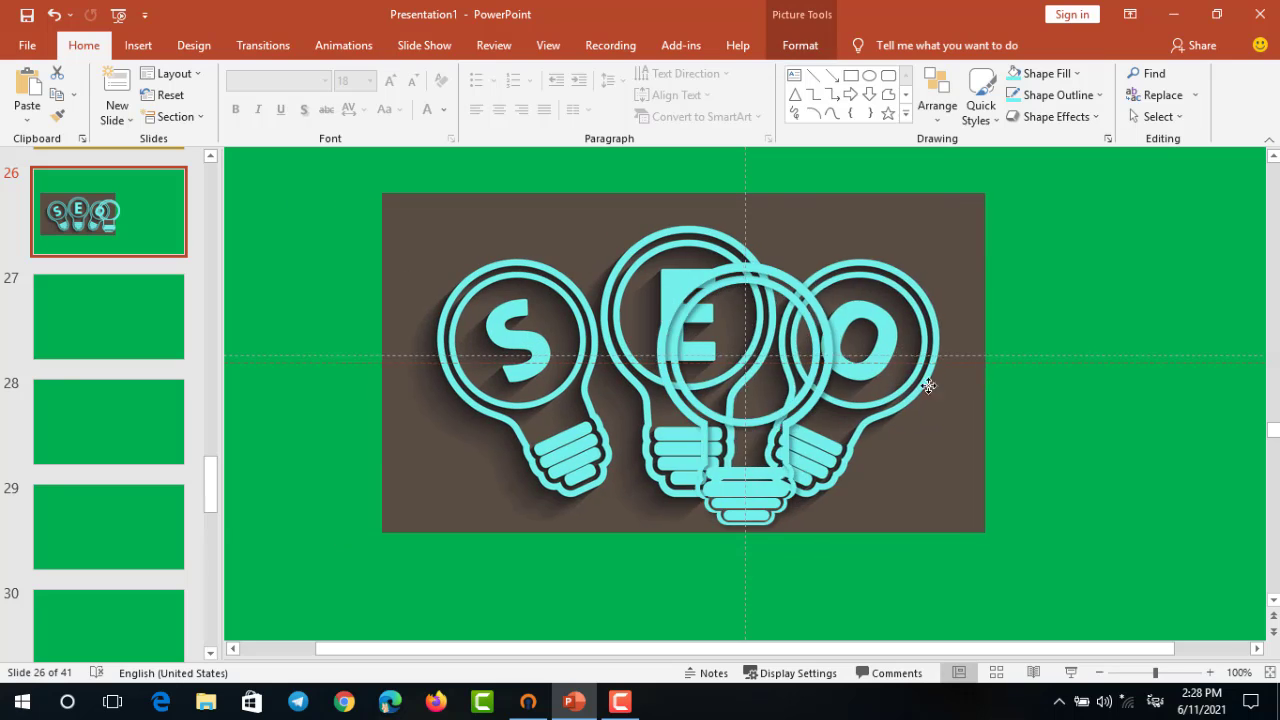
mouse_move(926, 374)
left_mouse_down()
mouse_move(746, 374)
mouse_move(936, 373)
mouse_move(951, 359)
left_mouse_up()
scroll(951, 359, "down", 3)
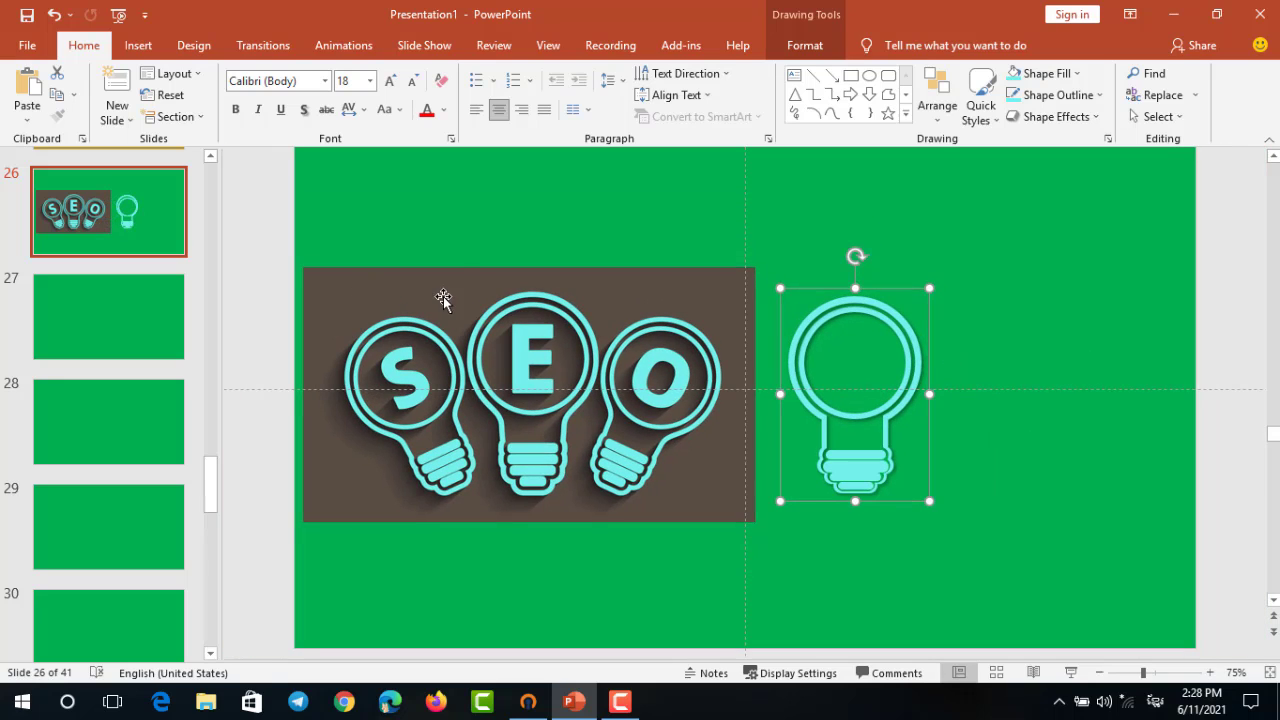
Move the SEO picture to bottom centre and the bulb to top centre, then duplicate the bulb
mouse_move(443, 296)
left_mouse_down()
mouse_move(648, 400)
mouse_move(658, 384)
left_mouse_up()
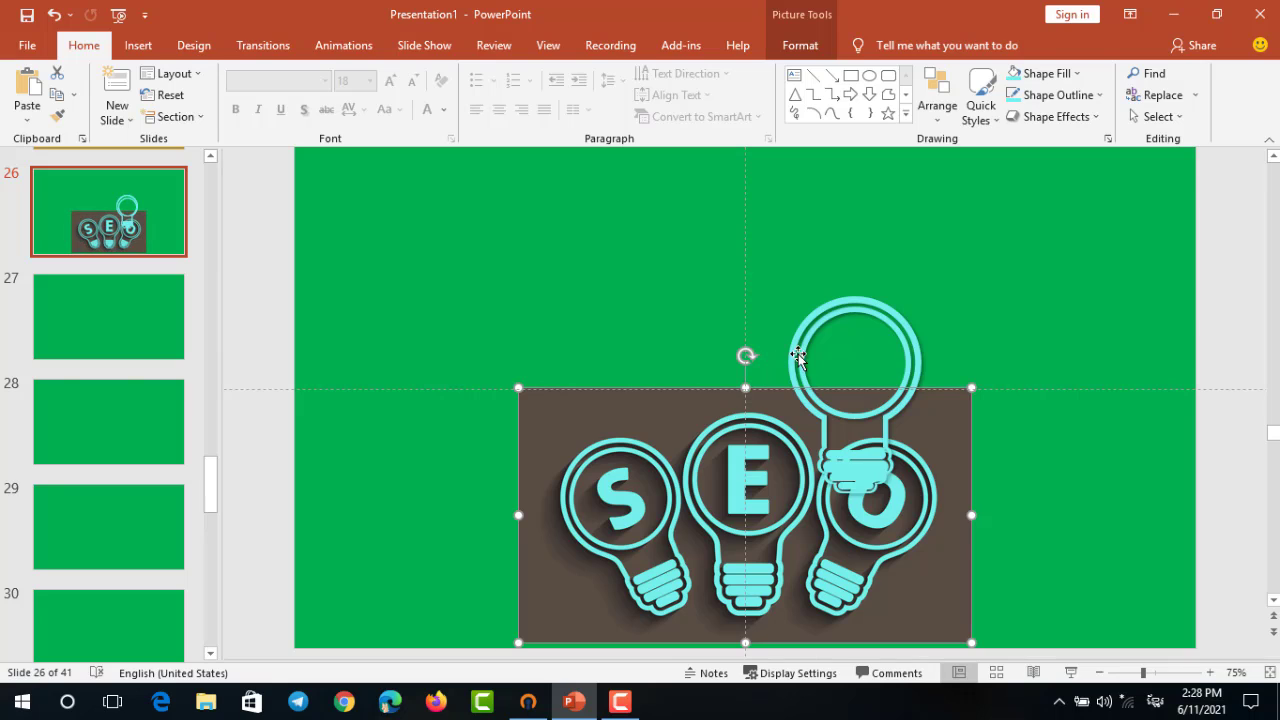
left_click_drag(797, 358, 685, 240)
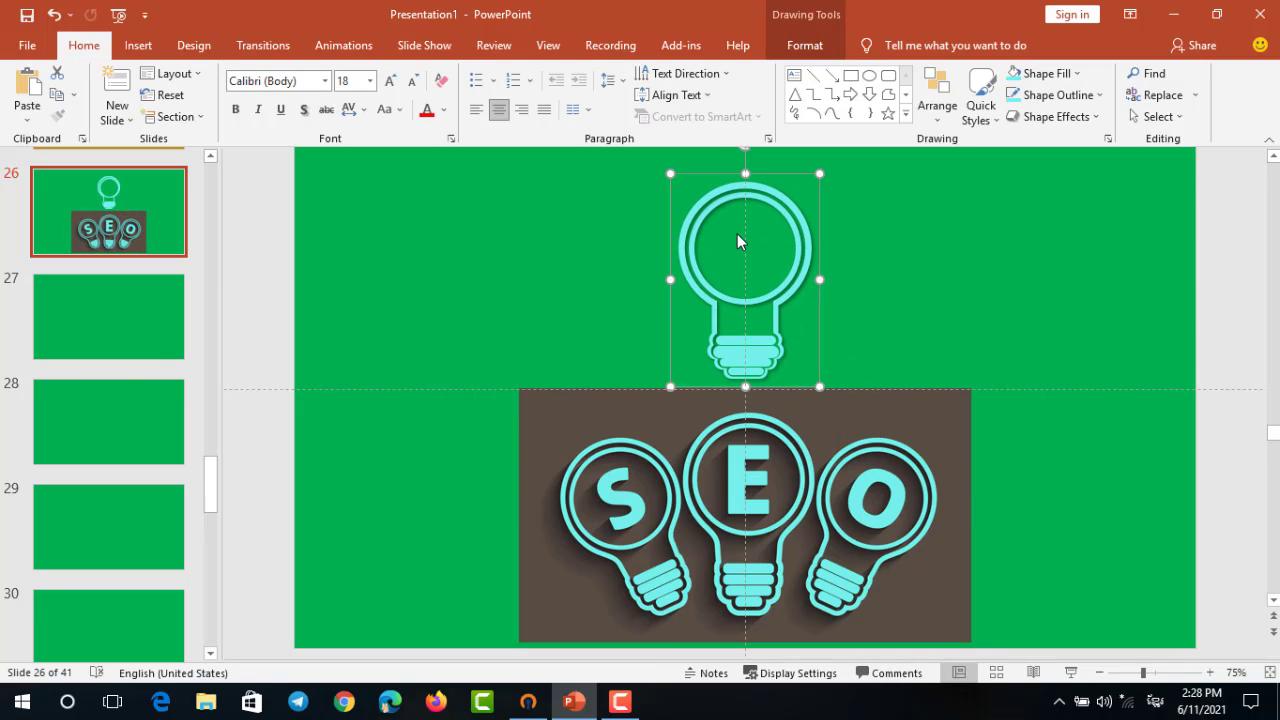
key("ctrl+d")
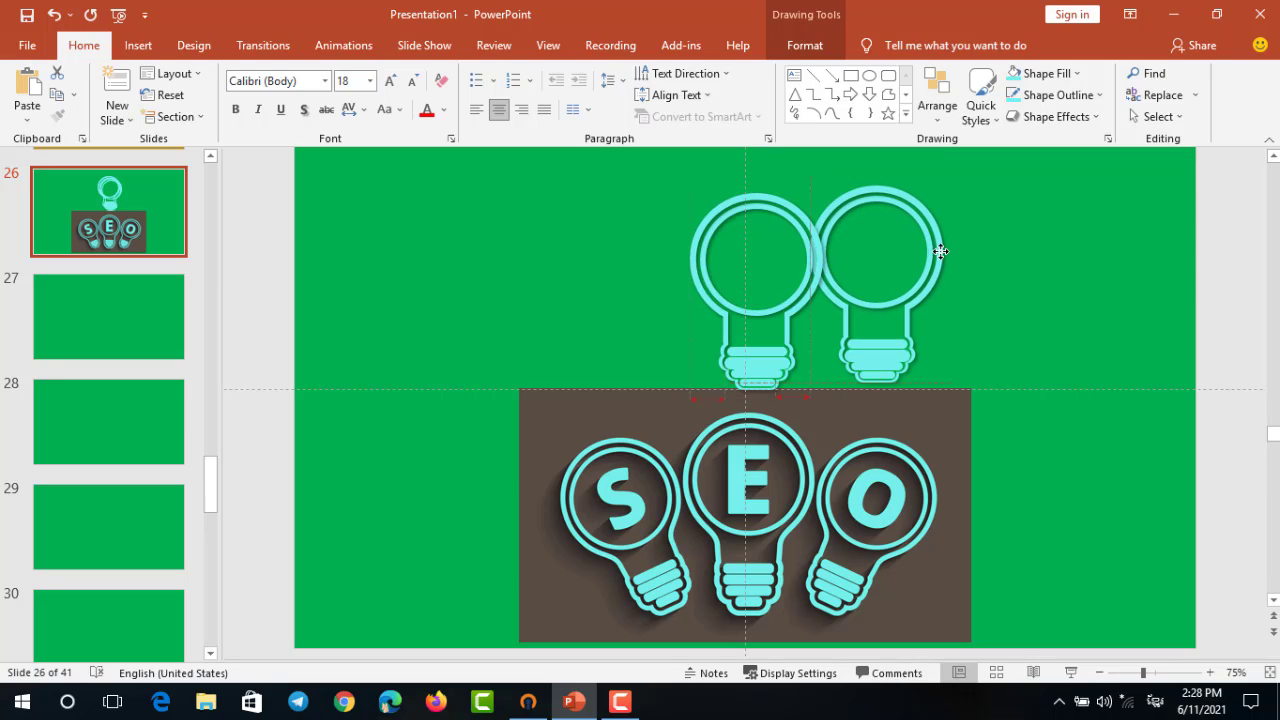
Place the bulb copy right of the original and tilt it outward
left_click_drag(810, 248, 940, 245)
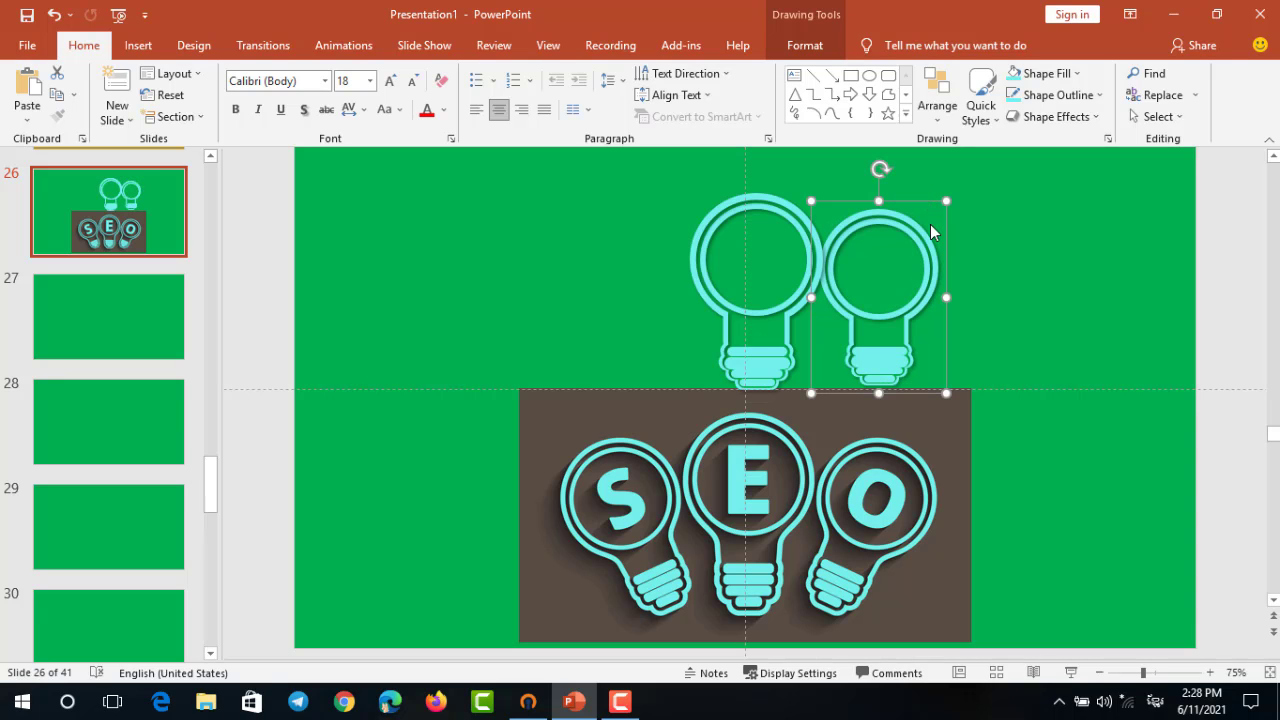
scroll(970, 240, "up", 5, "ctrl")
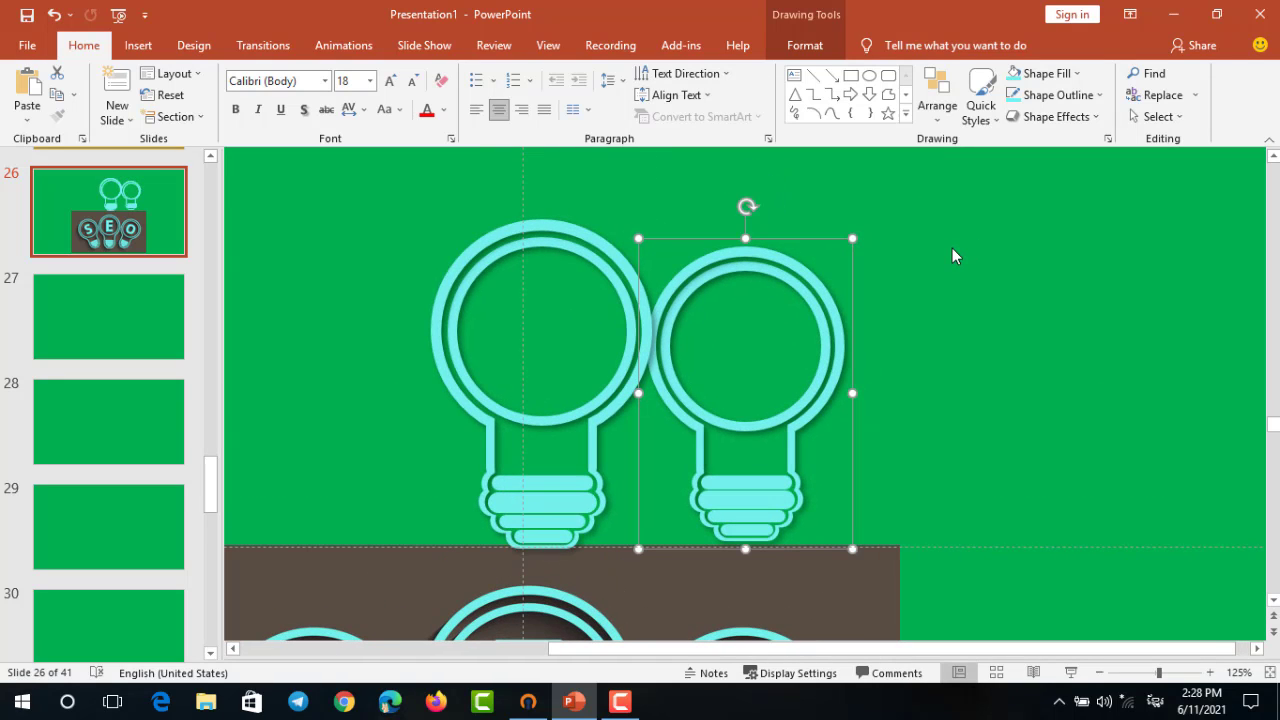
scroll(952, 248, "down", 5, "ctrl")
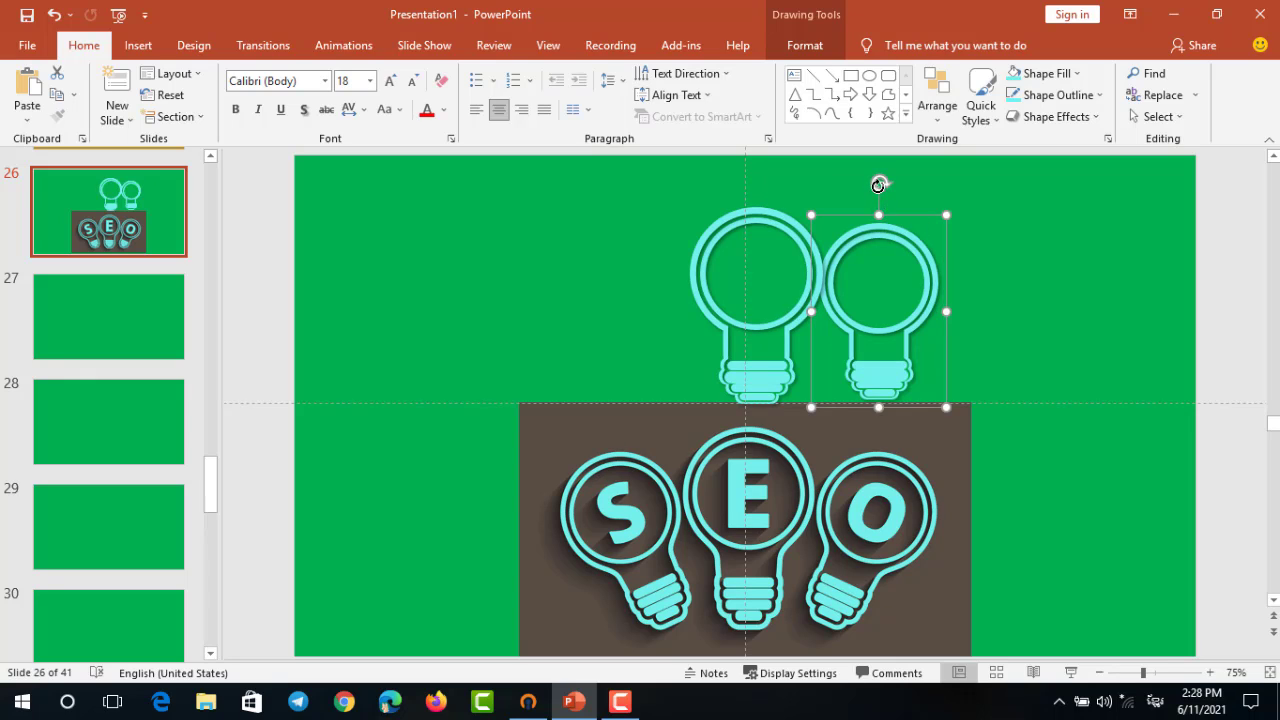
left_click_drag(878, 184, 912, 216)
key("Escape")
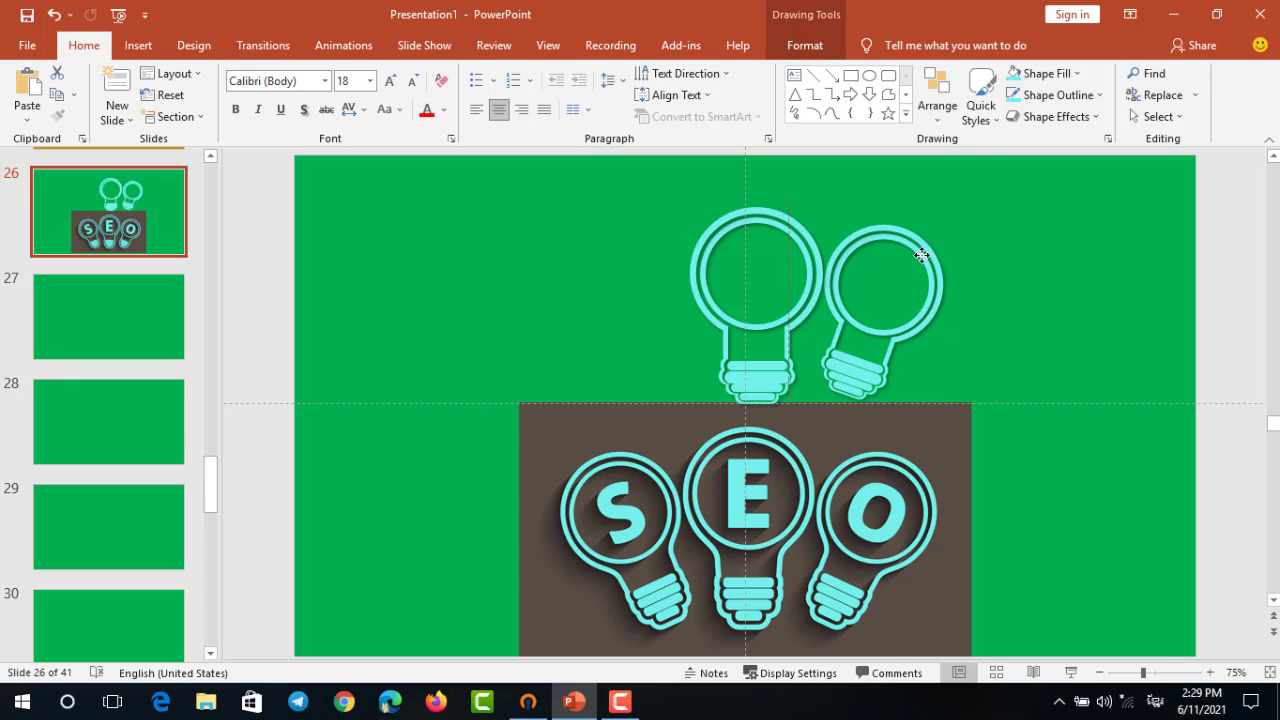
left_click_drag(928, 255, 929, 254)
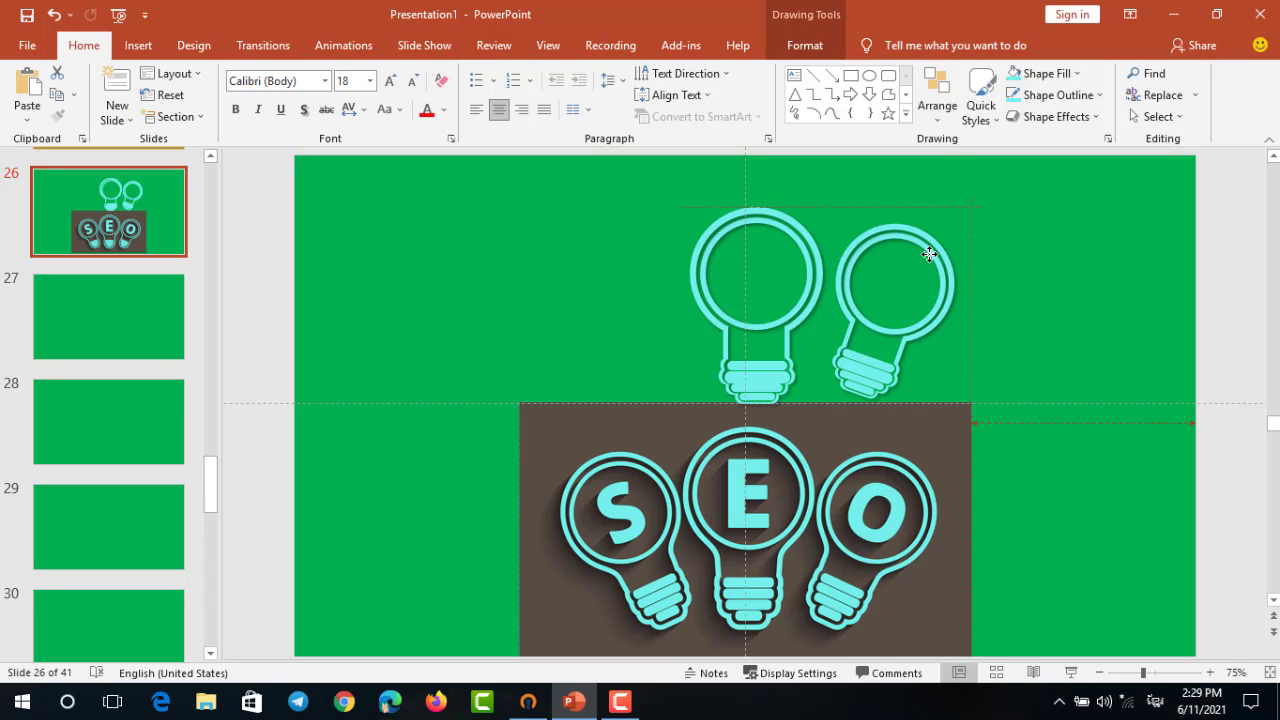
left_click_drag(929, 254, 929, 254)
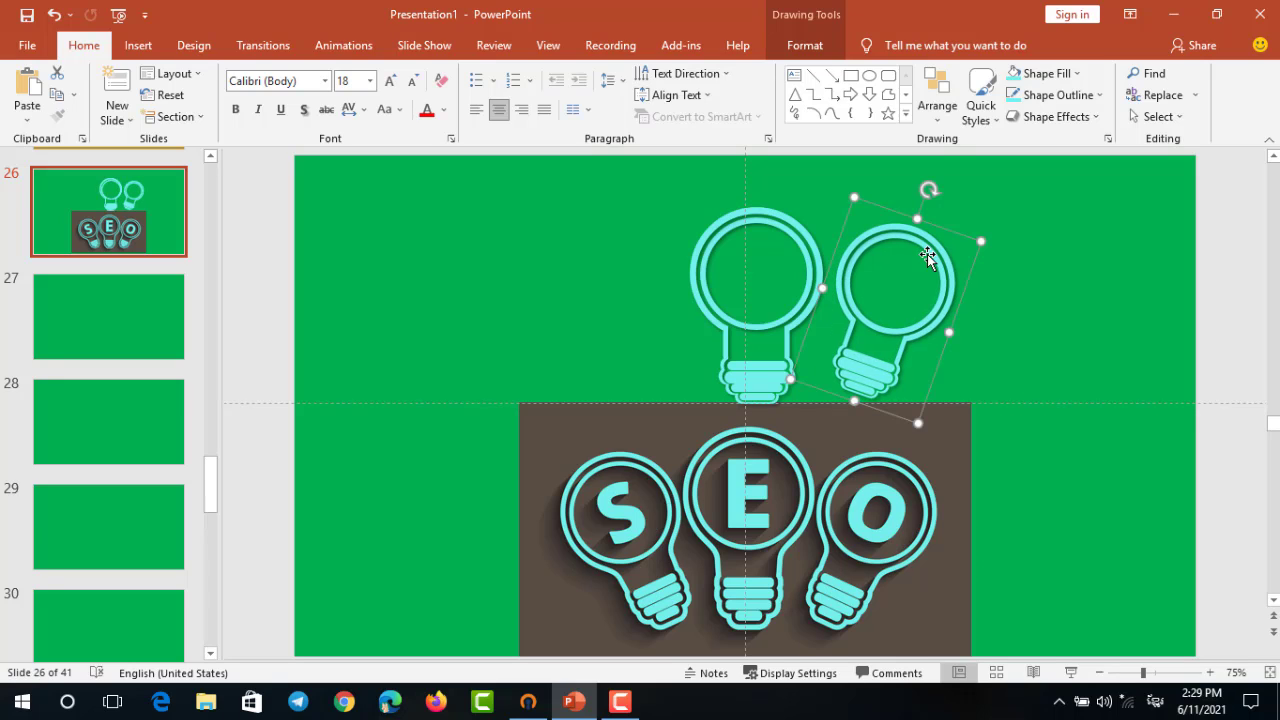
key("ctrl+z")
left_click_drag(928, 258, 927, 258)
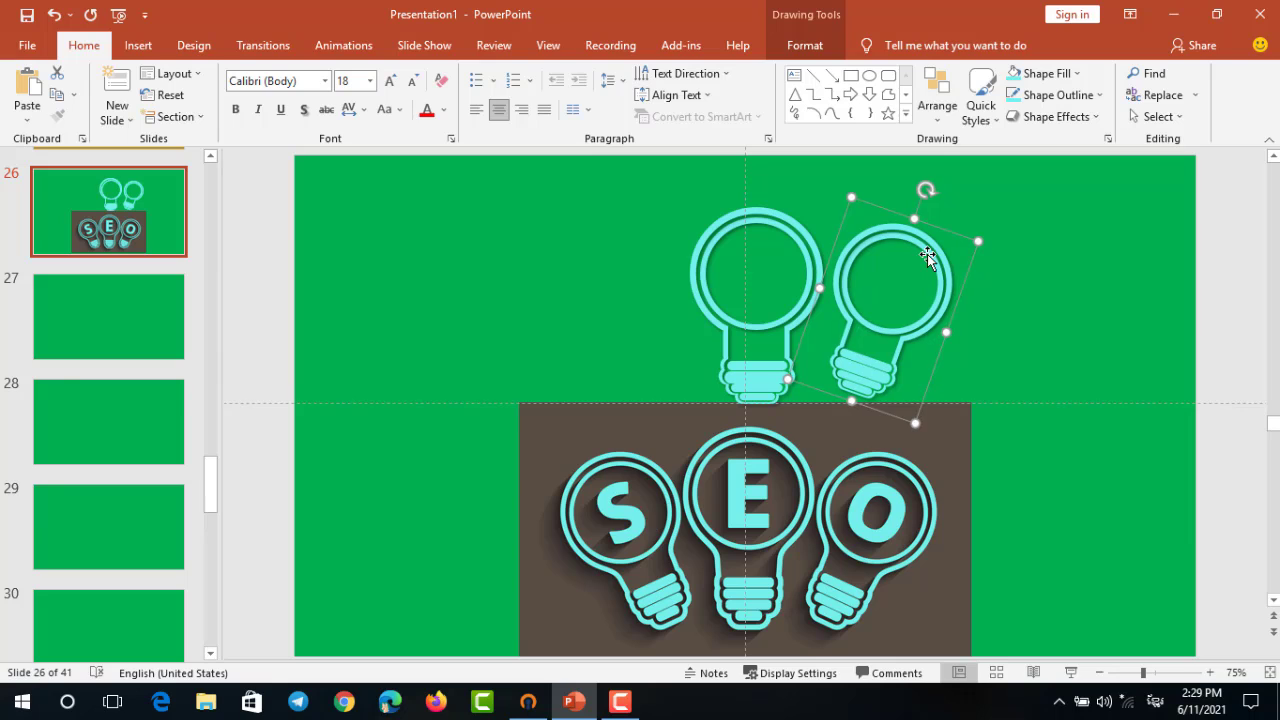
Duplicate the tilted bulb, move it left of the upright one and flip it horizontally
key("ctrl+d")
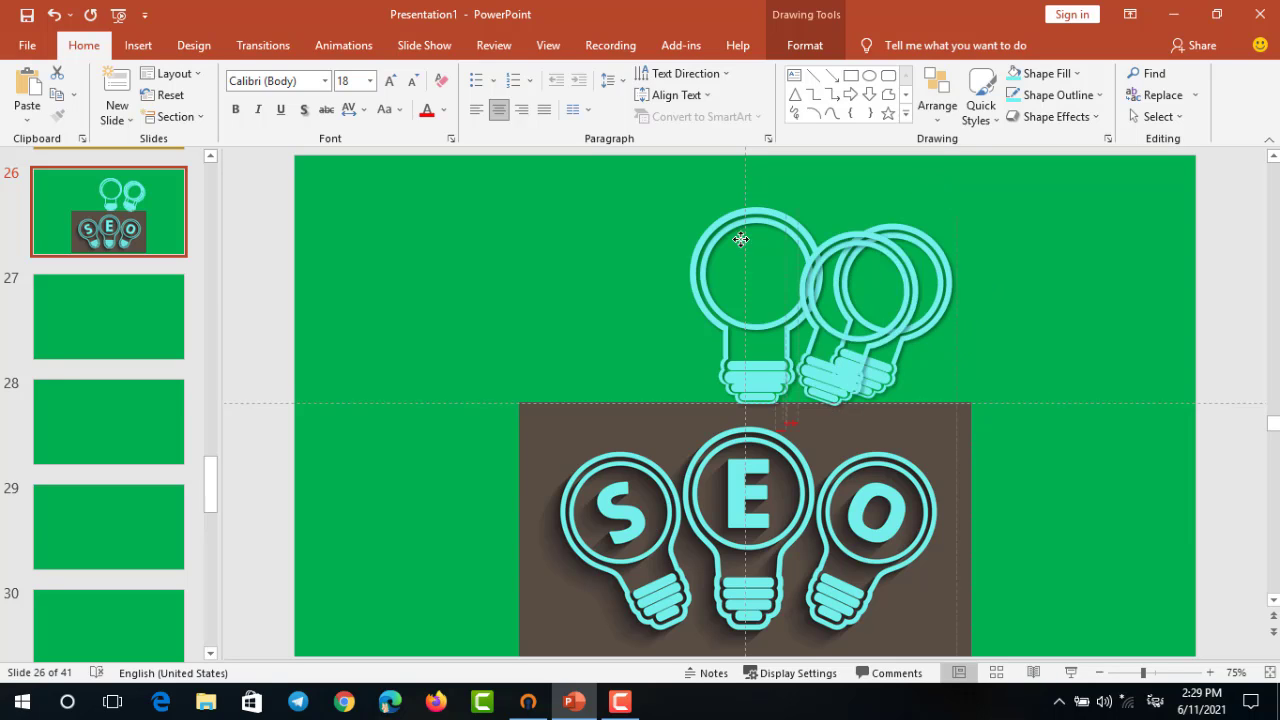
left_click_drag(928, 258, 640, 252)
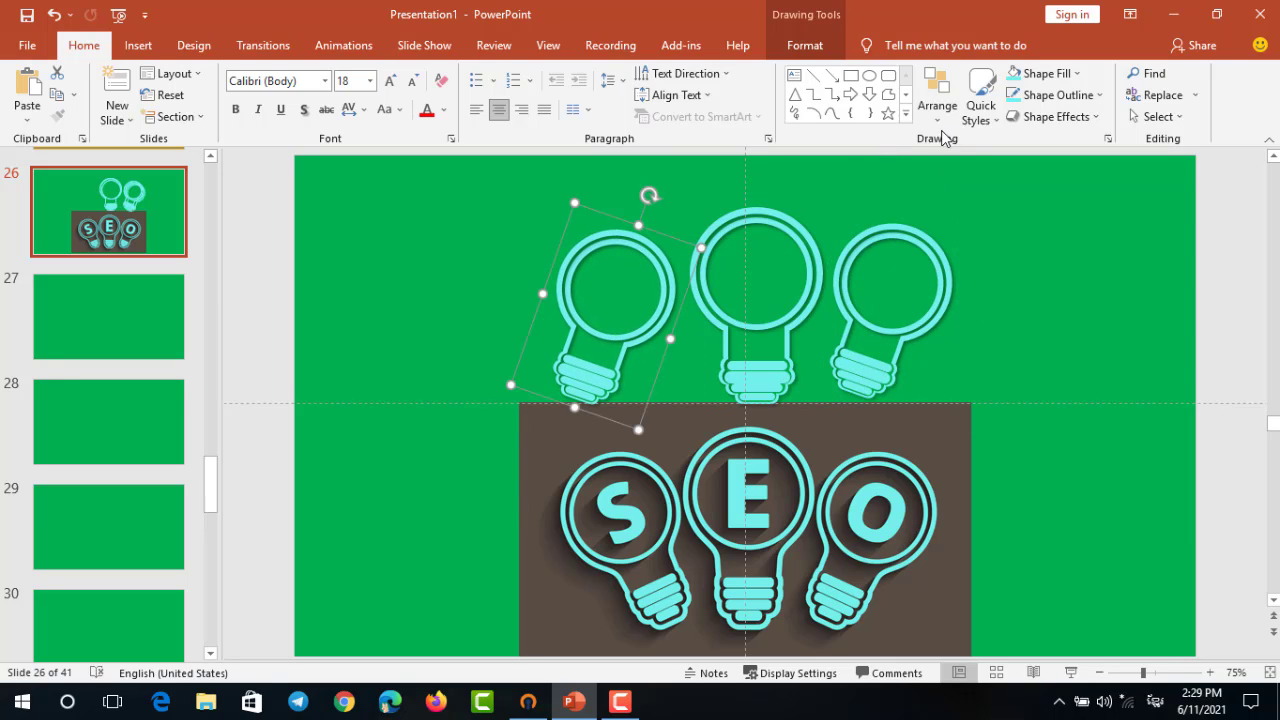
left_click(805, 45)
left_click(1000, 117)
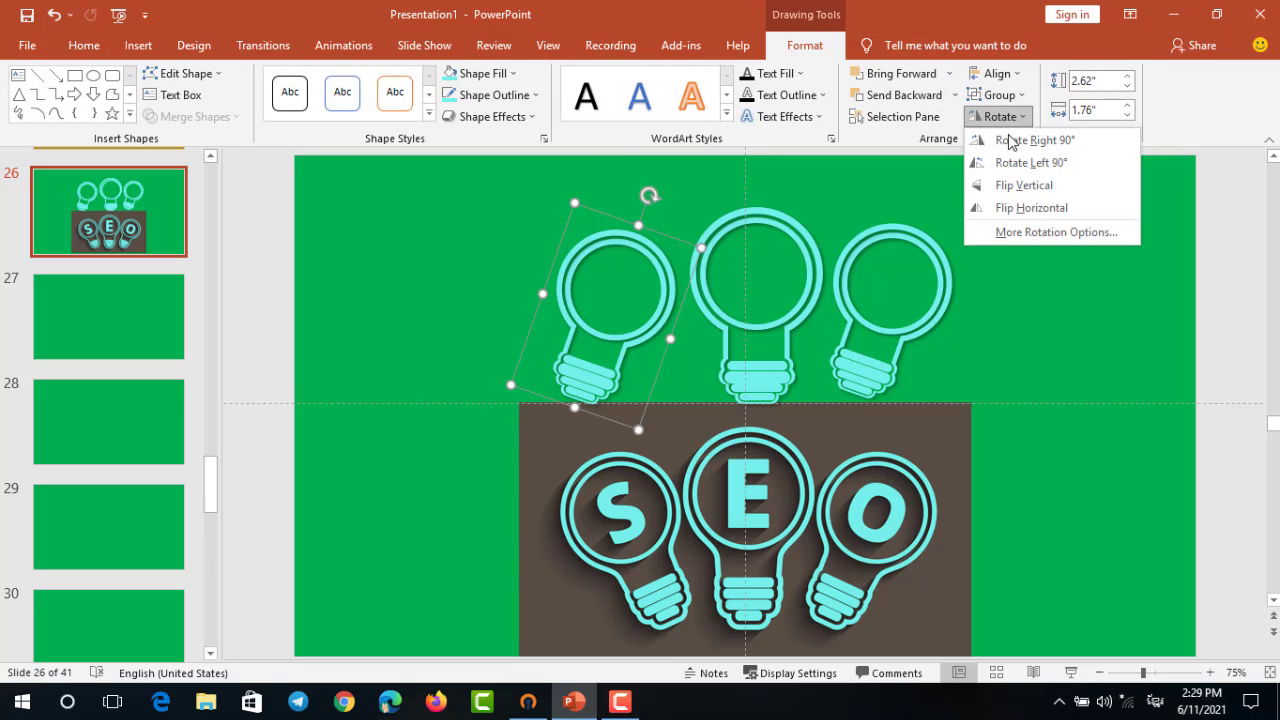
left_click(1016, 208)
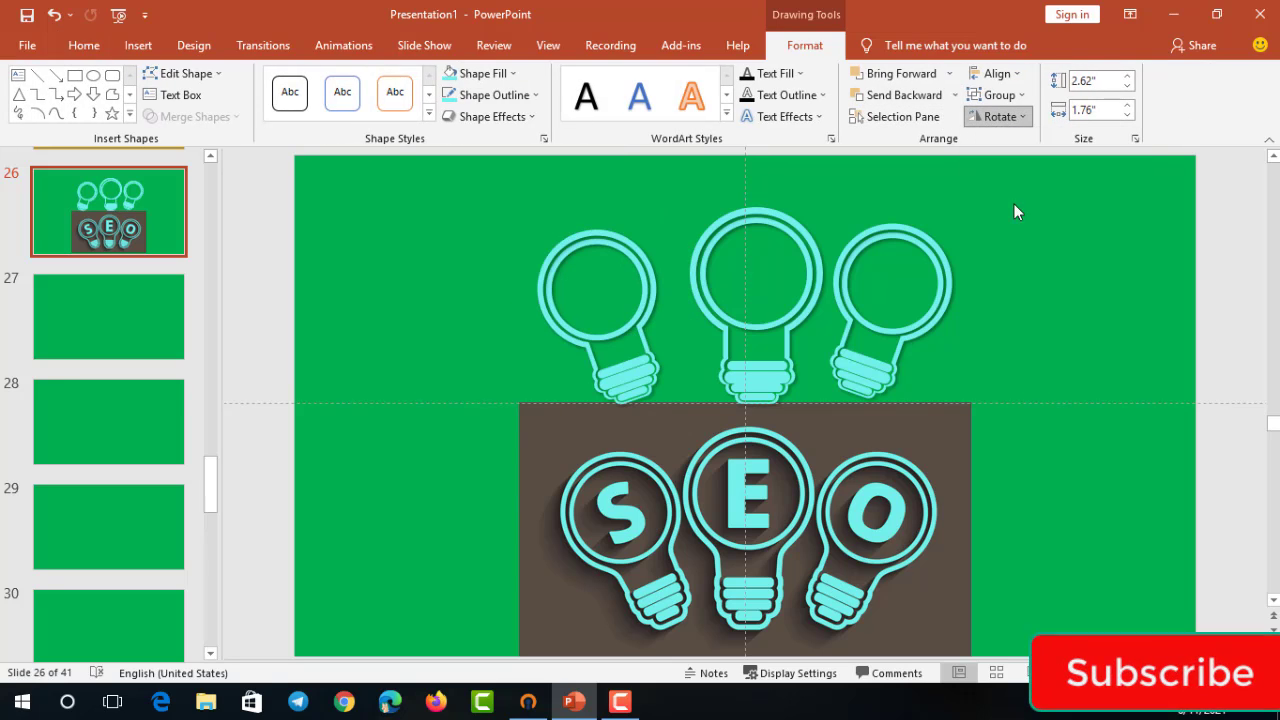
mouse_move(648, 301)
left_mouse_down()
mouse_move(671, 306)
mouse_move(666, 296)
left_mouse_up()
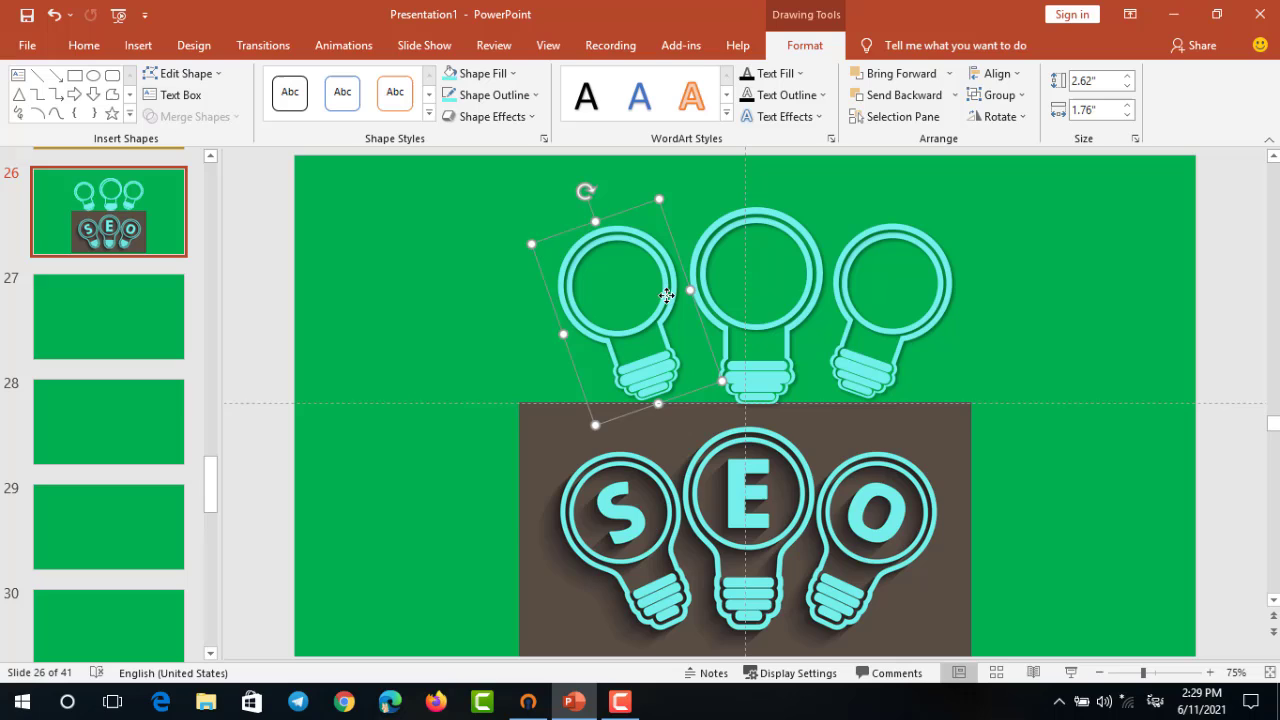
Group the three bulbs into one object and nudge it slightly up
left_click(808, 303, "shift")
left_click(851, 303, "shift")
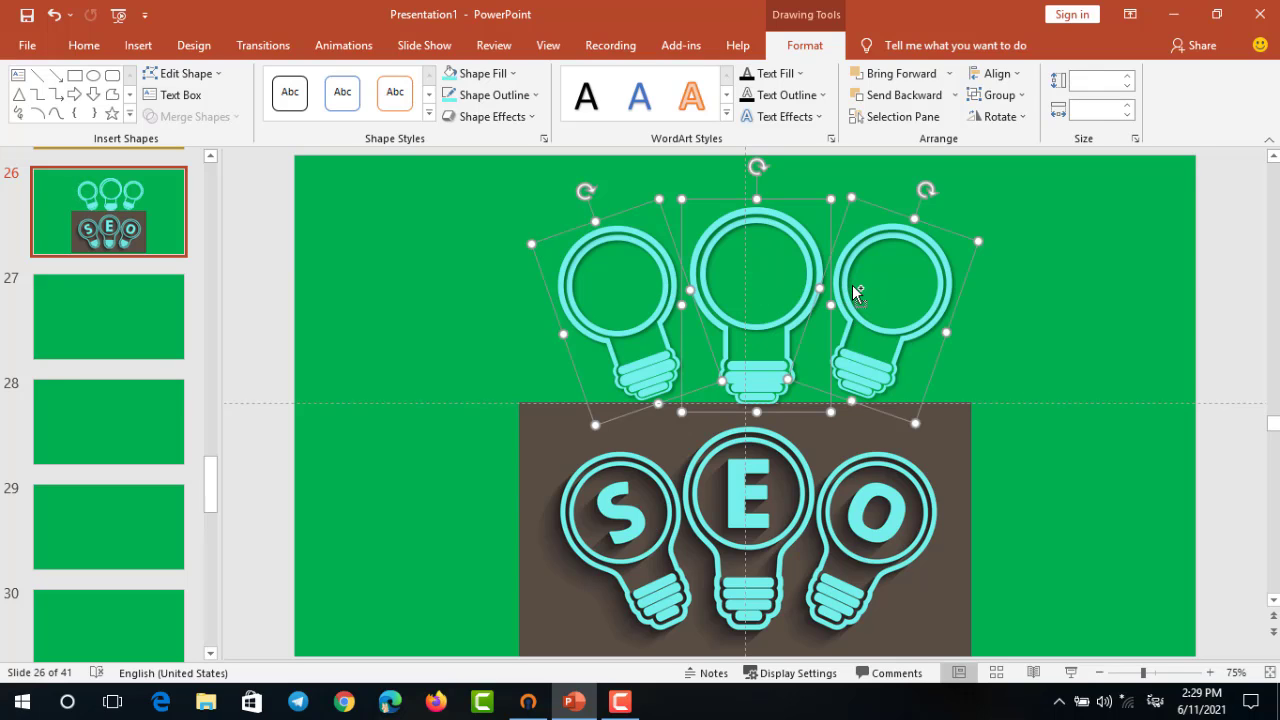
key("ctrl+g")
scroll(851, 284, "down", 1)
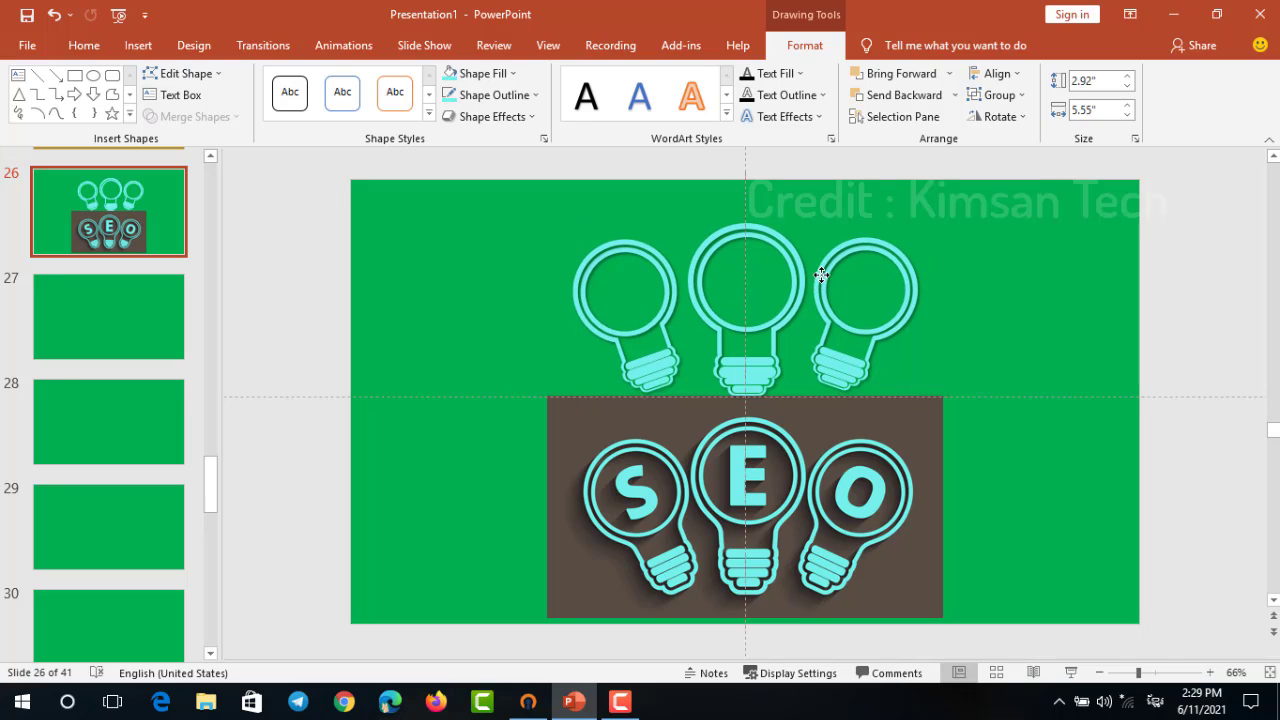
left_click_drag(822, 274, 822, 271)
left_click(969, 320)
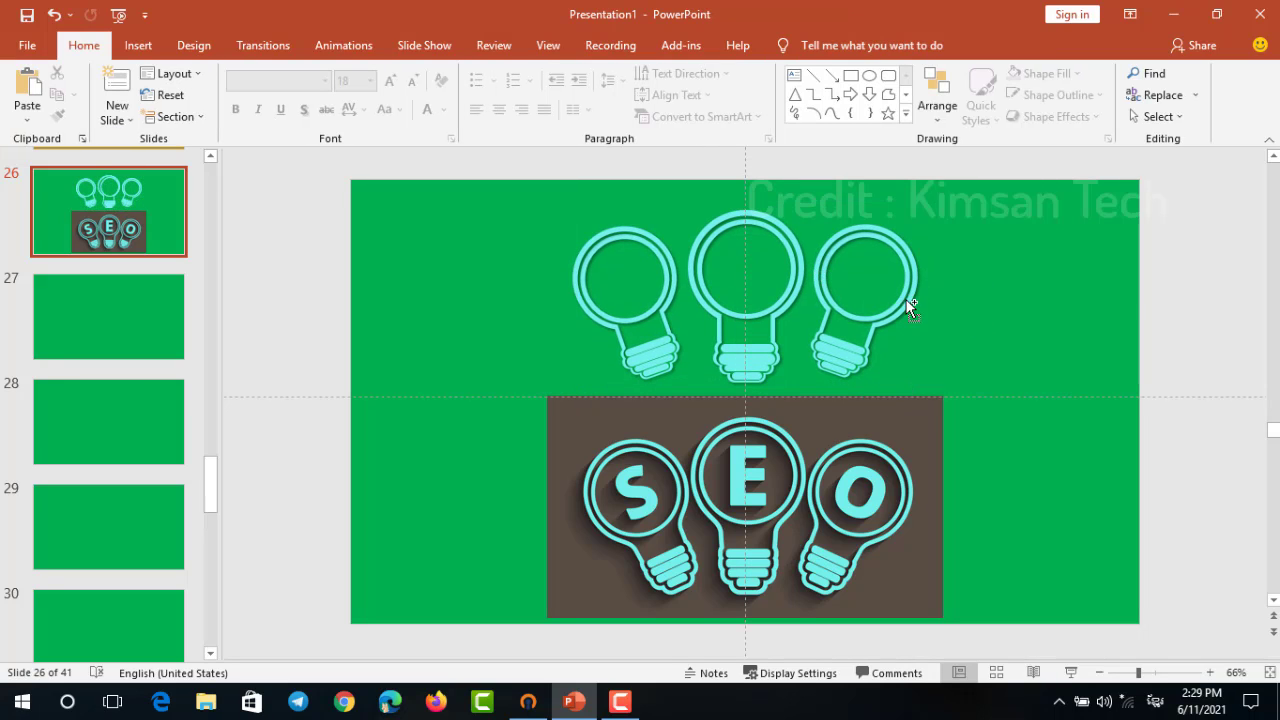
scroll(905, 300, "up", 1)
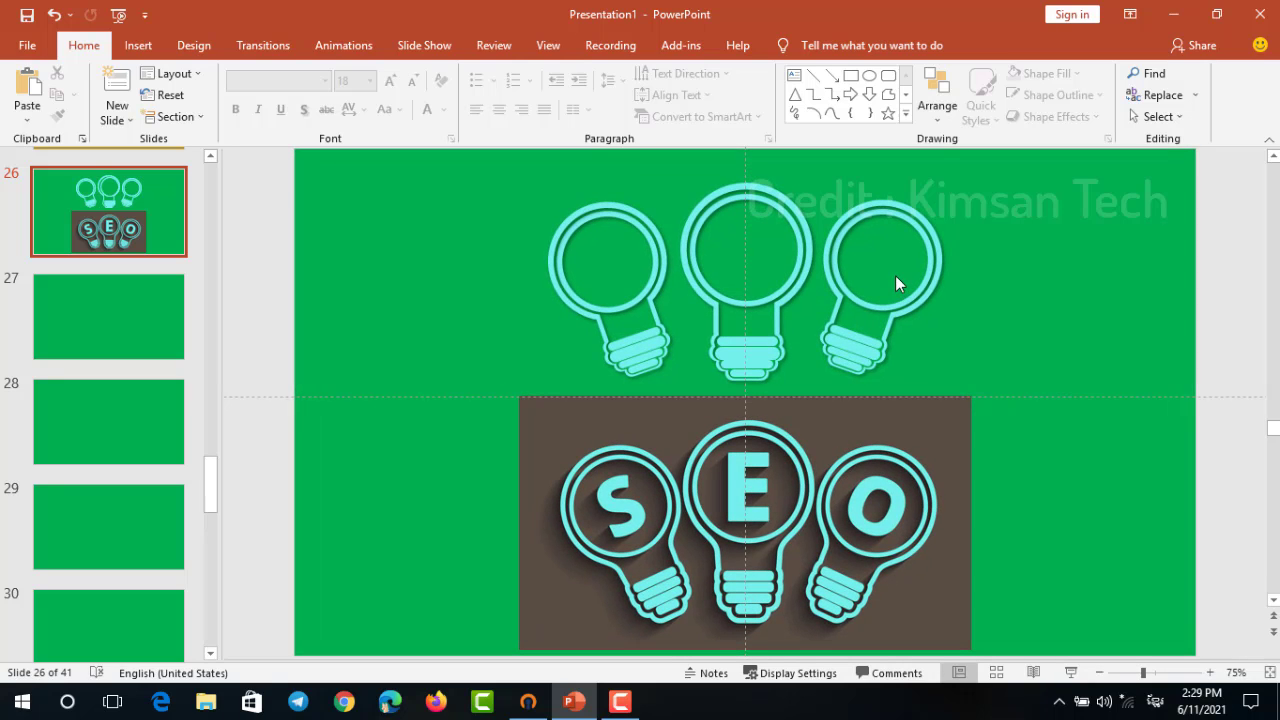
scroll(812, 417, "up", 3)
scroll(847, 308, "up", 2)
scroll(847, 308, "down", 5)
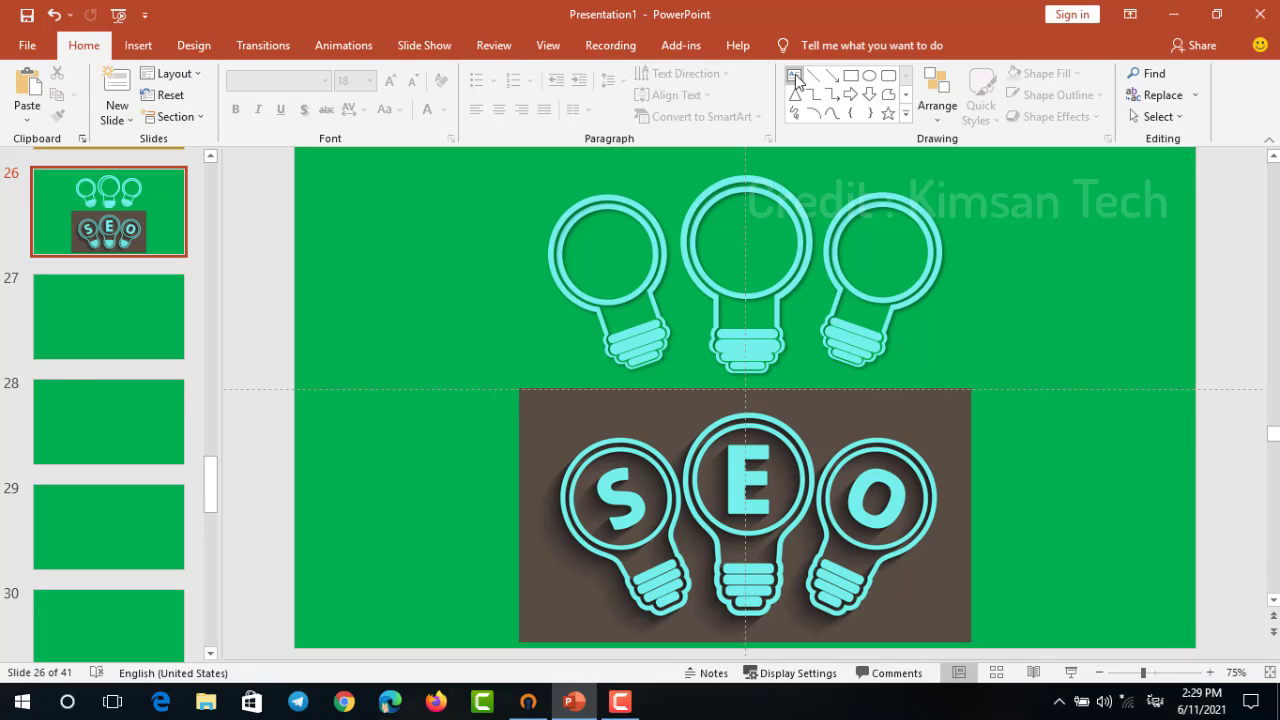
Insert a text box left of the bulbs containing the letter S
left_click(795, 74)
left_click(392, 270)
type("ក")
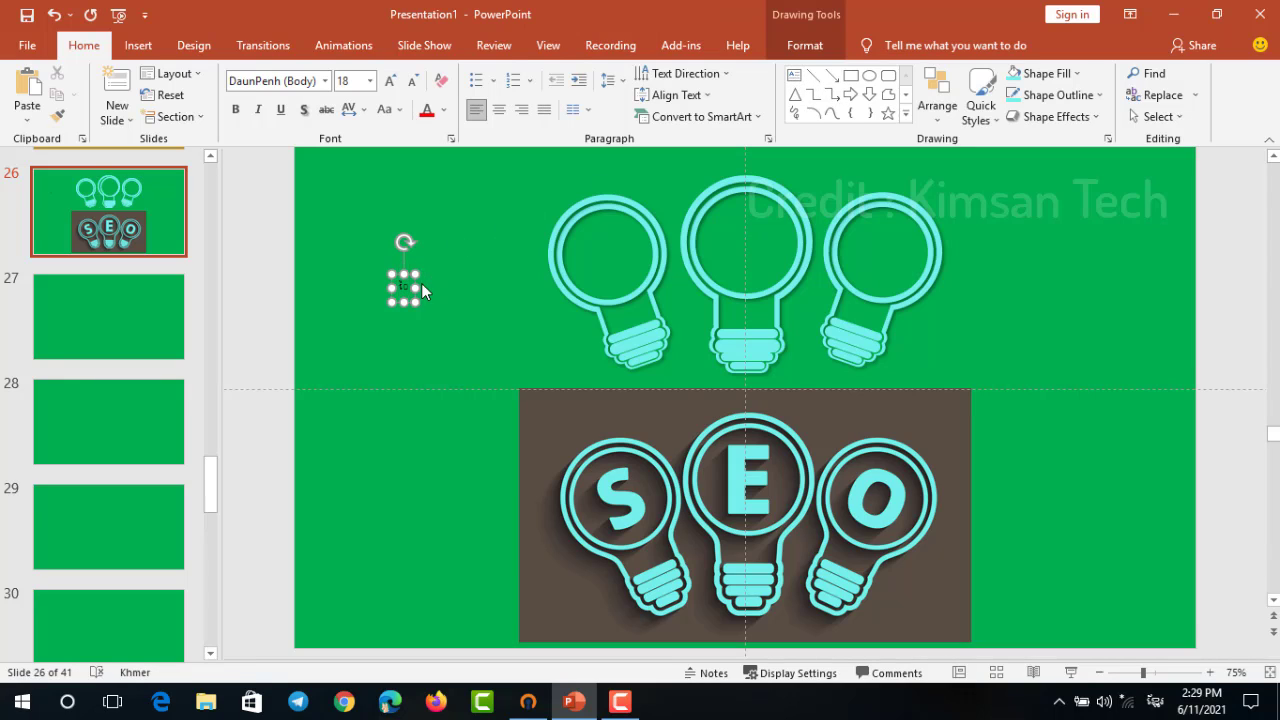
key("BackSpace")
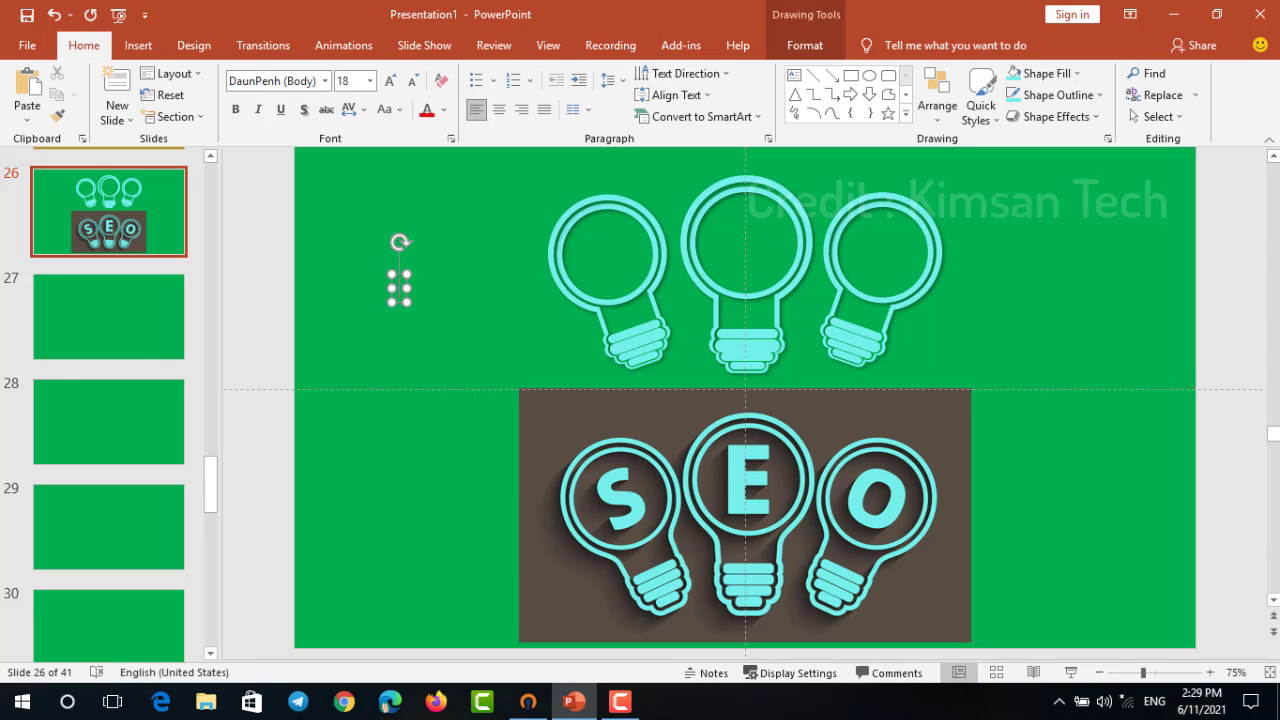
type("S")
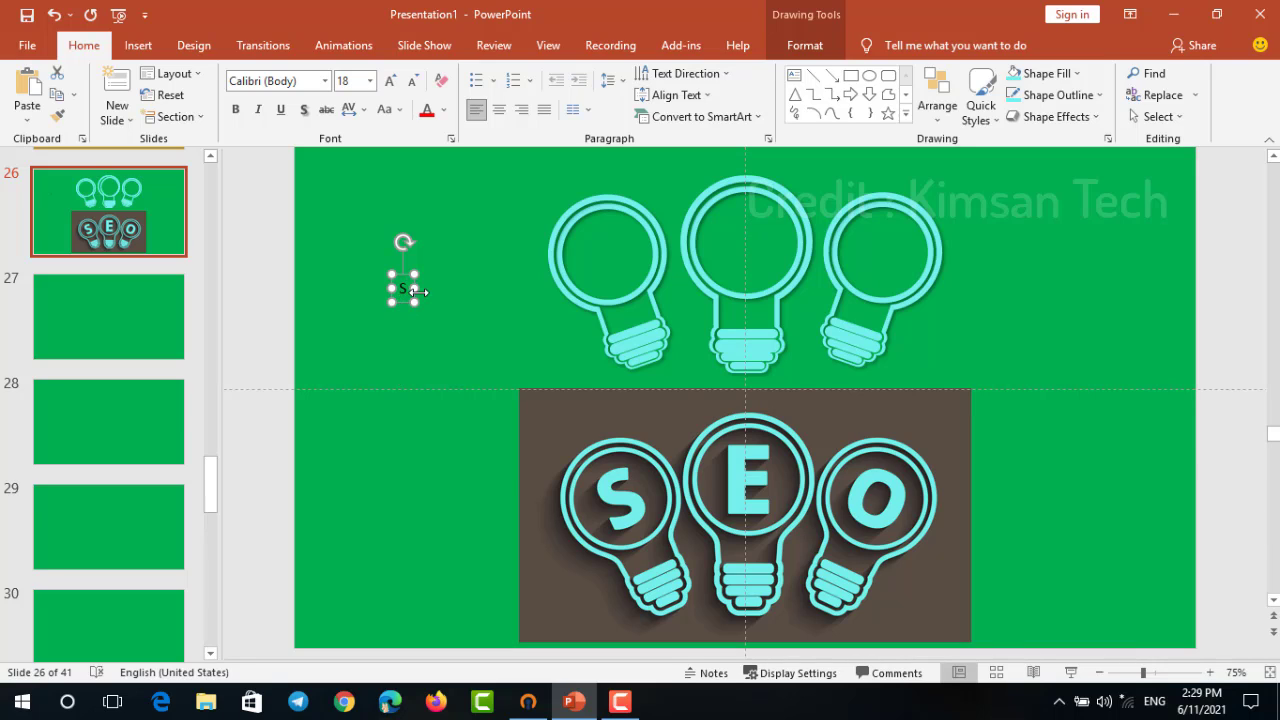
Enlarge the S to 115 pt, make it bold, and nudge it slightly
left_click(395, 72)
left_click(395, 72)
left_click(395, 72)
left_click(395, 72)
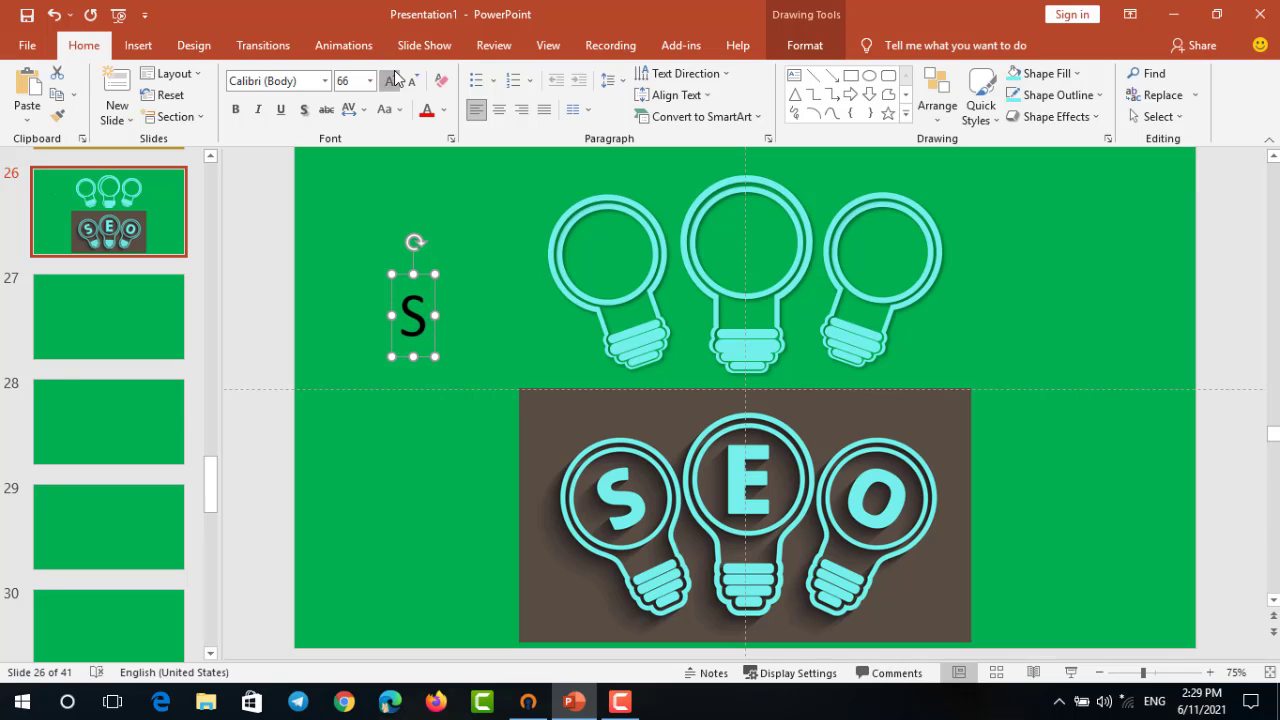
left_click(394, 72)
left_click(394, 72)
left_click(394, 72)
left_click(394, 72)
left_click(394, 72)
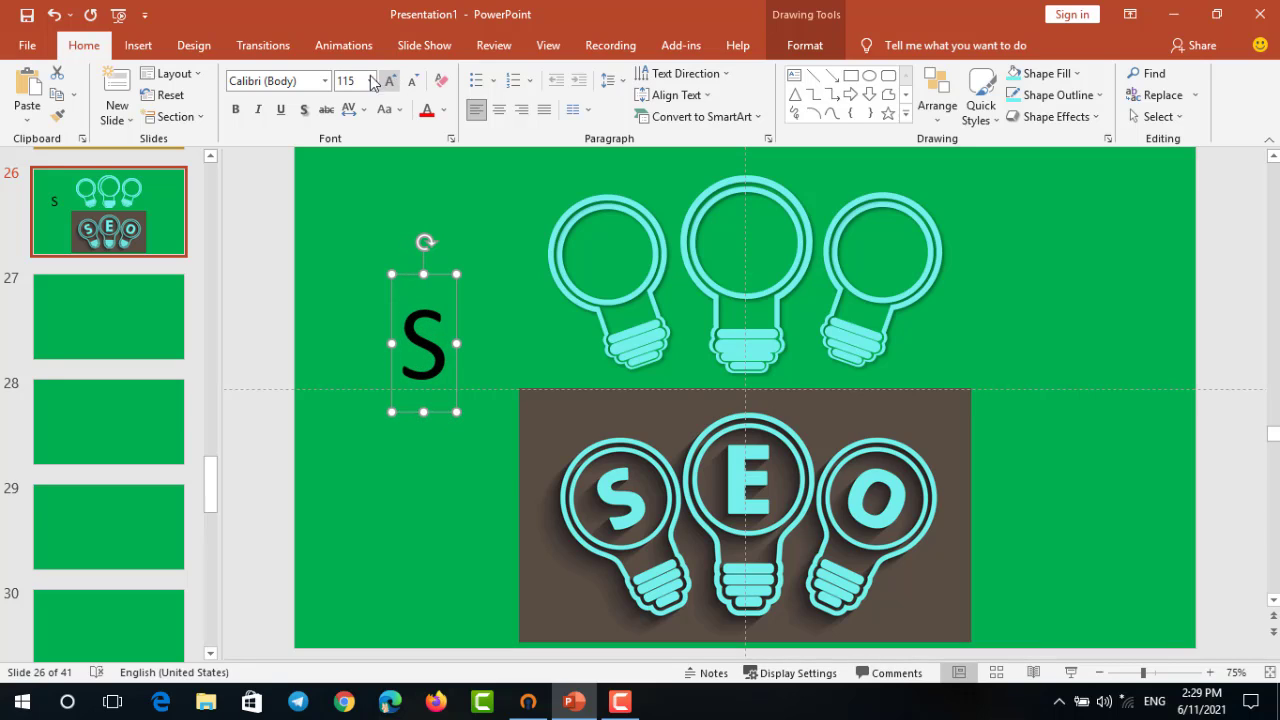
left_click(236, 112)
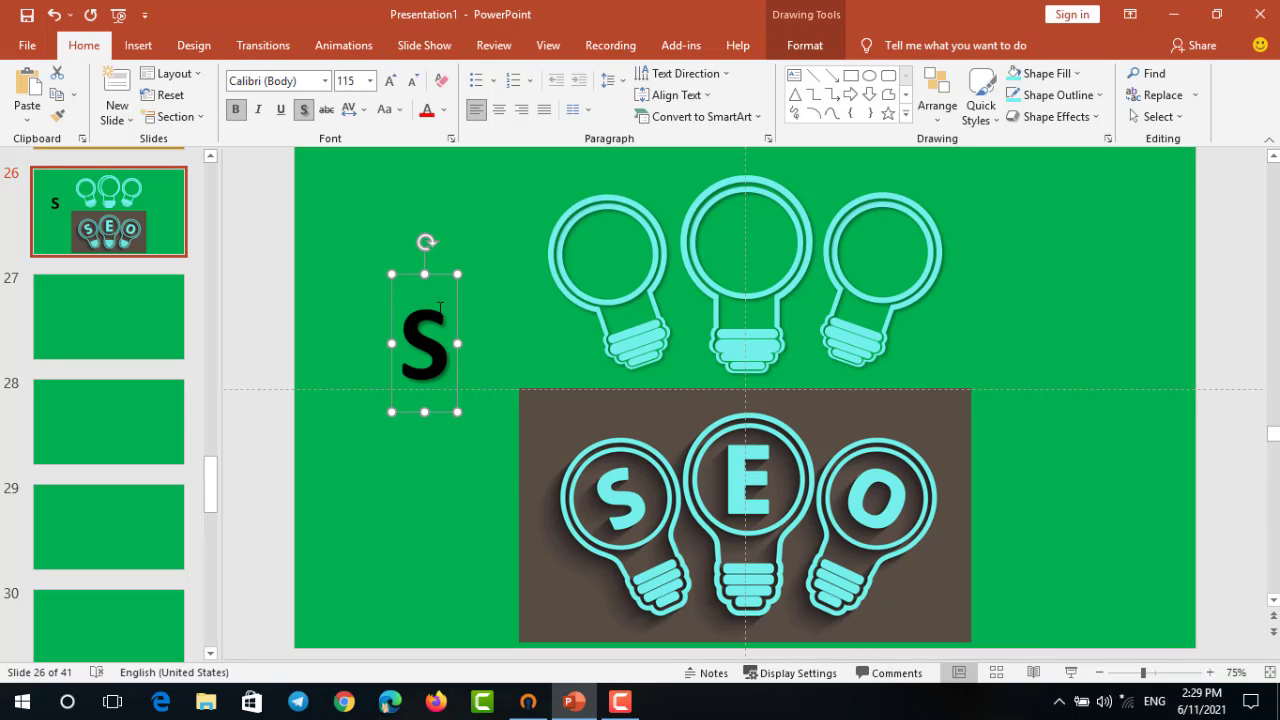
left_click_drag(472, 310, 470, 300)
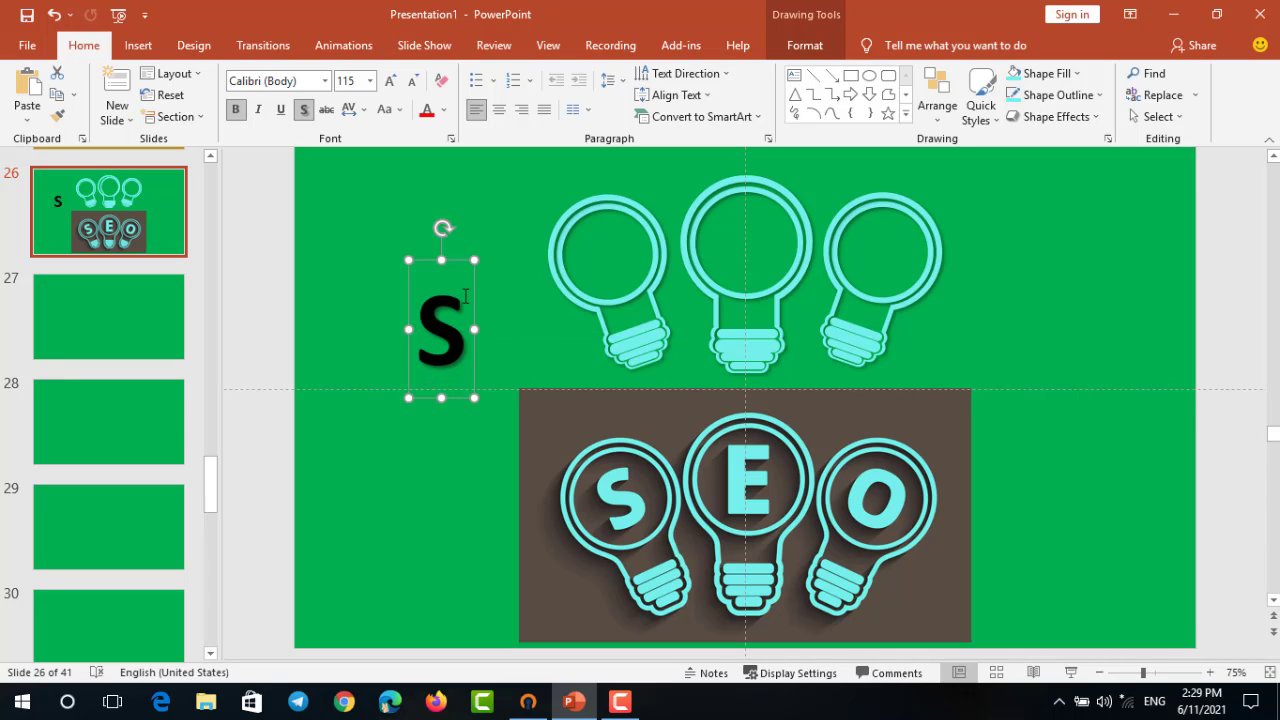
Duplicate the S, change the copy to E, and place it in the middle bulb
key("ctrl+d")
key("BackSpace")
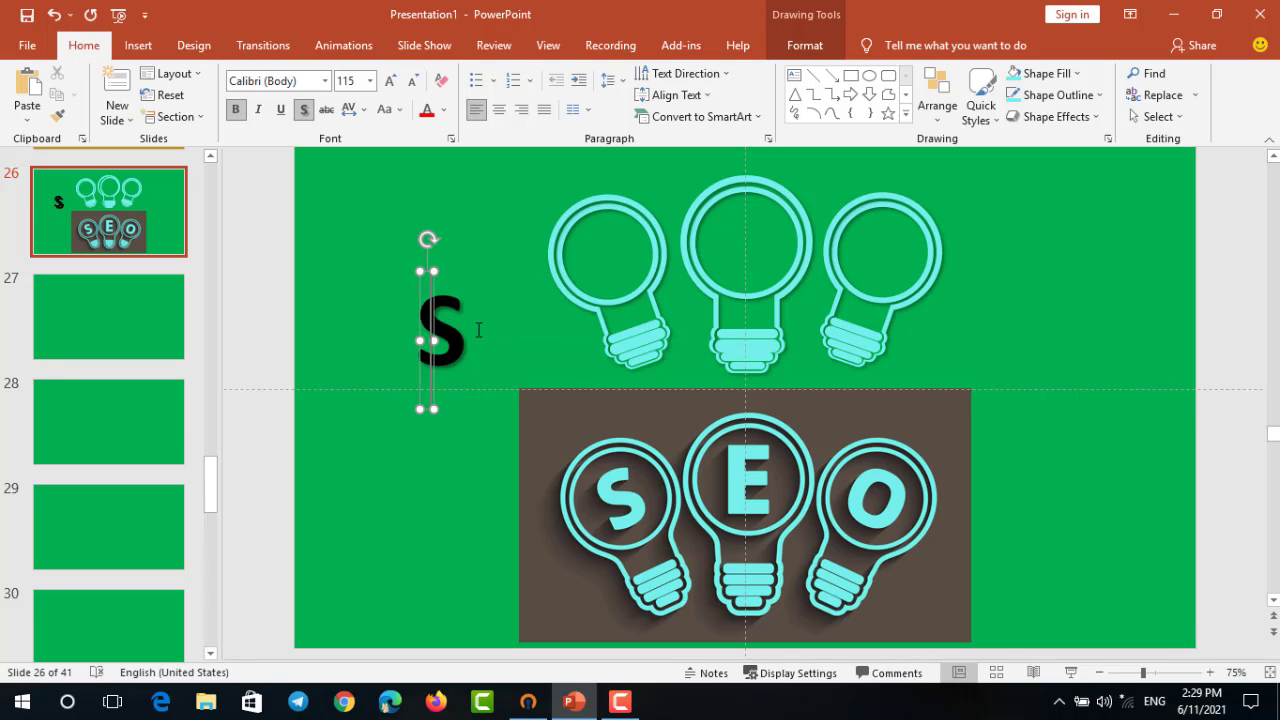
type("£")
left_click_drag(484, 336, 777, 236)
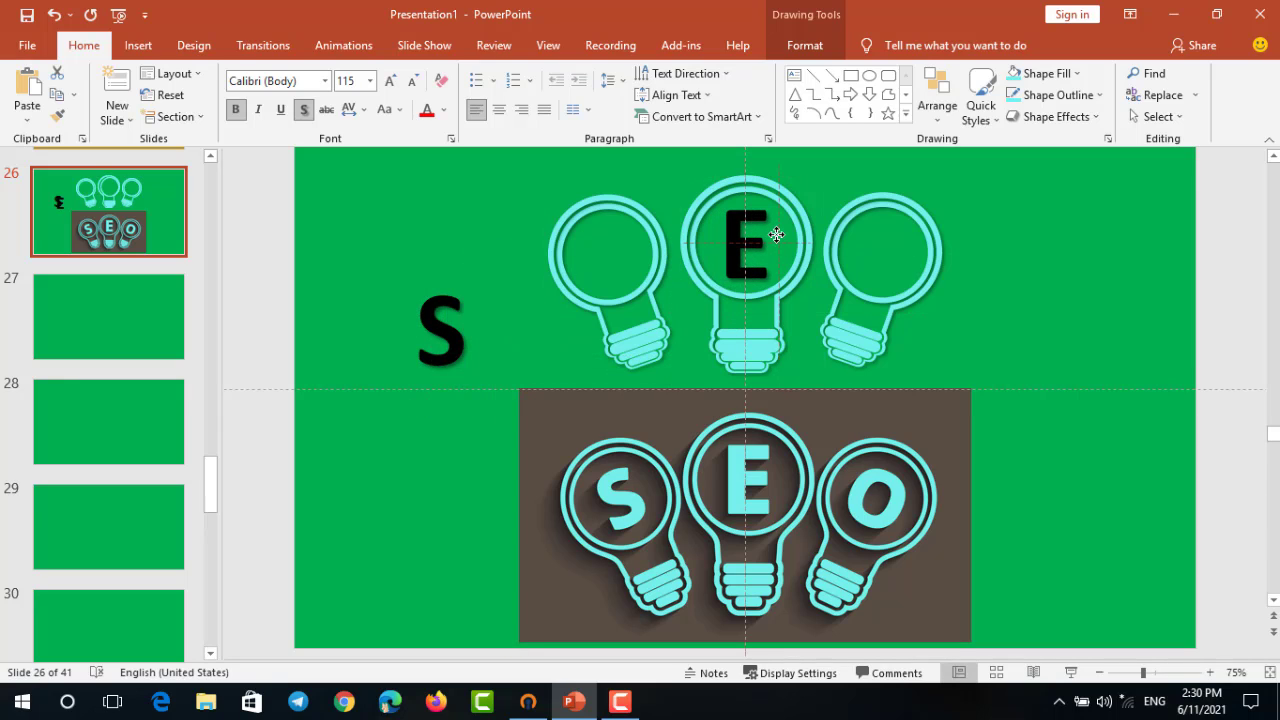
Colour the E light aqua
left_click(443, 109)
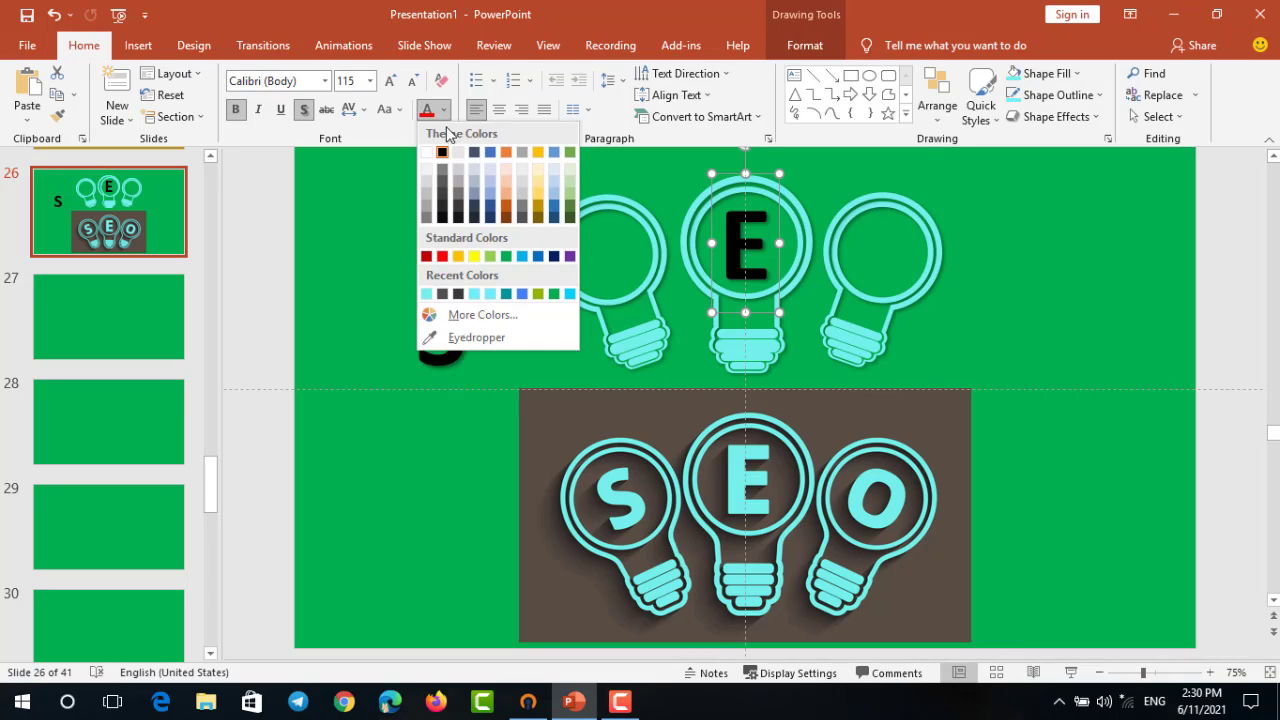
left_click(426, 294)
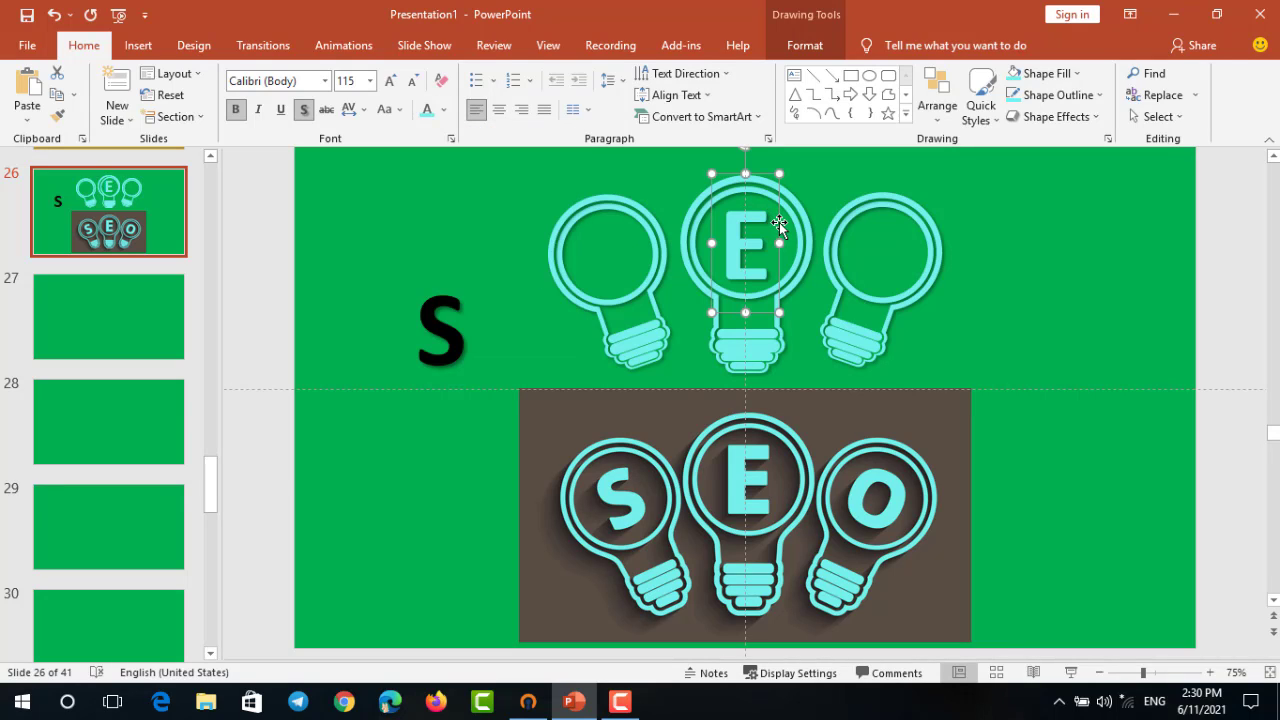
key("Escape")
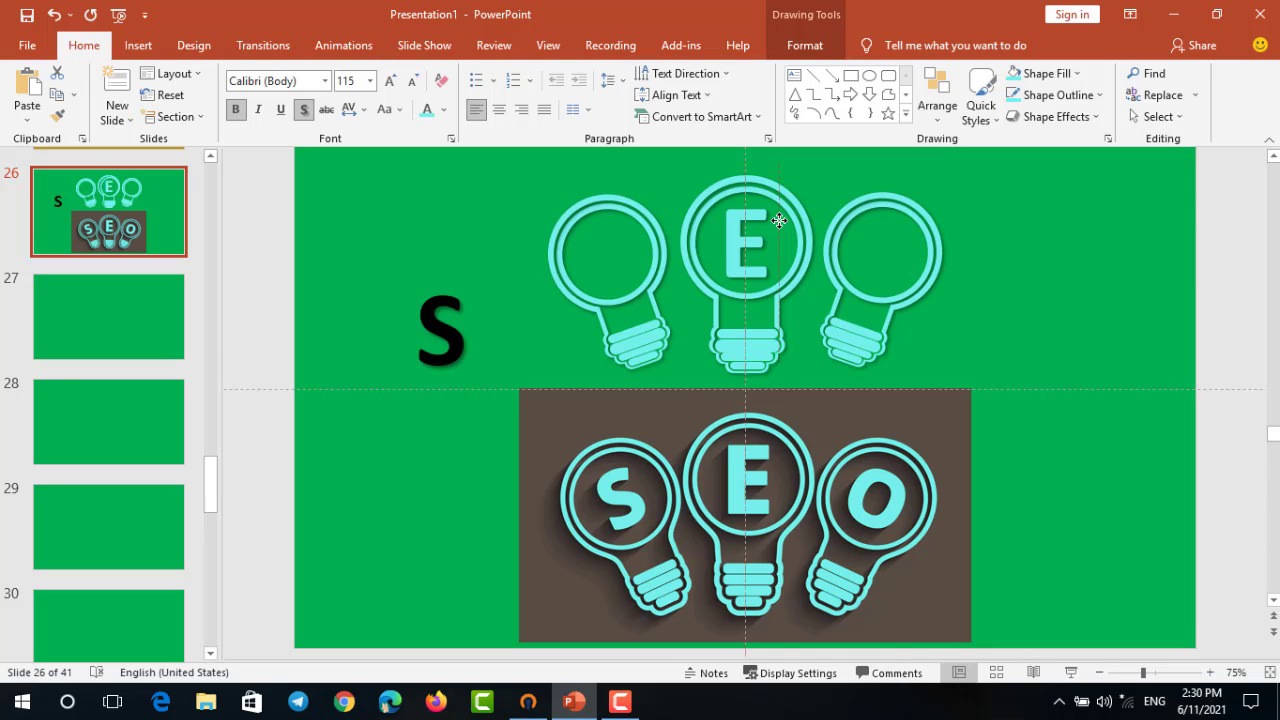
Copy the E, retype it as O, tilt it about 20° and fit it inside the right bulb
left_click_drag(779, 221, 1082, 243)
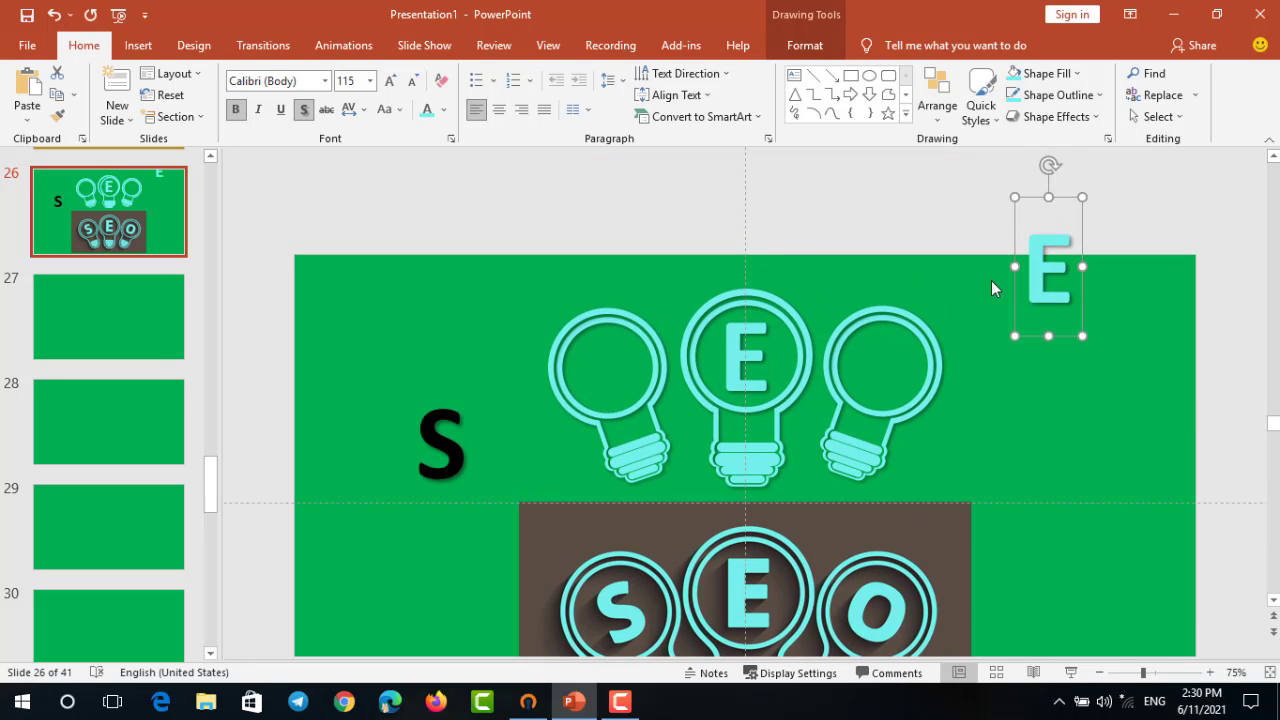
mouse_move(1012, 288)
left_mouse_down()
mouse_move(856, 384)
mouse_move(976, 384)
left_mouse_up()
scroll(1034, 366, "down", 1)
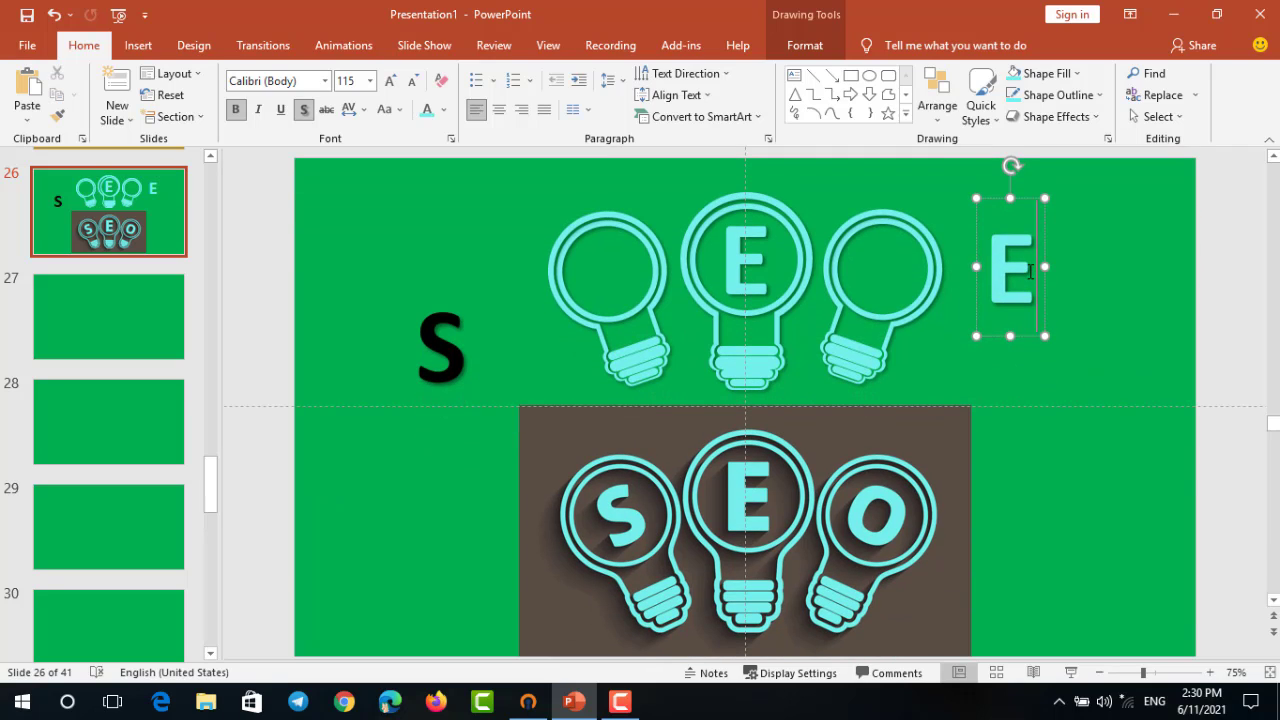
key("BackSpace")
type("O")
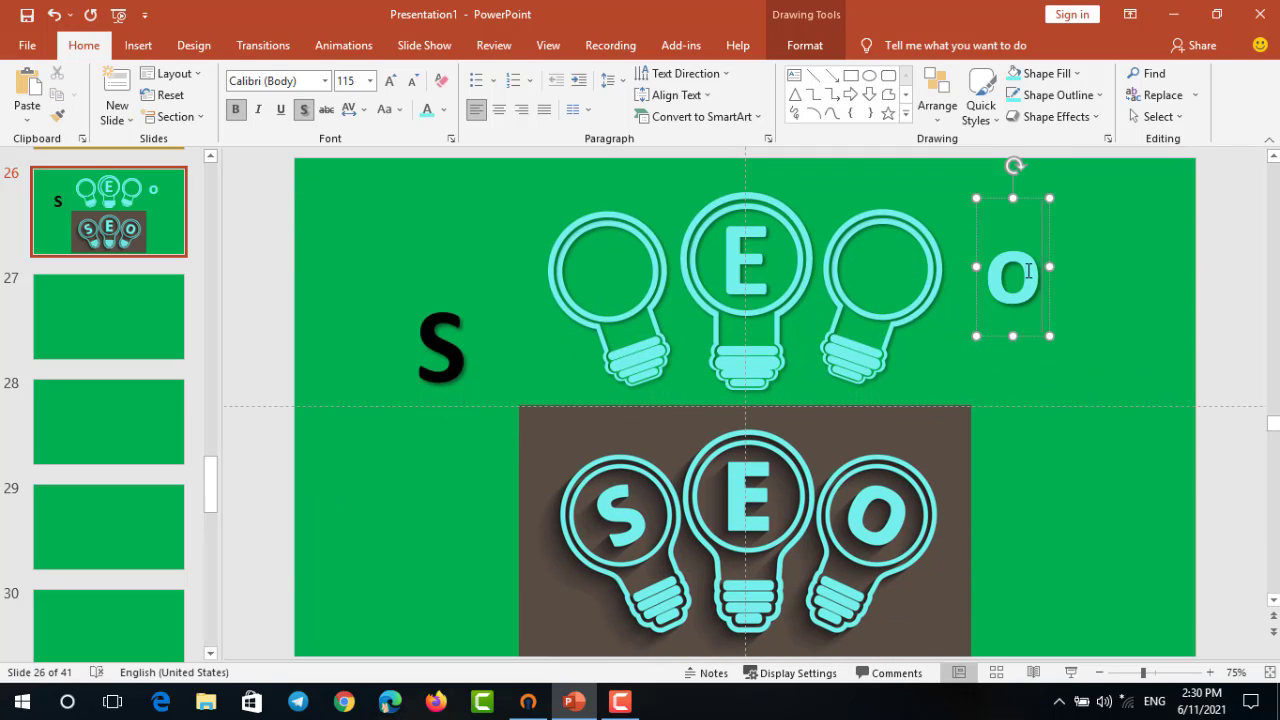
left_click_drag(1014, 168, 1047, 170)
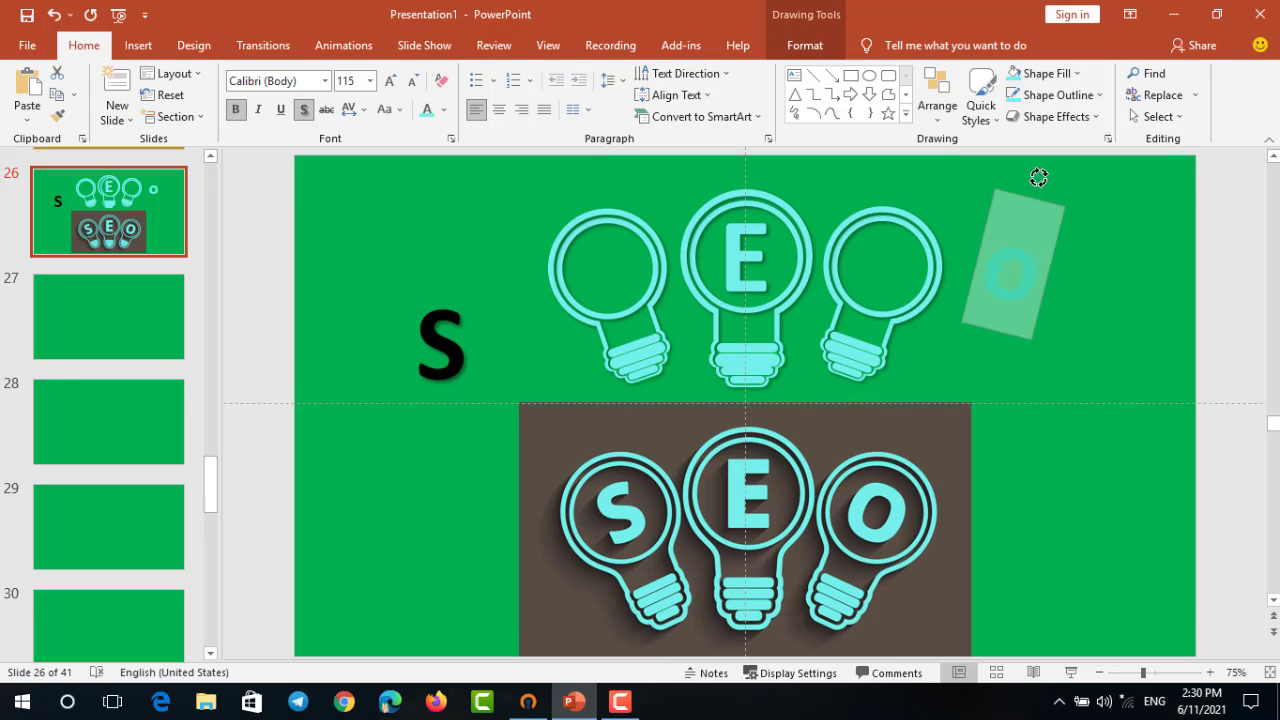
left_click_drag(1046, 295, 922, 283)
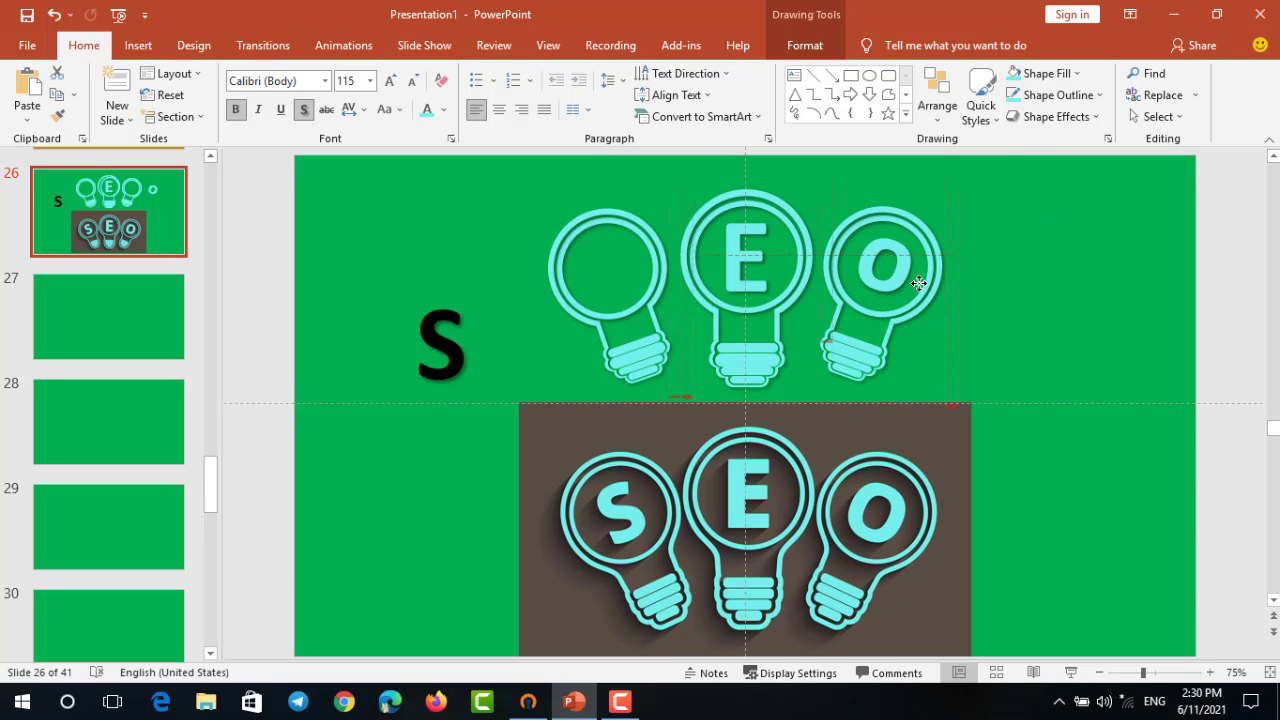
left_click_drag(918, 284, 915, 281)
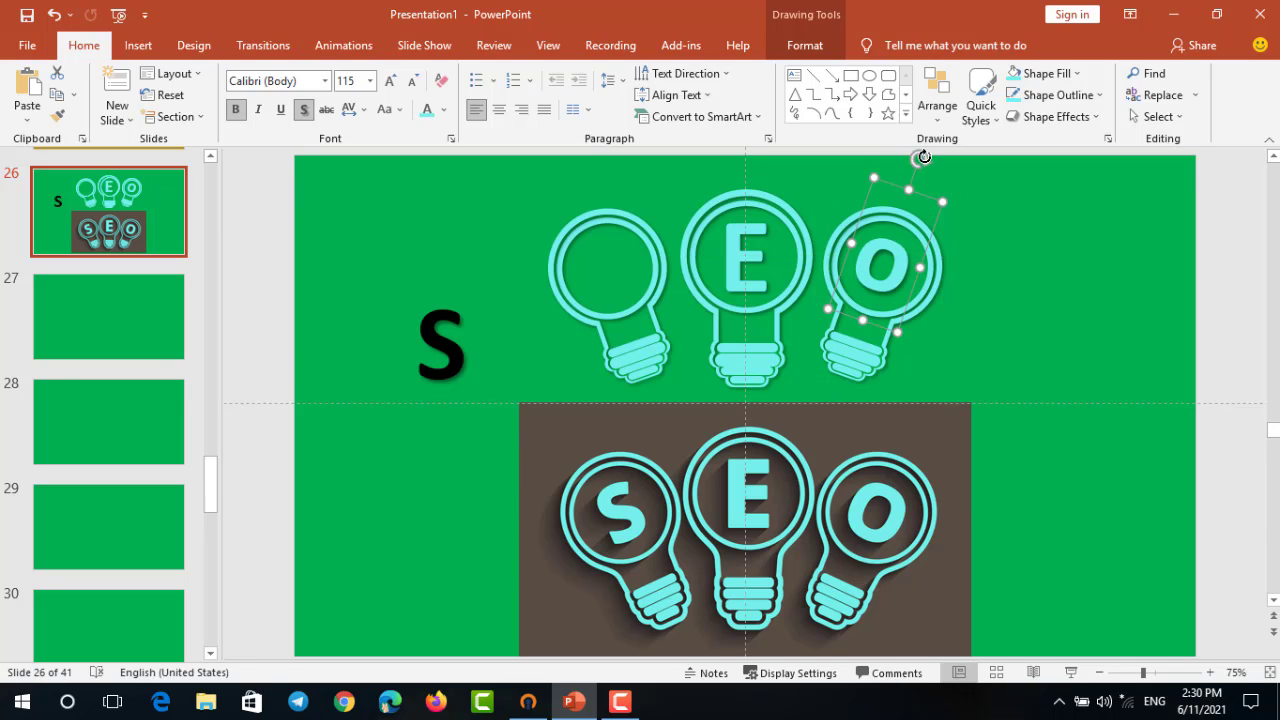
left_click_drag(924, 157, 918, 176)
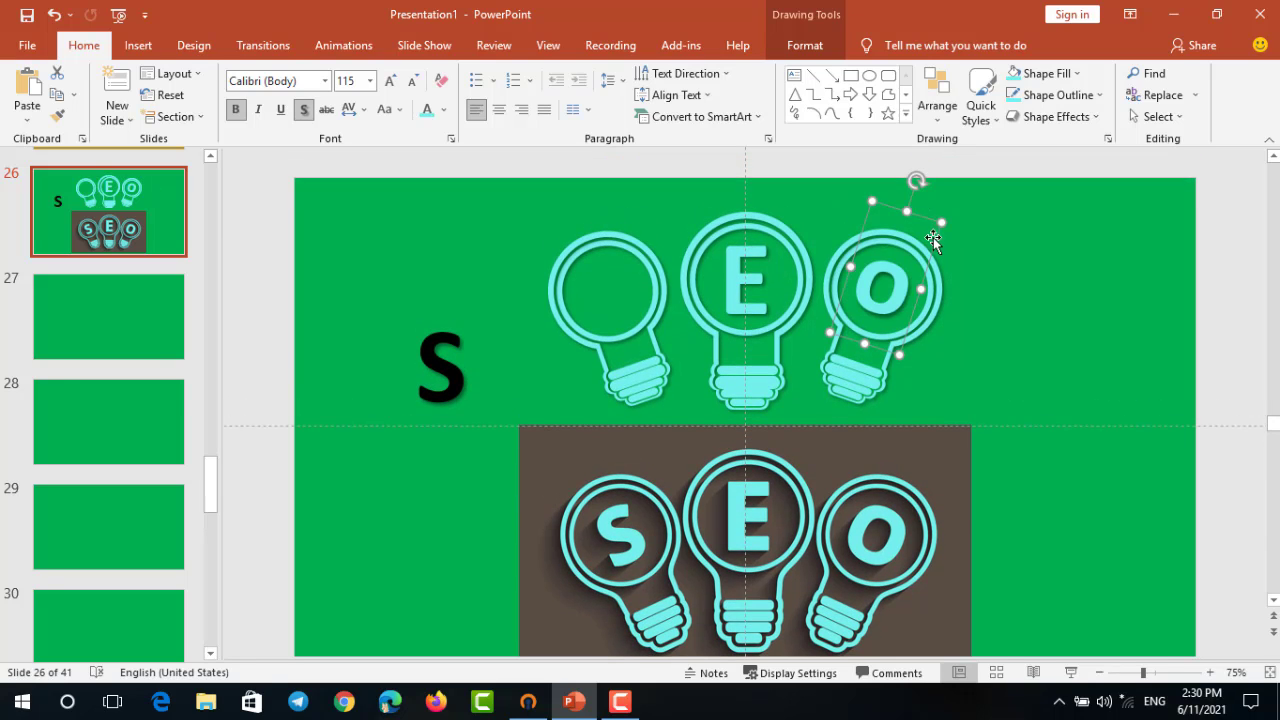
Move the S into the left bulb, colour it aqua, and tilt it to follow the bulb
left_click(474, 377)
left_click_drag(474, 352, 637, 265)
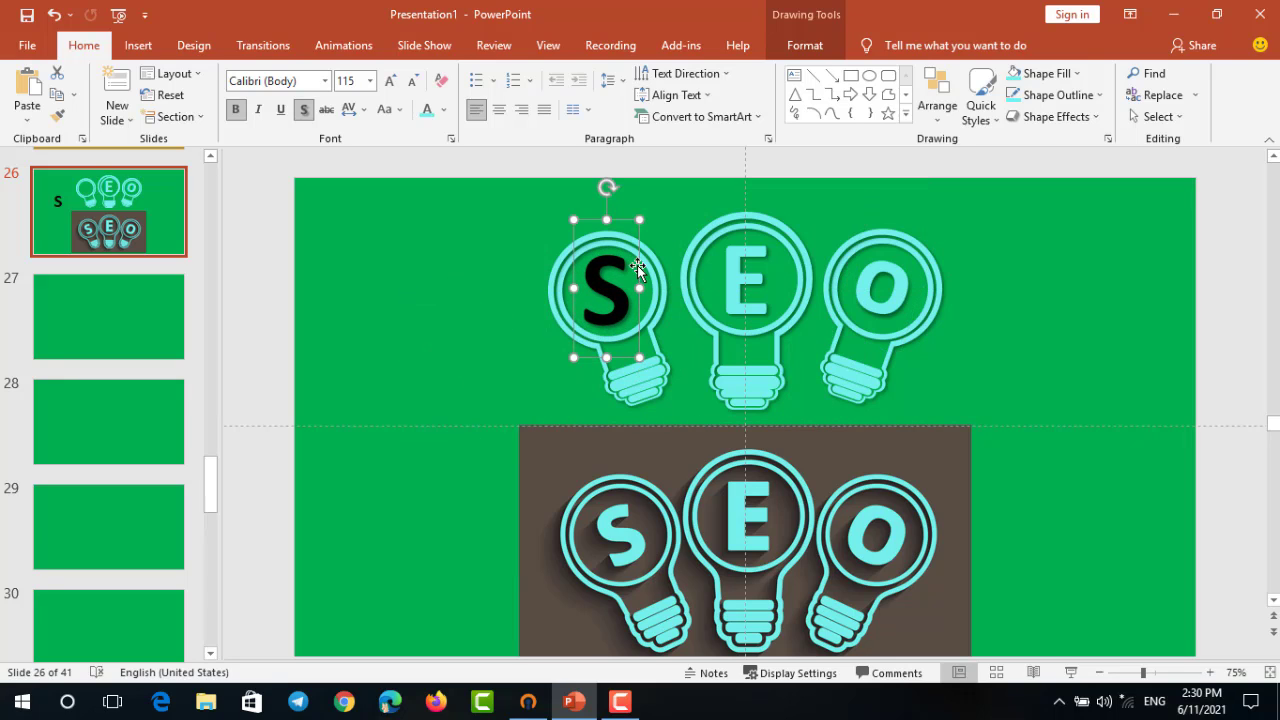
left_click(427, 111)
left_click_drag(607, 186, 576, 193)
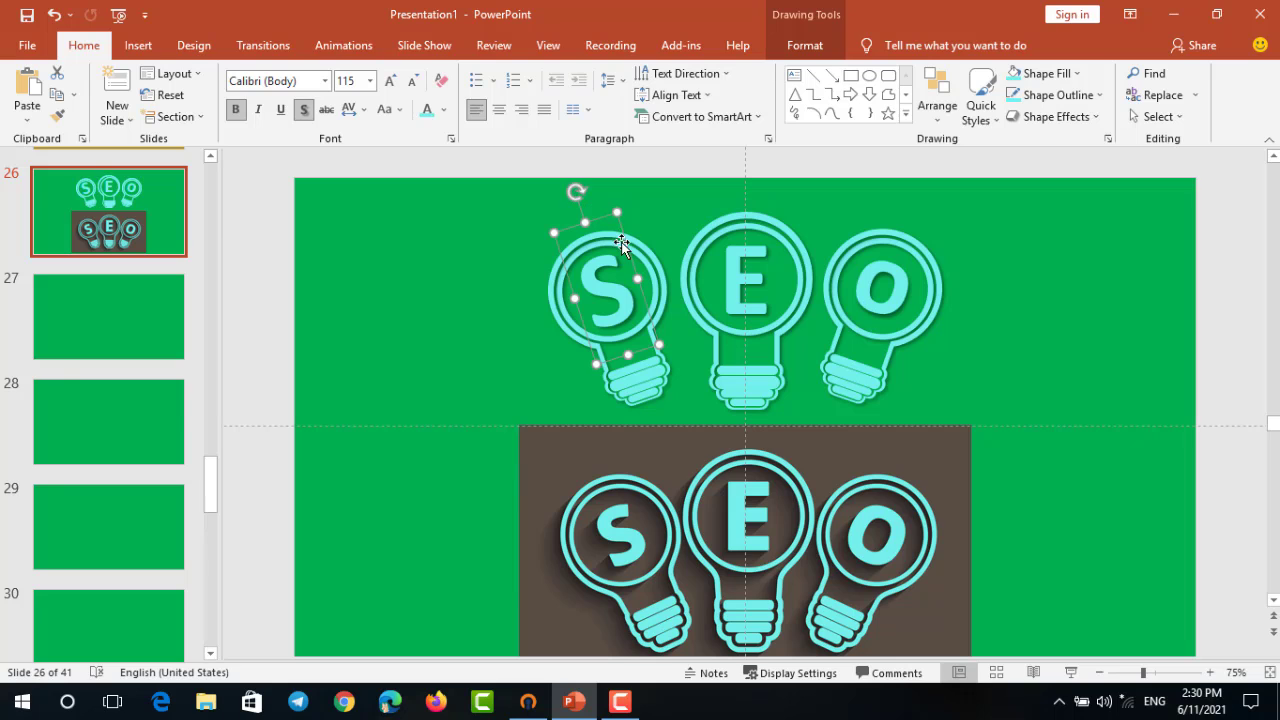
left_click(496, 234)
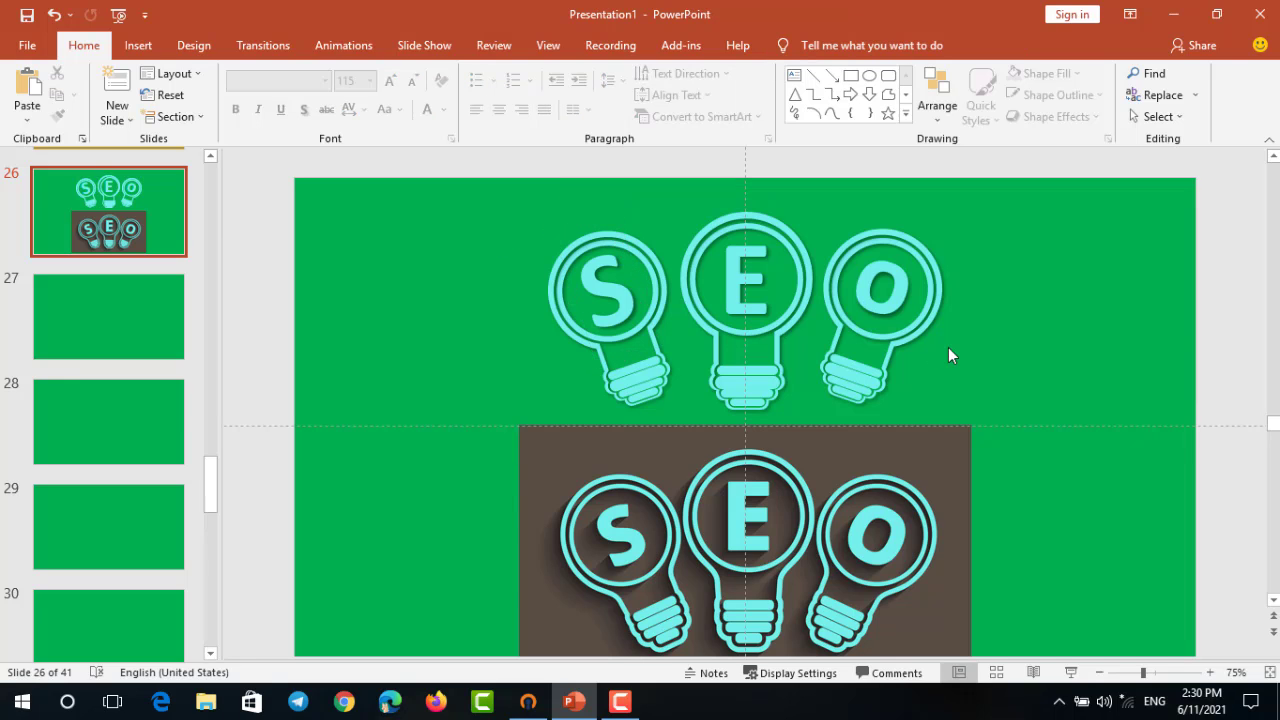
Select the three lettered bulbs and group them with Ctrl+G
scroll(950, 355, "down", 1)
scroll(950, 355, "down", 2)
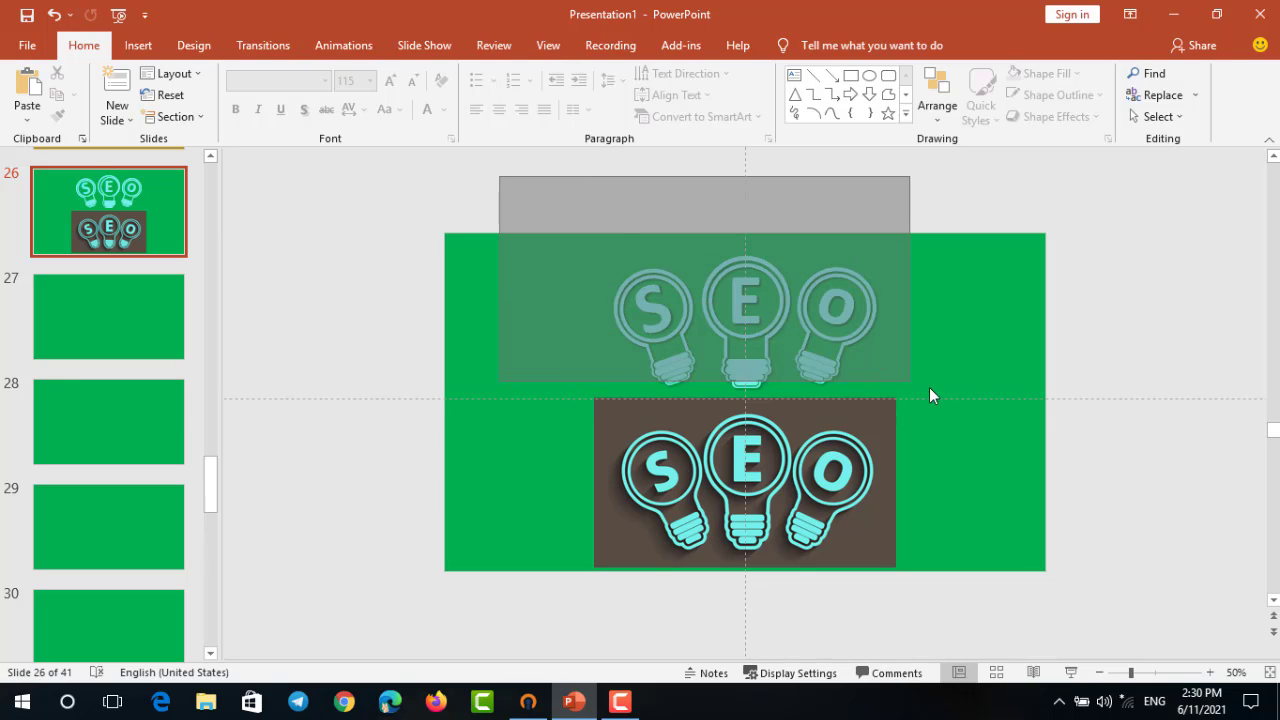
left_click_drag(498, 176, 948, 390)
key("ctrl+g")
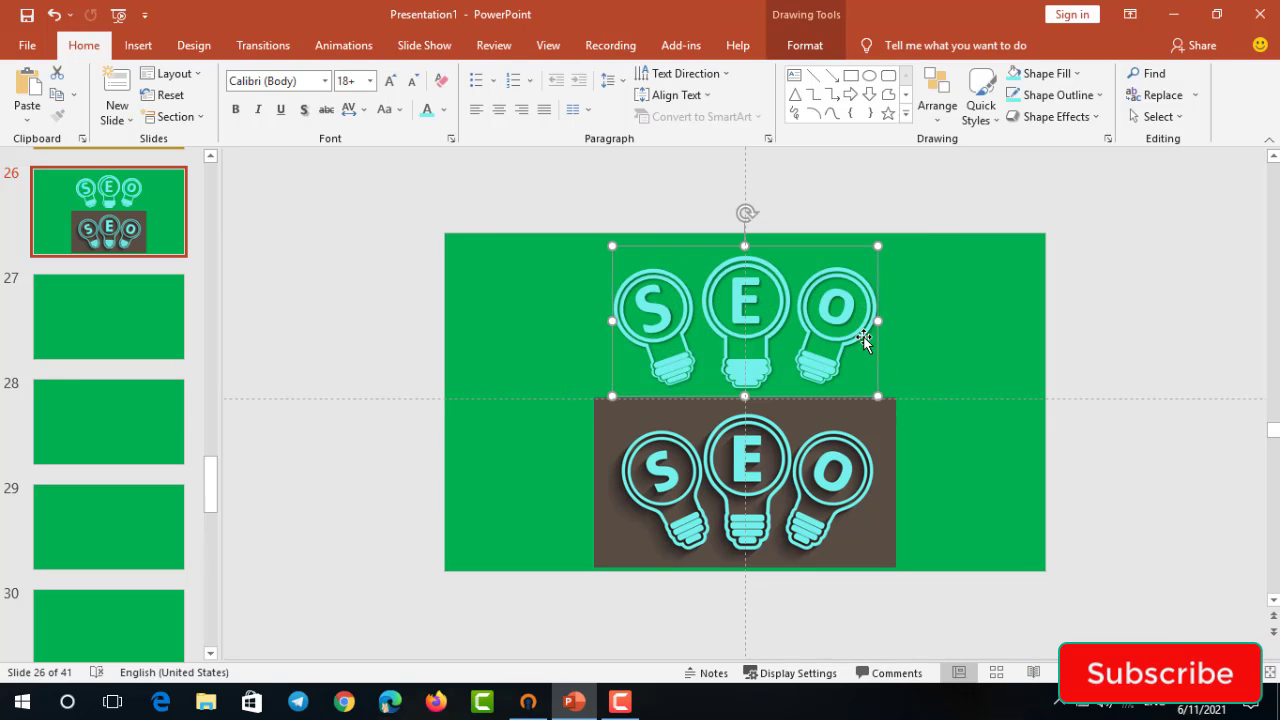
left_click_drag(872, 333, 976, 350)
Move the brown SEO picture left and place the bulb group beside it
scroll(923, 463, "up", 2)
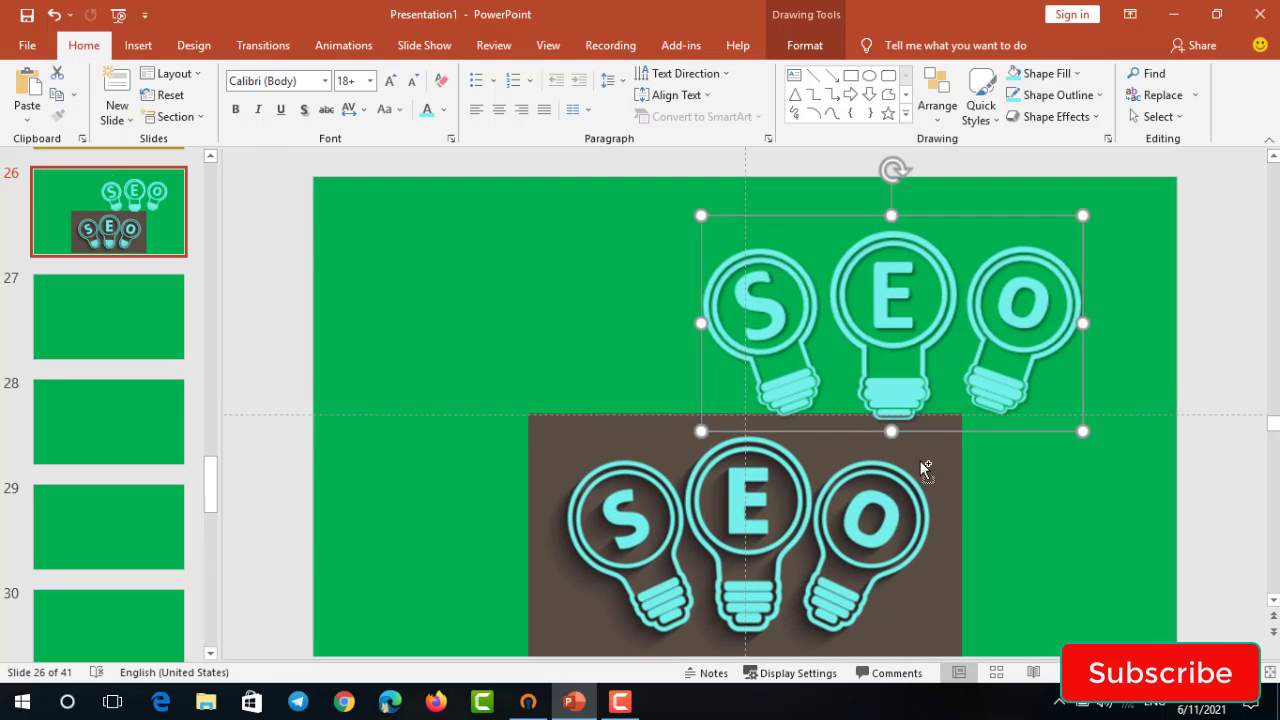
mouse_move(897, 540)
left_mouse_down()
mouse_move(606, 385)
mouse_move(690, 422)
left_mouse_up()
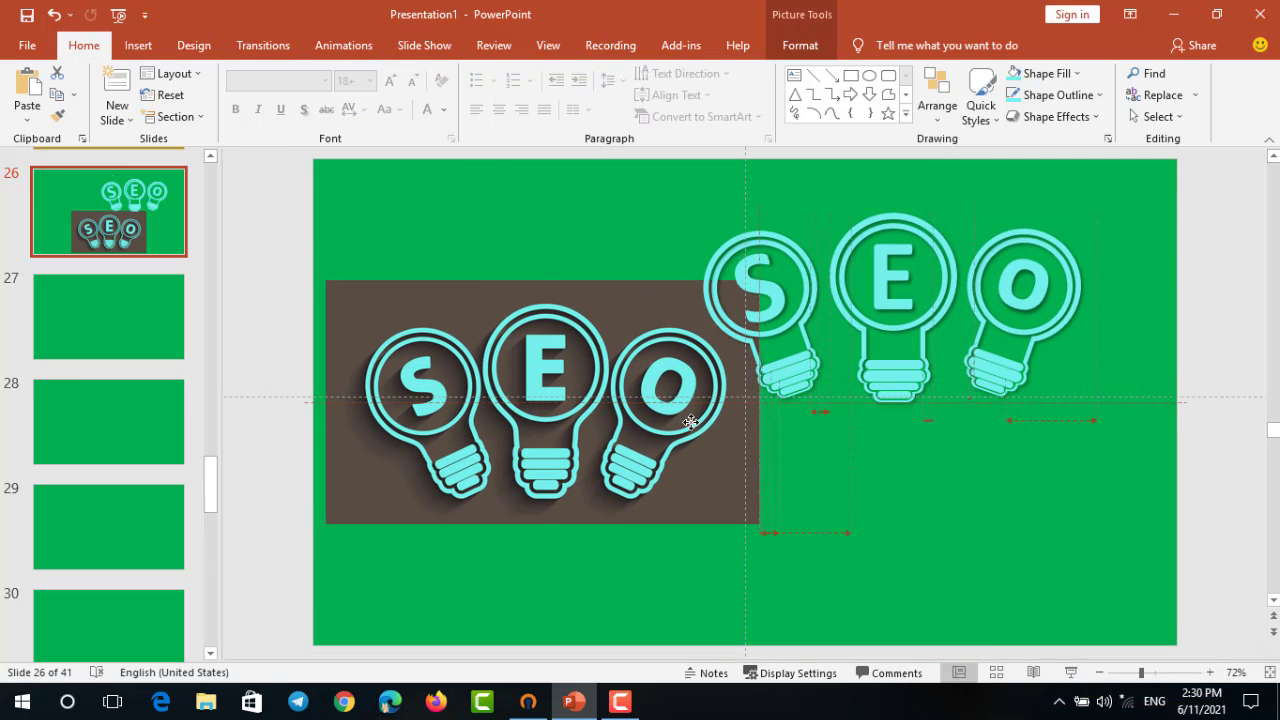
left_click_drag(932, 422, 932, 422)
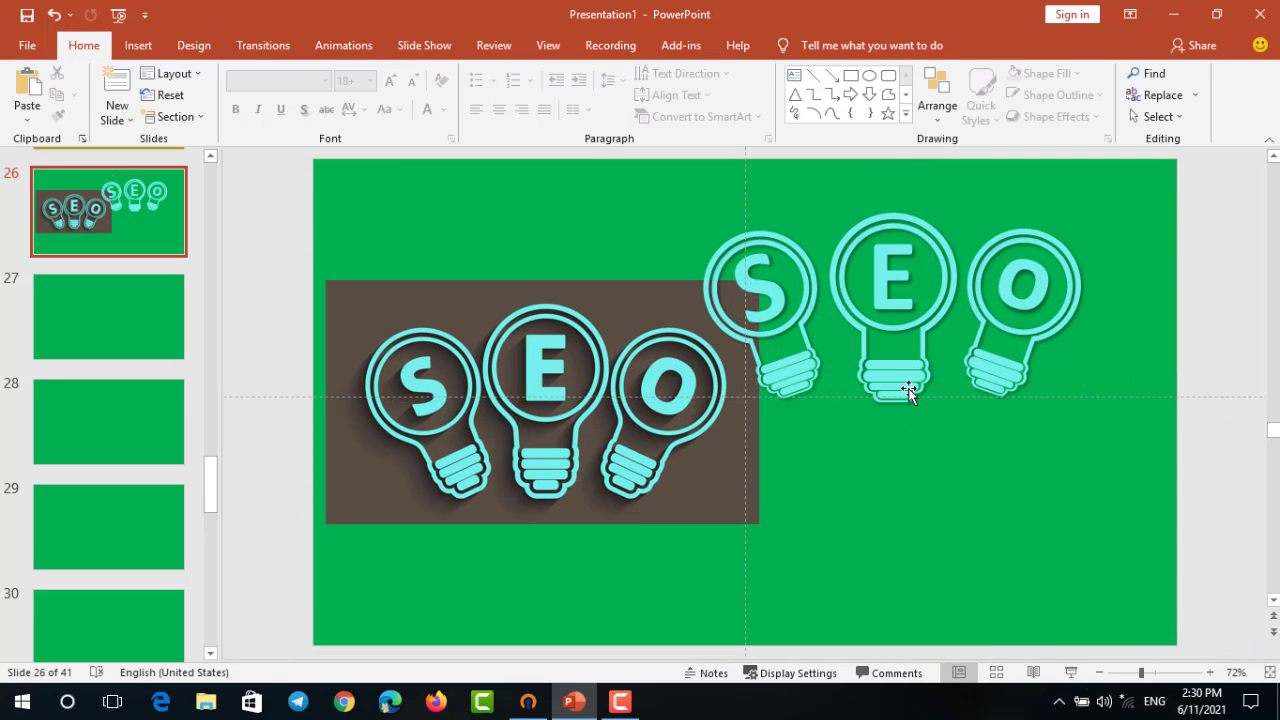
left_click(908, 408)
left_click_drag(925, 425, 990, 516)
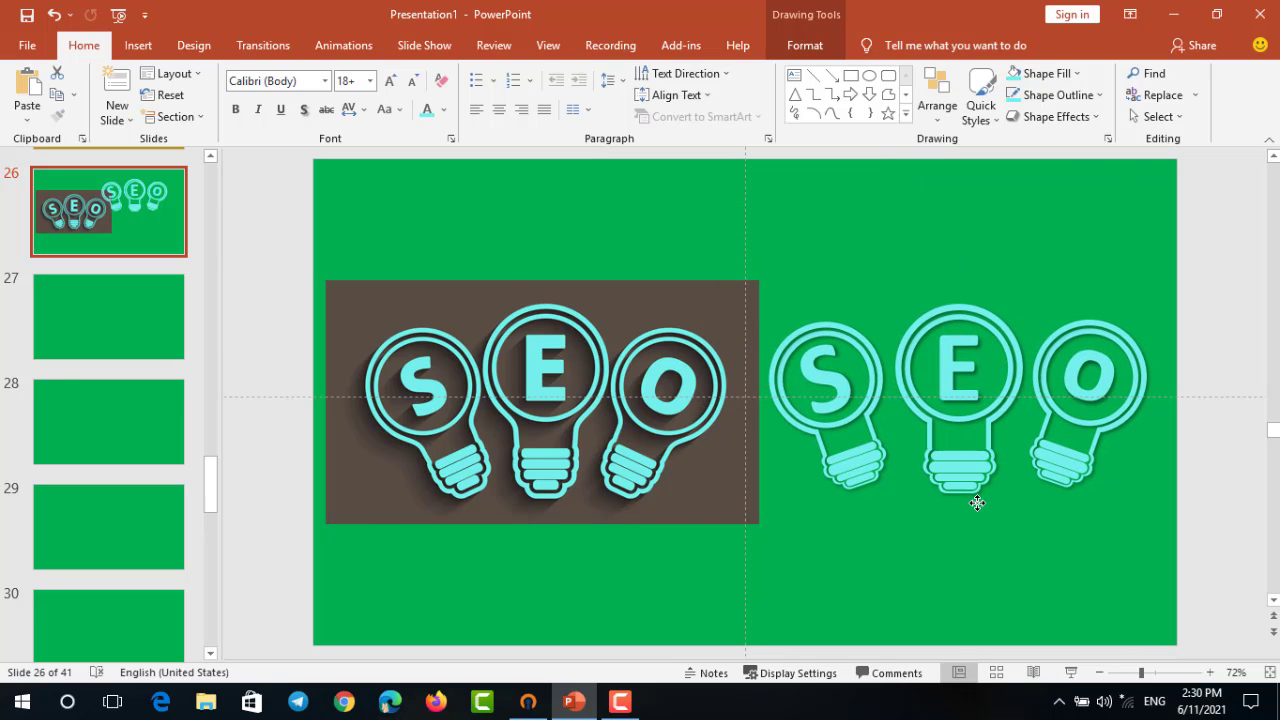
left_click(940, 562)
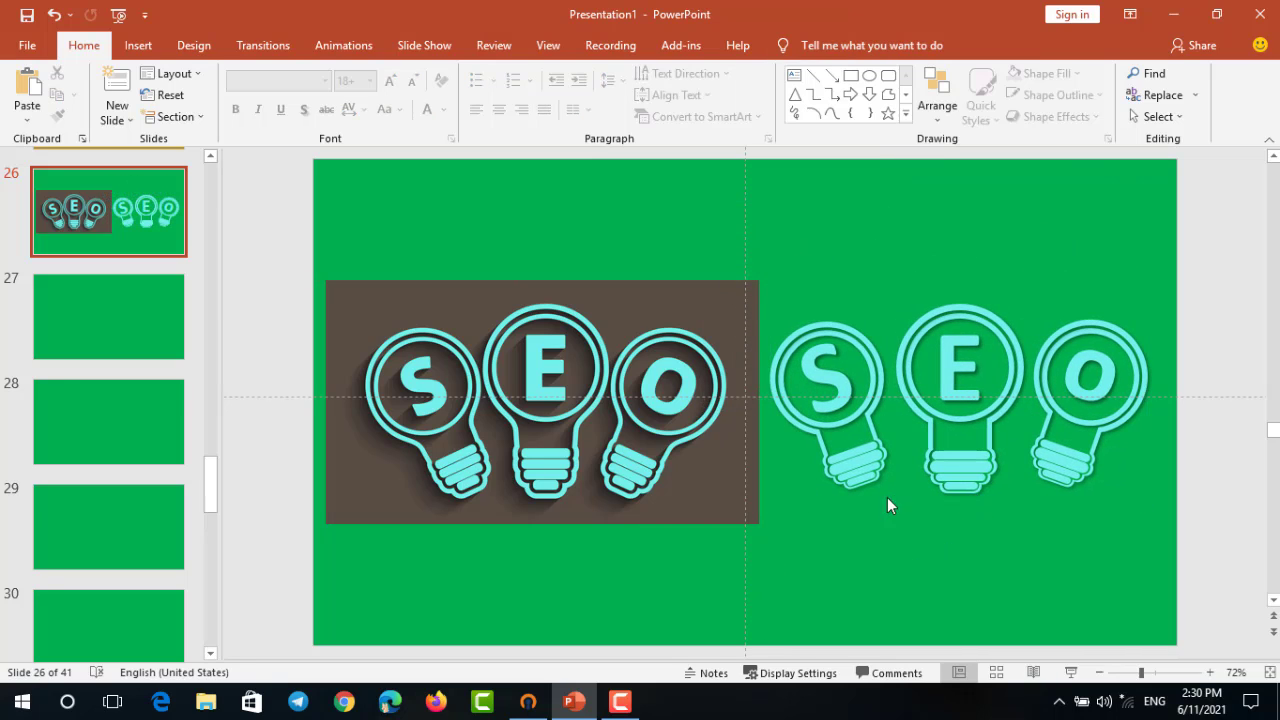